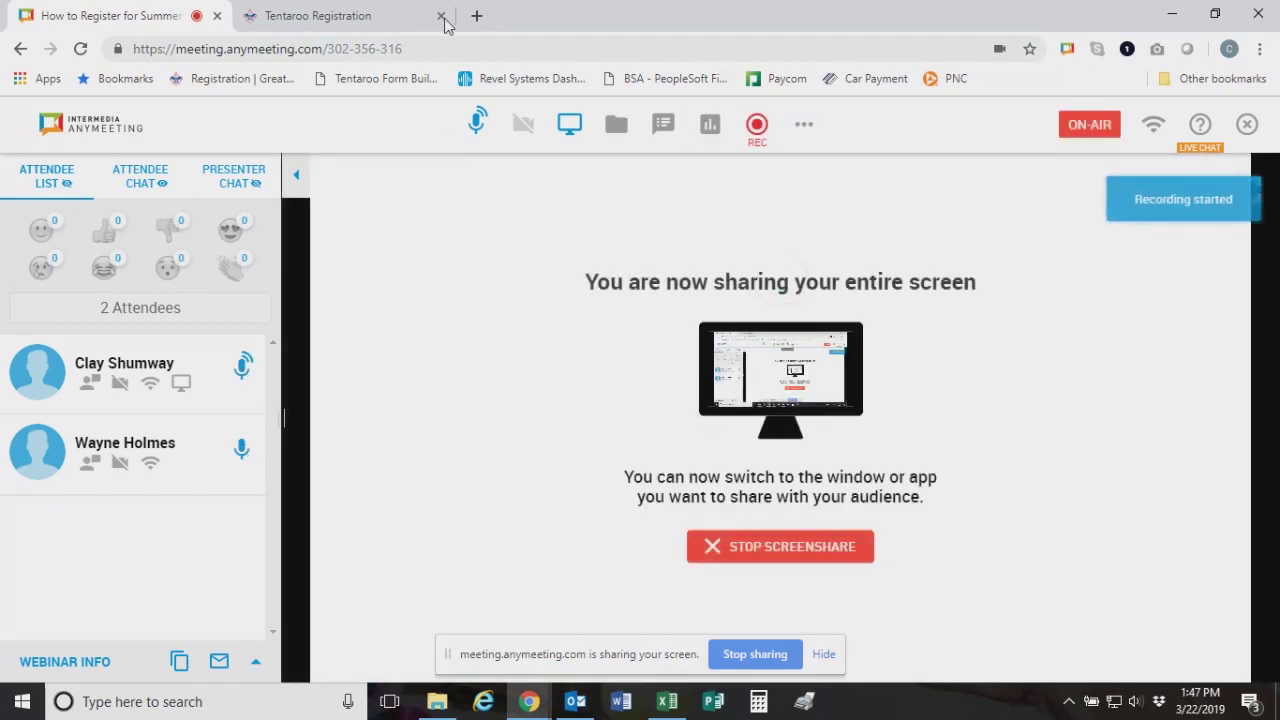
# Switch from the AnyMeeting sharing page to the Tentaroo Registration tab with the New Client form
pyautogui.click(370, 20)
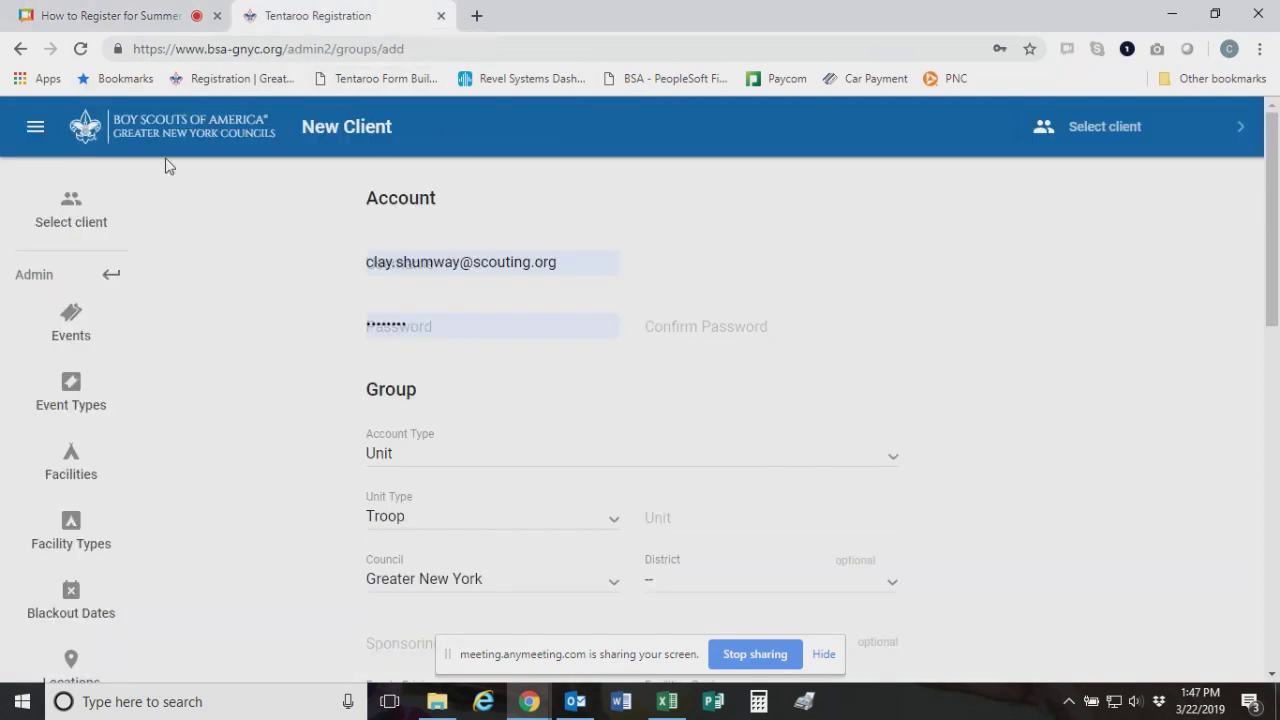
# Log out of the admin account and select the prefilled username on the council login page
pyautogui.click(35, 126)
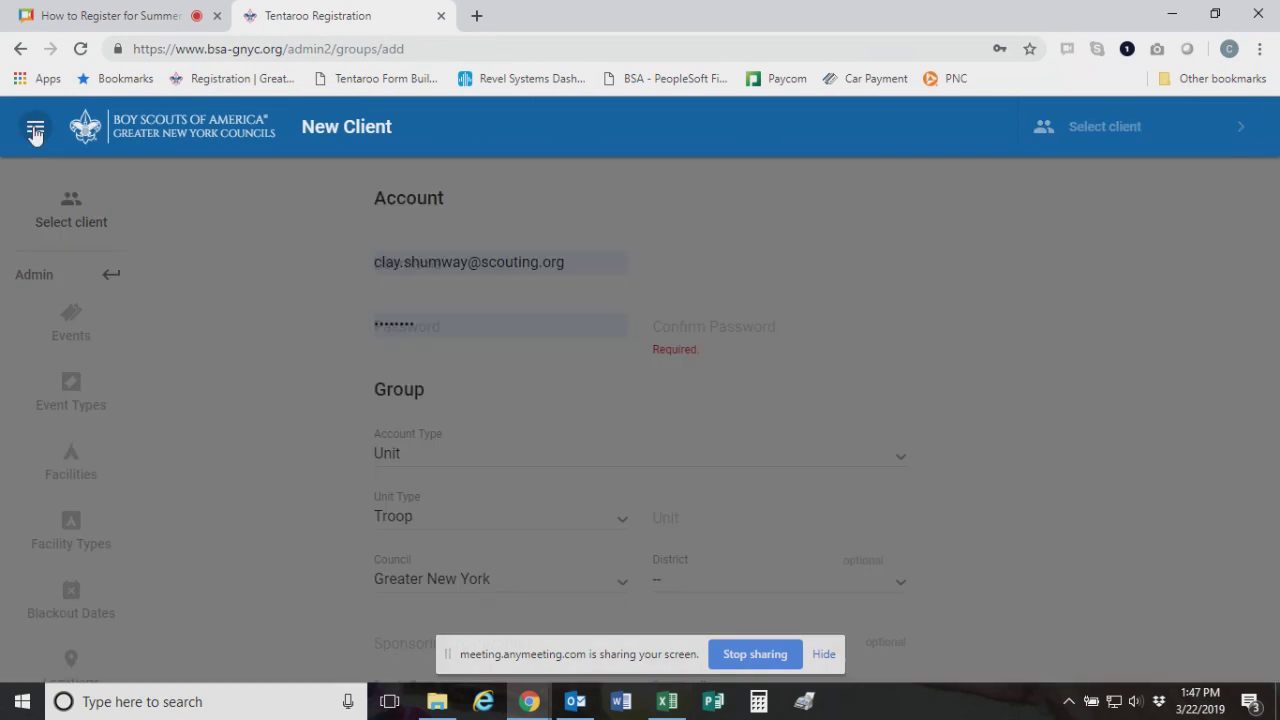
pyautogui.scroll(-2, 150, 350)
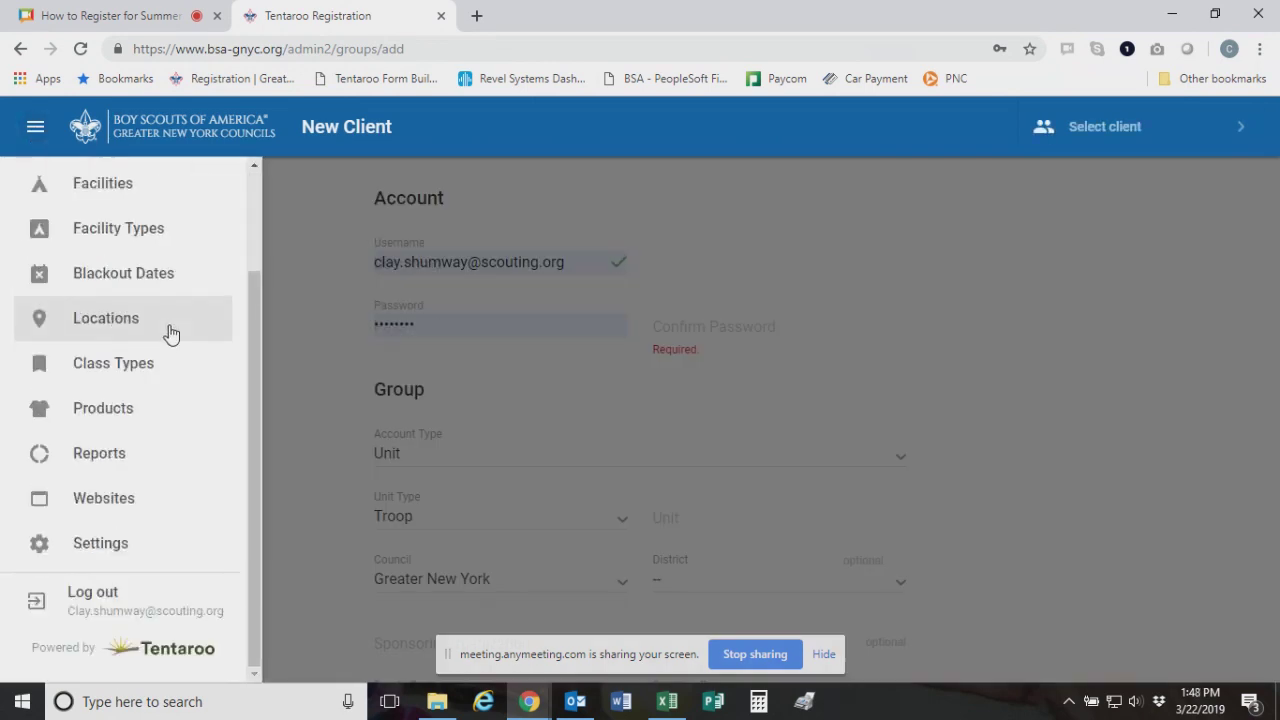
pyautogui.click(137, 613)
pyautogui.click(714, 267)
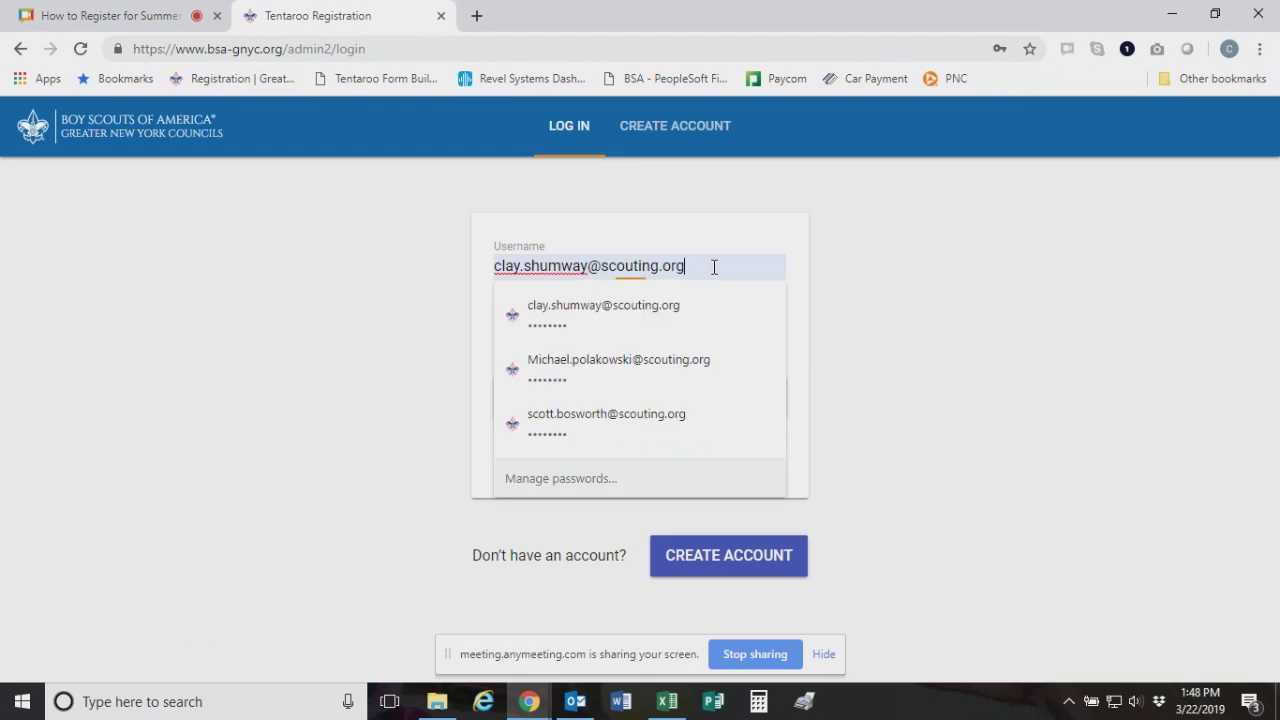
pyautogui.tripleClick(714, 267)
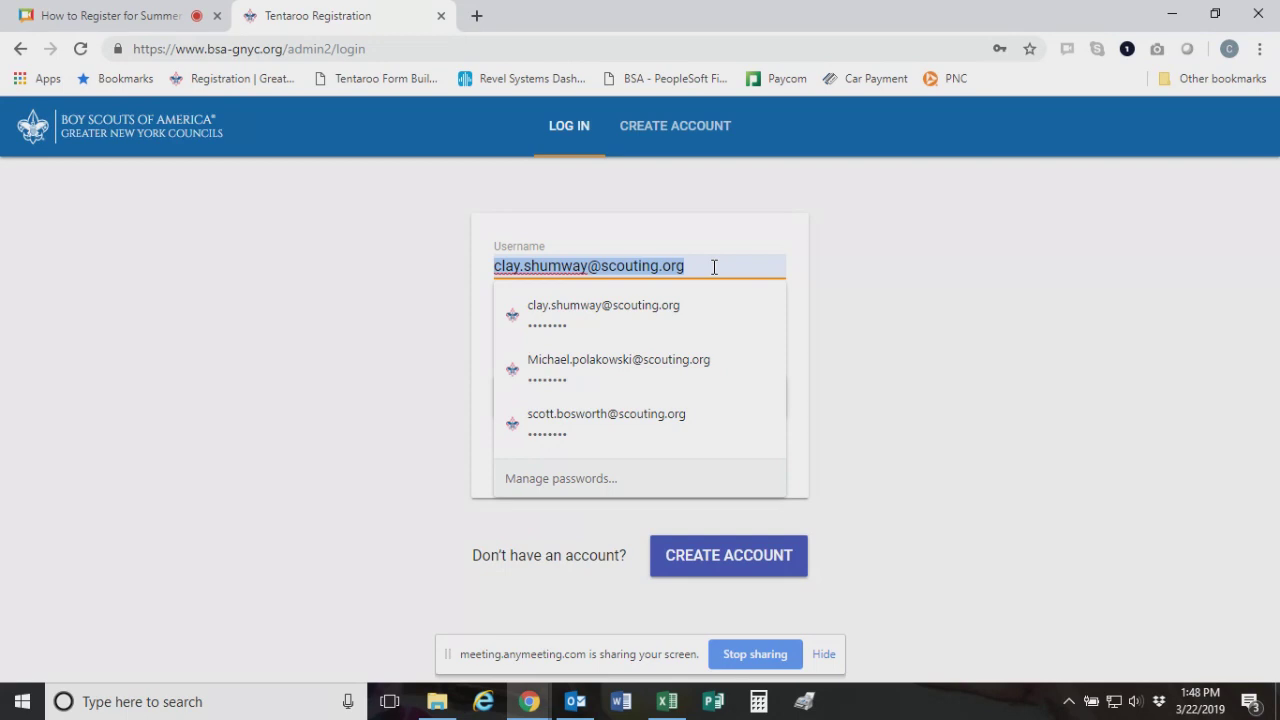
# Replace the login username and password with the parent's own e-mail and password
pyautogui.press('BackSpace')
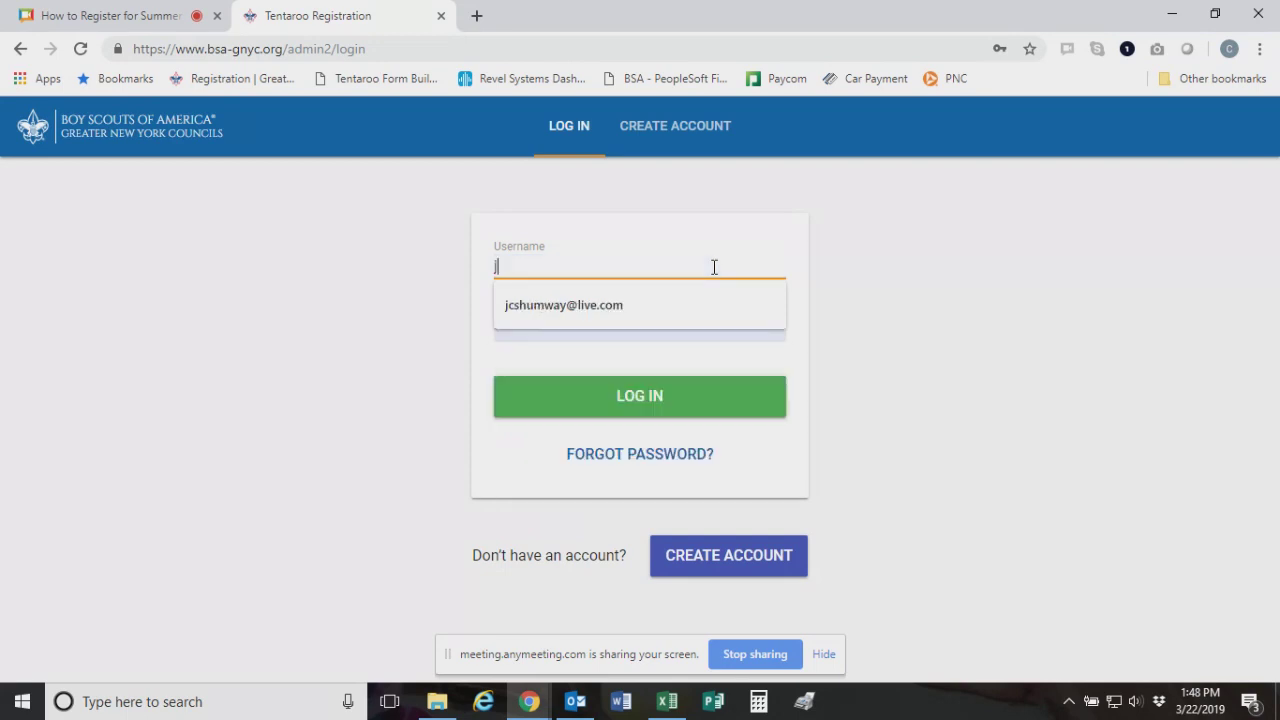
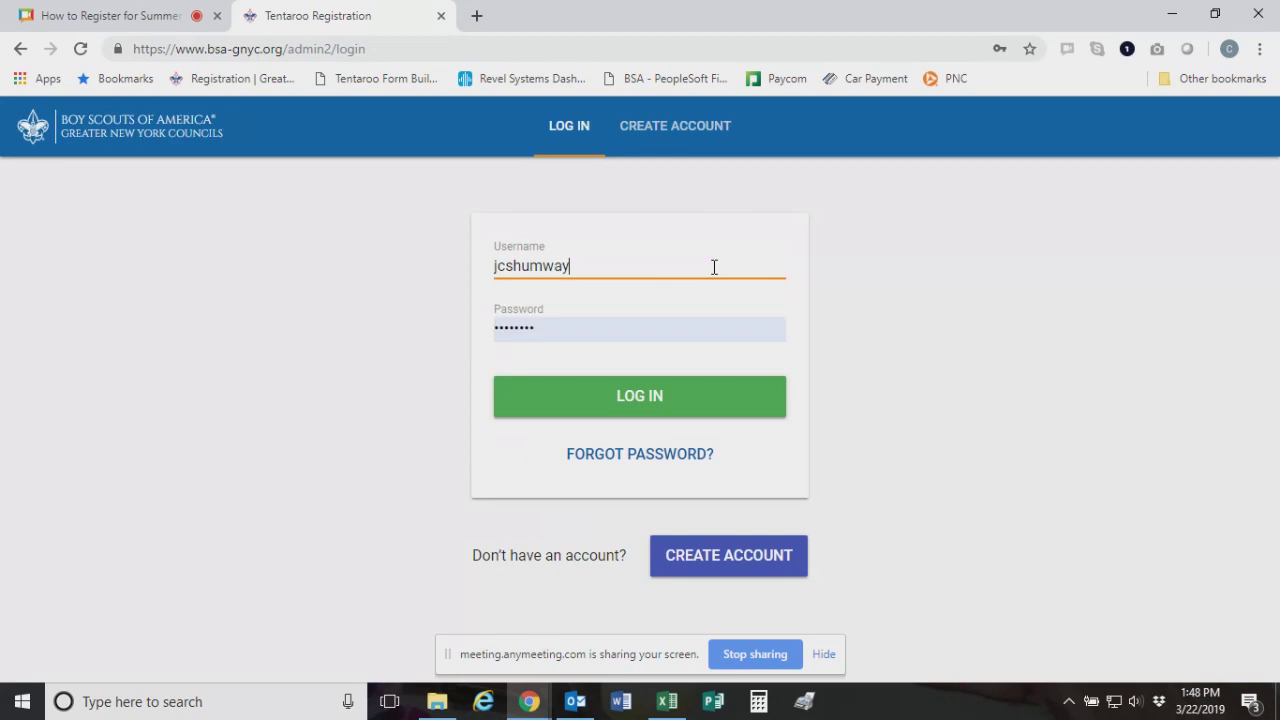
pyautogui.click(549, 326)
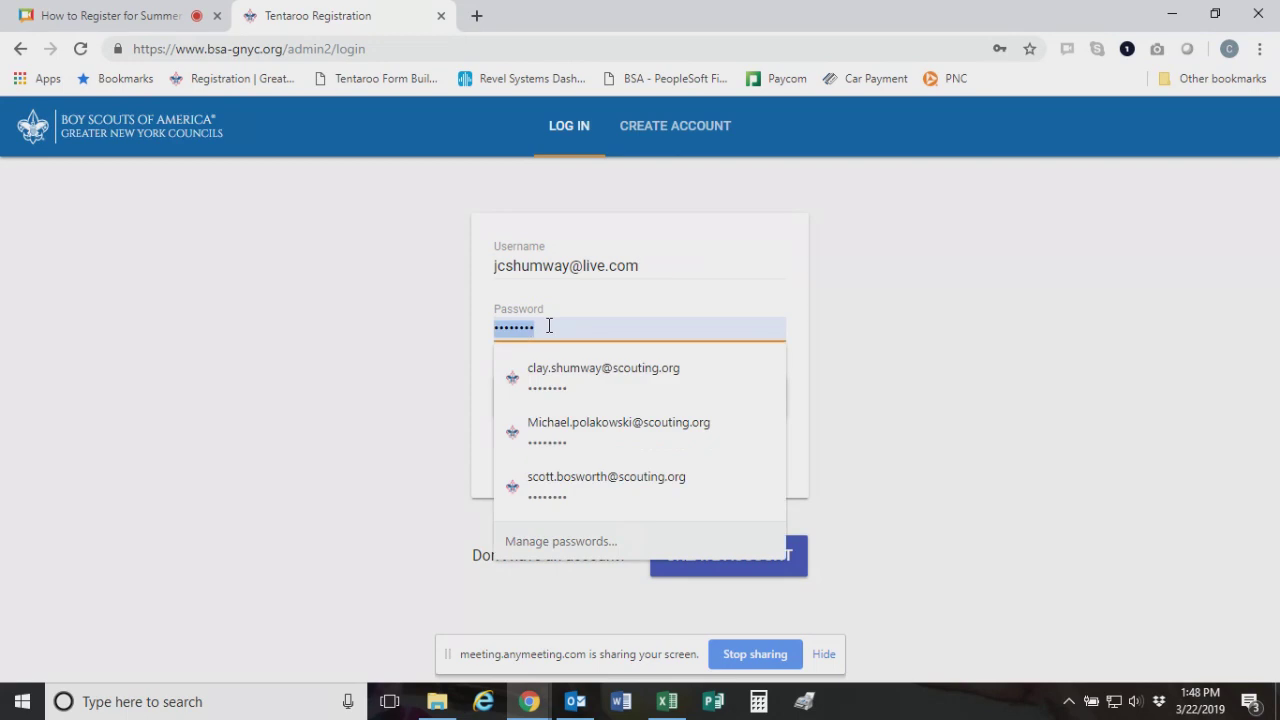
pyautogui.write('•••••••')
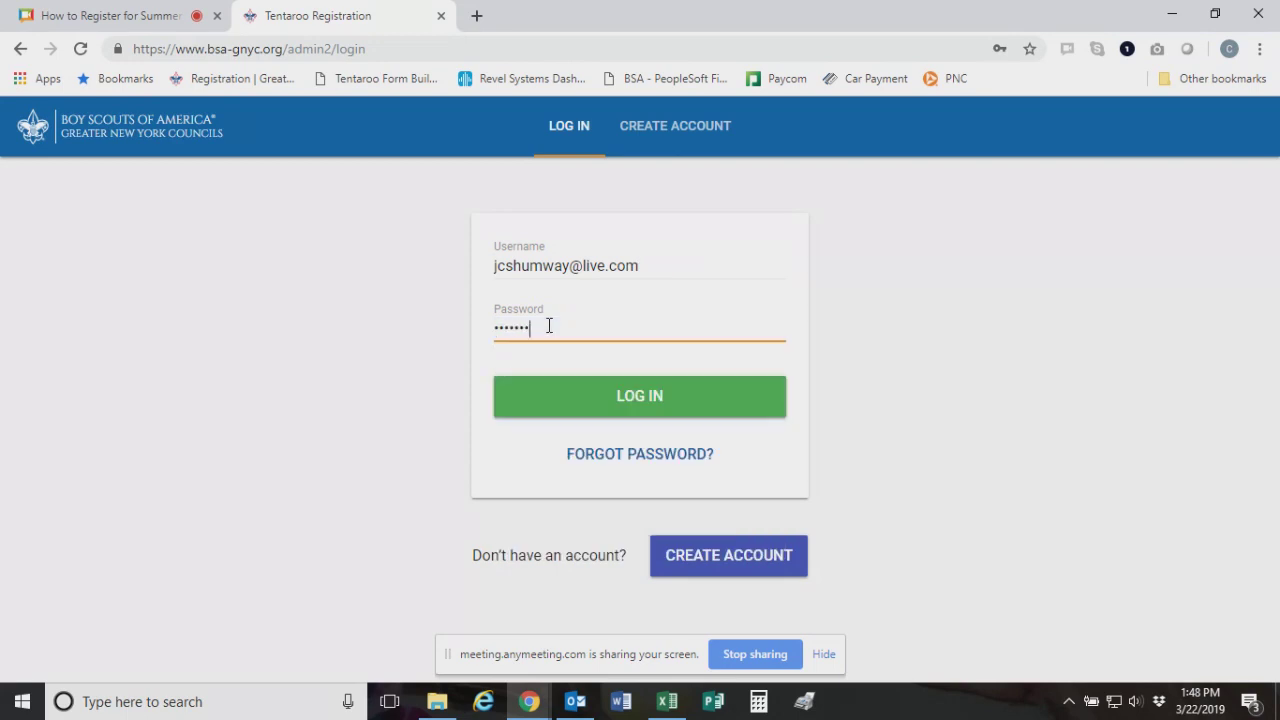
pyautogui.write('•')
pyautogui.click(476, 15)
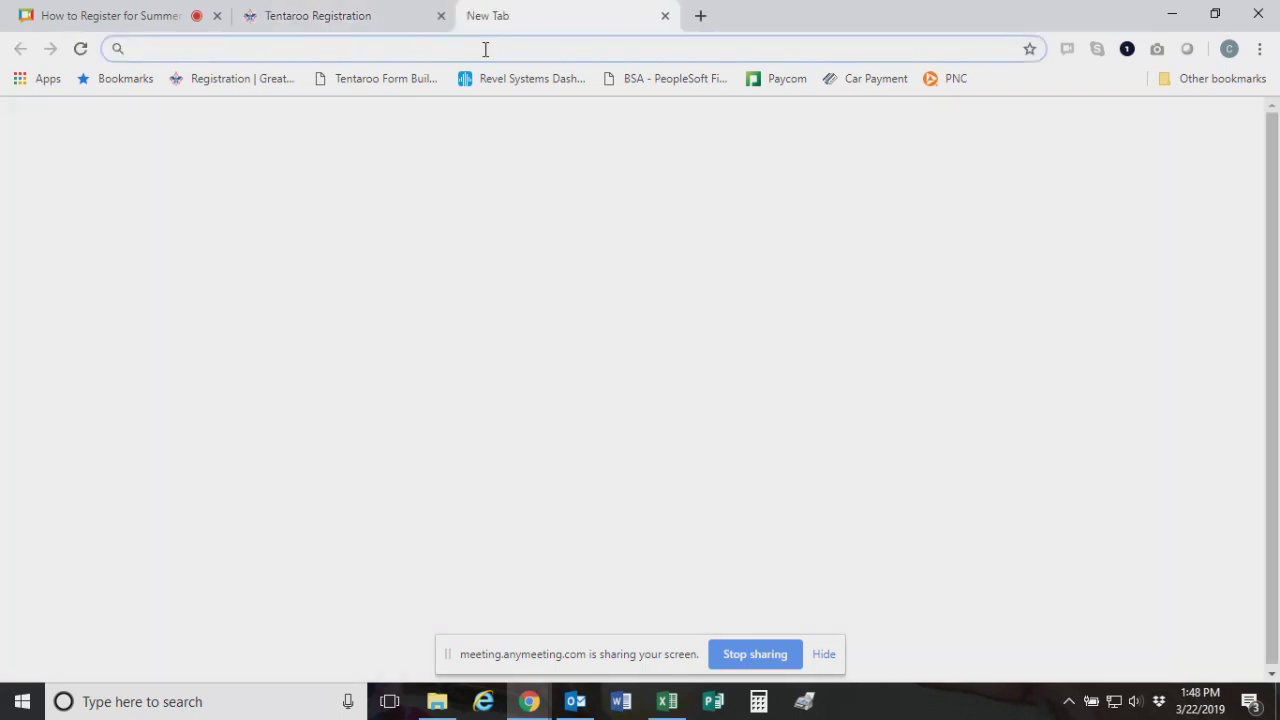
# Reach the login through bsa-gnyc.org's LOGIN link, then close that duplicate login tab
pyautogui.write('bsa-gnyc.org')
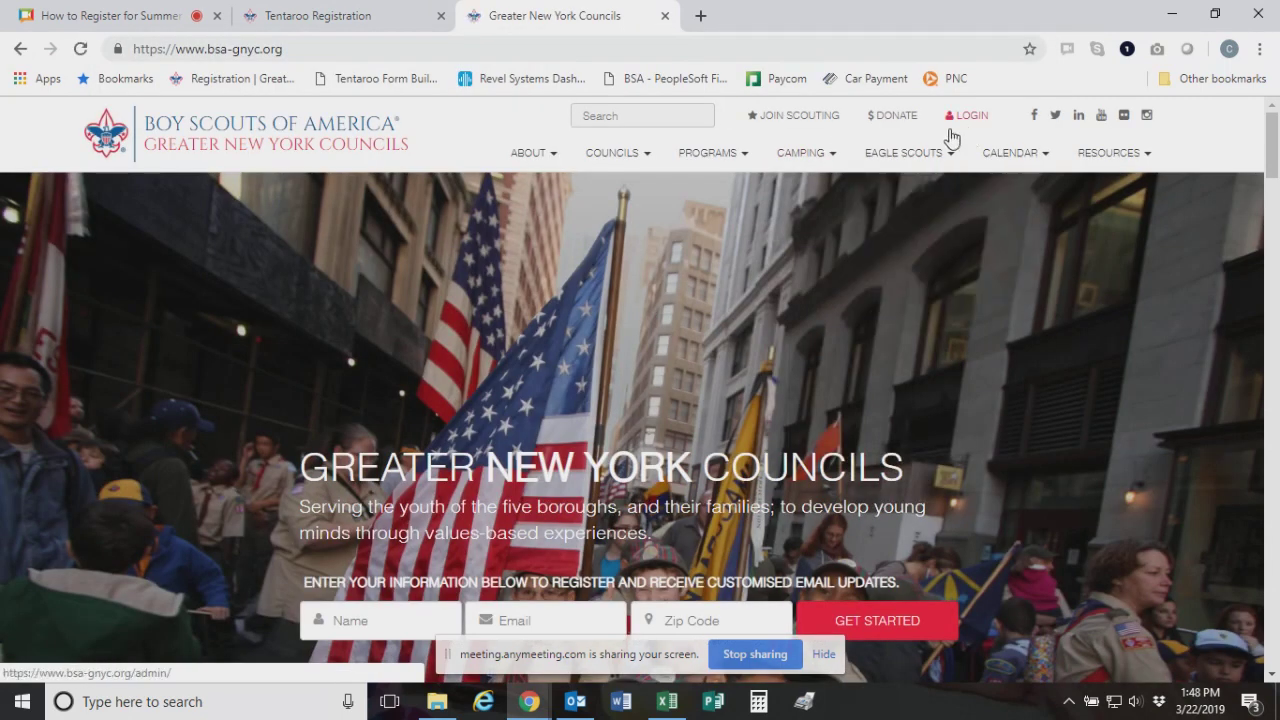
pyautogui.click(982, 119)
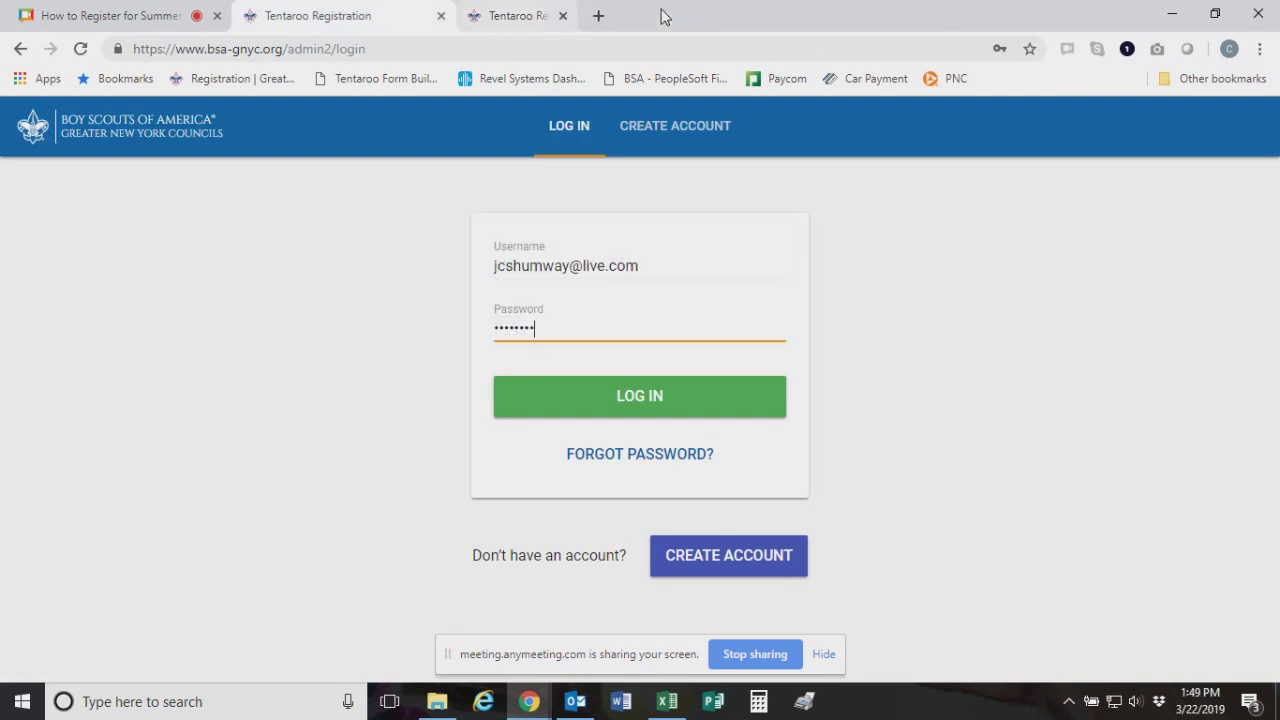
pyautogui.click(665, 16)
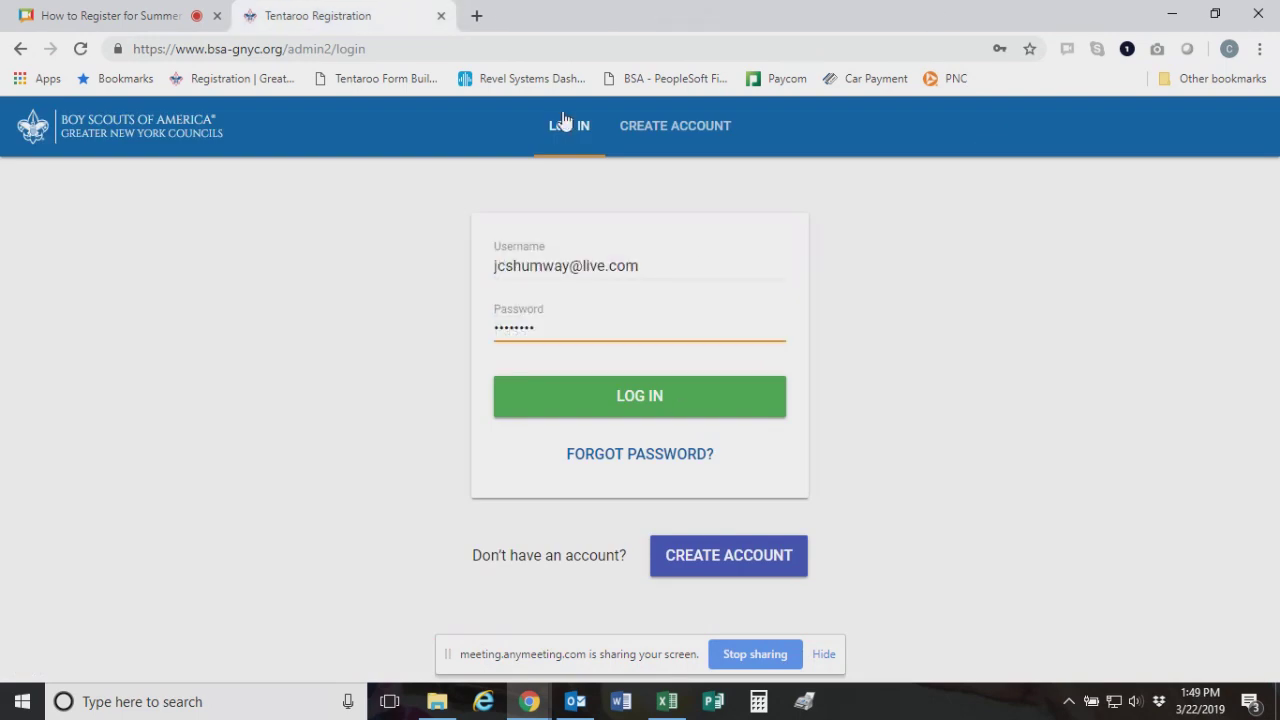
# Sign in to the parent's account and go to the Events list
pyautogui.click(651, 403)
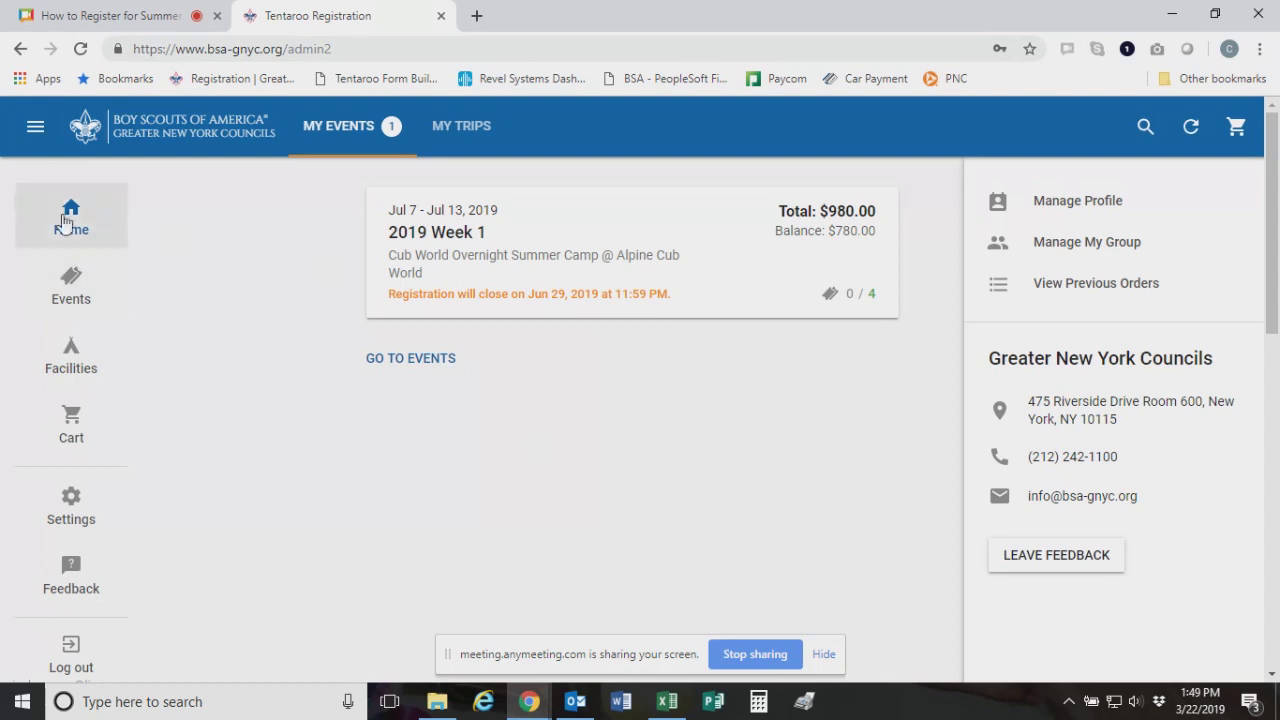
pyautogui.click(75, 291)
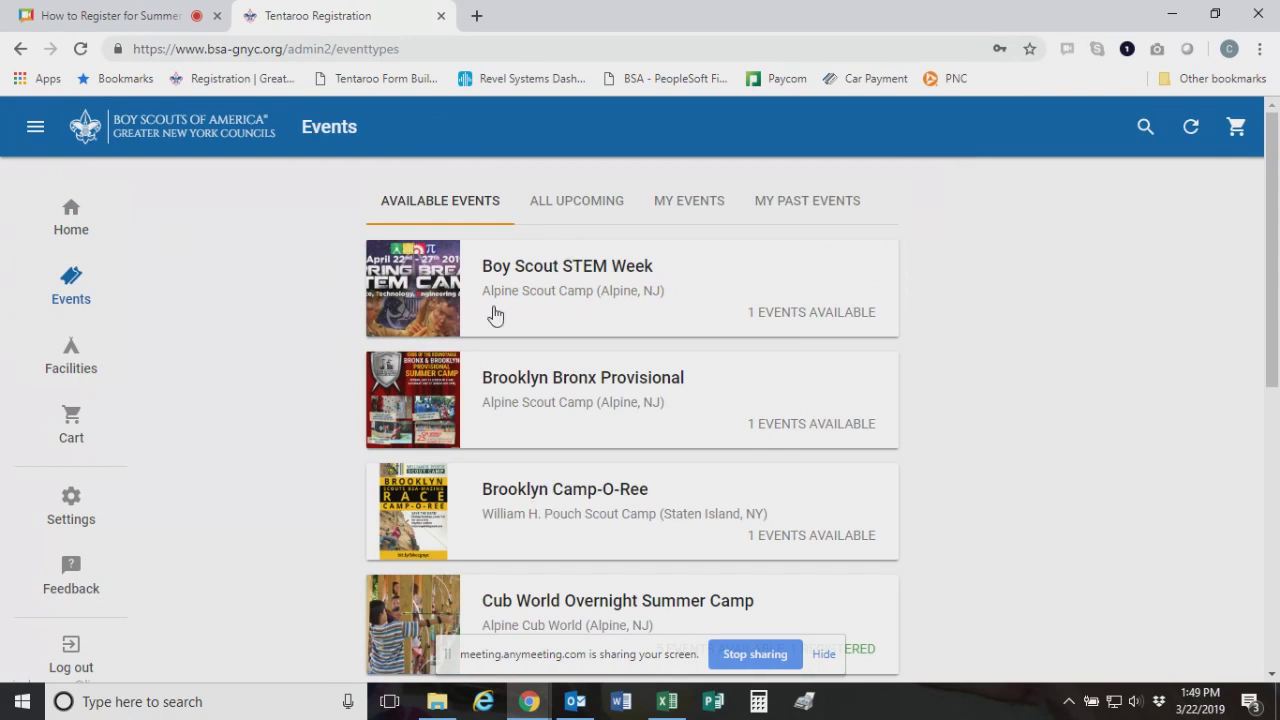
# Browse the All Upcoming and Available Events lists, then open Cub World Overnight Summer Camp
pyautogui.scroll(-5, 490, 312)
pyautogui.scroll(5, 488, 312)
pyautogui.click(584, 208)
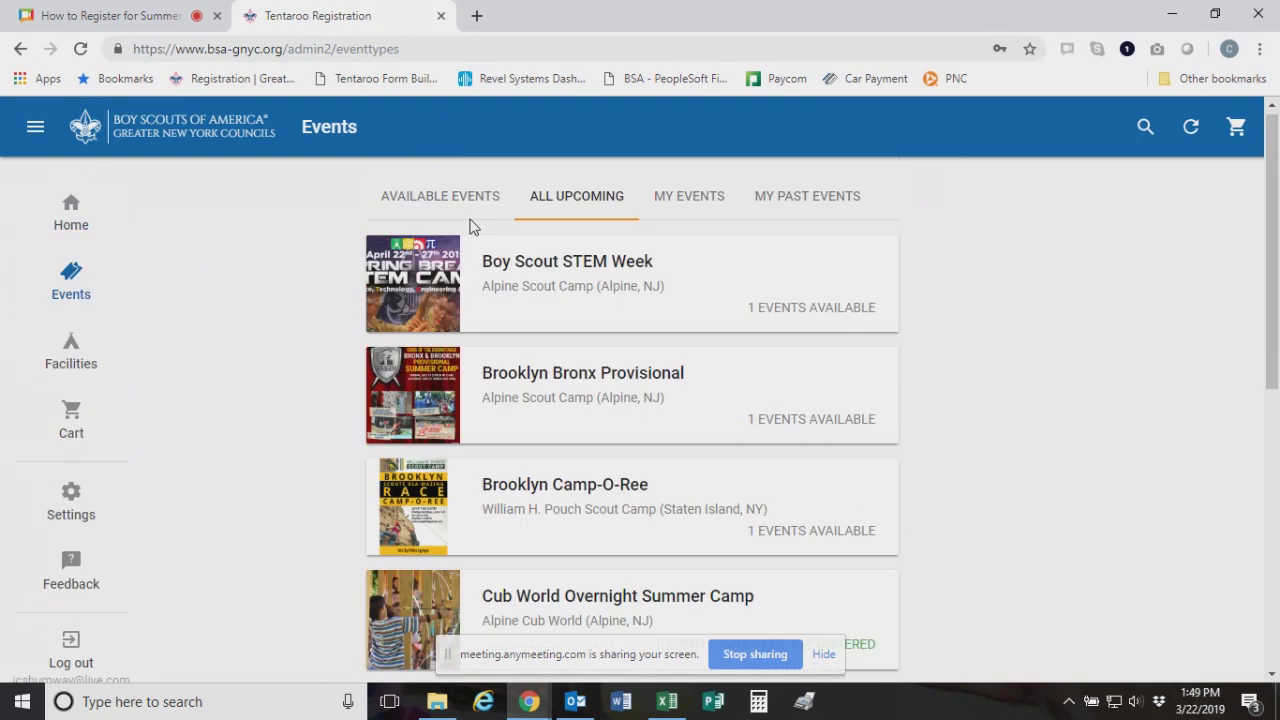
pyautogui.click(450, 204)
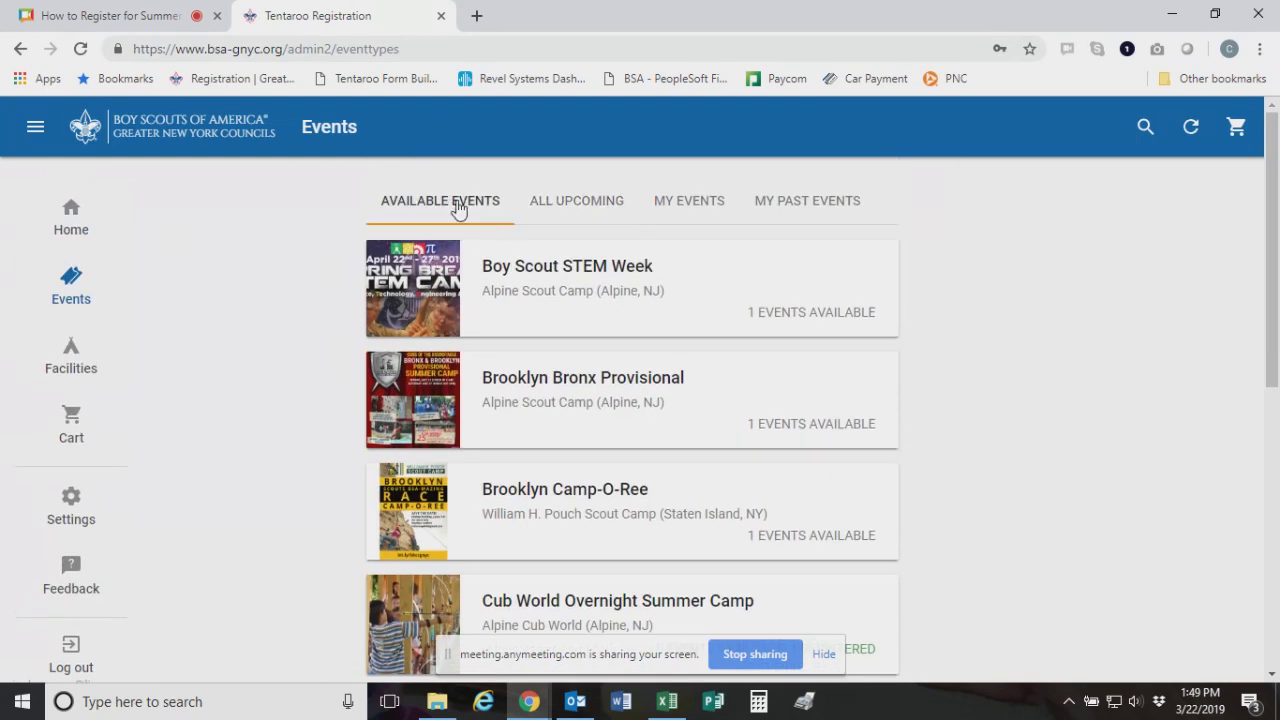
pyautogui.scroll(-1, 492, 380)
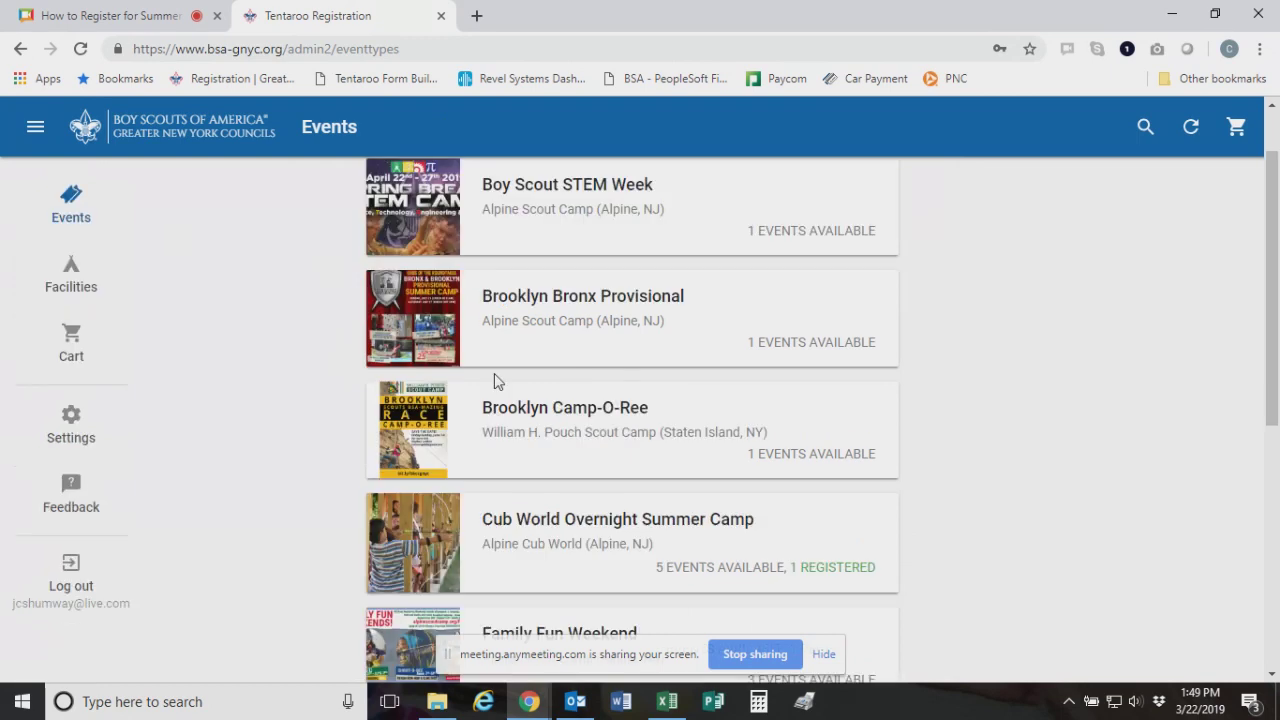
pyautogui.scroll(1, 490, 308)
pyautogui.scroll(-3, 517, 346)
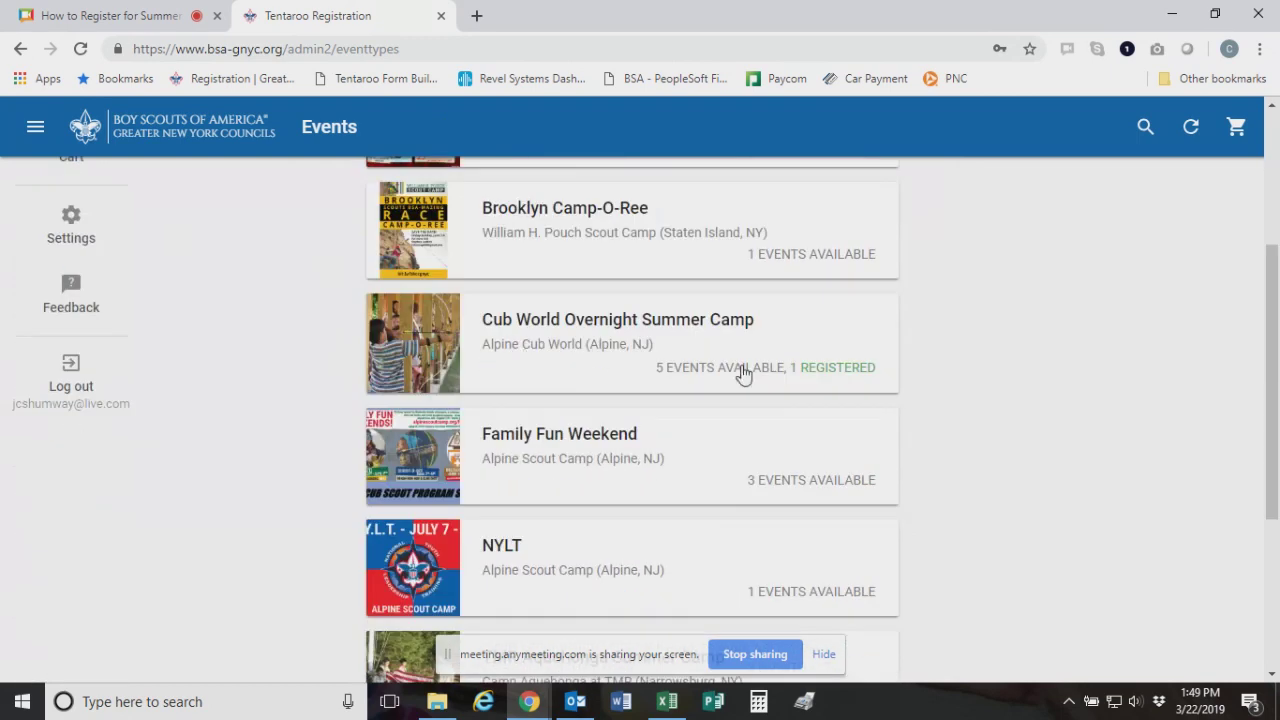
pyautogui.click(575, 340)
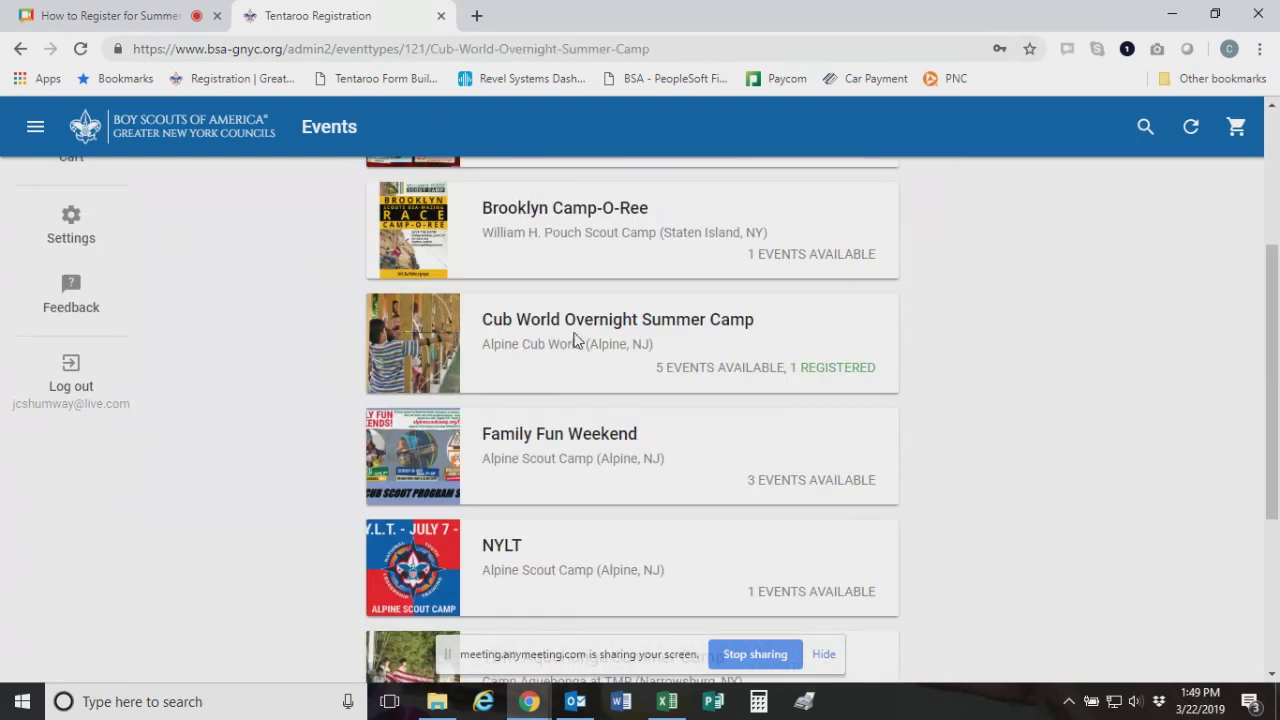
# Filter the camp to registered events and review the existing 2019 Week 1 registration
pyautogui.scroll(-4, 715, 380)
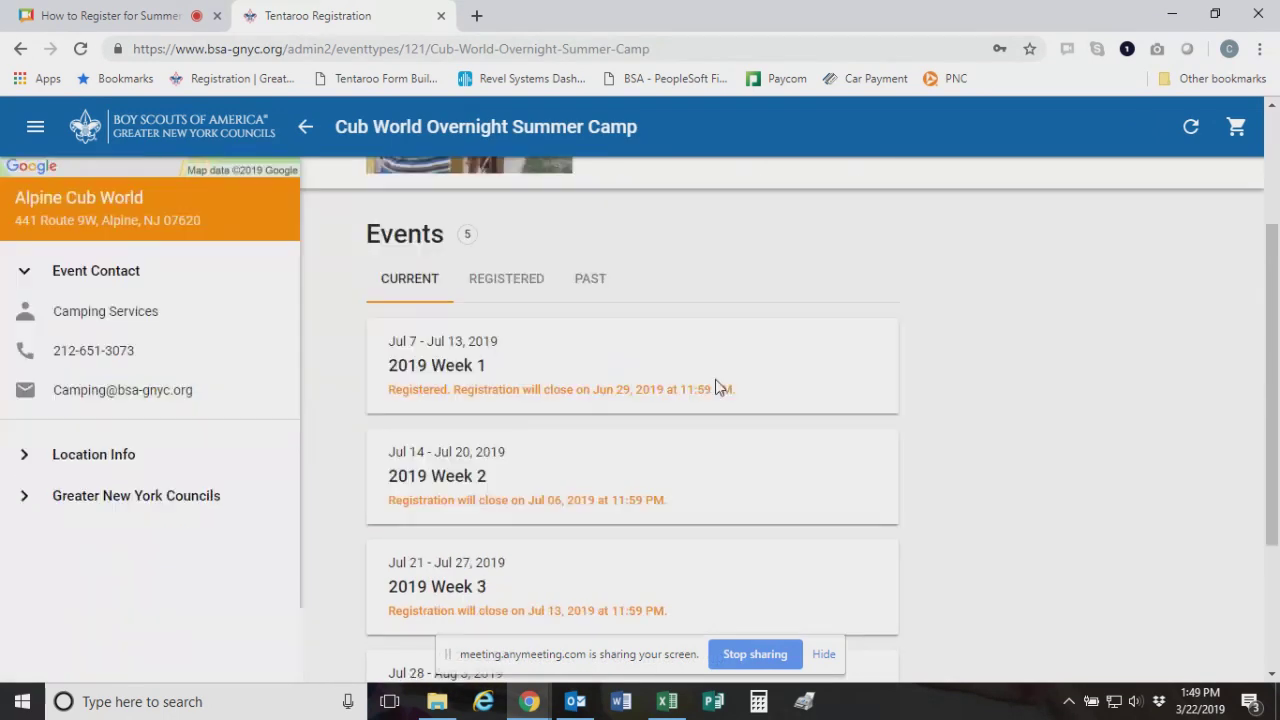
pyautogui.scroll(-1, 621, 506)
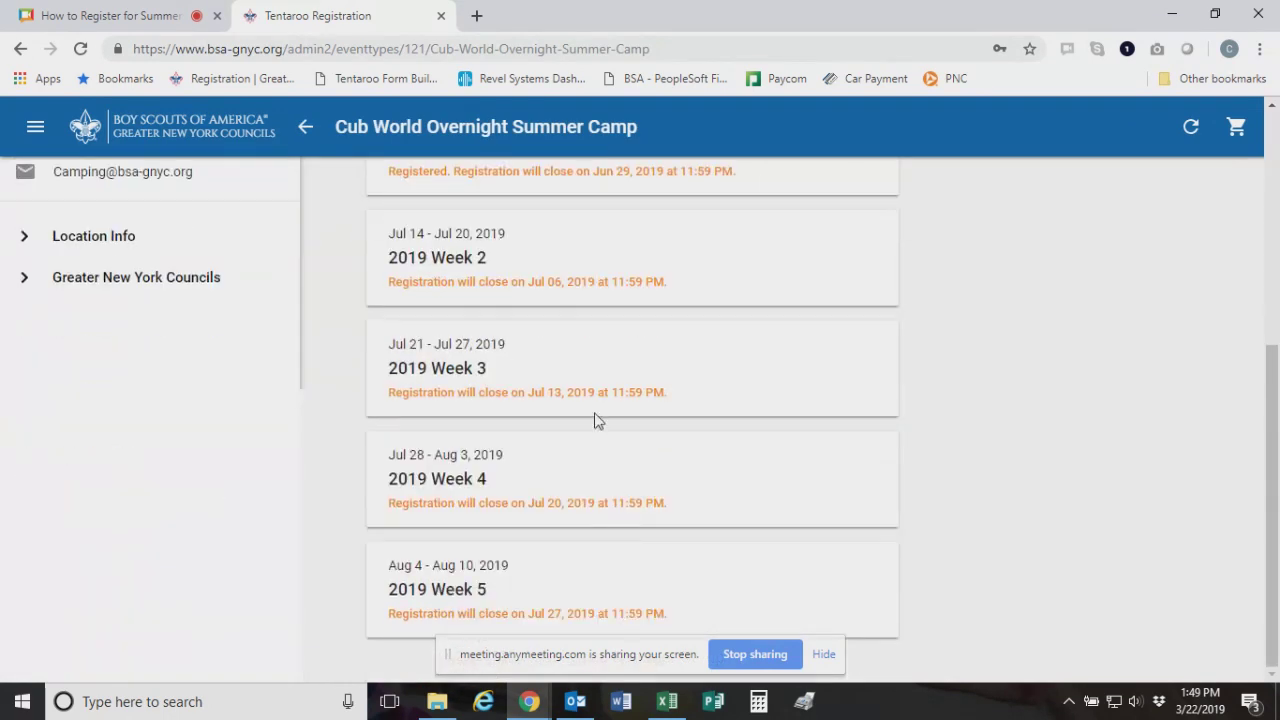
pyautogui.scroll(4, 714, 460)
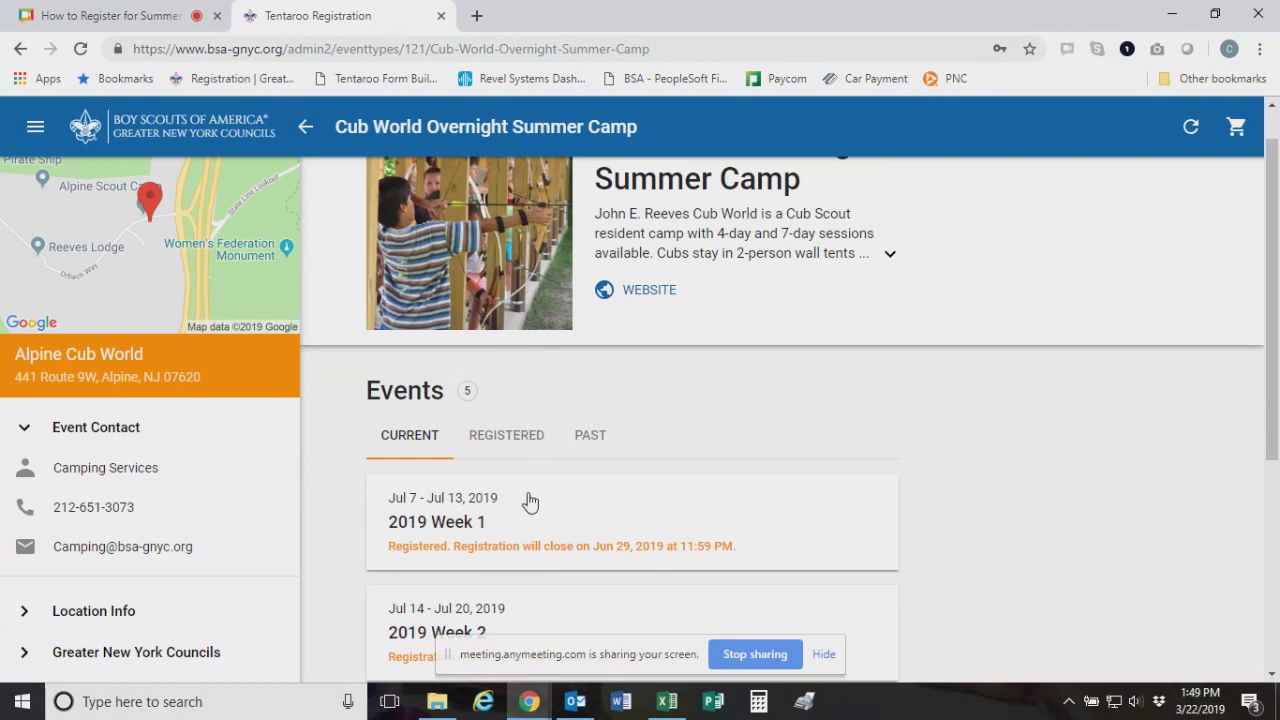
pyautogui.click(512, 437)
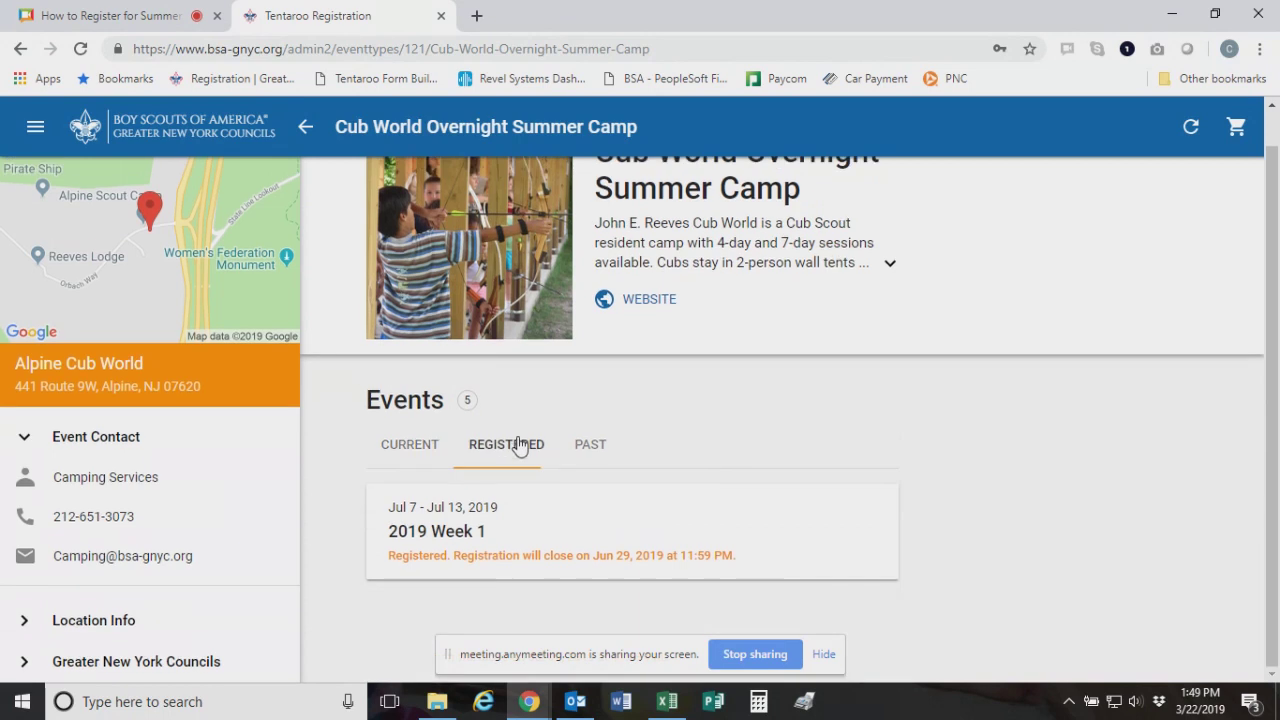
pyautogui.click(562, 530)
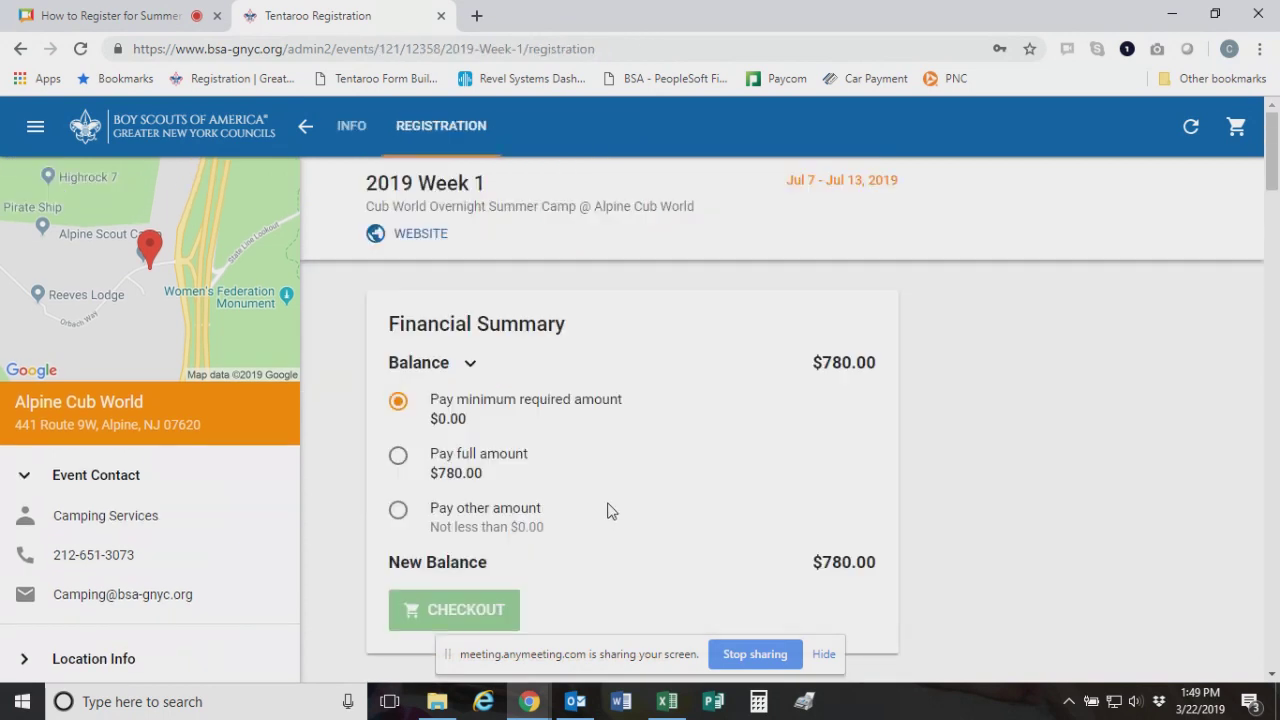
pyautogui.scroll(-4, 610, 510)
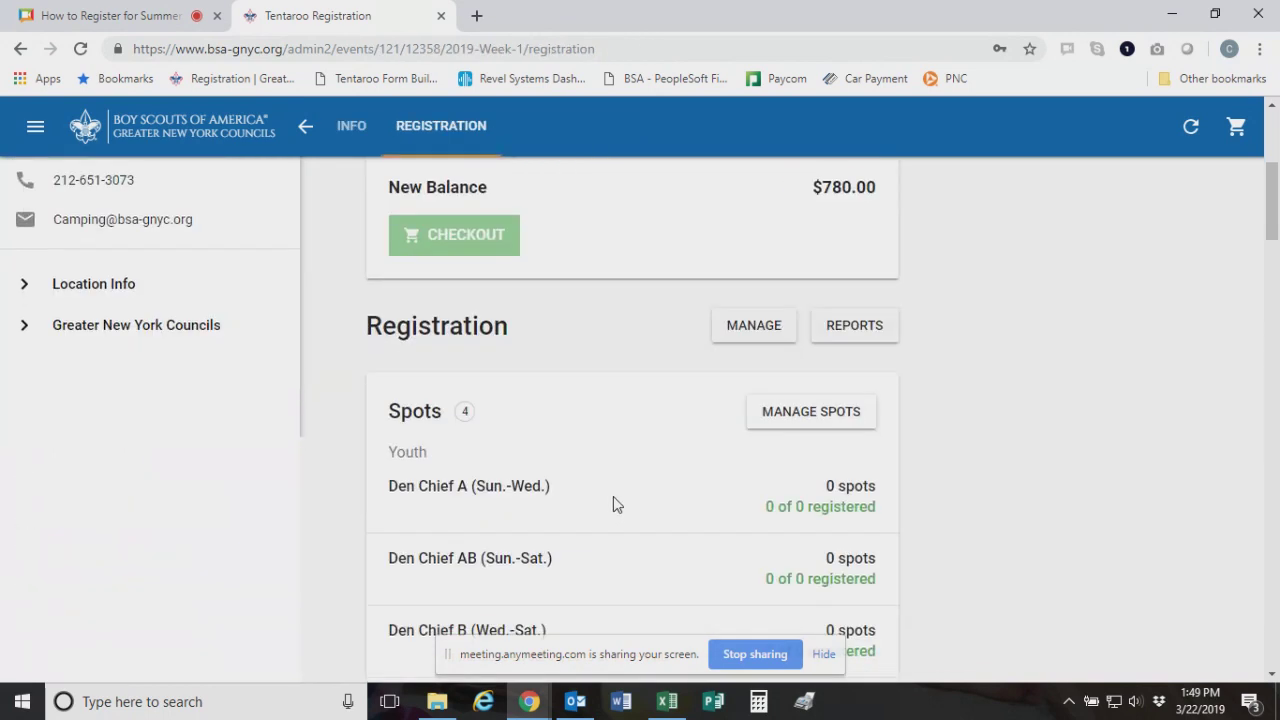
pyautogui.scroll(4, 613, 503)
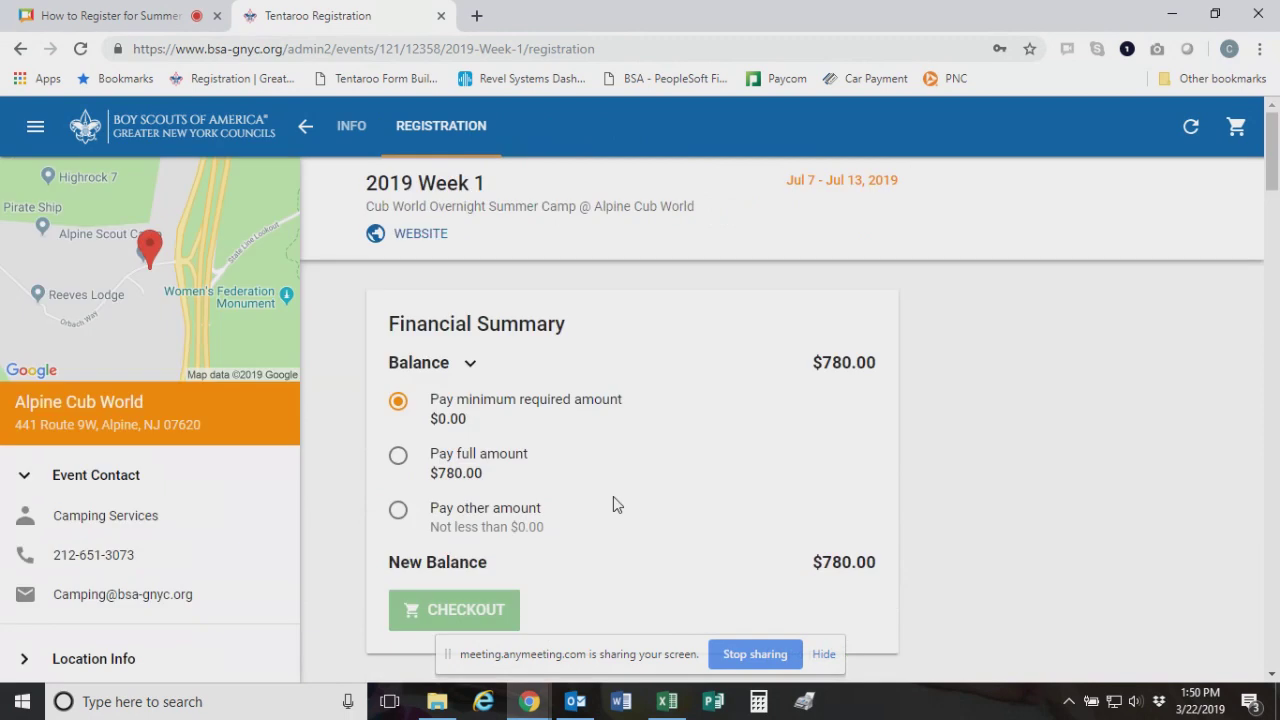
pyautogui.scroll(-2, 613, 485)
pyautogui.scroll(2, 613, 270)
pyautogui.scroll(-3, 616, 330)
pyautogui.scroll(3, 452, 336)
# Return to the Cub World camp page and list its current weeks
pyautogui.click(305, 126)
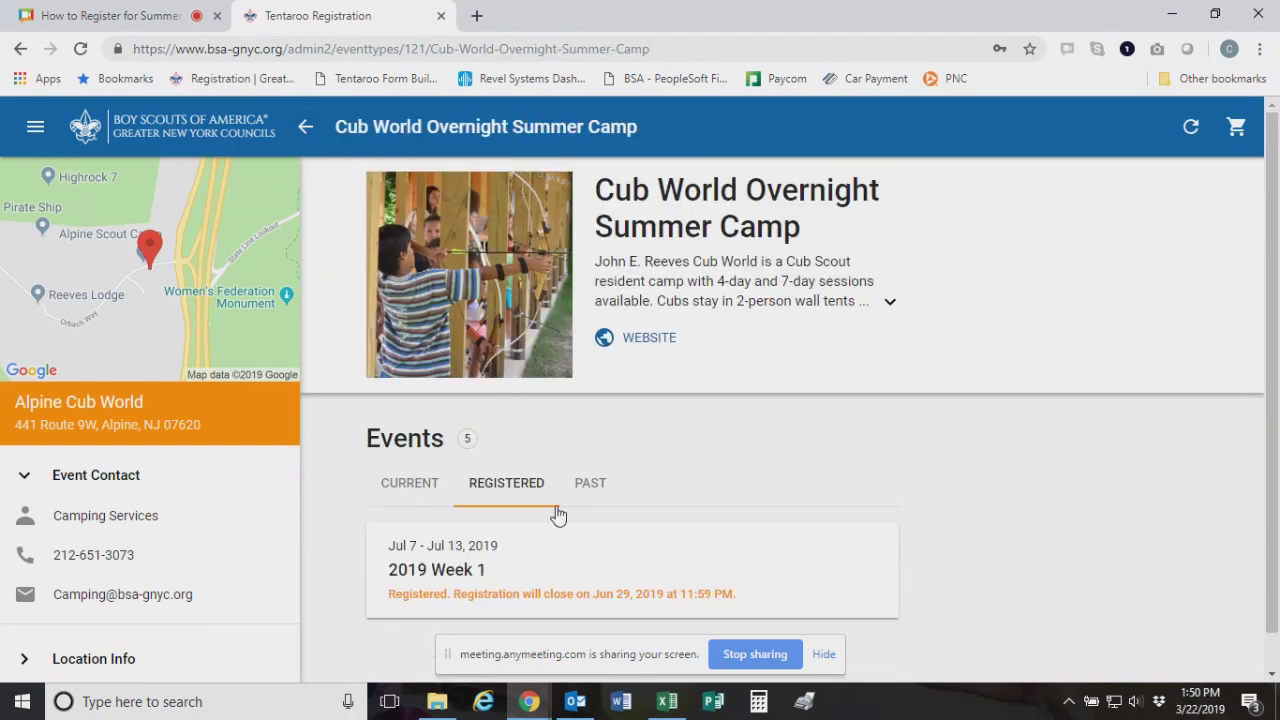
pyautogui.click(422, 485)
pyautogui.scroll(-2, 543, 585)
# Preview the 2019 Week 2 registration spots, leaving every count at 0, and return to its info page
pyautogui.click(547, 500)
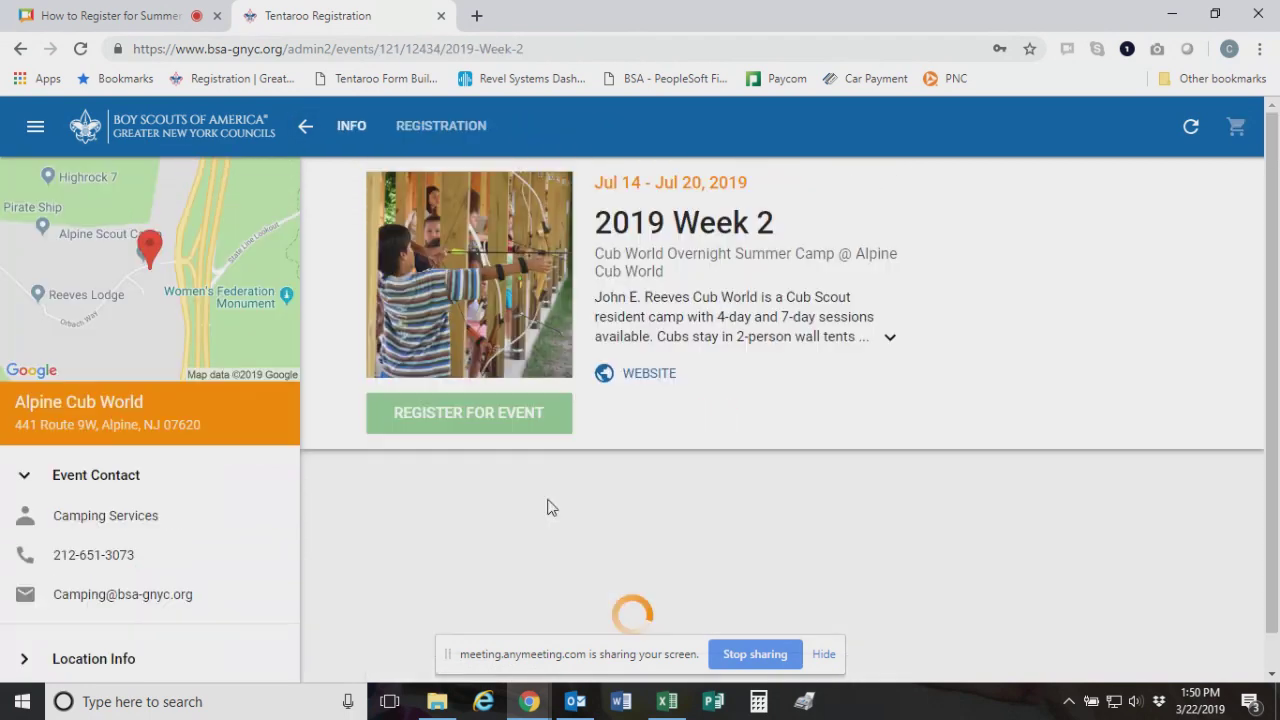
pyautogui.click(522, 406)
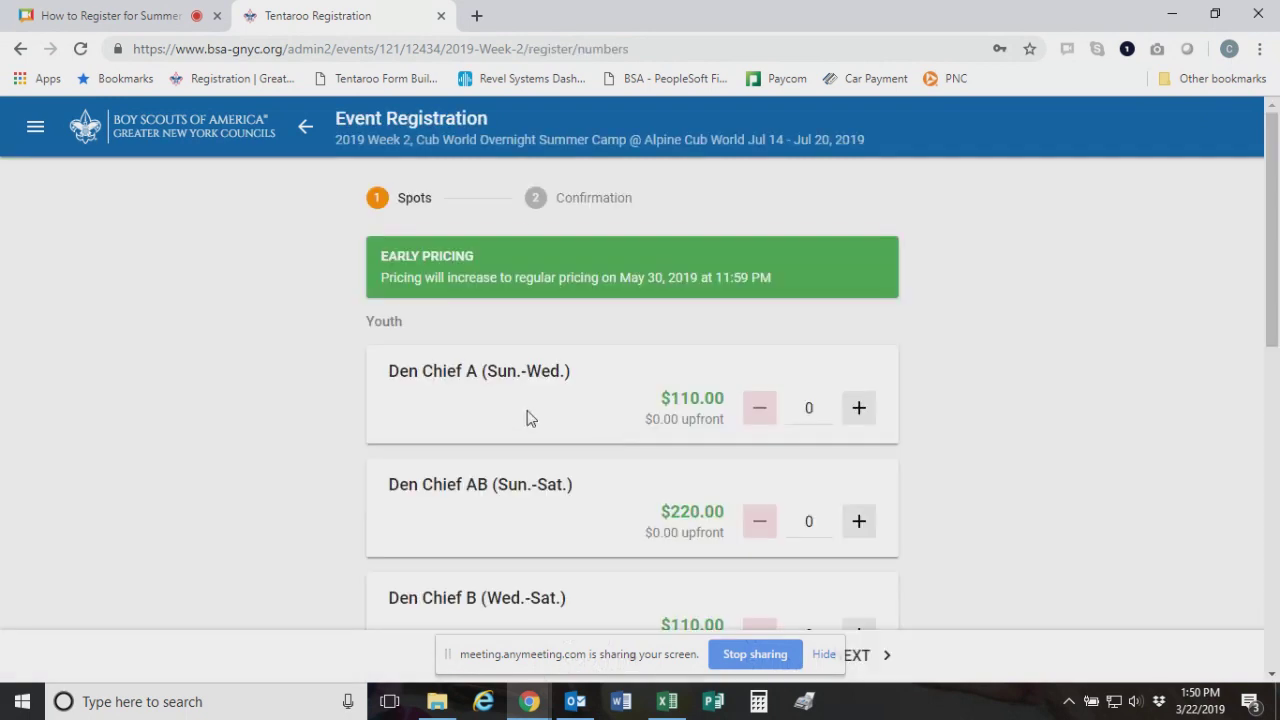
pyautogui.scroll(-1, 869, 440)
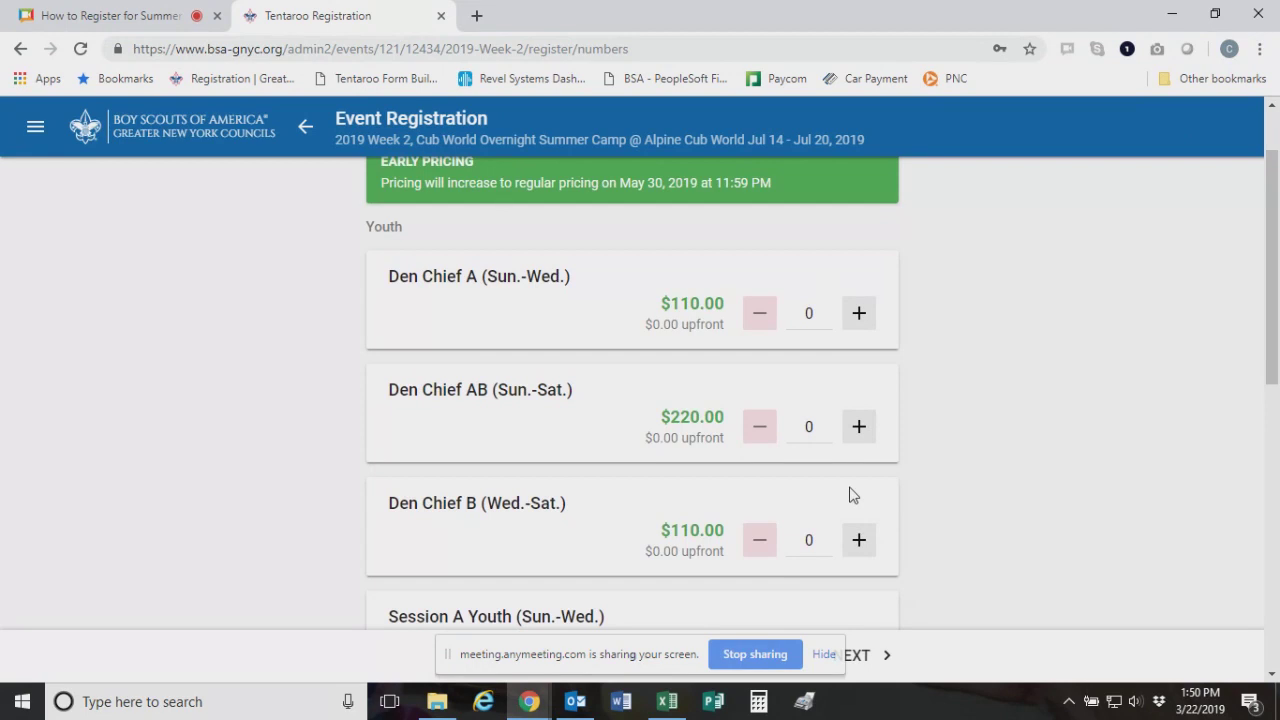
pyautogui.scroll(-1, 849, 494)
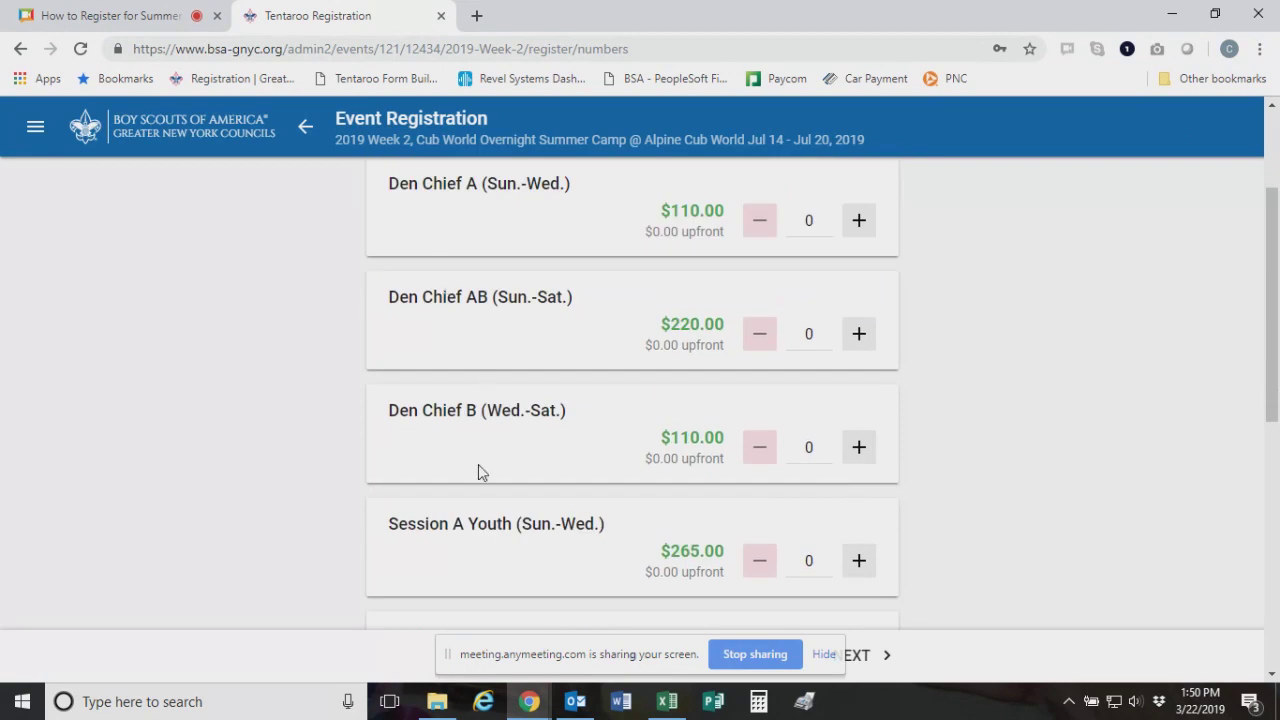
pyautogui.scroll(-2, 606, 462)
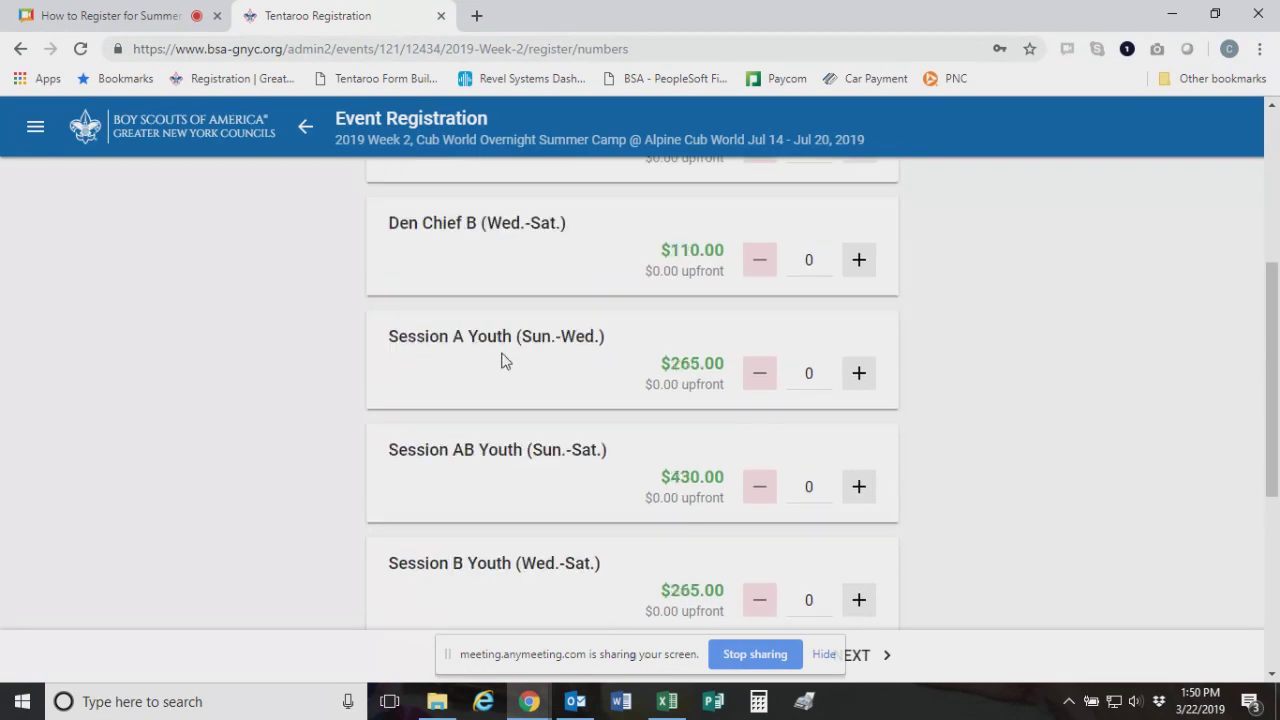
pyautogui.scroll(-1, 503, 361)
pyautogui.scroll(-2, 580, 498)
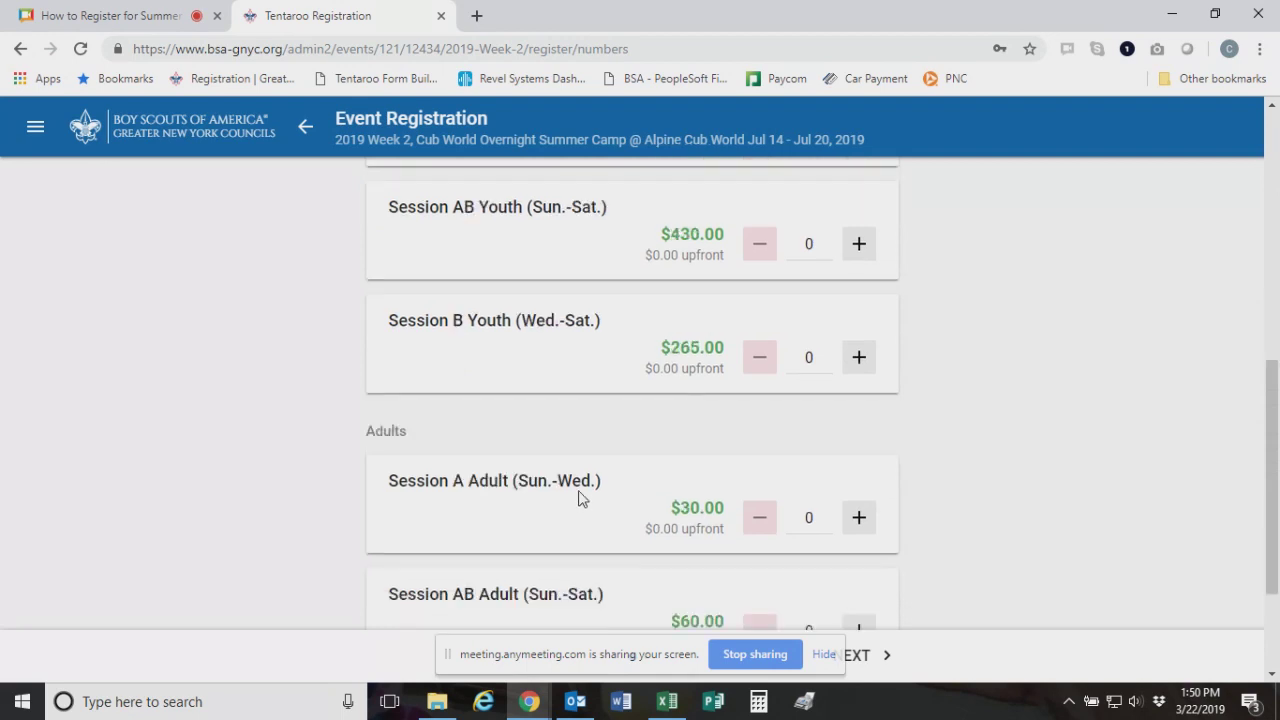
pyautogui.scroll(-2, 580, 498)
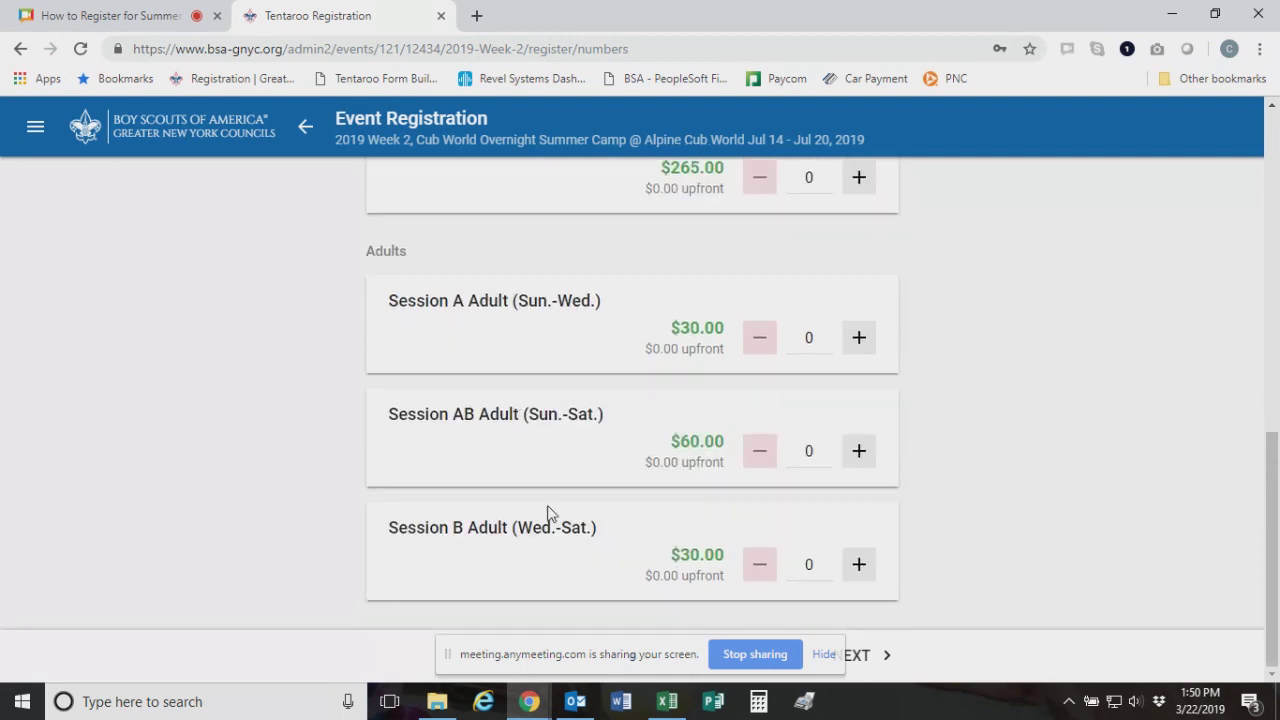
pyautogui.scroll(5, 600, 491)
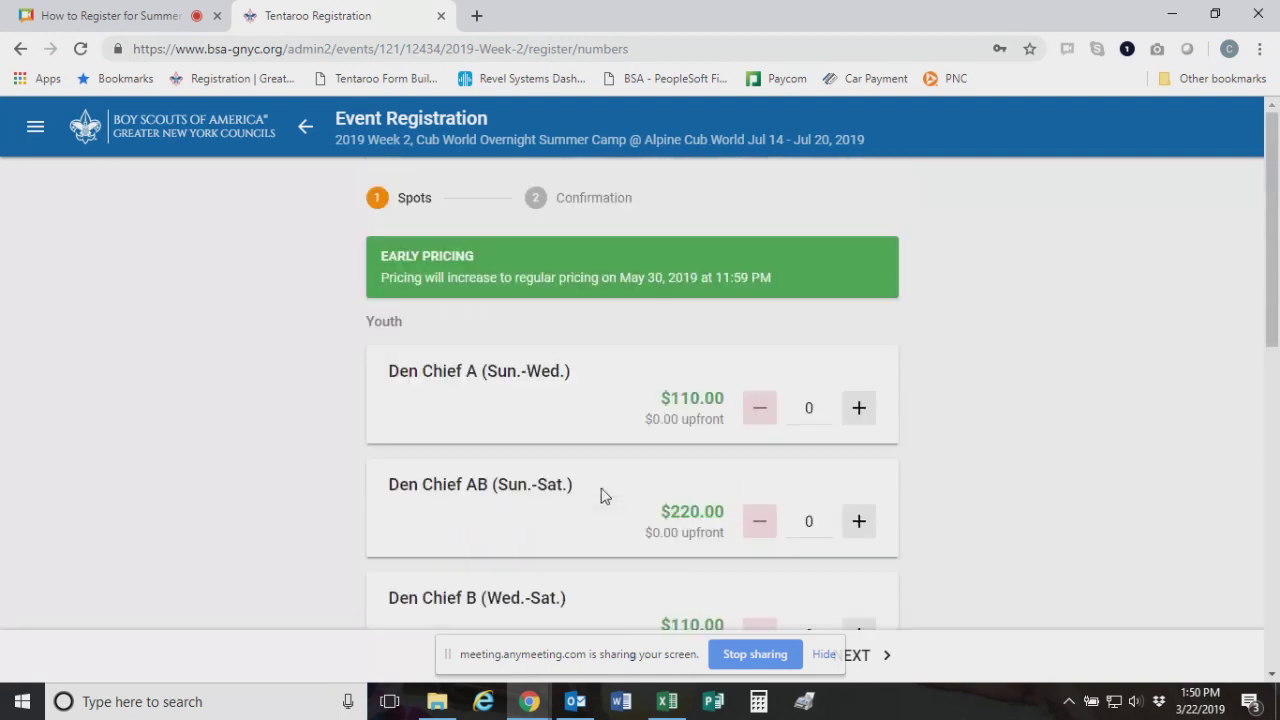
pyautogui.scroll(-5, 643, 500)
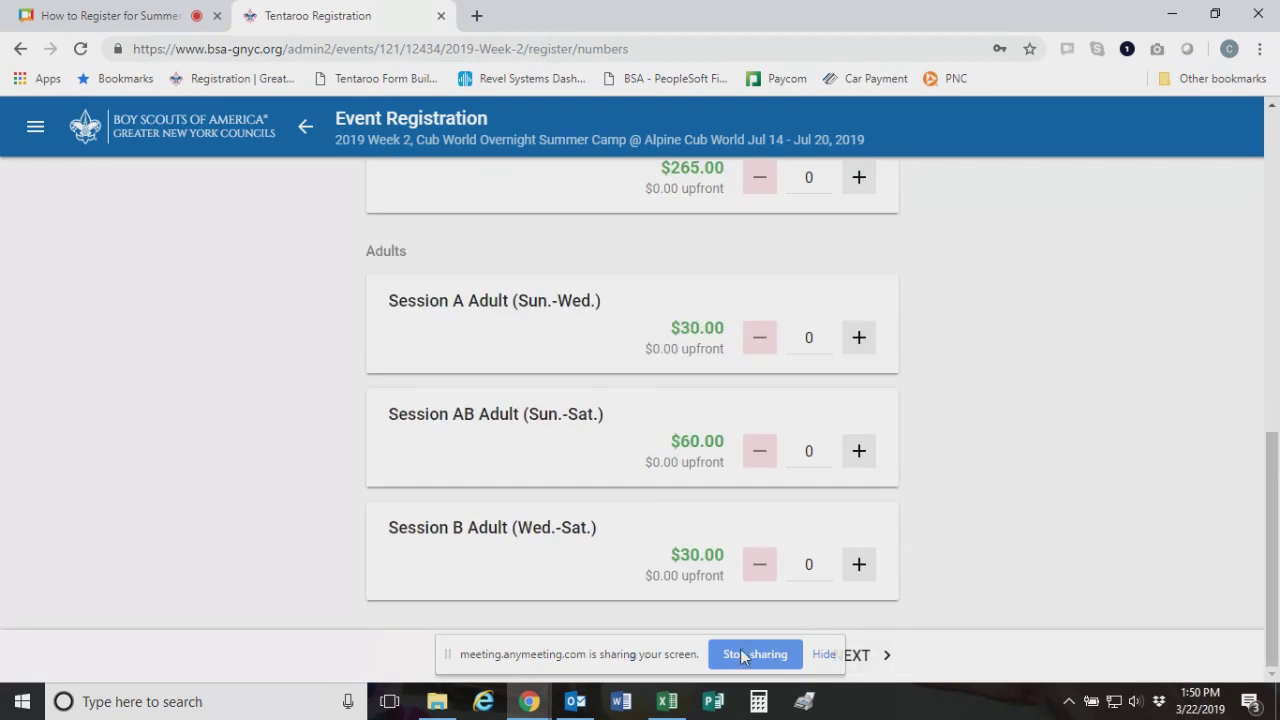
pyautogui.click(307, 128)
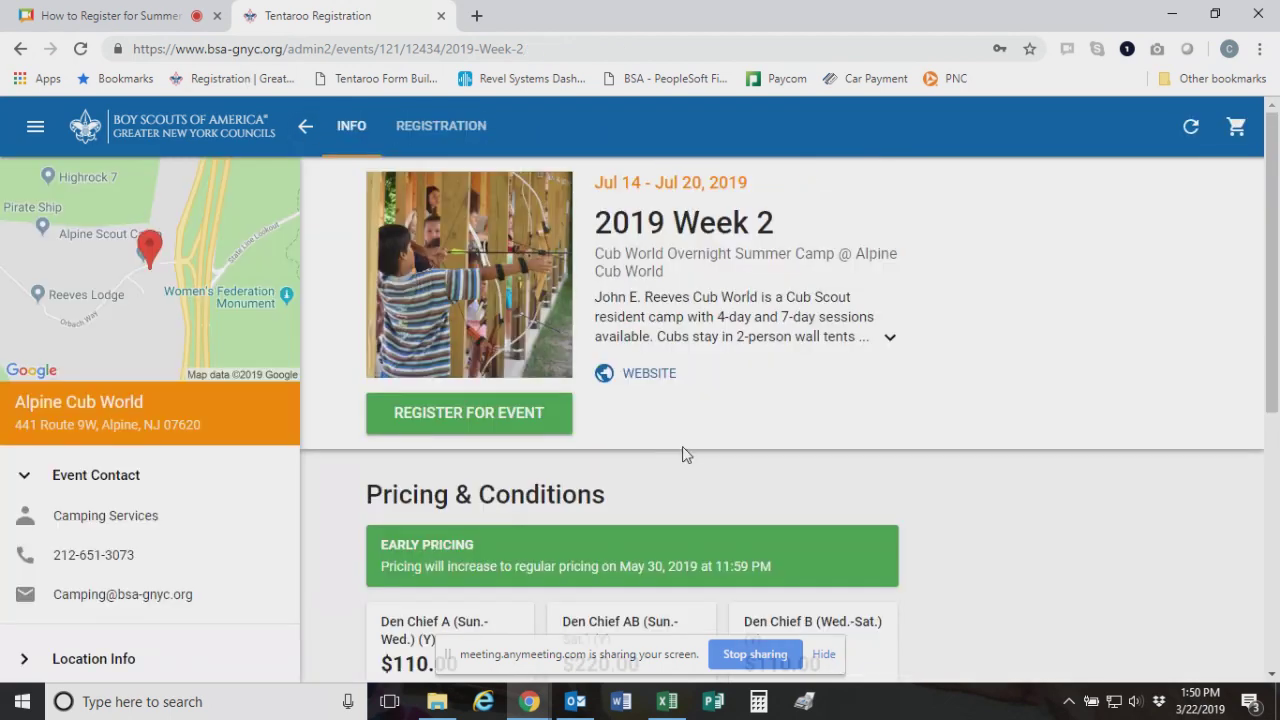
# Go back to the camp's events list and open the 2019 Week 1 registration
pyautogui.click(305, 126)
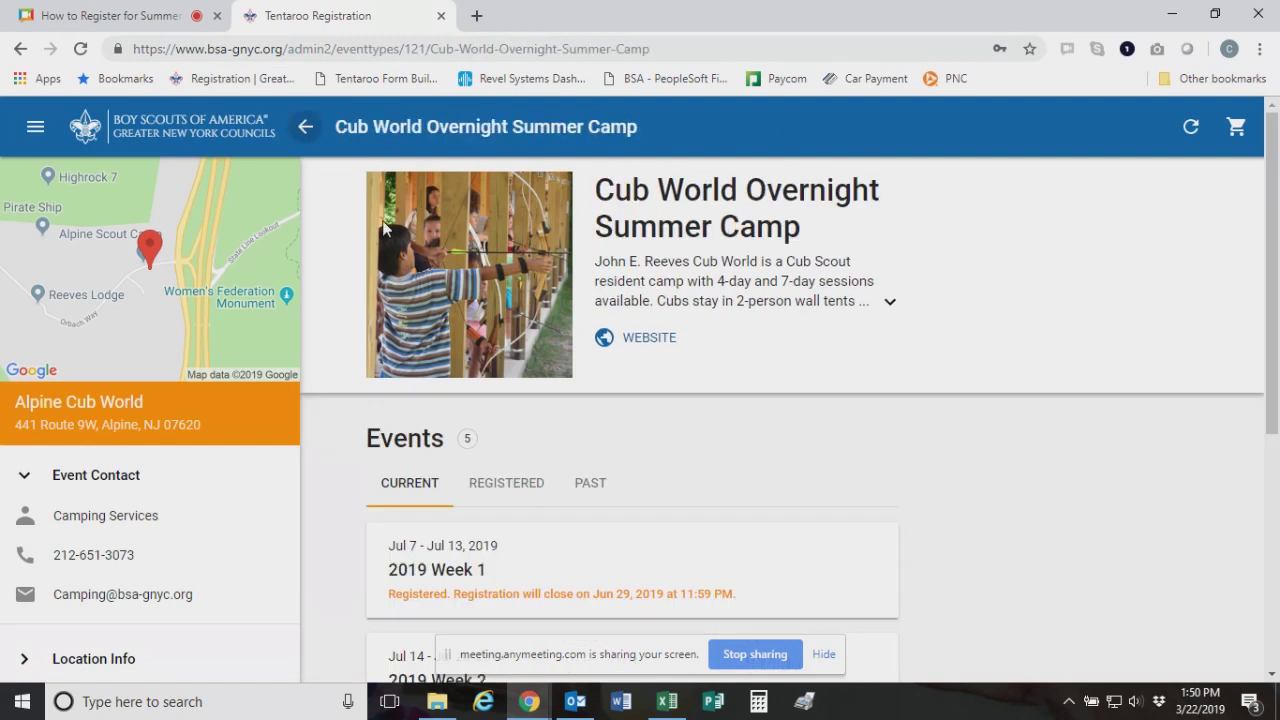
pyautogui.scroll(-5, 663, 447)
pyautogui.scroll(4, 665, 448)
pyautogui.click(666, 447)
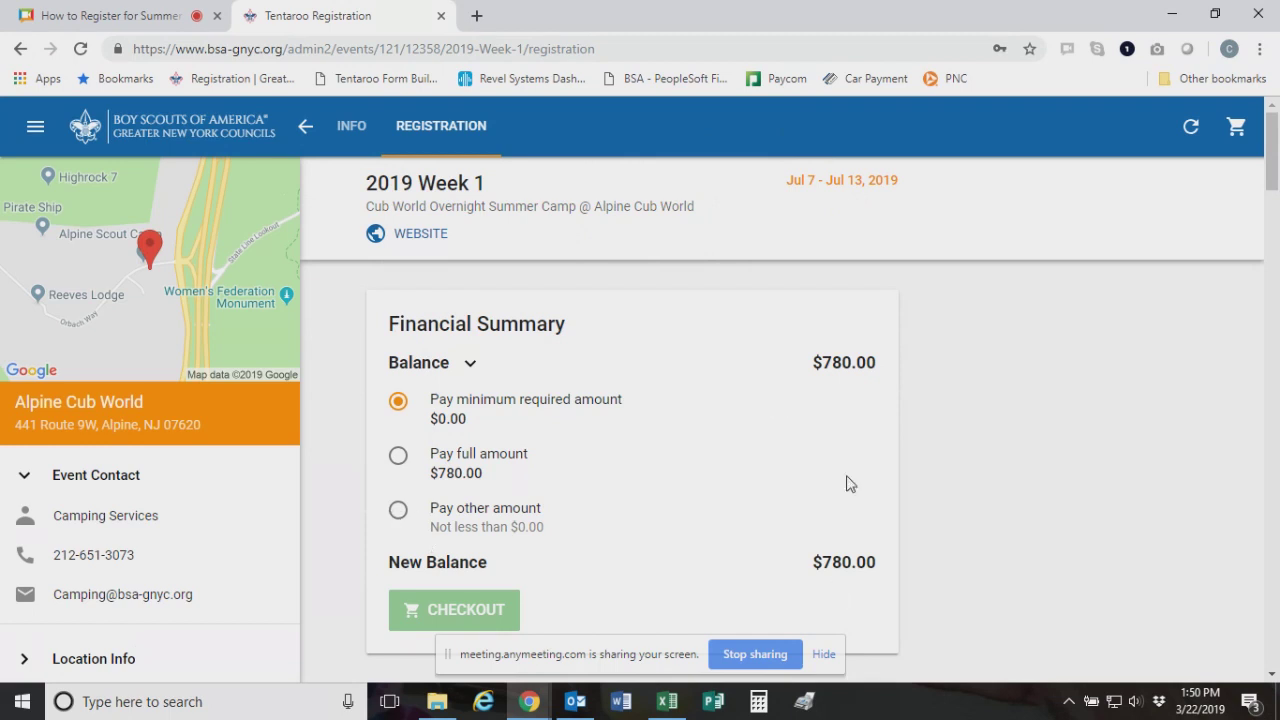
# Review the Week 1 registration's $780.00 balance and its listed spots
pyautogui.scroll(-1, 503, 467)
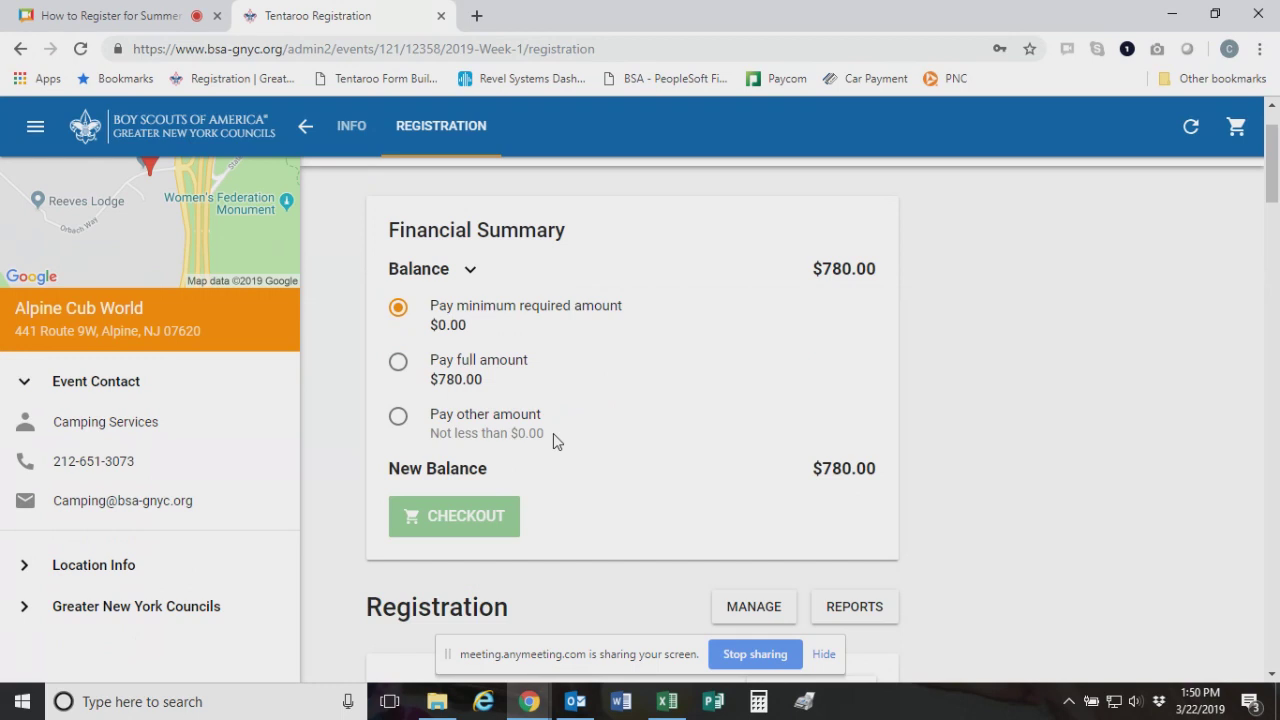
pyautogui.scroll(1, 538, 438)
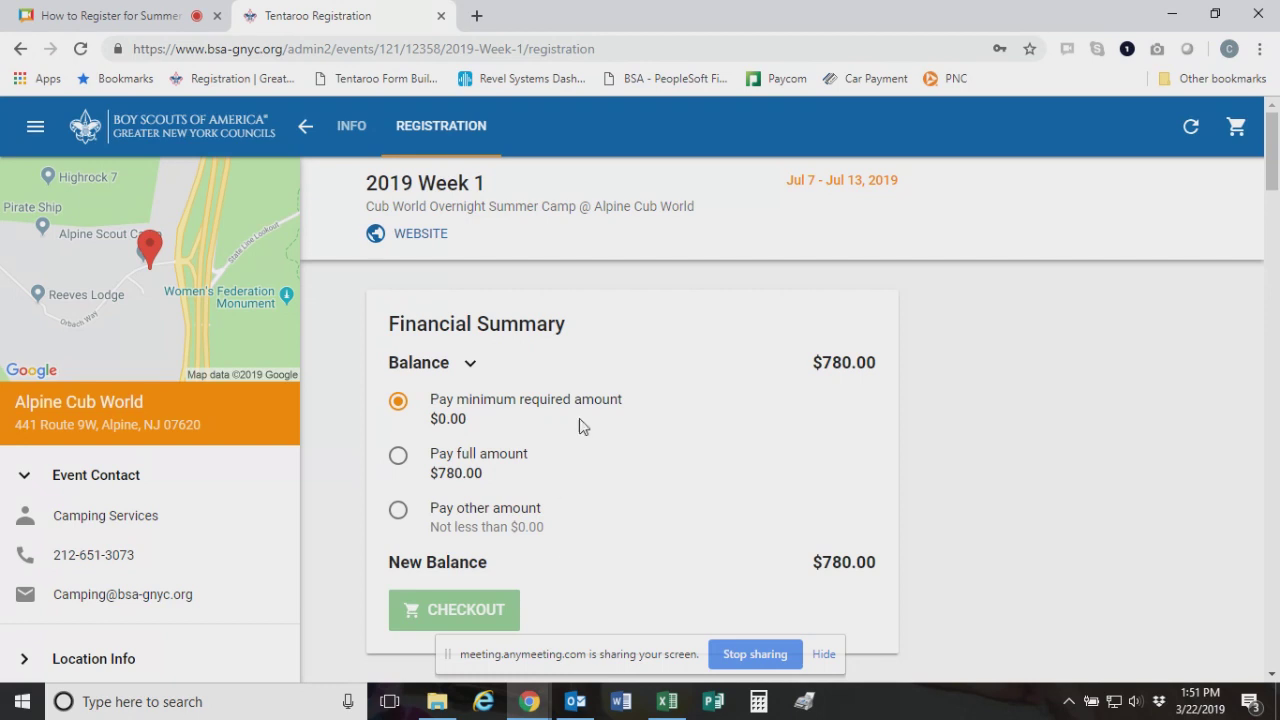
pyautogui.scroll(-2, 580, 423)
pyautogui.scroll(-1, 580, 410)
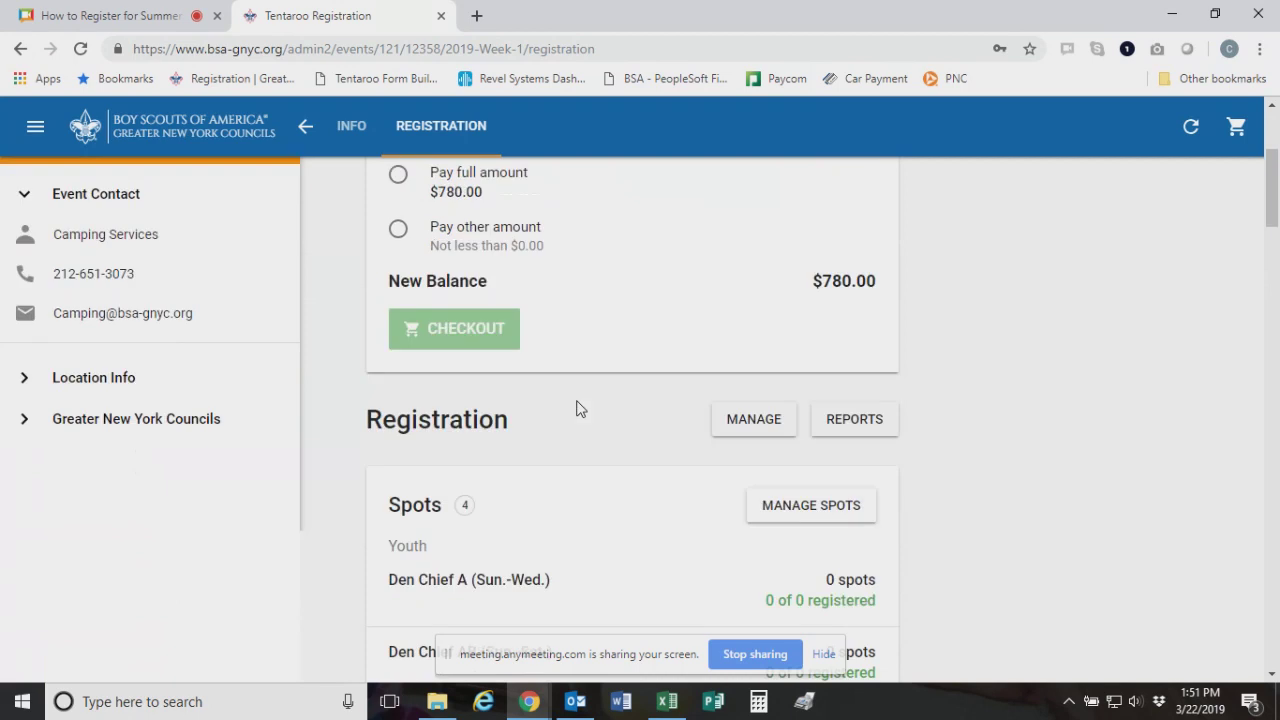
pyautogui.scroll(3, 578, 400)
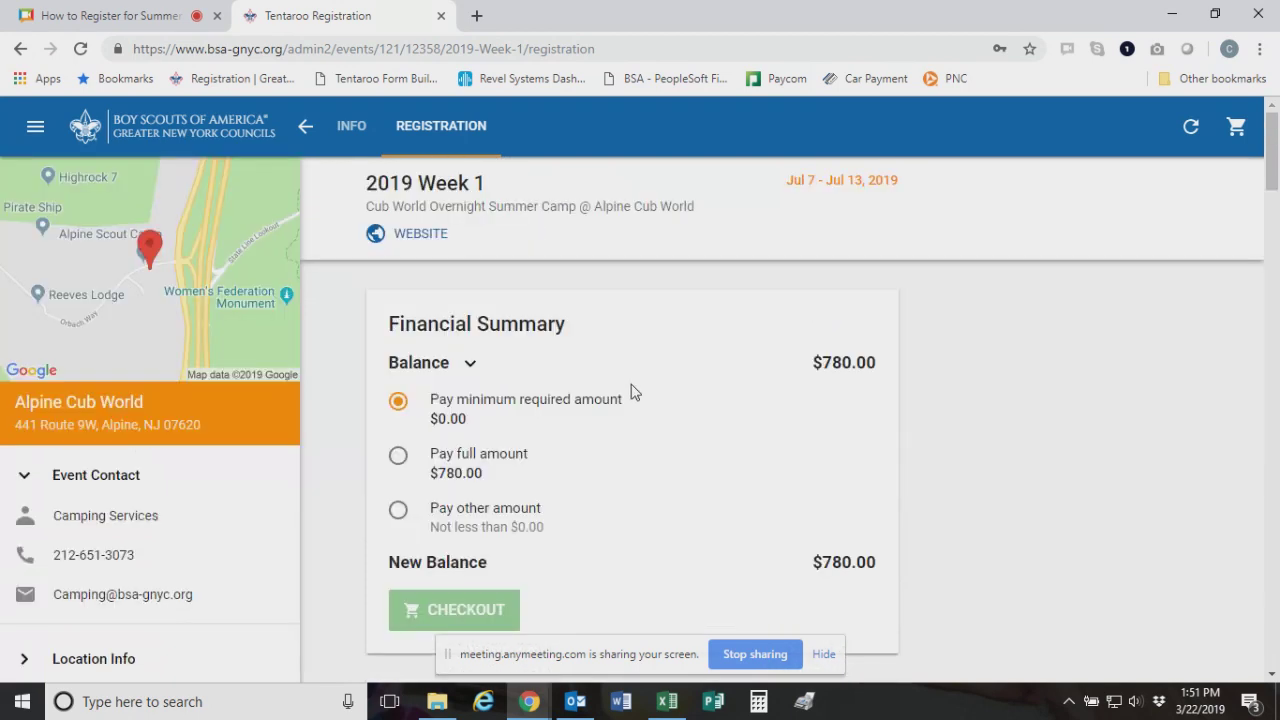
pyautogui.scroll(-2, 632, 391)
pyautogui.scroll(-2, 646, 380)
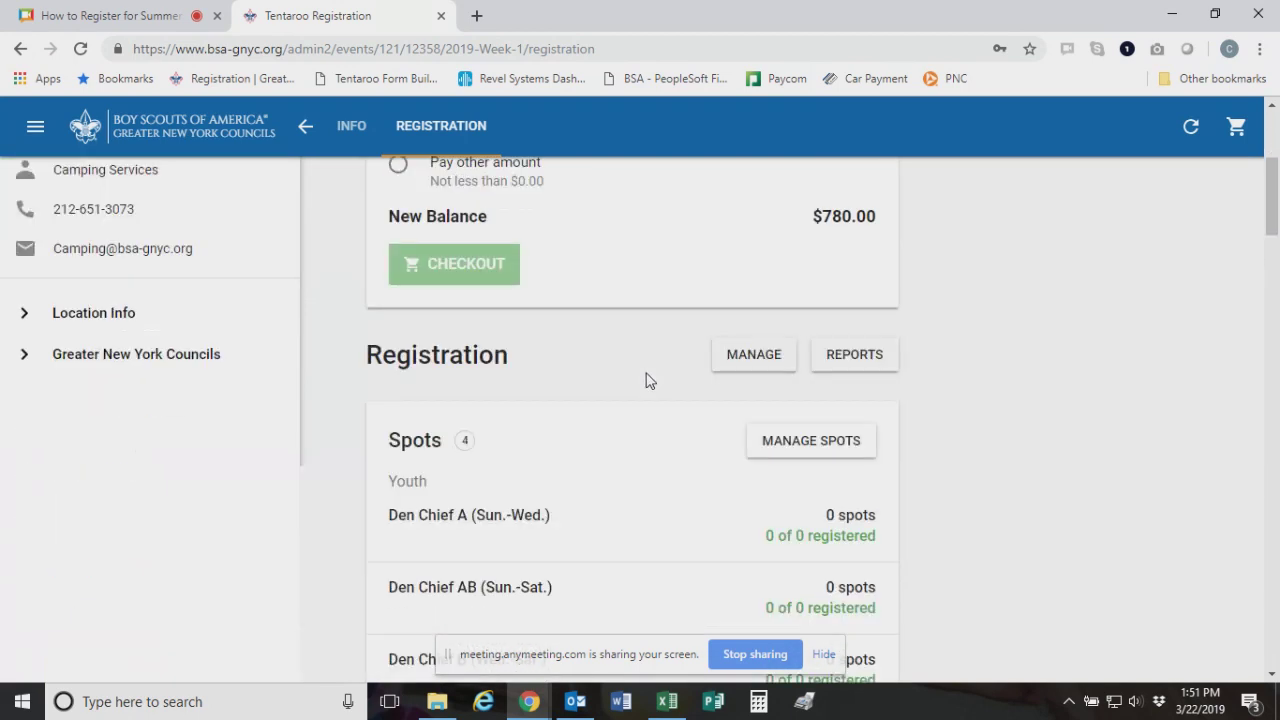
pyautogui.scroll(1, 600, 368)
pyautogui.scroll(-2, 622, 379)
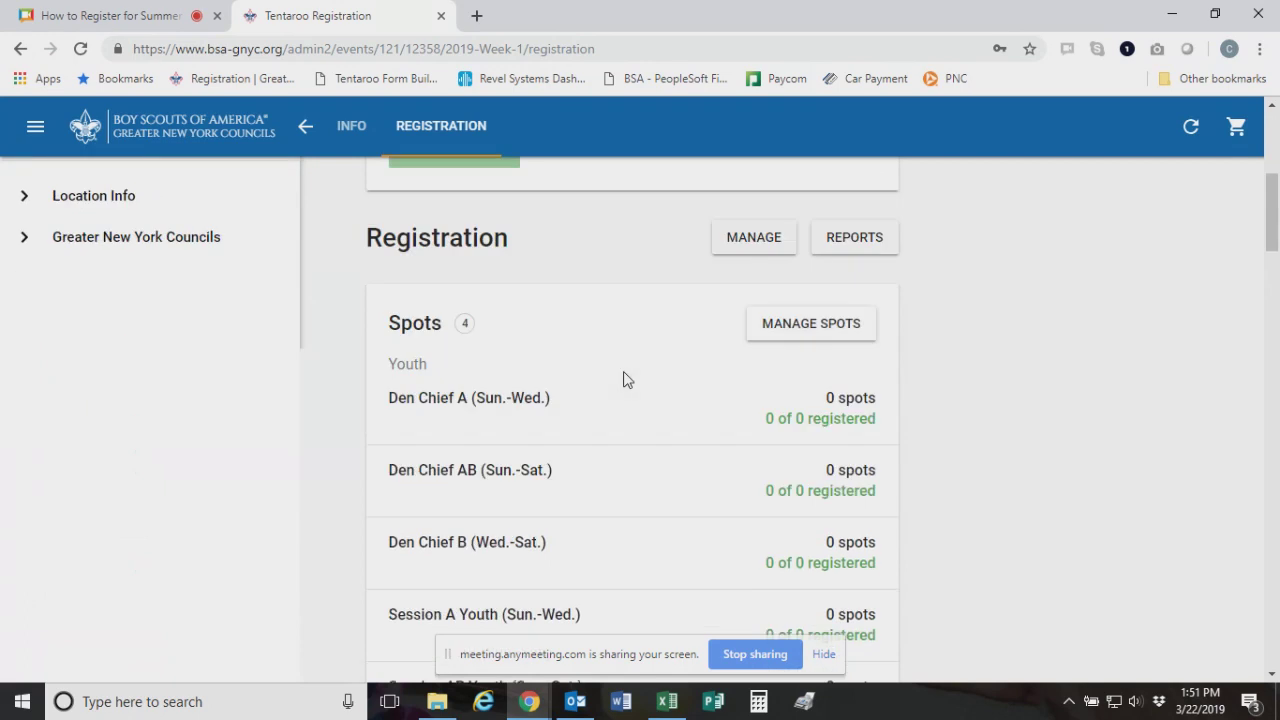
# Open Manage Spots for Week 1 and look over the session spot counts
pyautogui.click(833, 335)
pyautogui.scroll(-1, 590, 365)
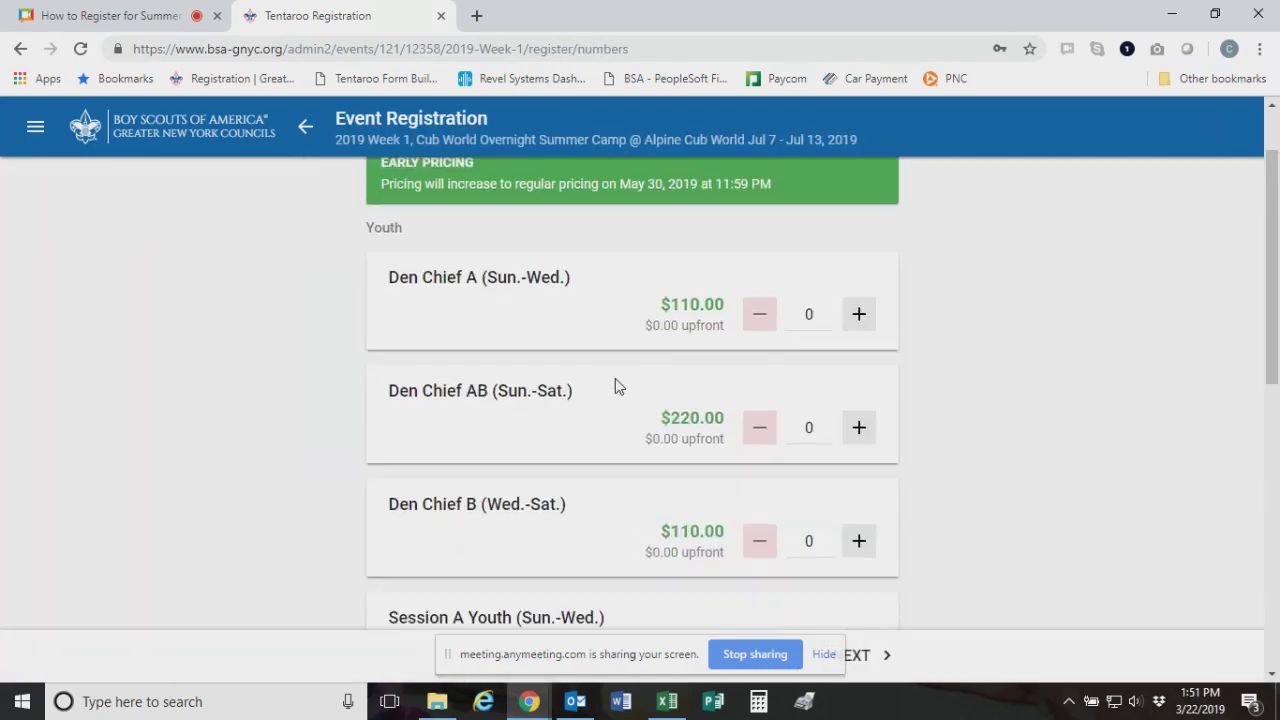
pyautogui.scroll(1, 706, 365)
pyautogui.scroll(-2, 720, 390)
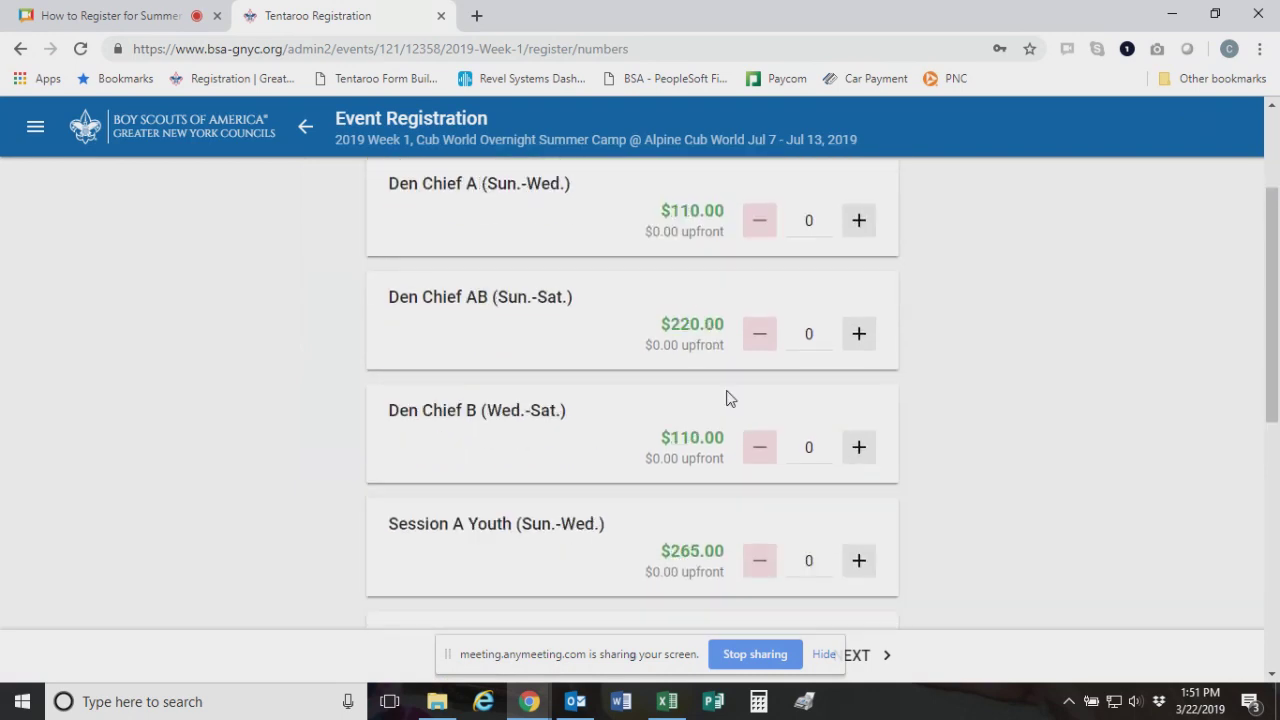
pyautogui.scroll(-3, 740, 425)
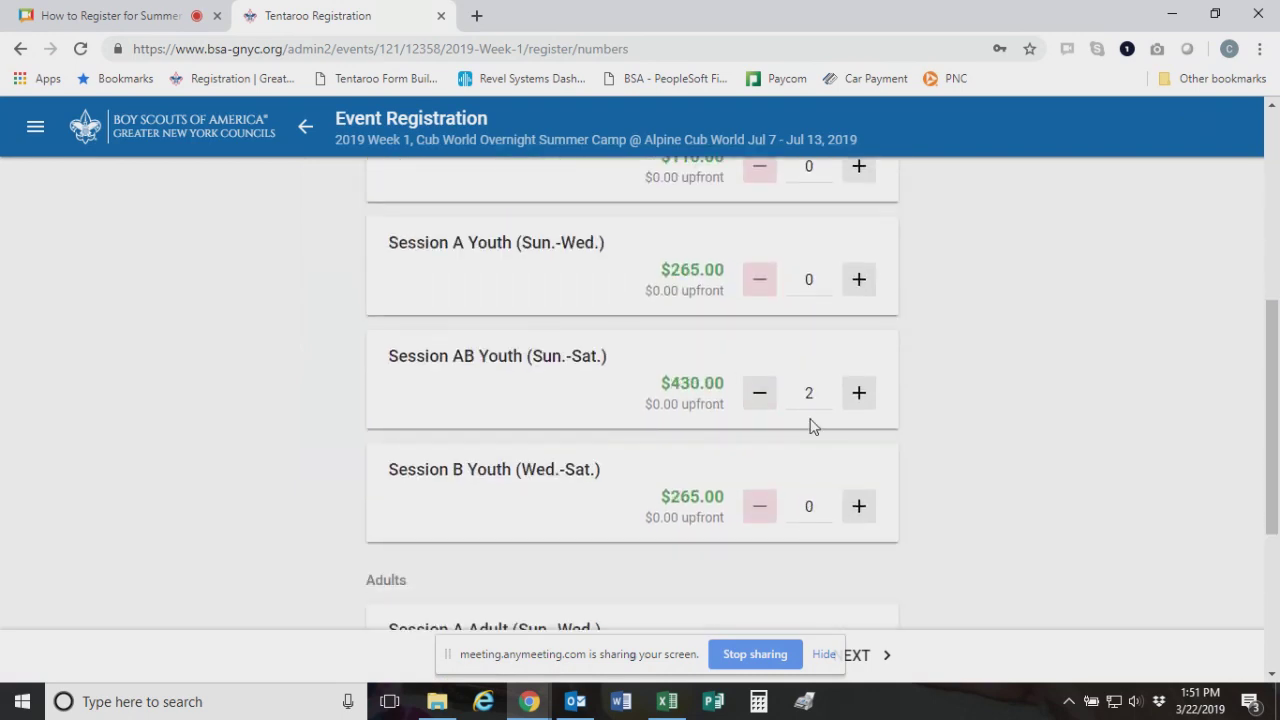
pyautogui.scroll(-3, 811, 423)
pyautogui.scroll(-1, 540, 440)
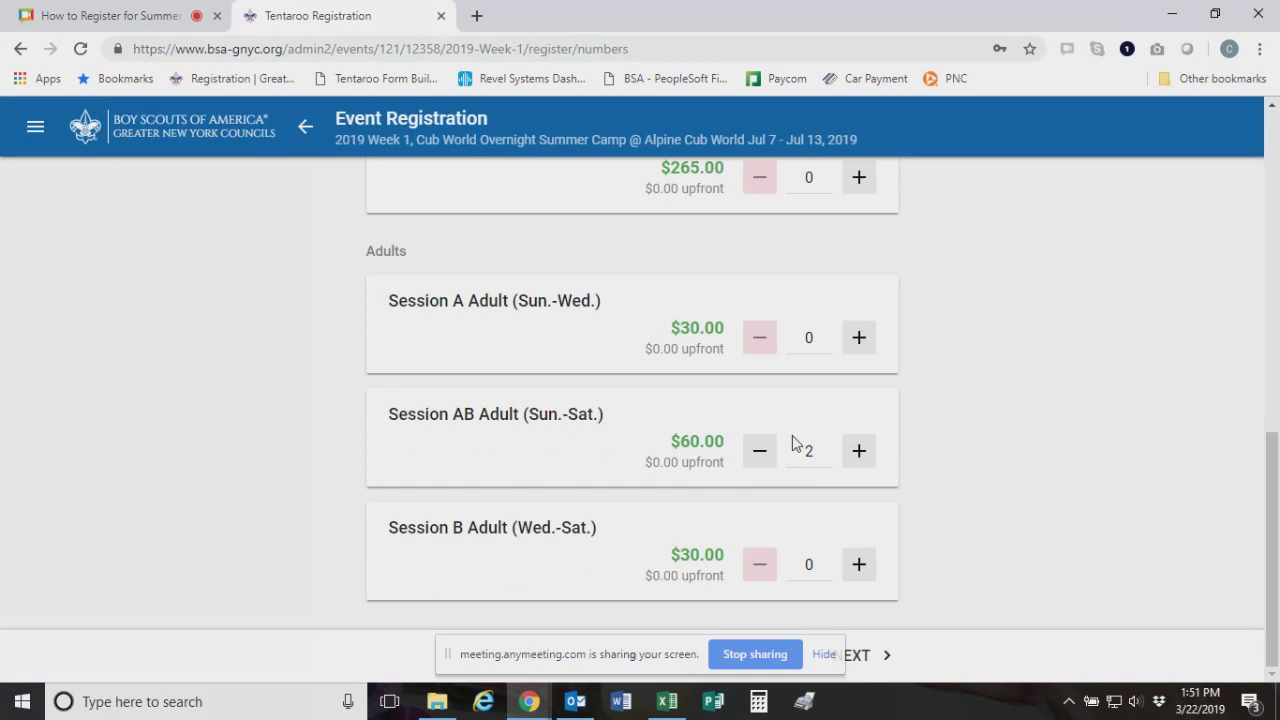
pyautogui.scroll(5, 772, 434)
pyautogui.scroll(2, 772, 434)
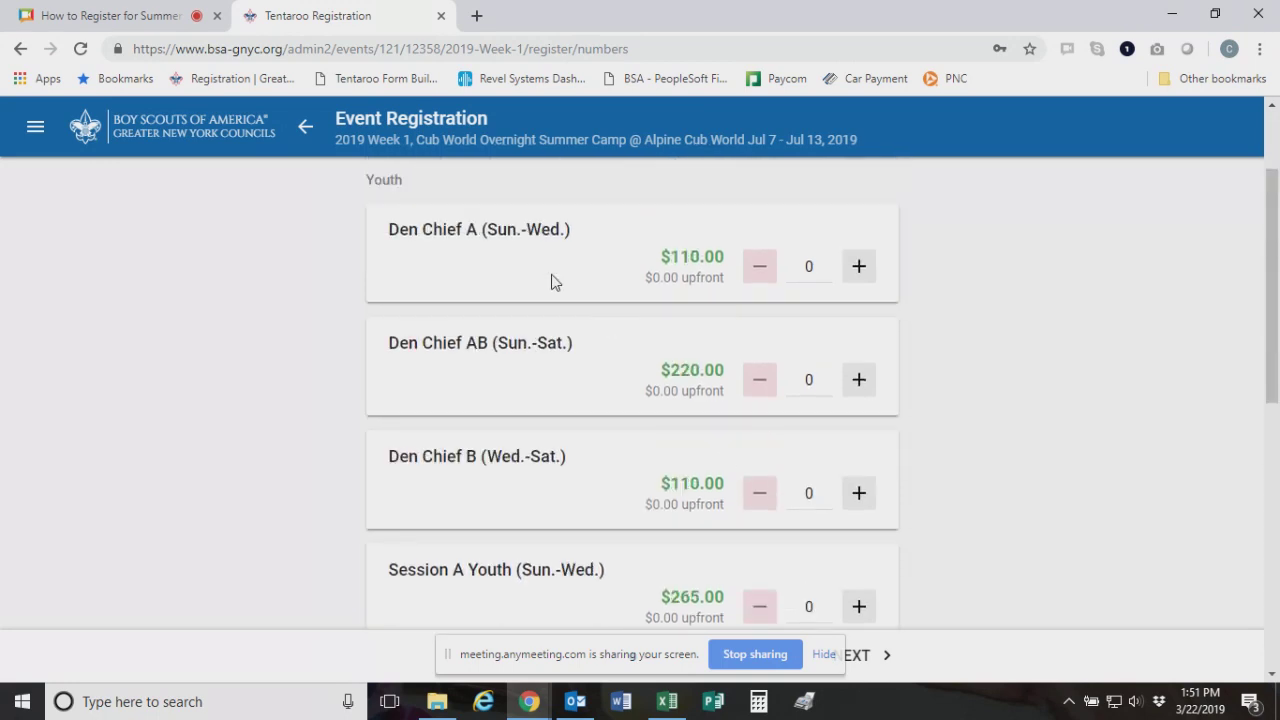
pyautogui.scroll(1, 720, 354)
pyautogui.scroll(-3, 716, 369)
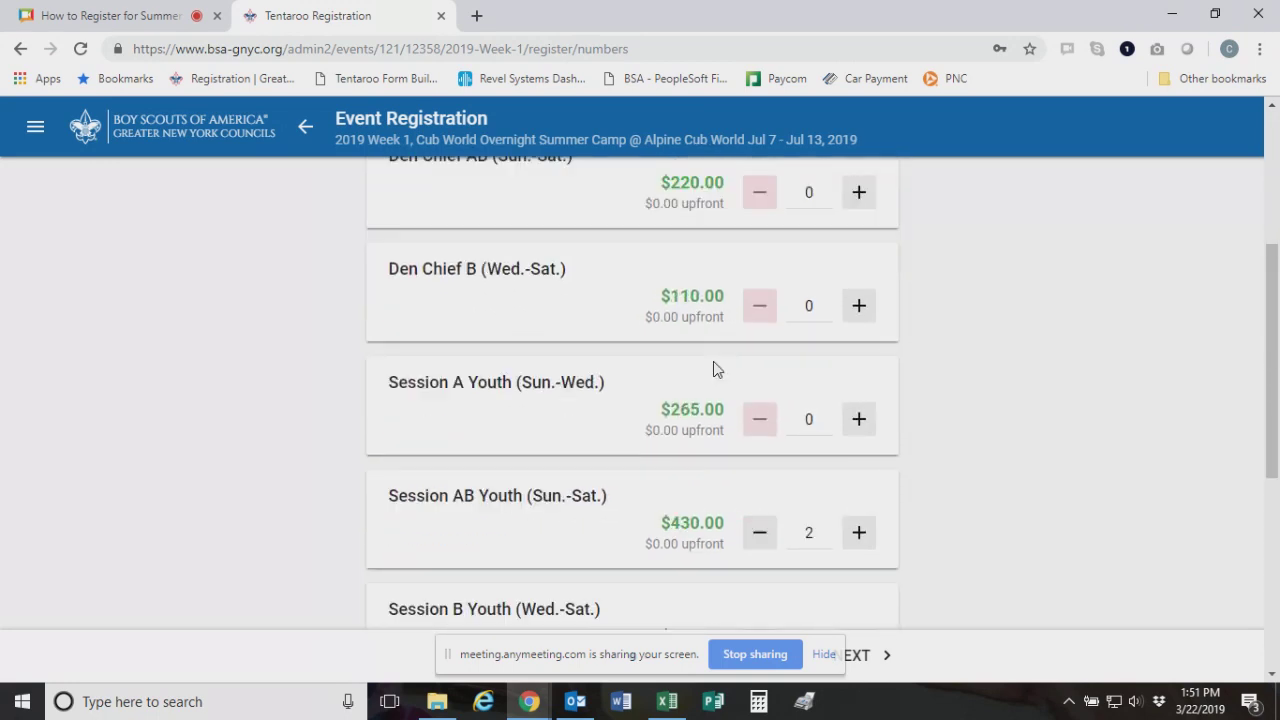
# Add one Session A Youth and one Session A Adult spot, then continue to confirmation
pyautogui.click(860, 424)
pyautogui.scroll(-1, 666, 393)
pyautogui.scroll(-2, 666, 393)
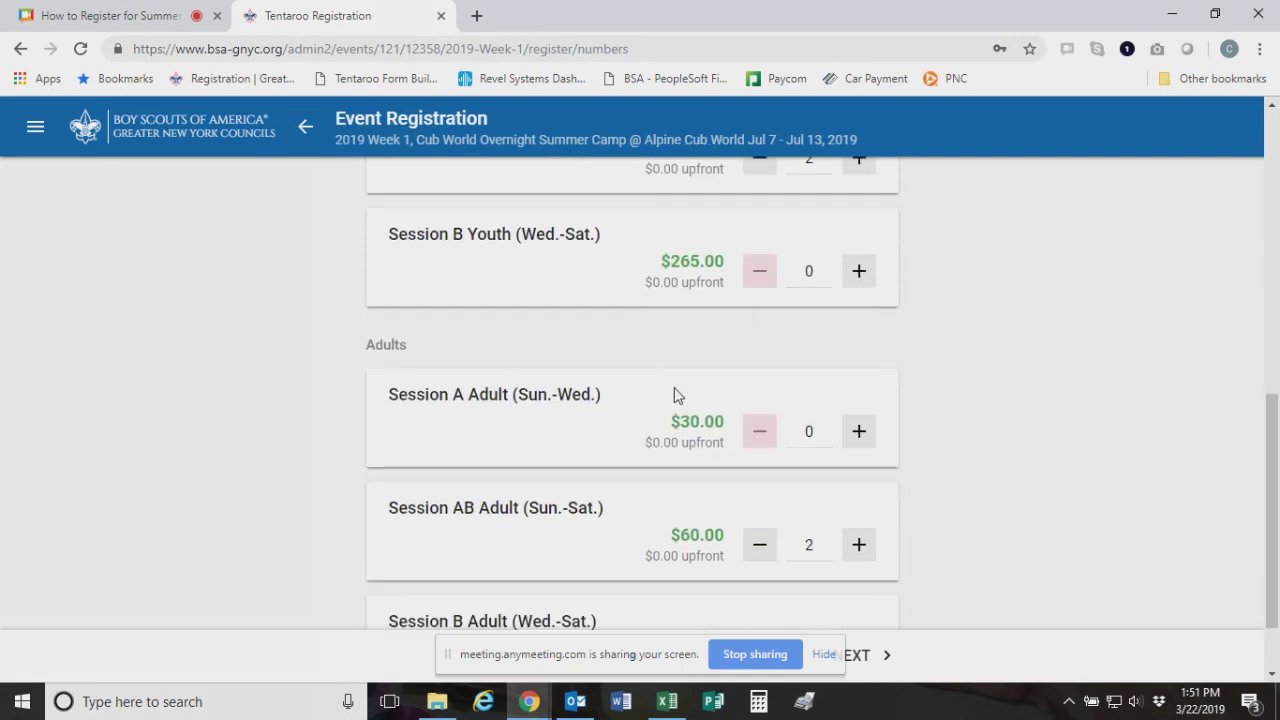
pyautogui.click(858, 431)
pyautogui.scroll(-1, 635, 380)
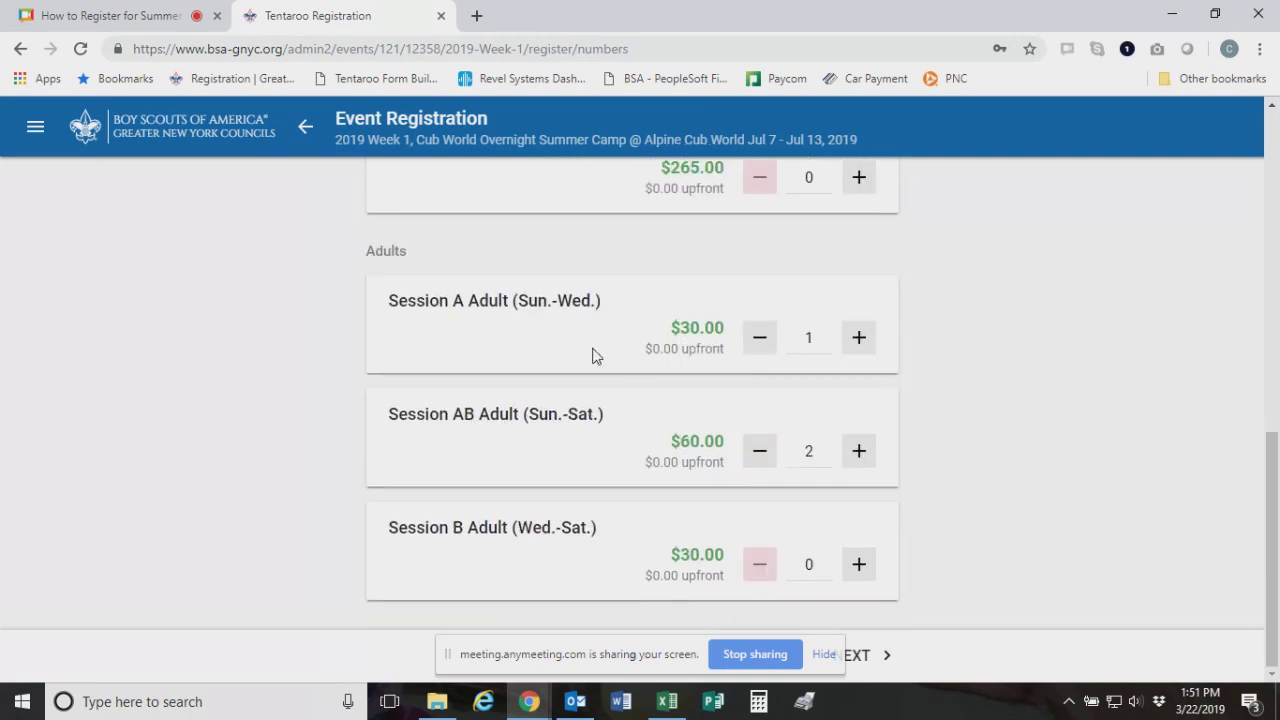
pyautogui.click(822, 655)
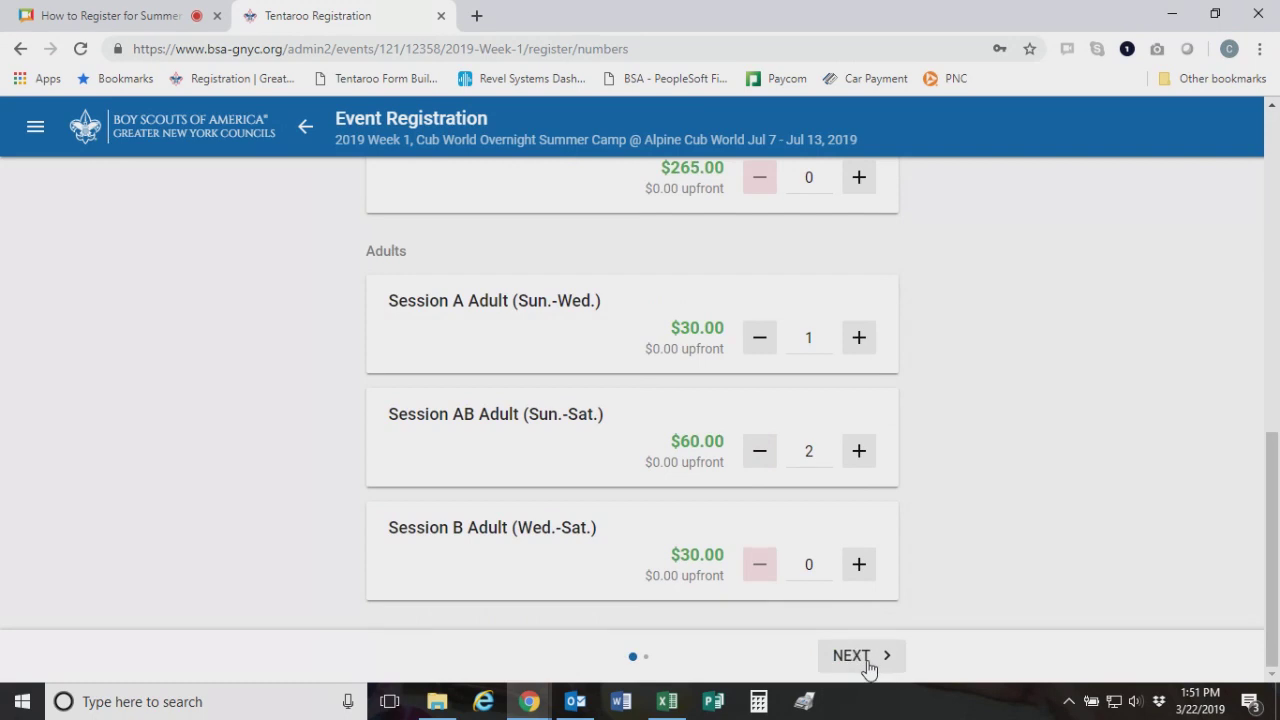
pyautogui.click(866, 664)
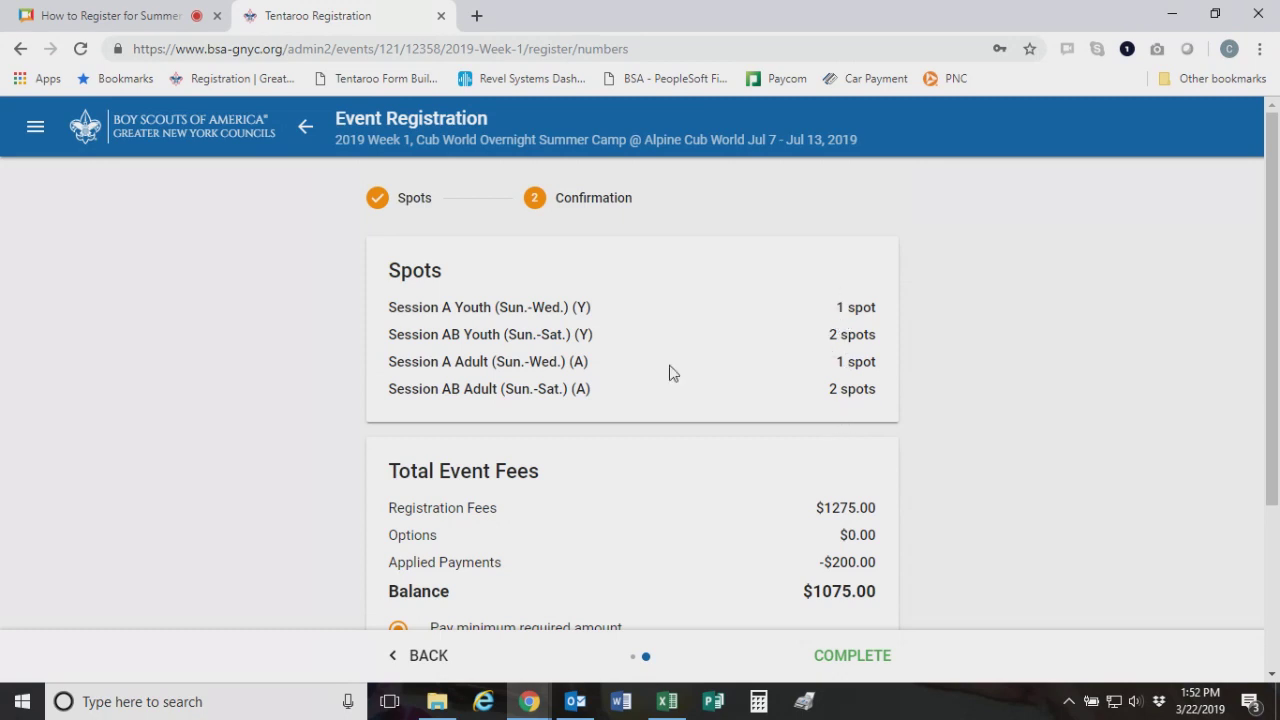
# Pay a custom amount of 120 toward Week 1, leaving a $955.00 new balance, and complete the registration
pyautogui.scroll(-2, 548, 368)
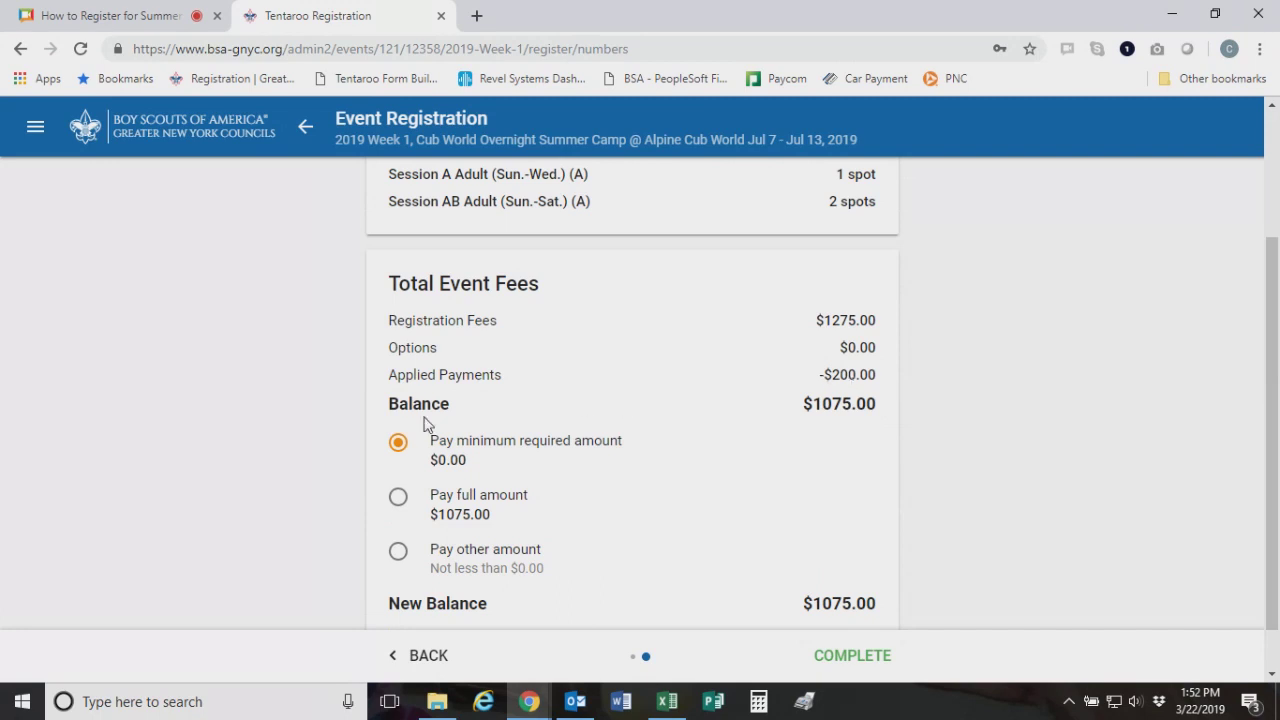
pyautogui.scroll(-1, 812, 430)
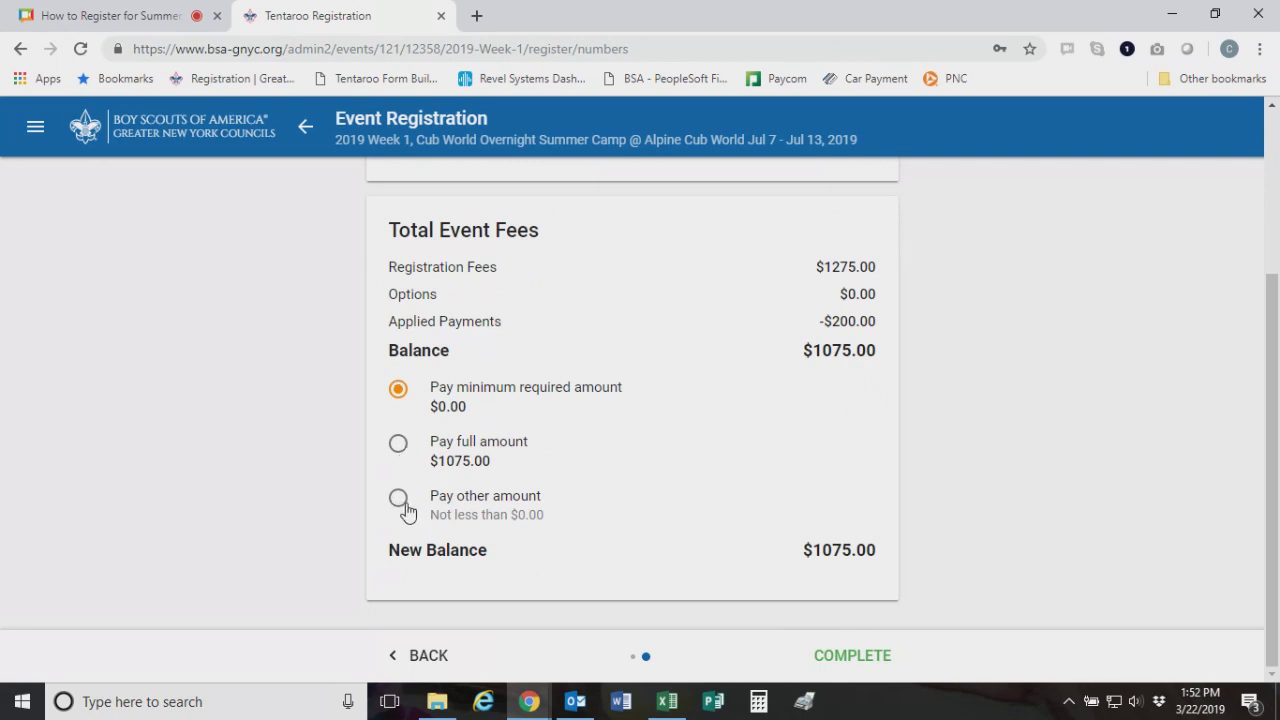
pyautogui.scroll(3, 405, 510)
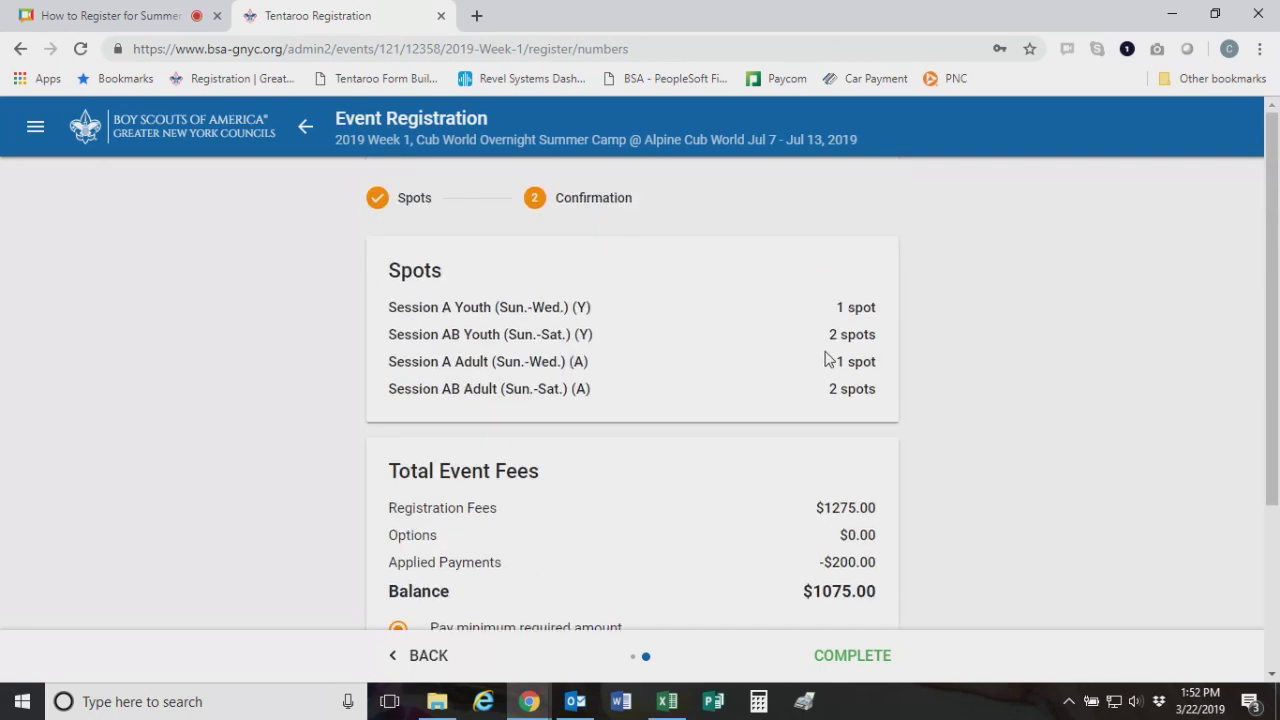
pyautogui.scroll(-3, 810, 381)
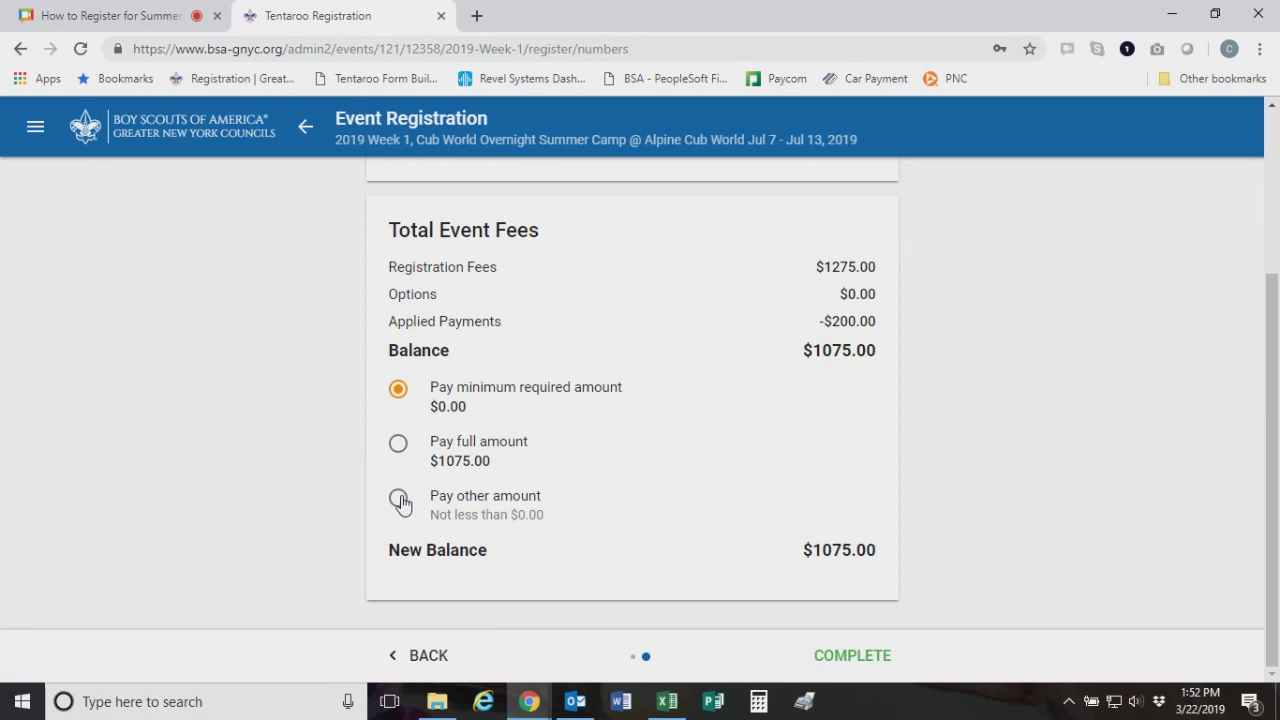
pyautogui.click(399, 498)
pyautogui.click(869, 509)
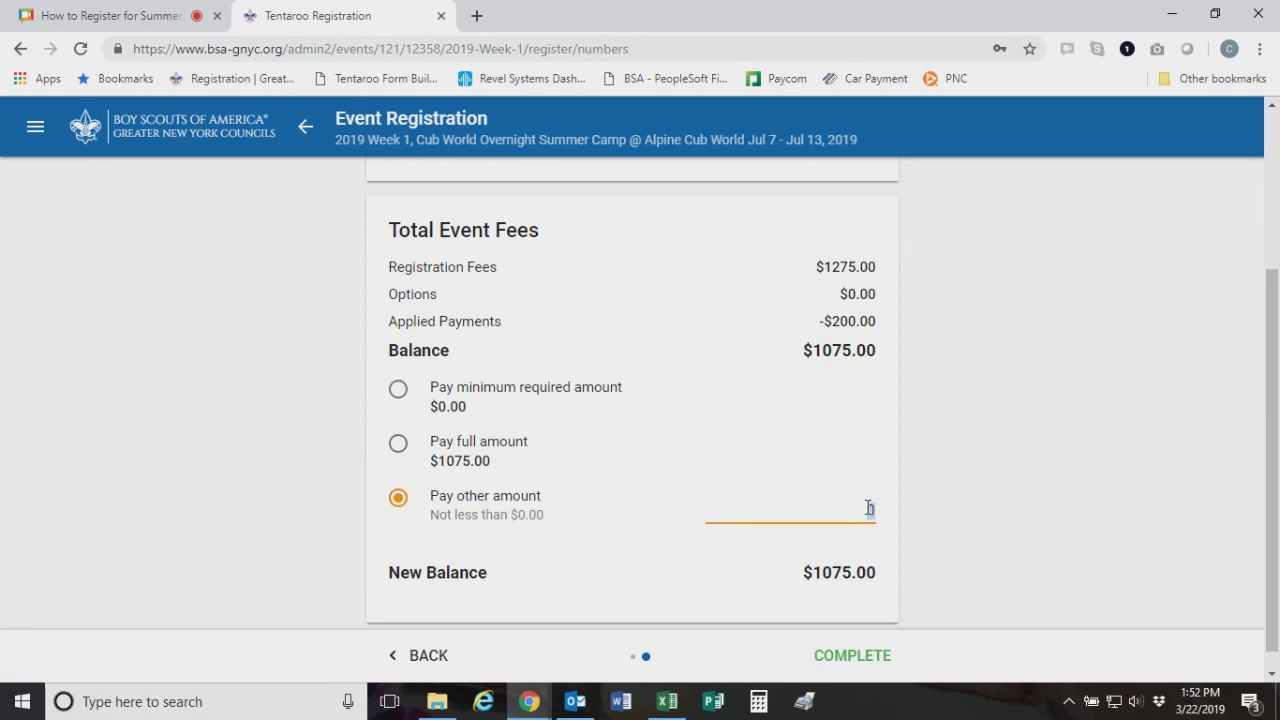
pyautogui.write('120')
pyautogui.click(1045, 564)
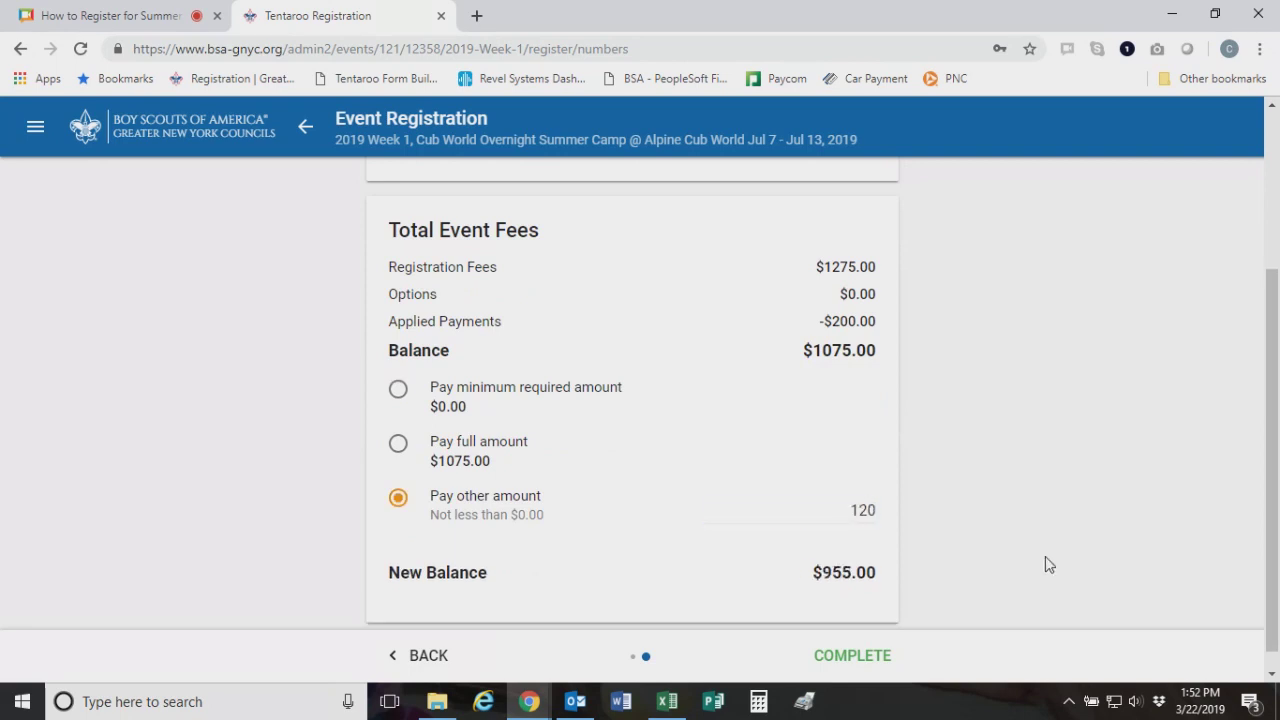
pyautogui.scroll(-1, 912, 396)
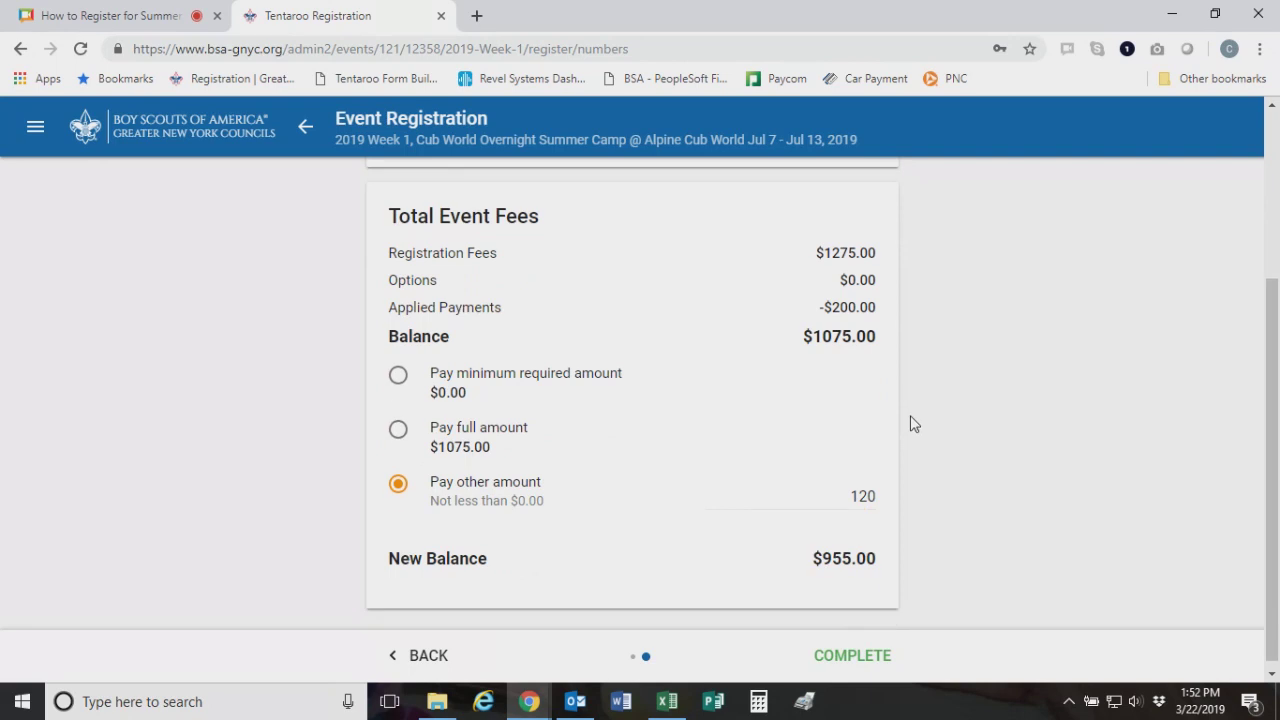
pyautogui.click(871, 664)
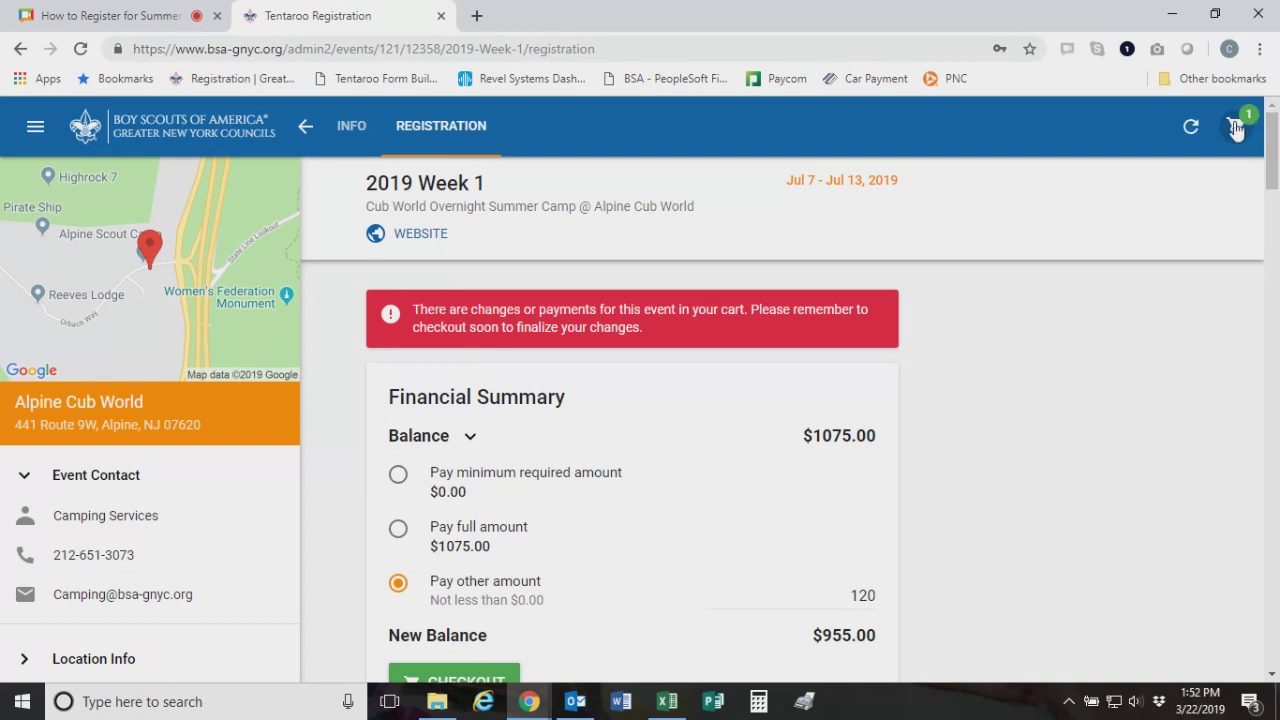
pyautogui.scroll(-1, 1114, 296)
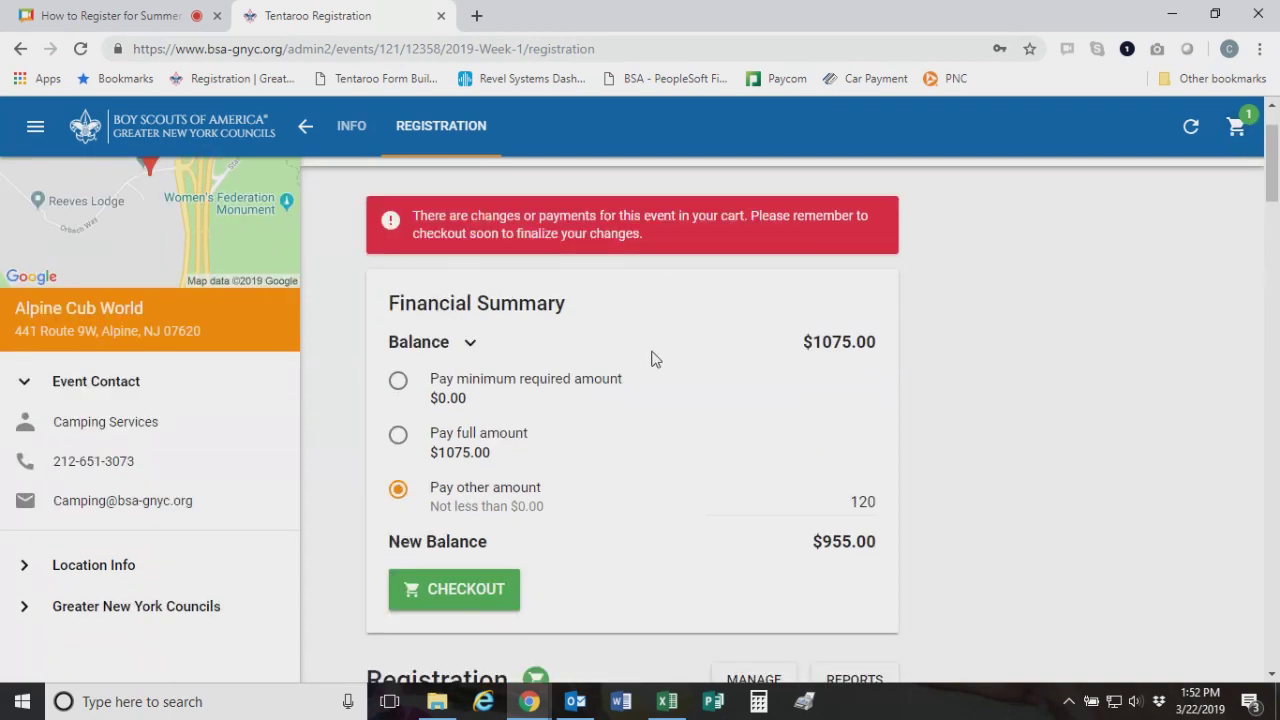
pyautogui.scroll(-1, 651, 358)
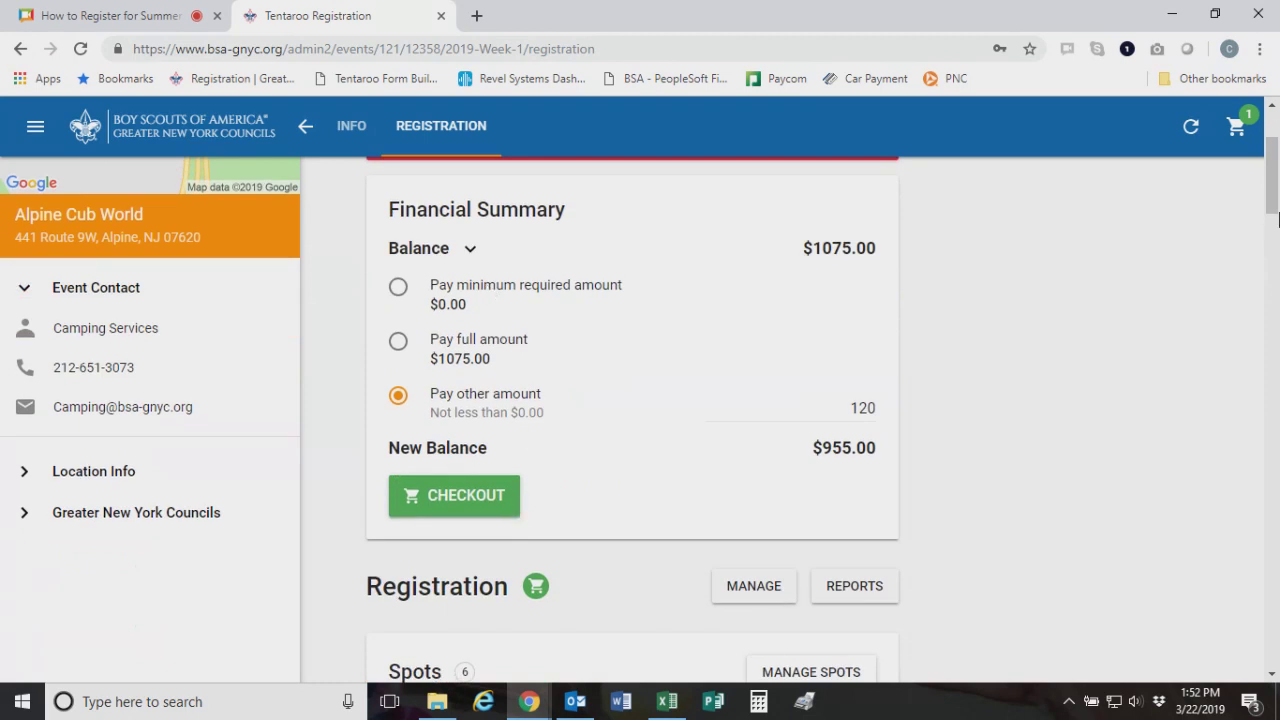
# Start checkout for the $120.00 balance and choose Credit Card as the payment type
pyautogui.click(489, 507)
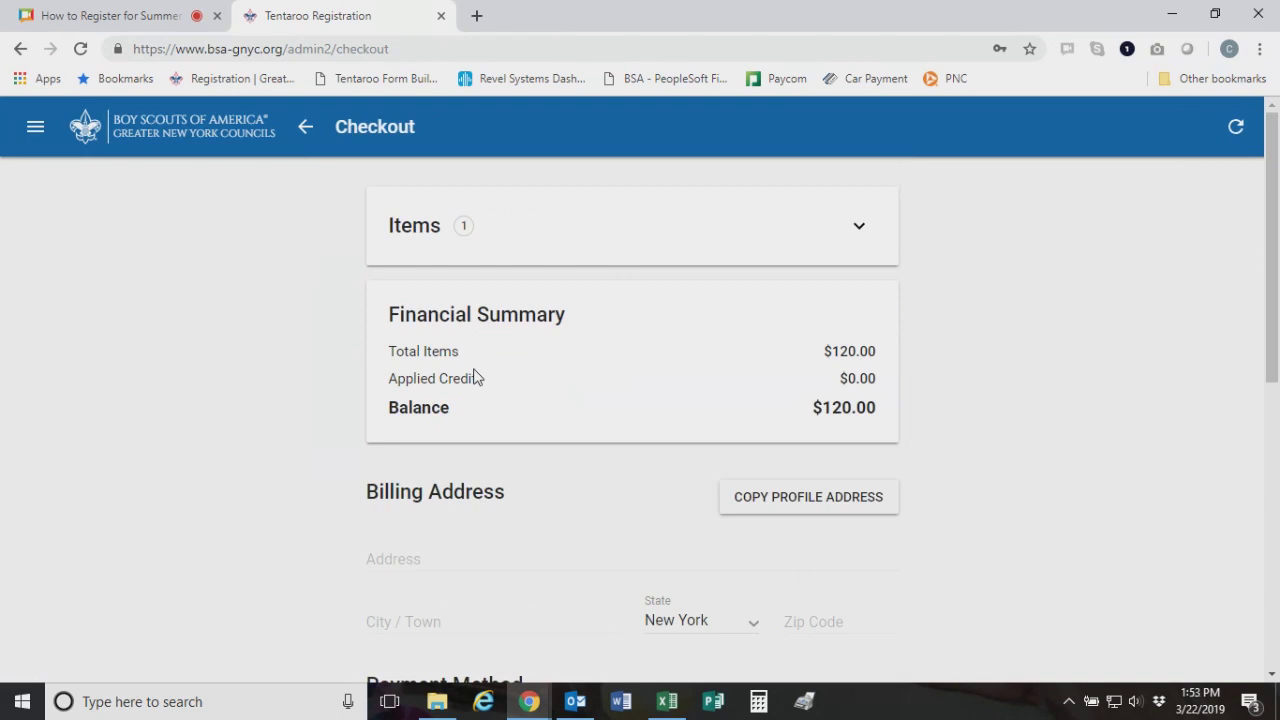
pyautogui.scroll(-1, 490, 307)
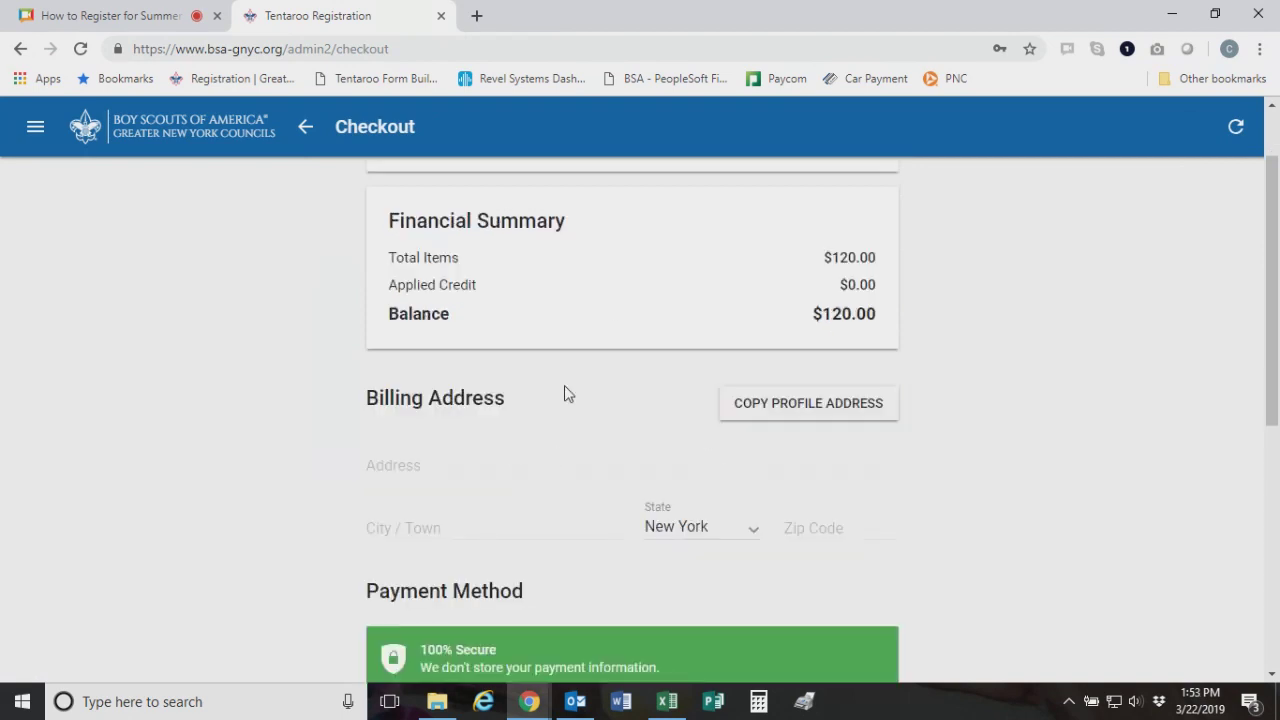
pyautogui.scroll(-5, 564, 385)
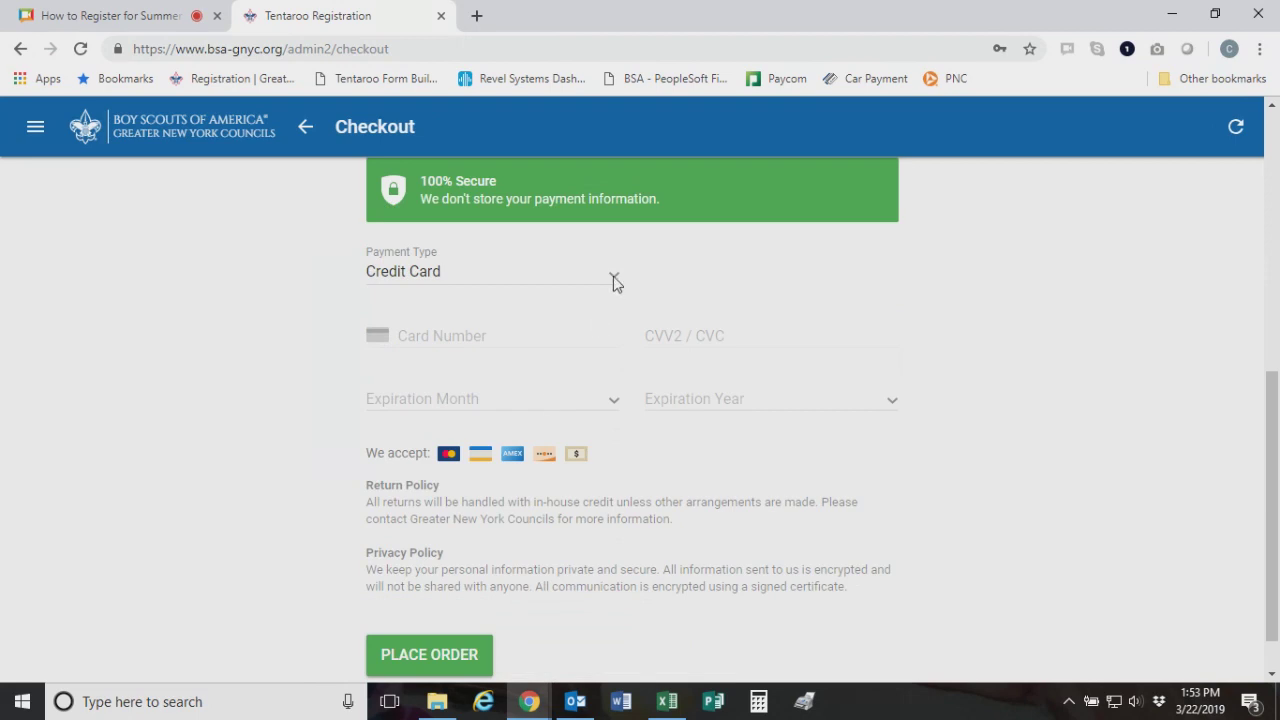
pyautogui.click(613, 281)
pyautogui.click(583, 294)
# Fill the billing address by copying the profile address, then review the order form
pyautogui.scroll(6, 700, 494)
pyautogui.scroll(-2, 609, 468)
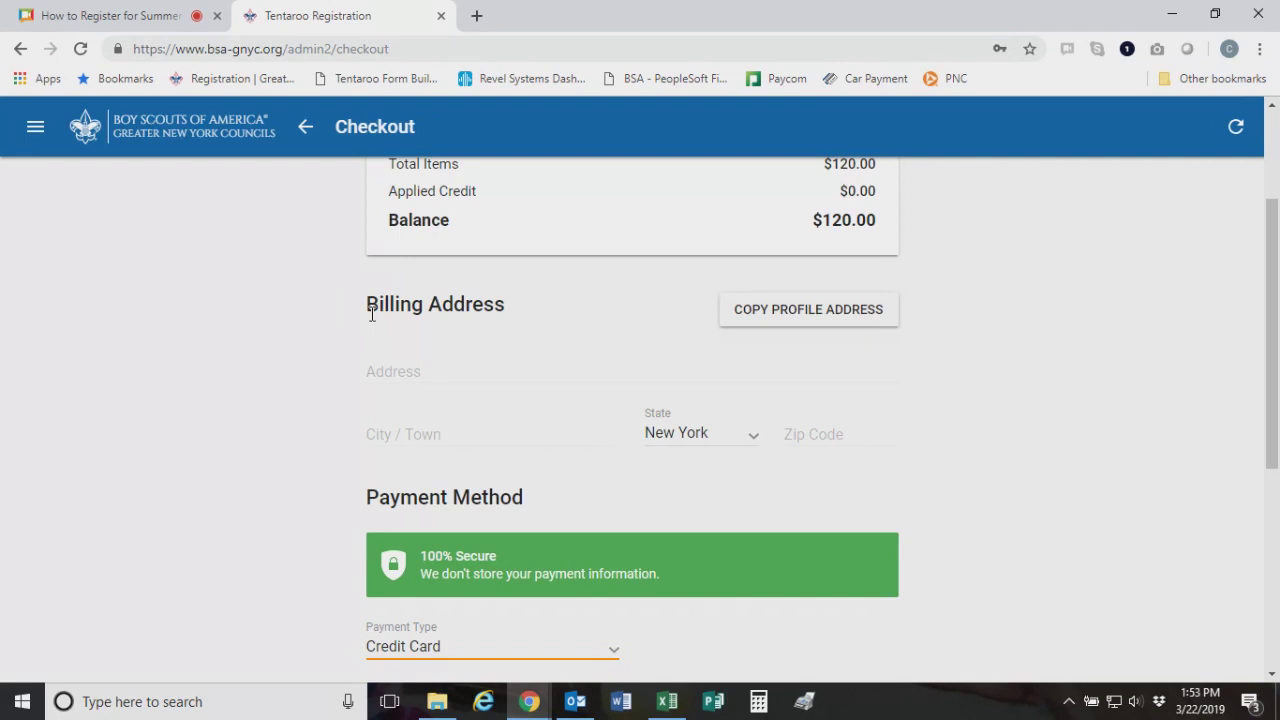
pyautogui.click(837, 322)
pyautogui.scroll(-3, 640, 480)
pyautogui.scroll(3, 638, 478)
pyautogui.scroll(-3, 669, 417)
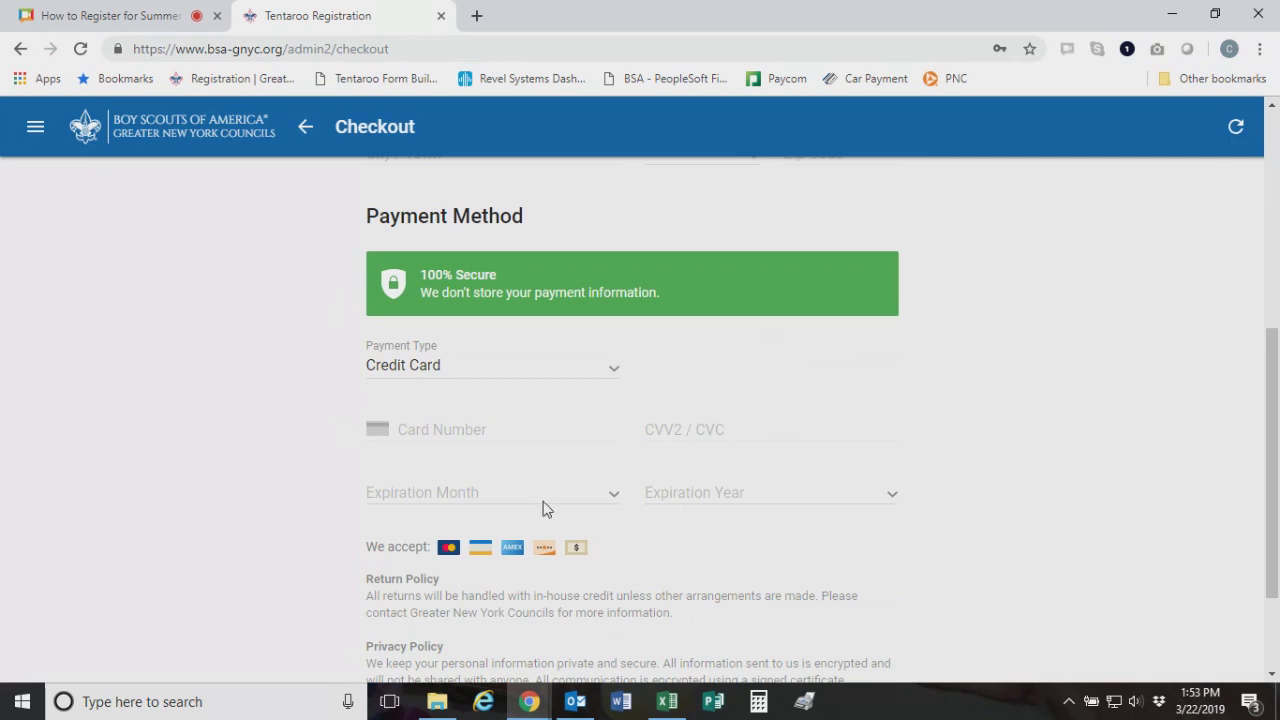
pyautogui.scroll(-2, 912, 571)
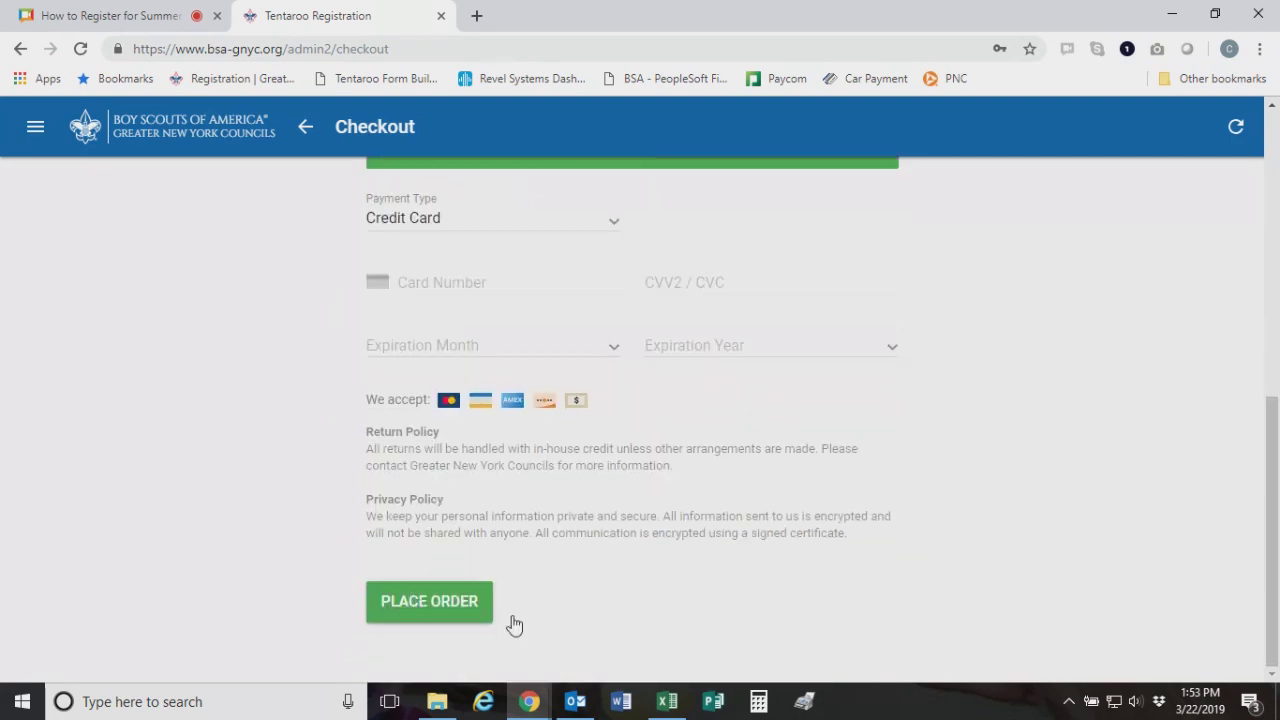
pyautogui.scroll(6, 604, 516)
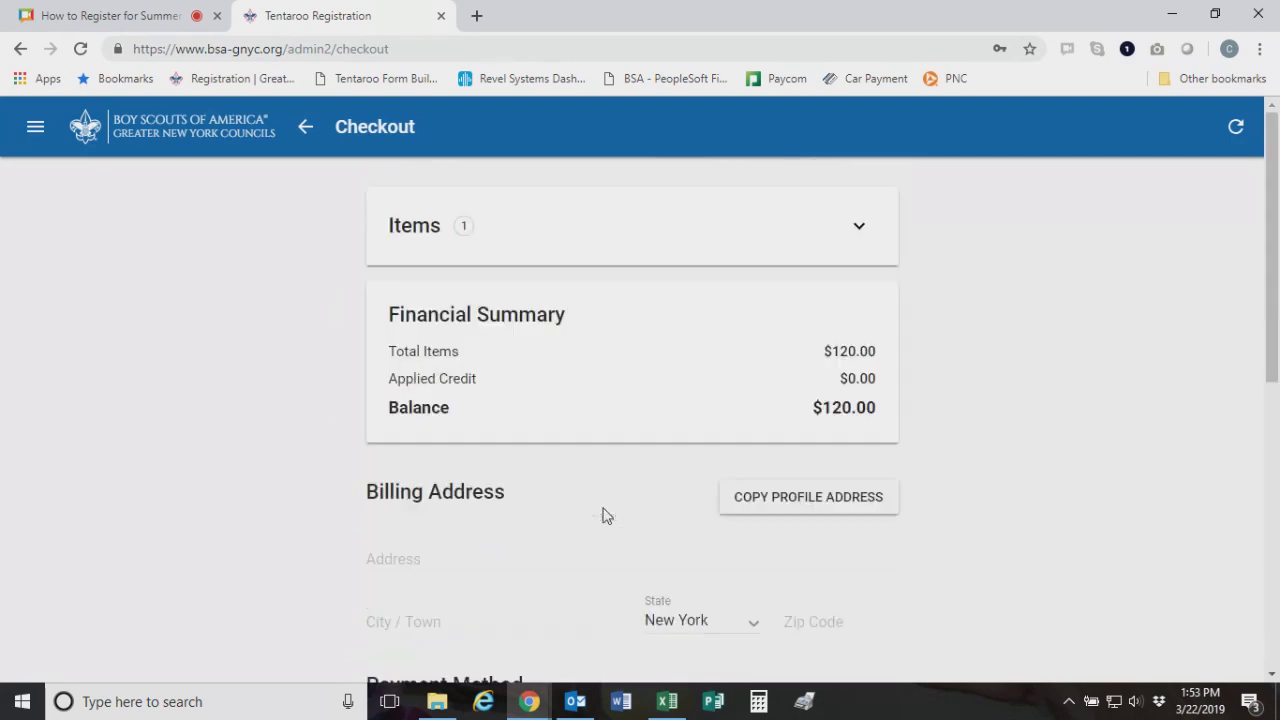
# Leave checkout, look over the list of available reports, and return to the camp page
pyautogui.click(305, 132)
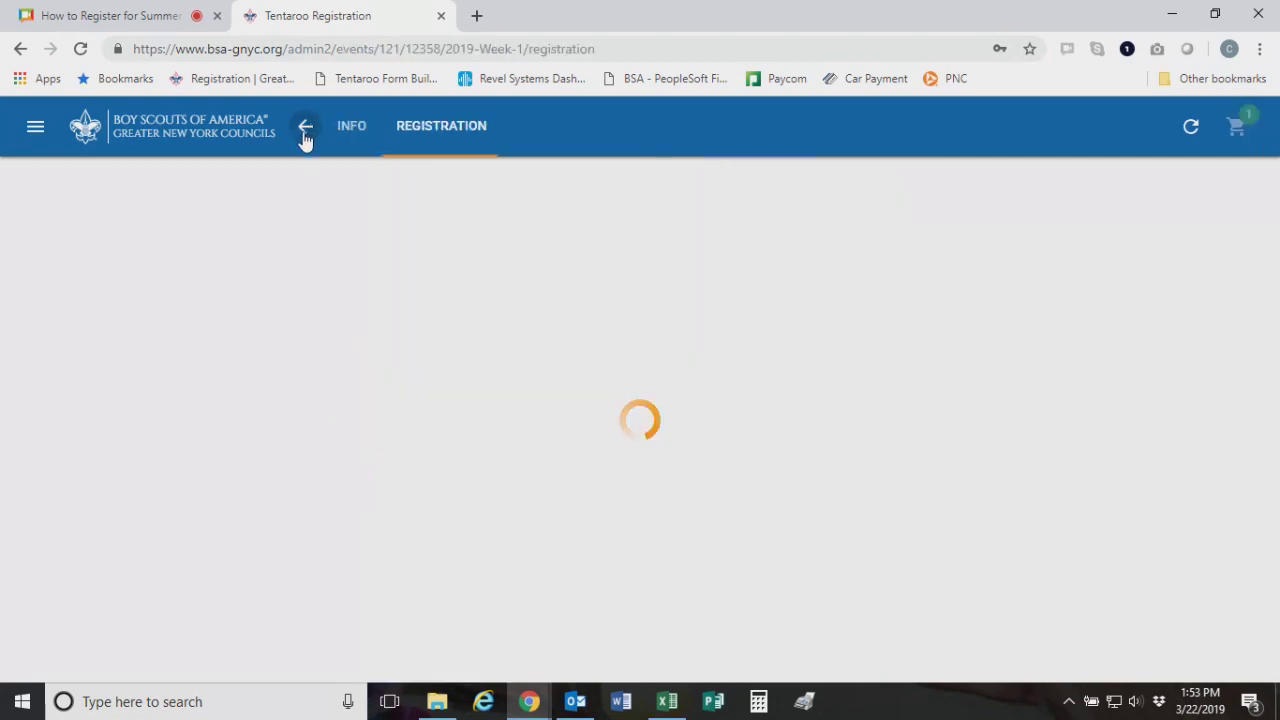
pyautogui.scroll(-4, 836, 496)
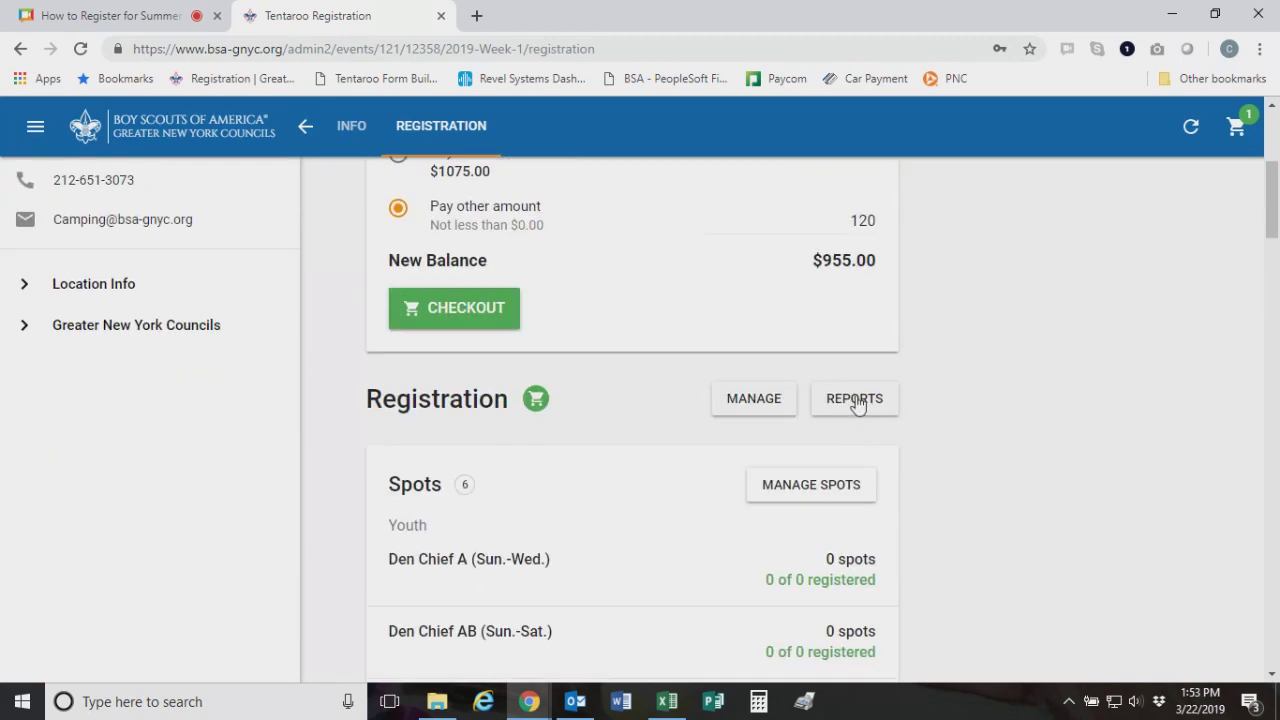
pyautogui.click(856, 401)
pyautogui.scroll(-2, 771, 437)
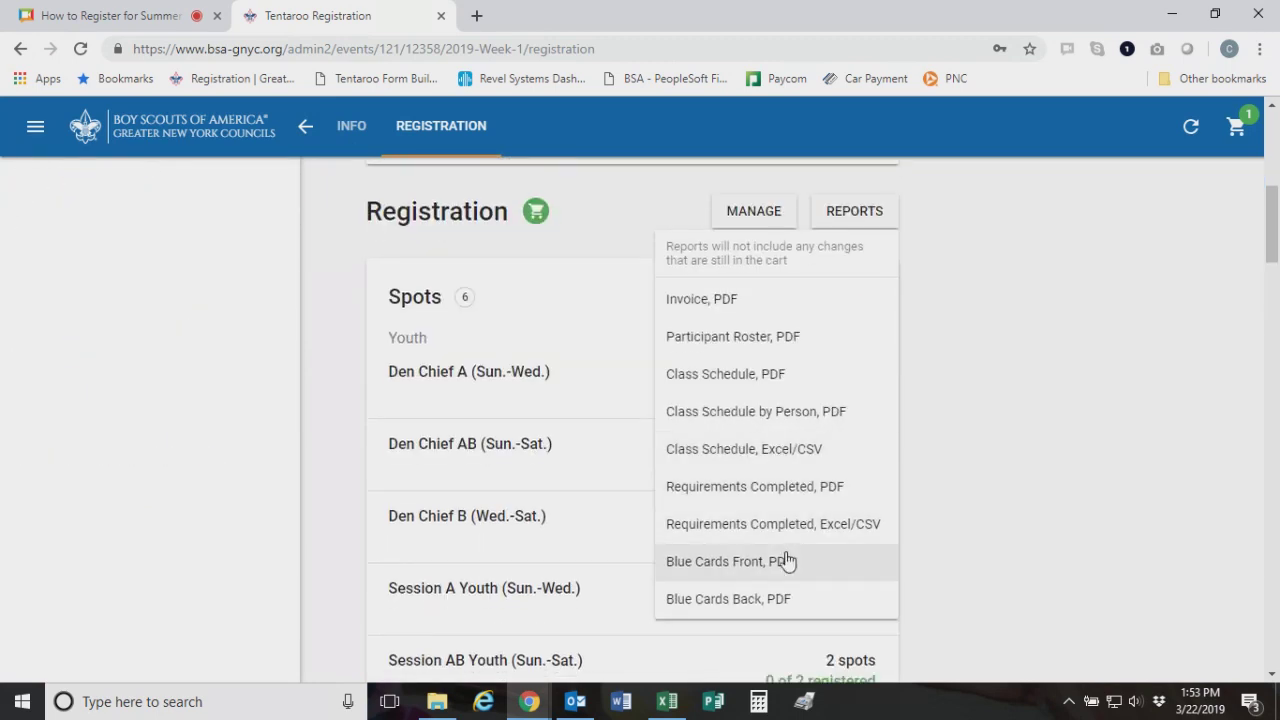
pyautogui.click(764, 340)
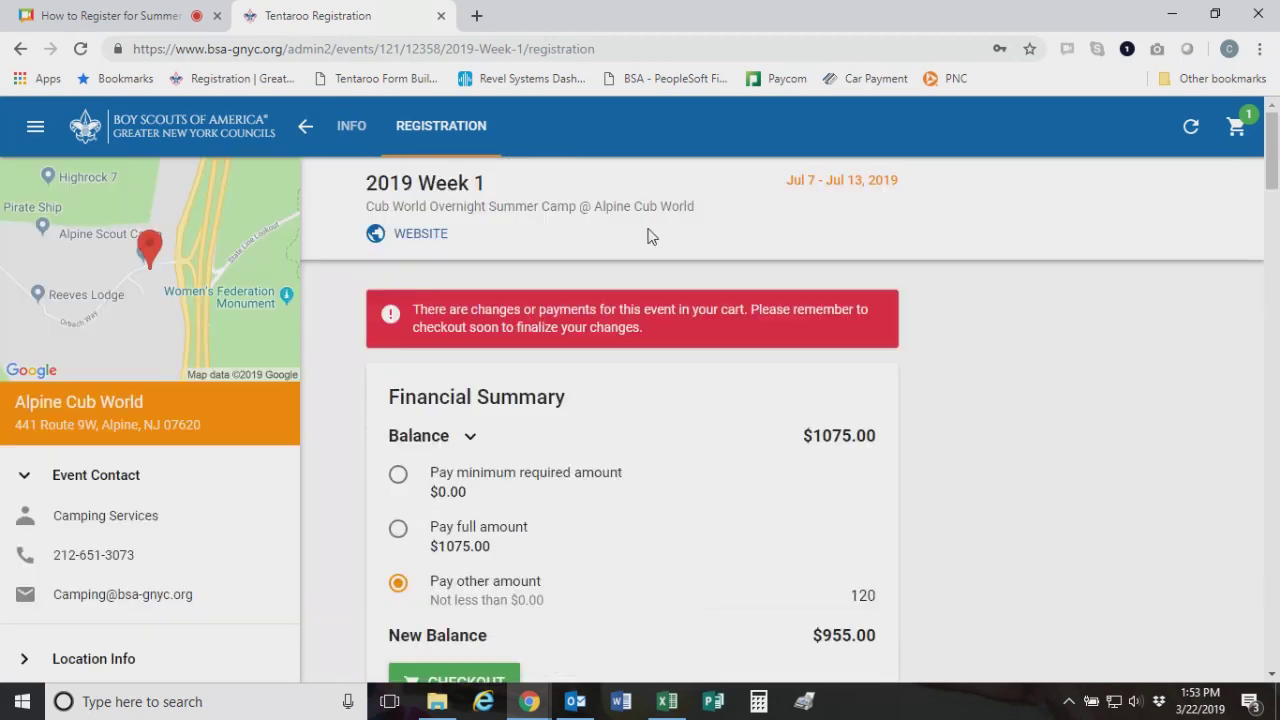
pyautogui.click(305, 130)
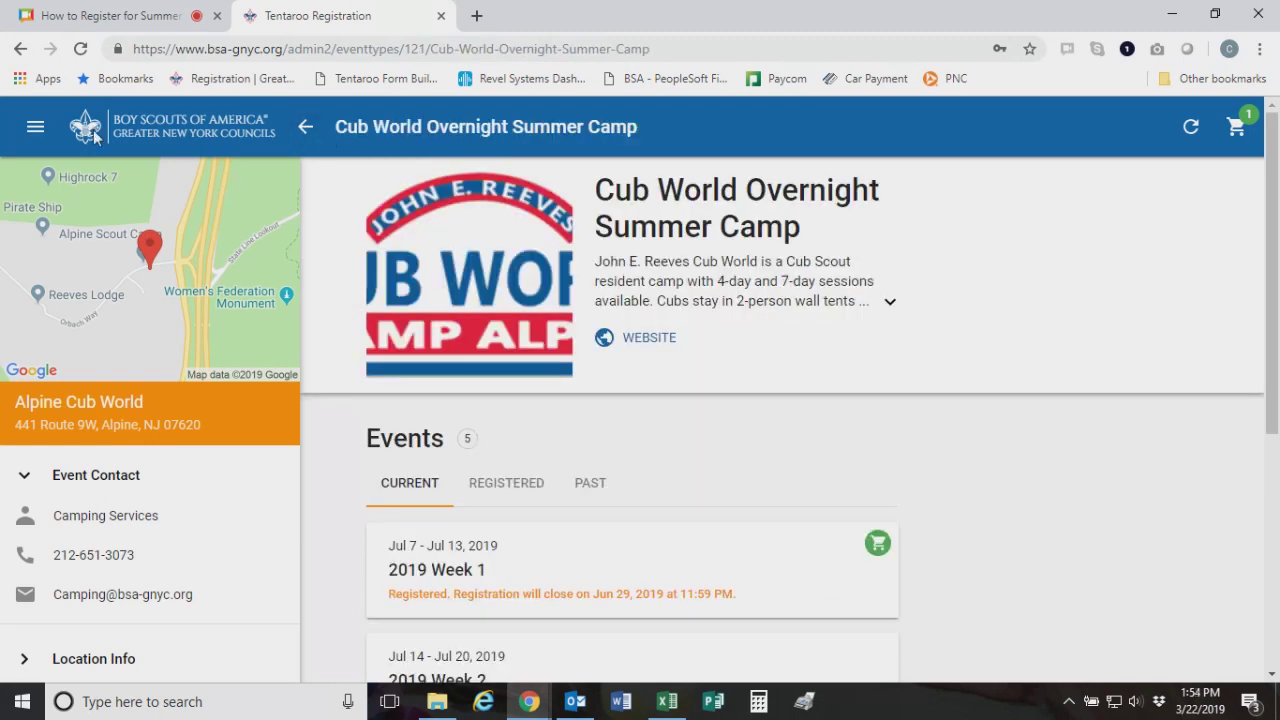
# From My Events, open the $200.00 Mar 22, 2019 order and view then close its receipt
pyautogui.click(36, 126)
pyautogui.click(89, 207)
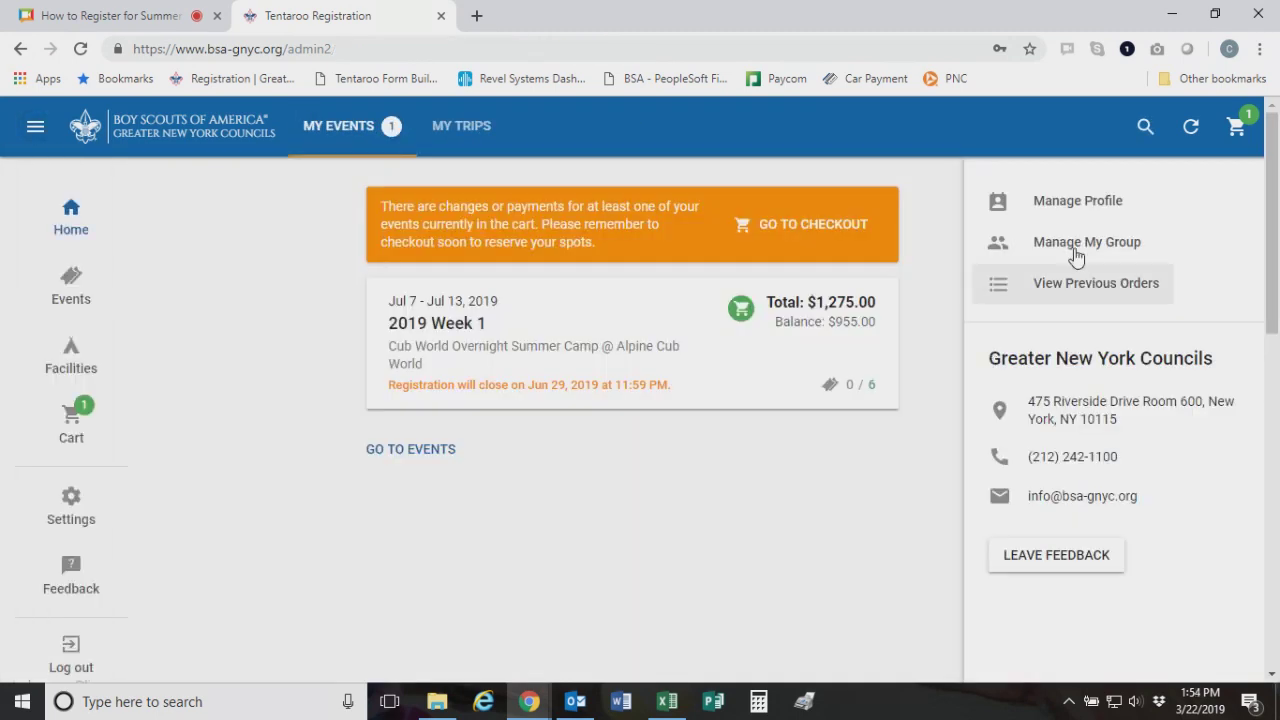
pyautogui.click(1088, 290)
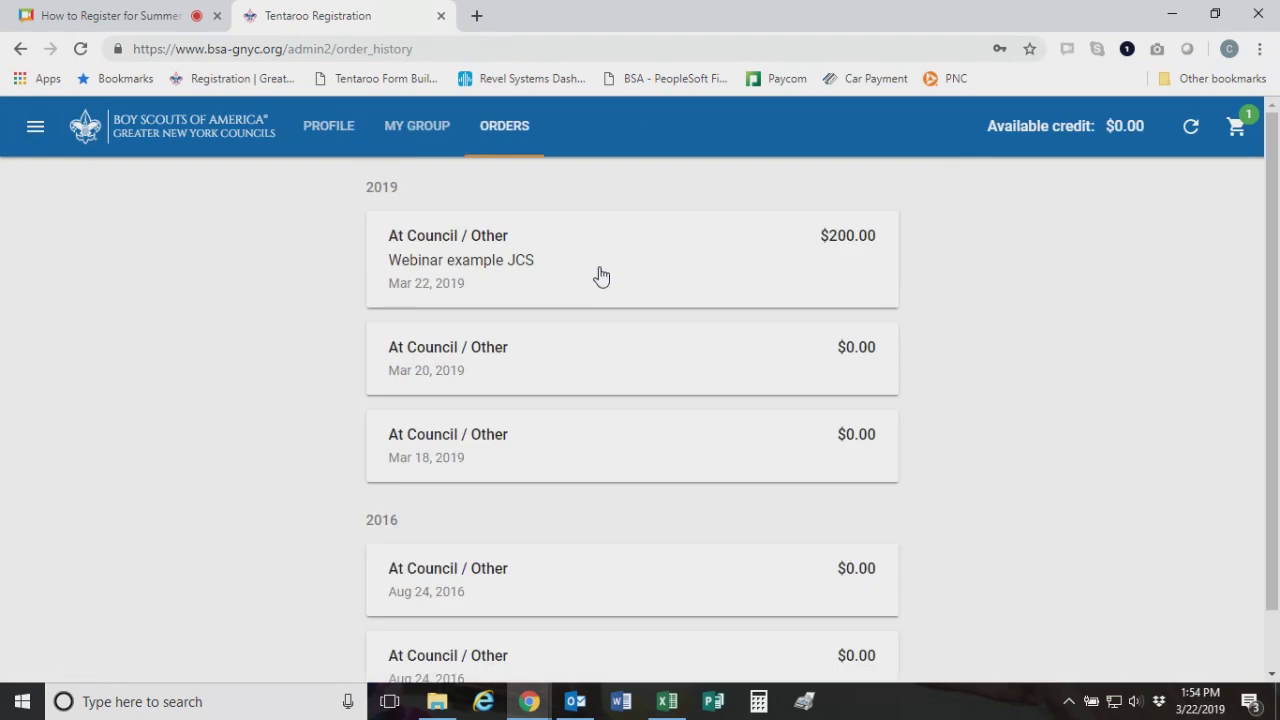
pyautogui.click(598, 275)
pyautogui.click(855, 523)
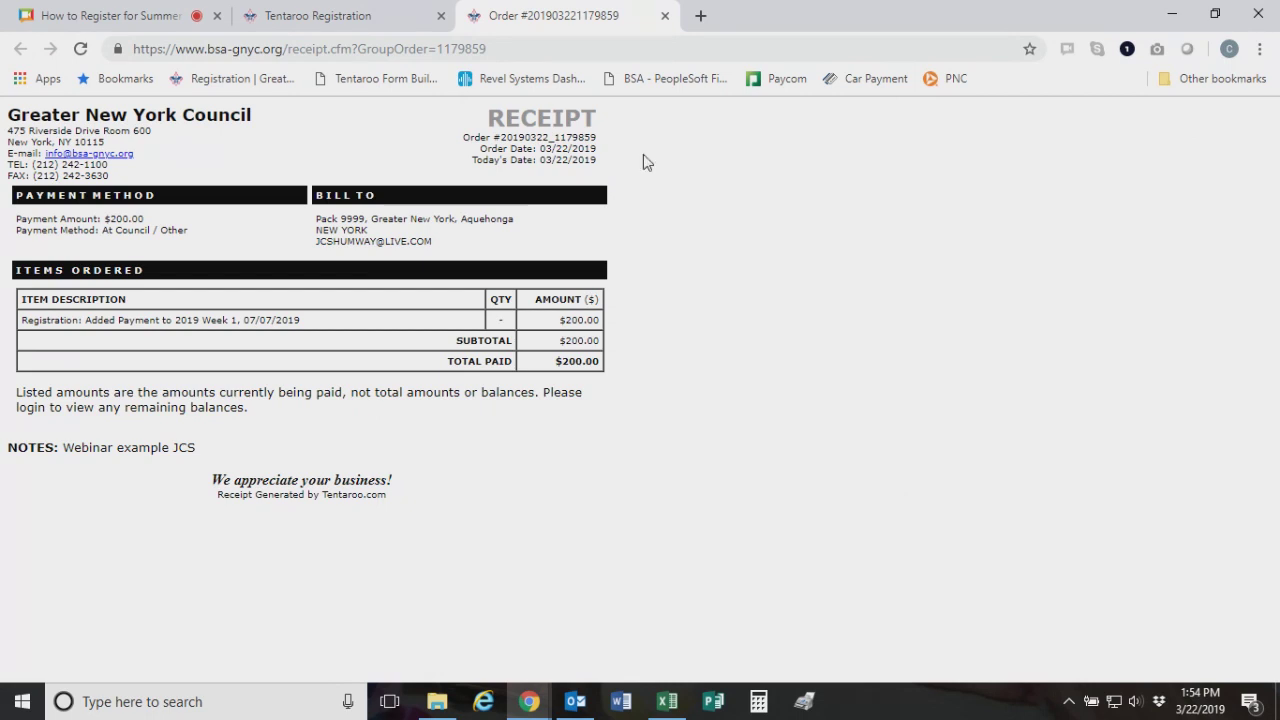
pyautogui.click(665, 16)
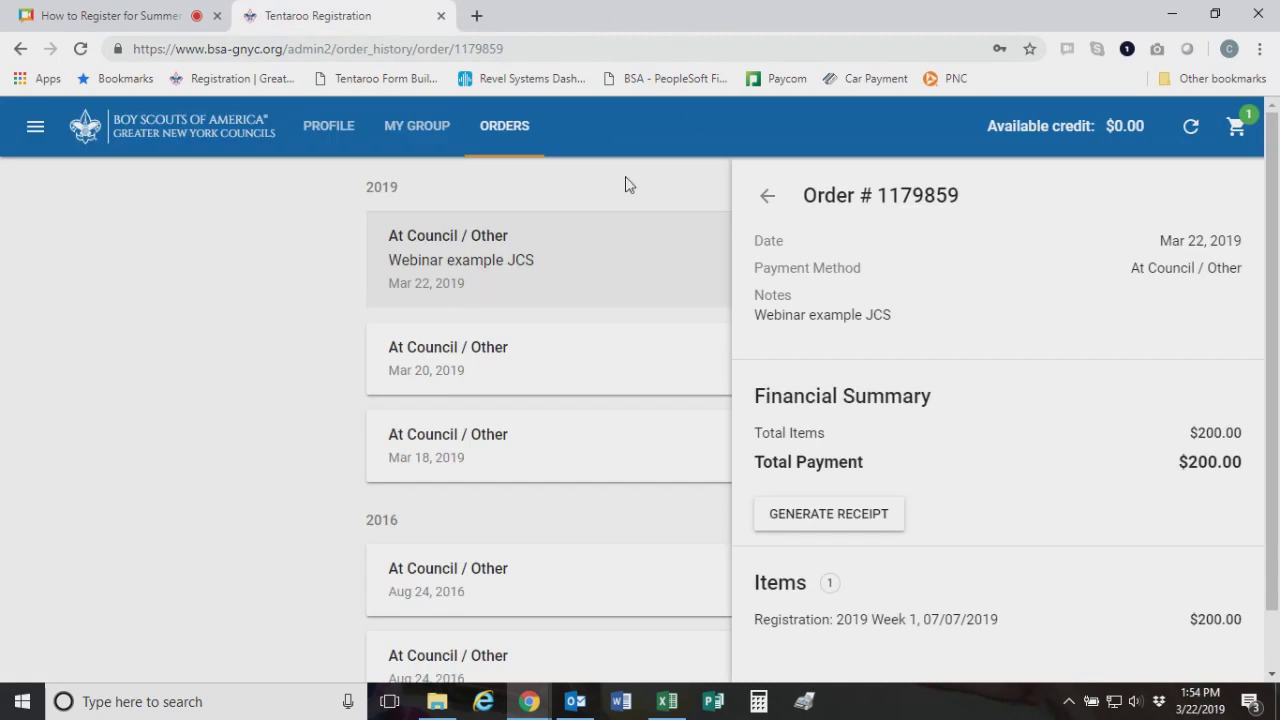
# Reopen the Mar 22, 2019 order from previous orders and view its receipt again
pyautogui.click(35, 126)
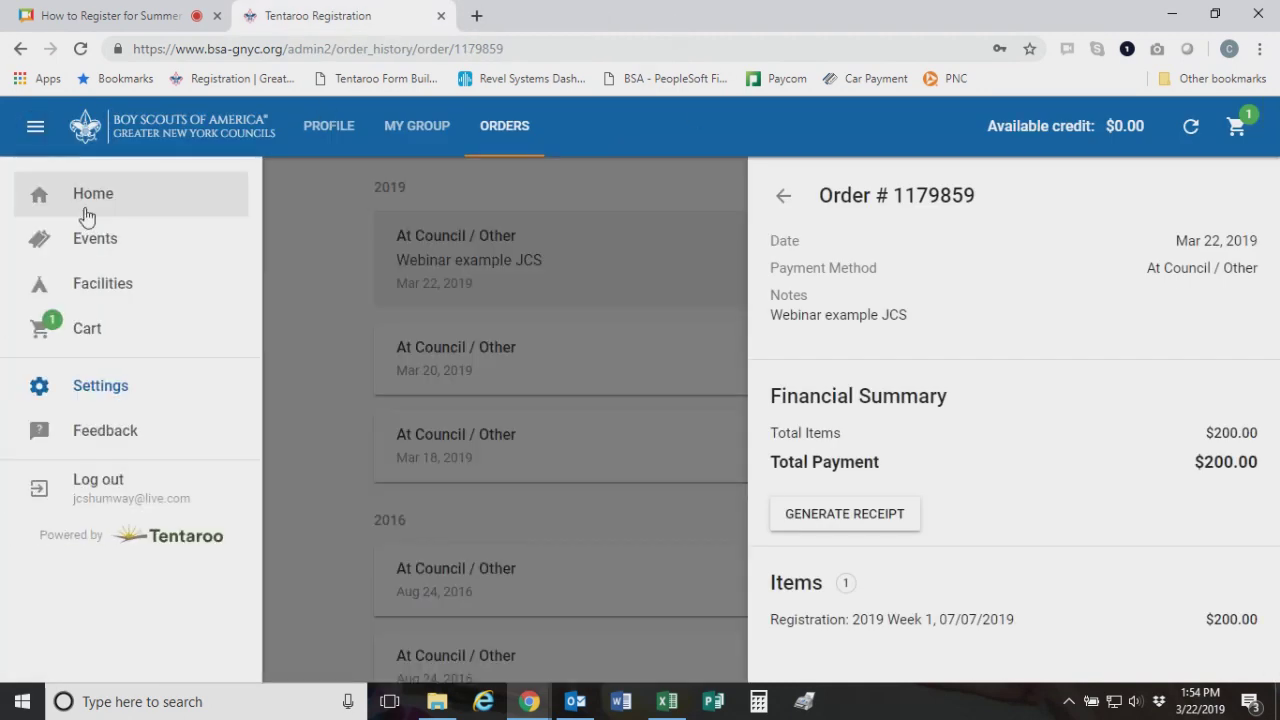
pyautogui.click(88, 199)
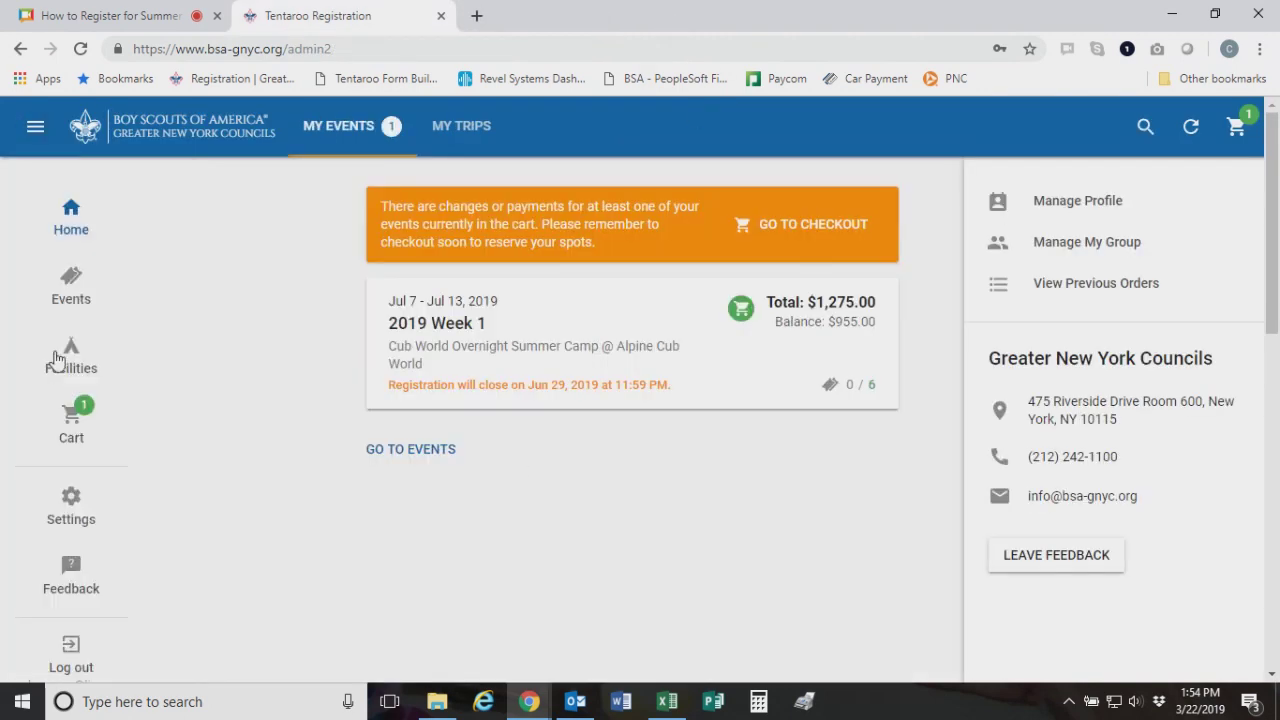
pyautogui.click(1122, 296)
pyautogui.scroll(-1, 727, 371)
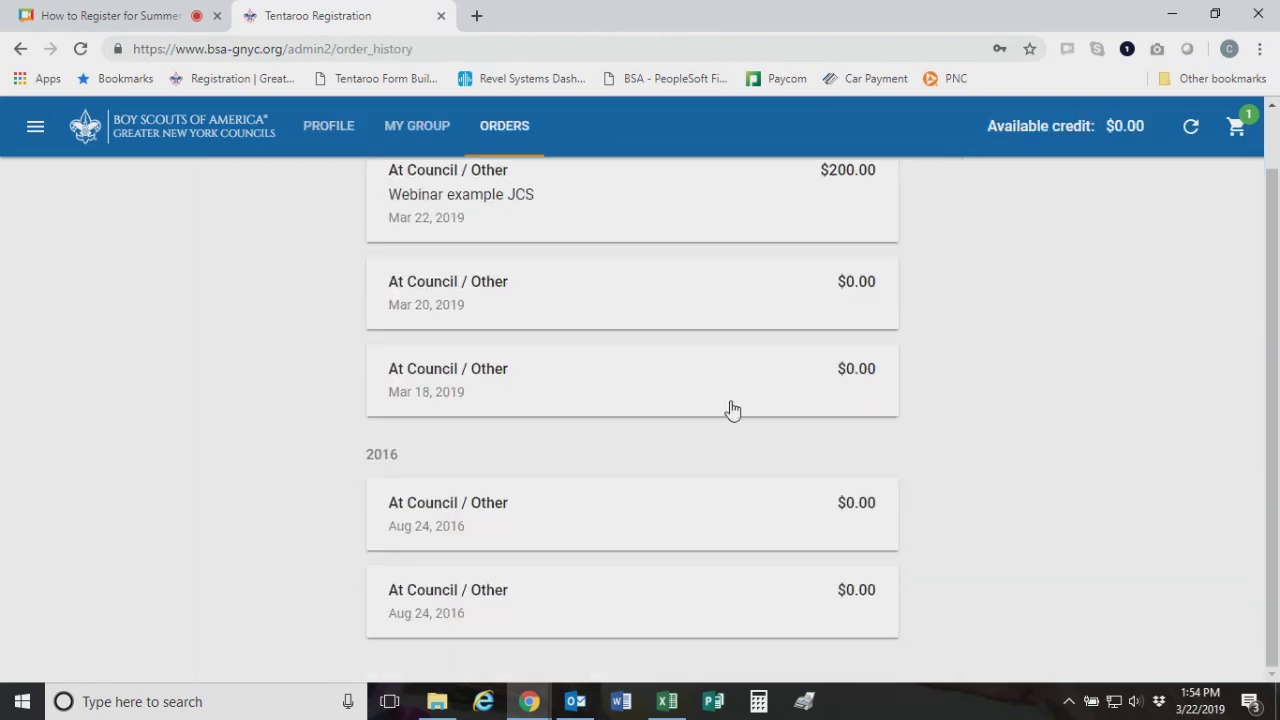
pyautogui.scroll(1, 735, 420)
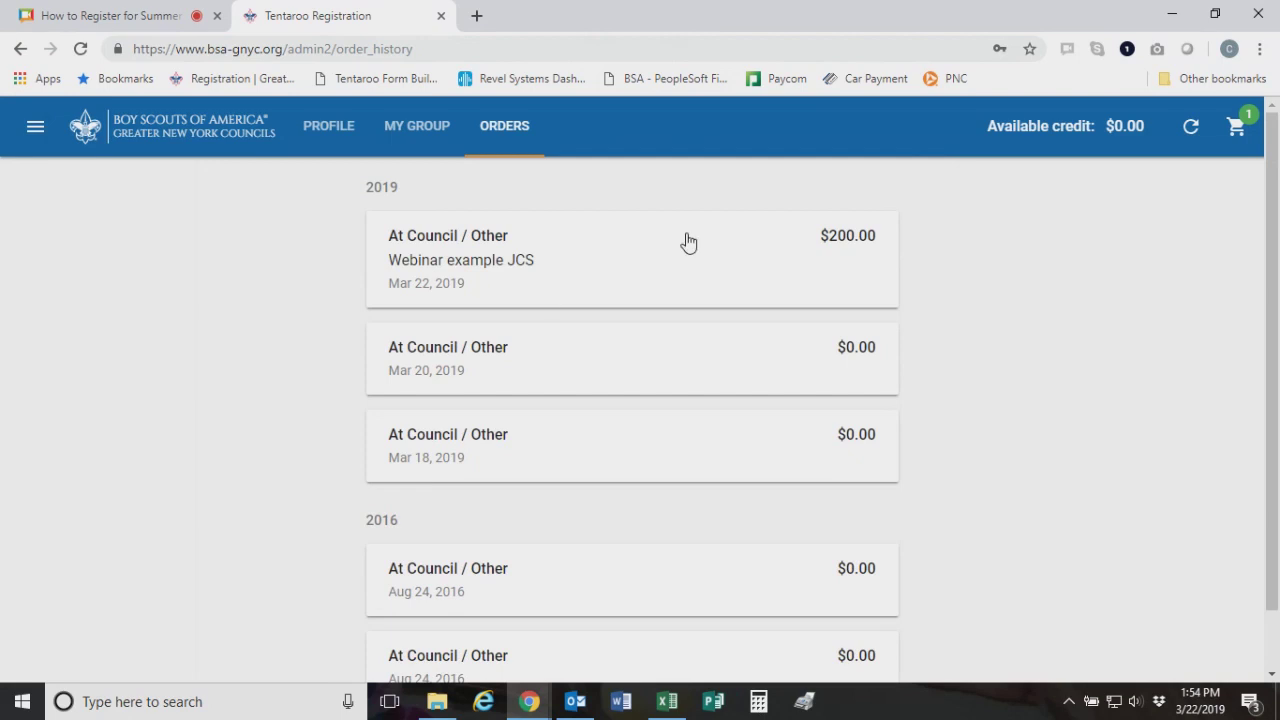
pyautogui.click(746, 257)
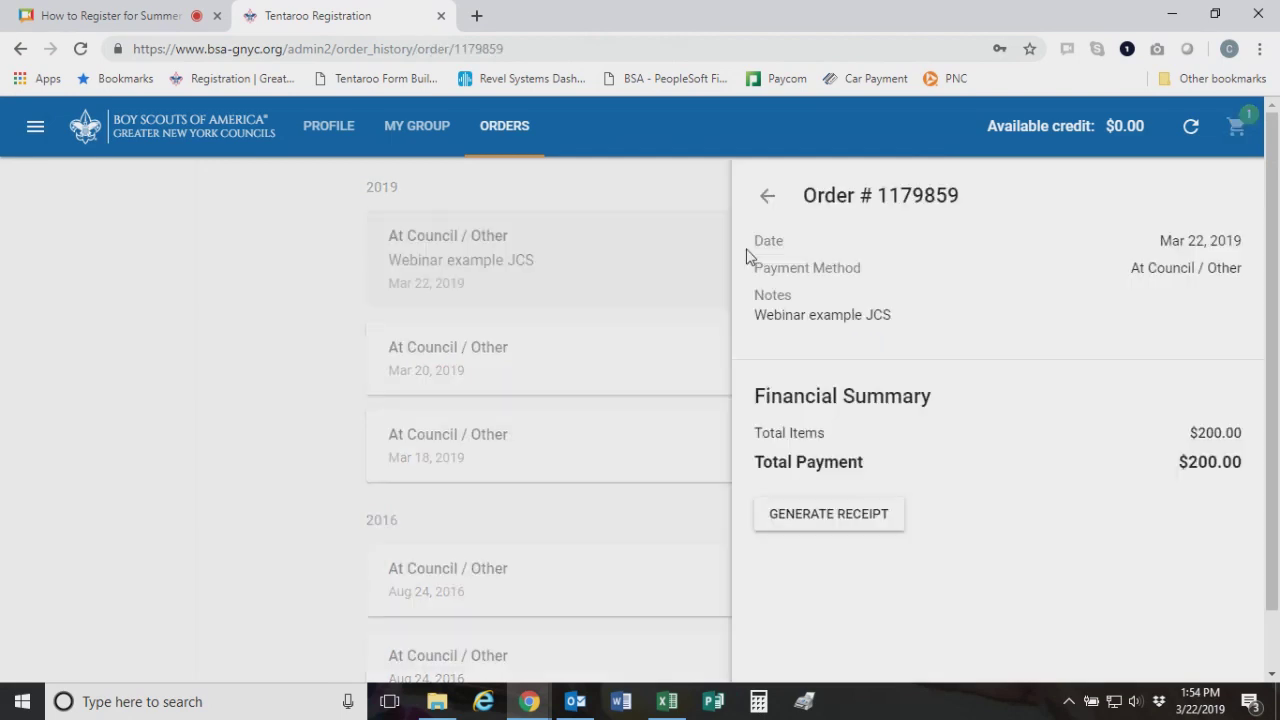
pyautogui.click(825, 520)
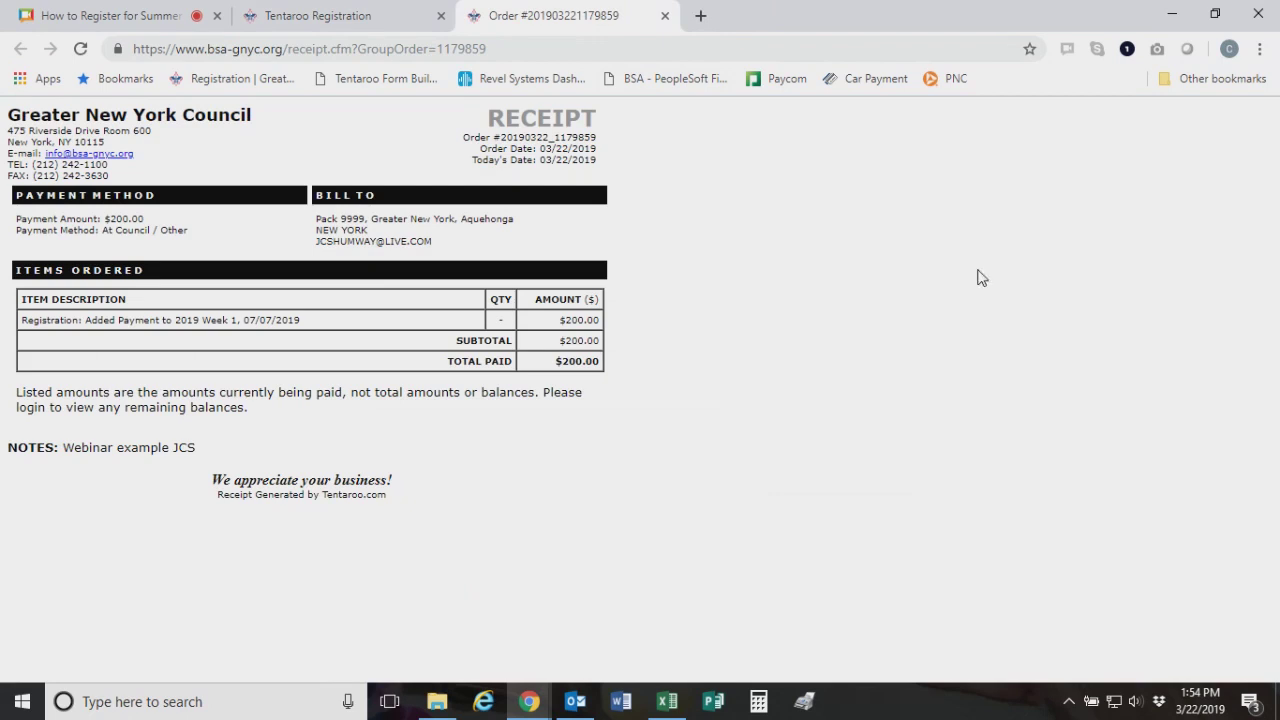
pyautogui.click(665, 15)
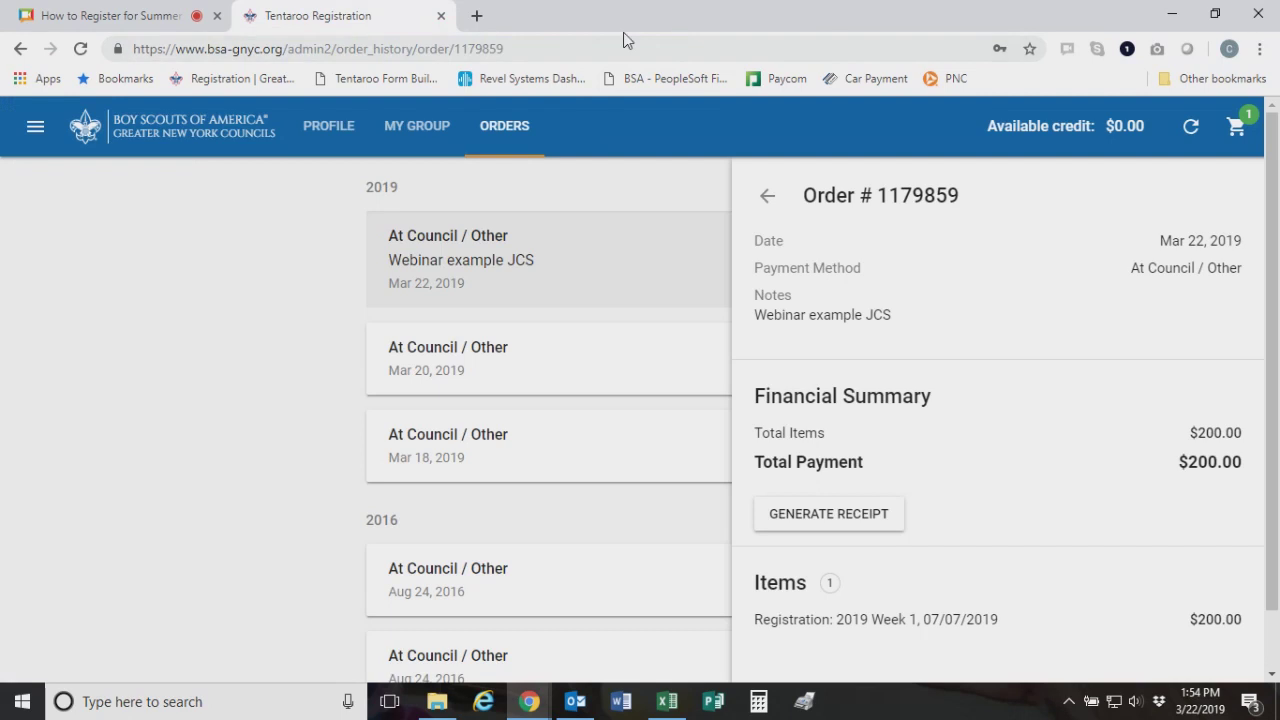
# Go back through My Events to the 2019 Week 1 registration page
pyautogui.click(42, 140)
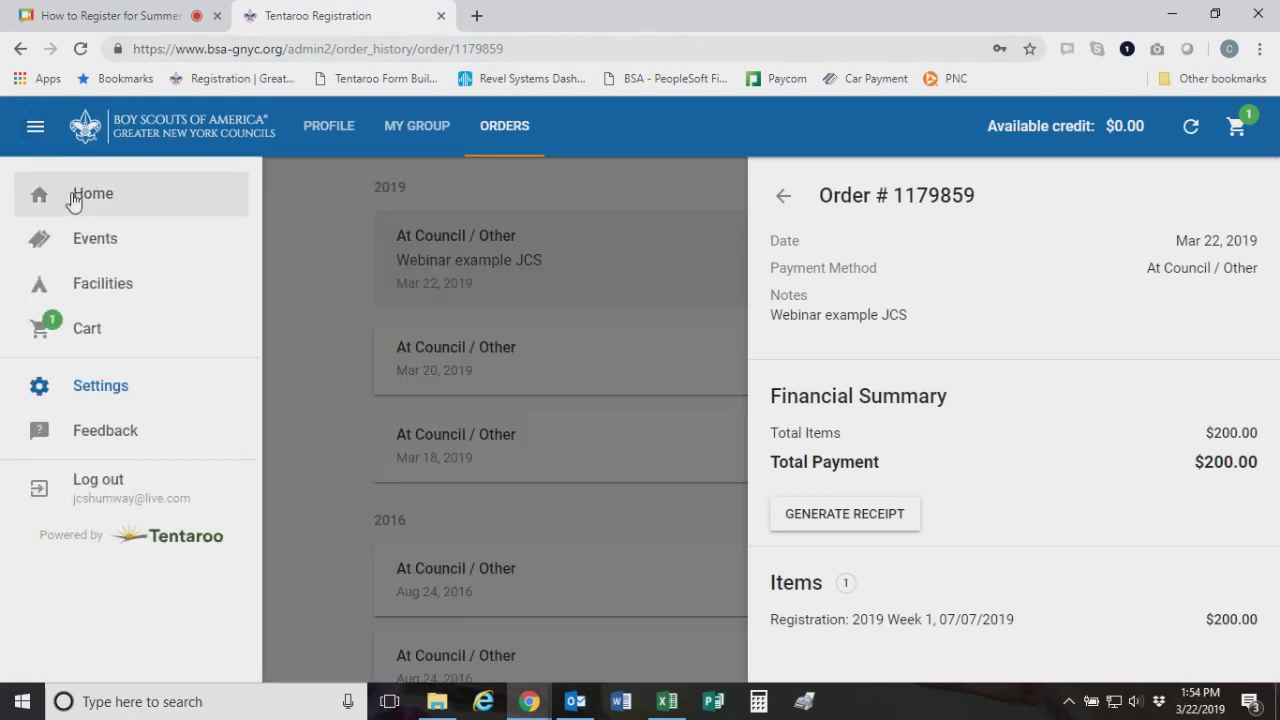
pyautogui.click(40, 190)
pyautogui.click(563, 372)
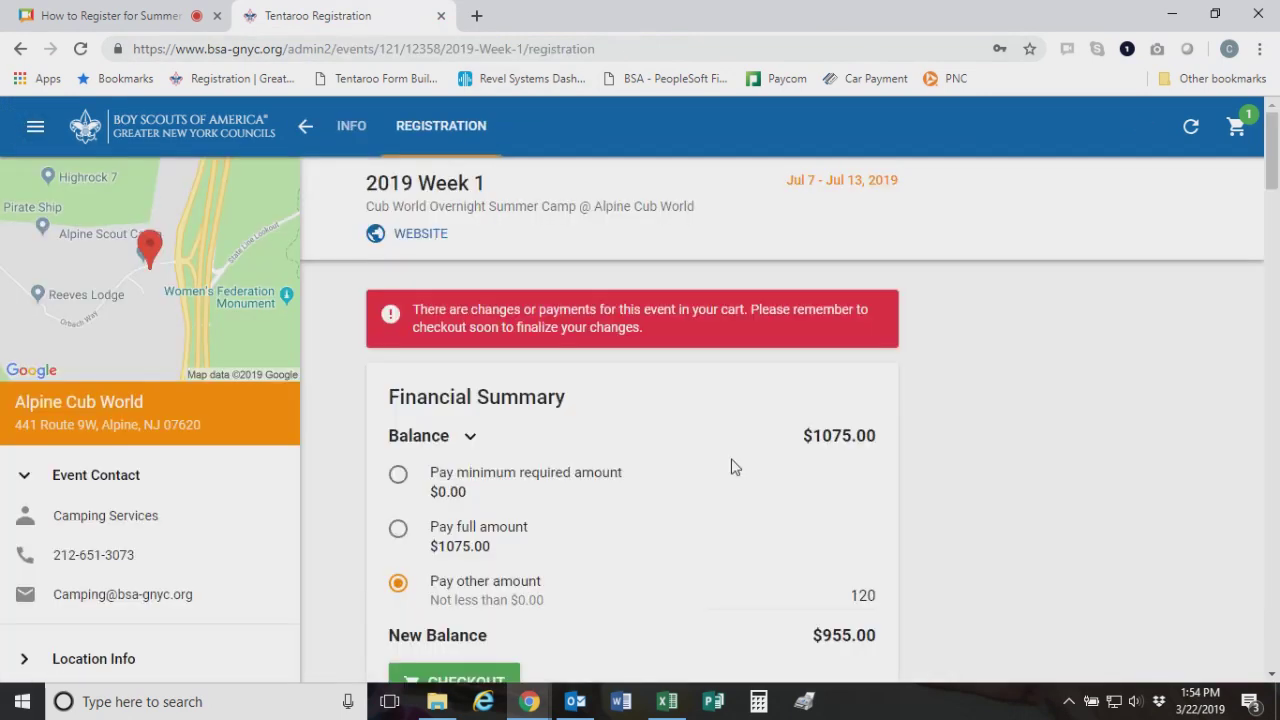
pyautogui.scroll(-3, 731, 466)
# Scroll to the Participants section and open the Register Participant form for 2019 Week 1
pyautogui.scroll(3, 608, 366)
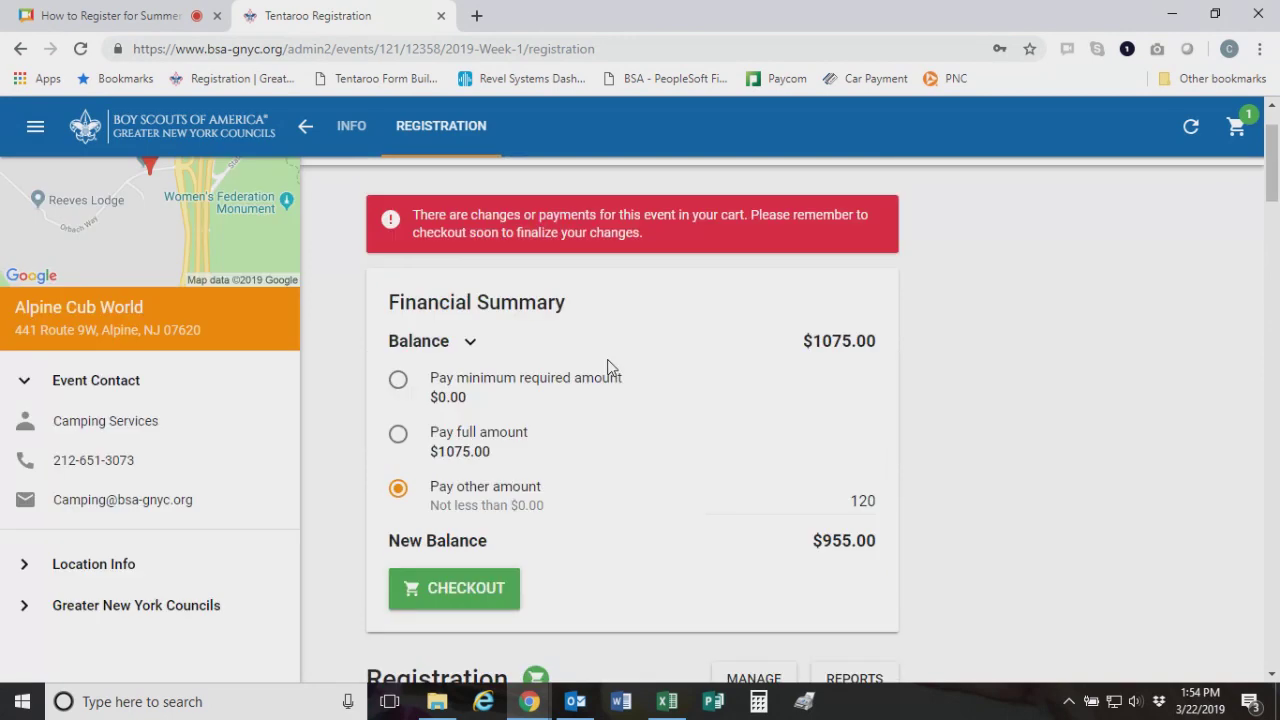
pyautogui.scroll(-3, 610, 360)
pyautogui.scroll(-2, 625, 358)
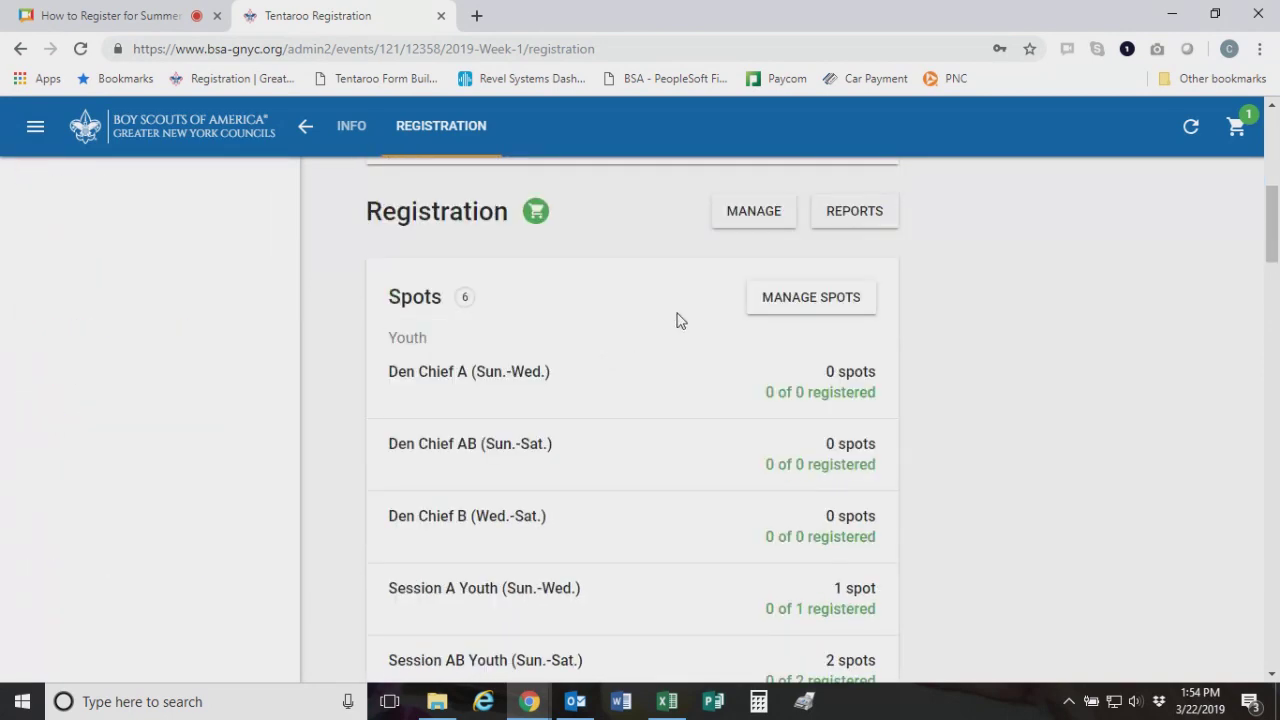
pyautogui.scroll(-2, 680, 340)
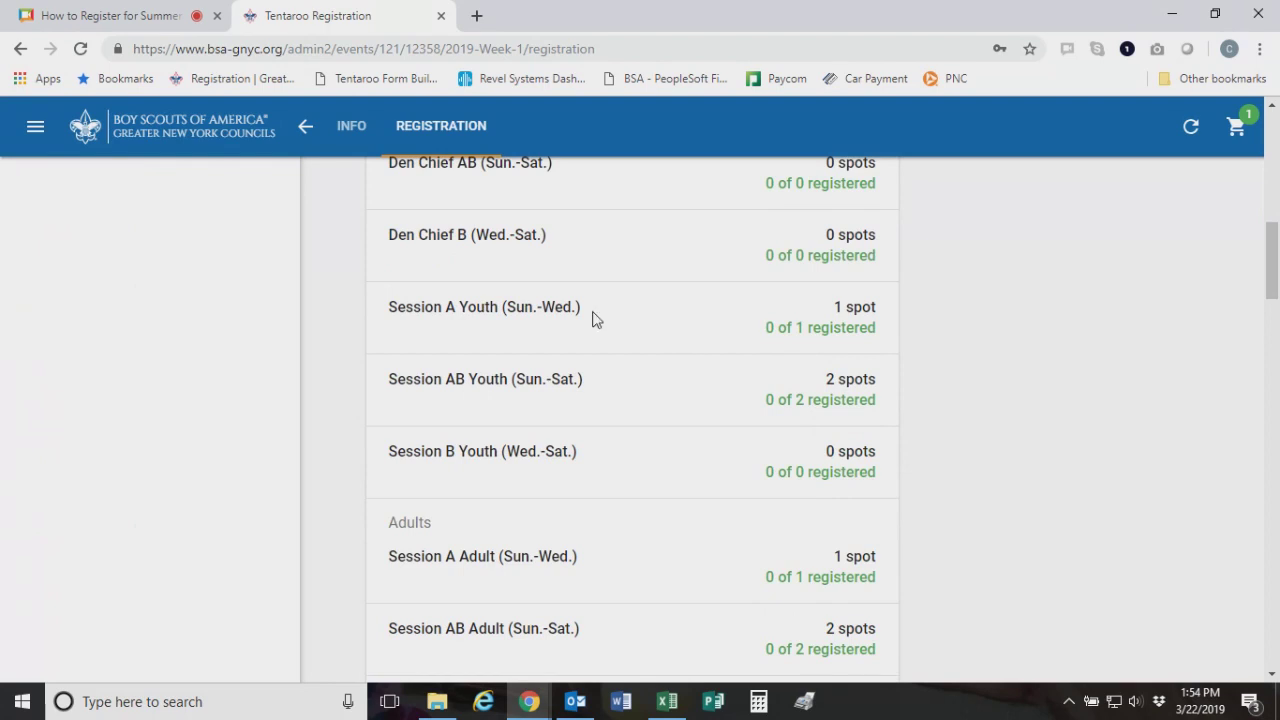
pyautogui.scroll(2, 610, 337)
pyautogui.scroll(2, 612, 337)
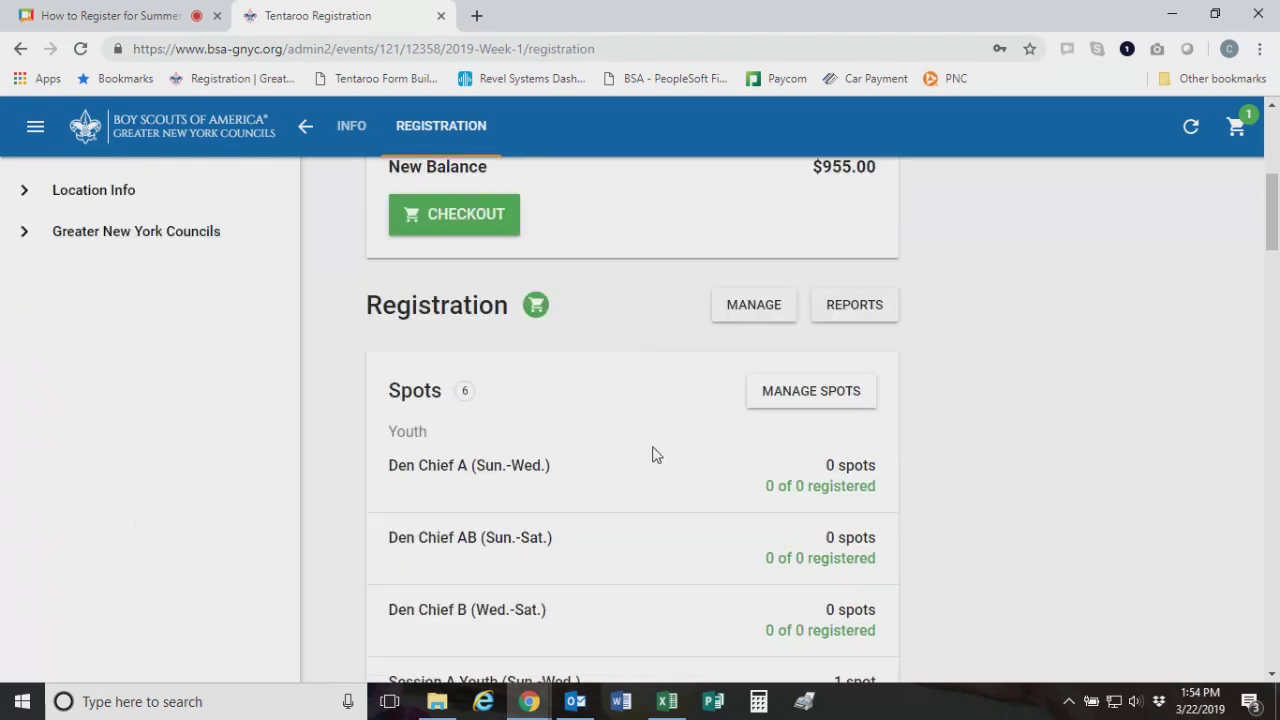
pyautogui.scroll(-6, 651, 451)
pyautogui.scroll(-2, 652, 455)
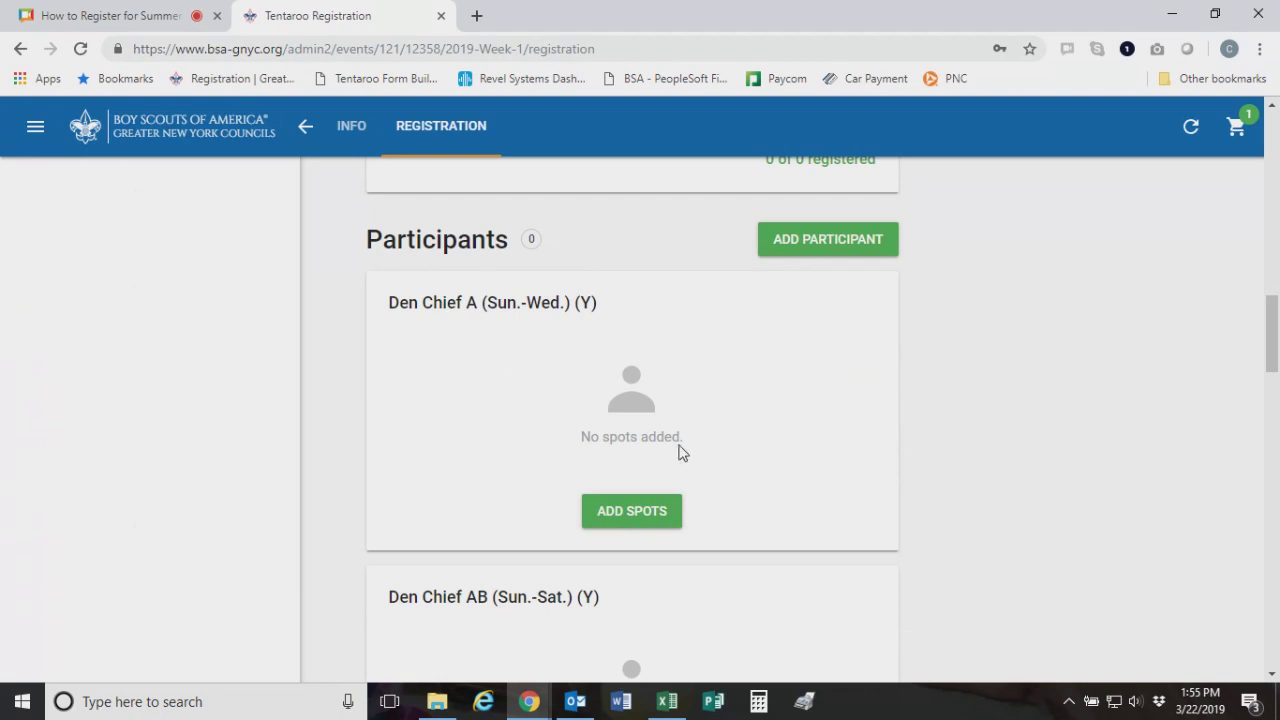
pyautogui.scroll(-5, 697, 437)
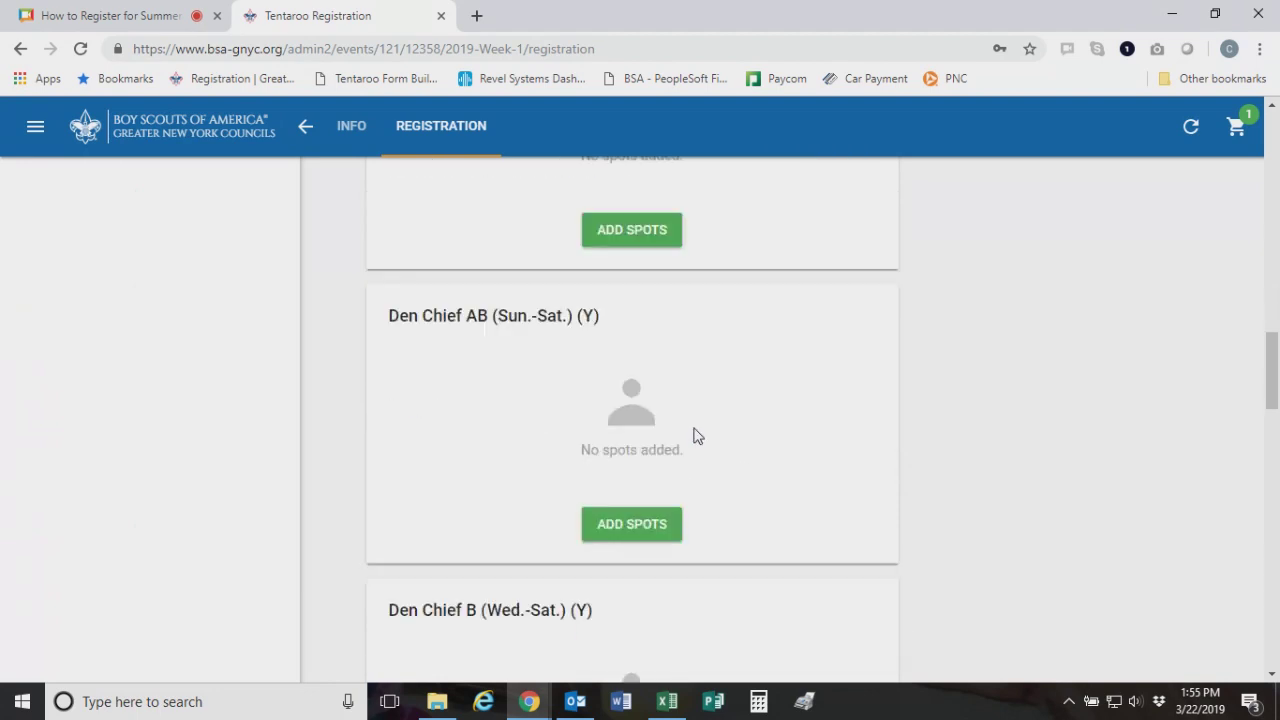
pyautogui.scroll(-7, 697, 437)
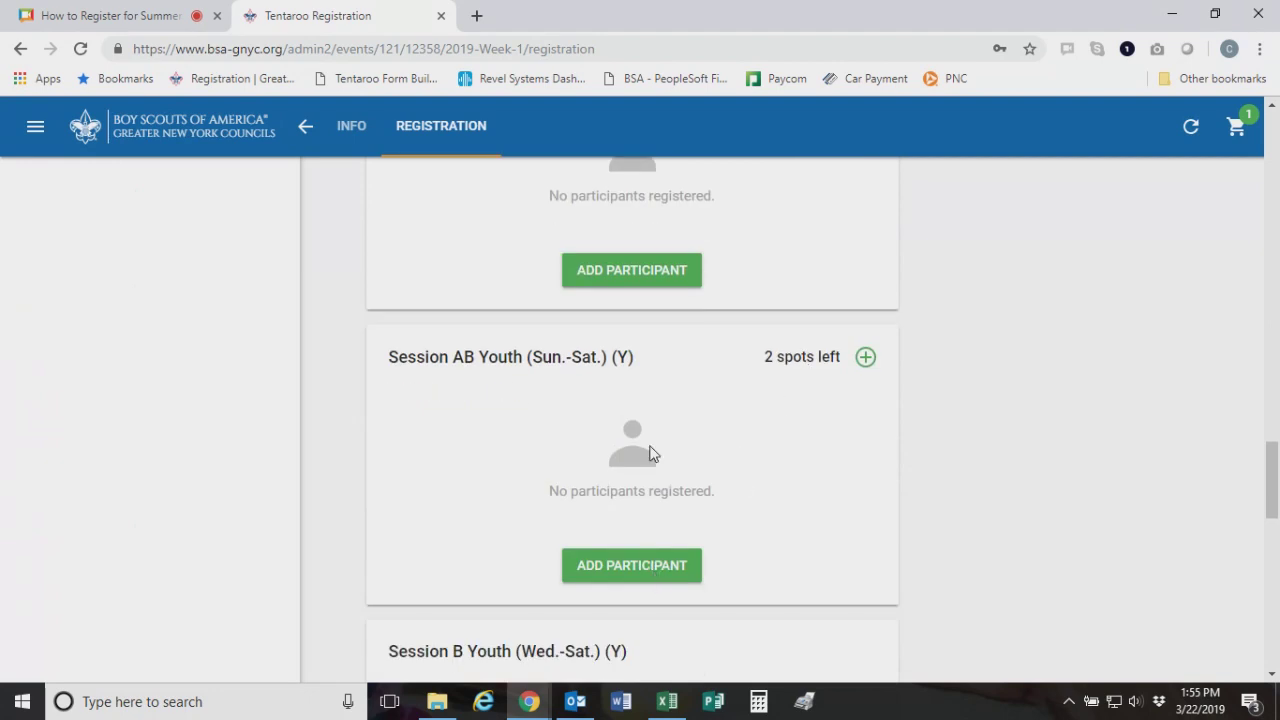
pyautogui.scroll(10, 651, 452)
pyautogui.scroll(8, 651, 455)
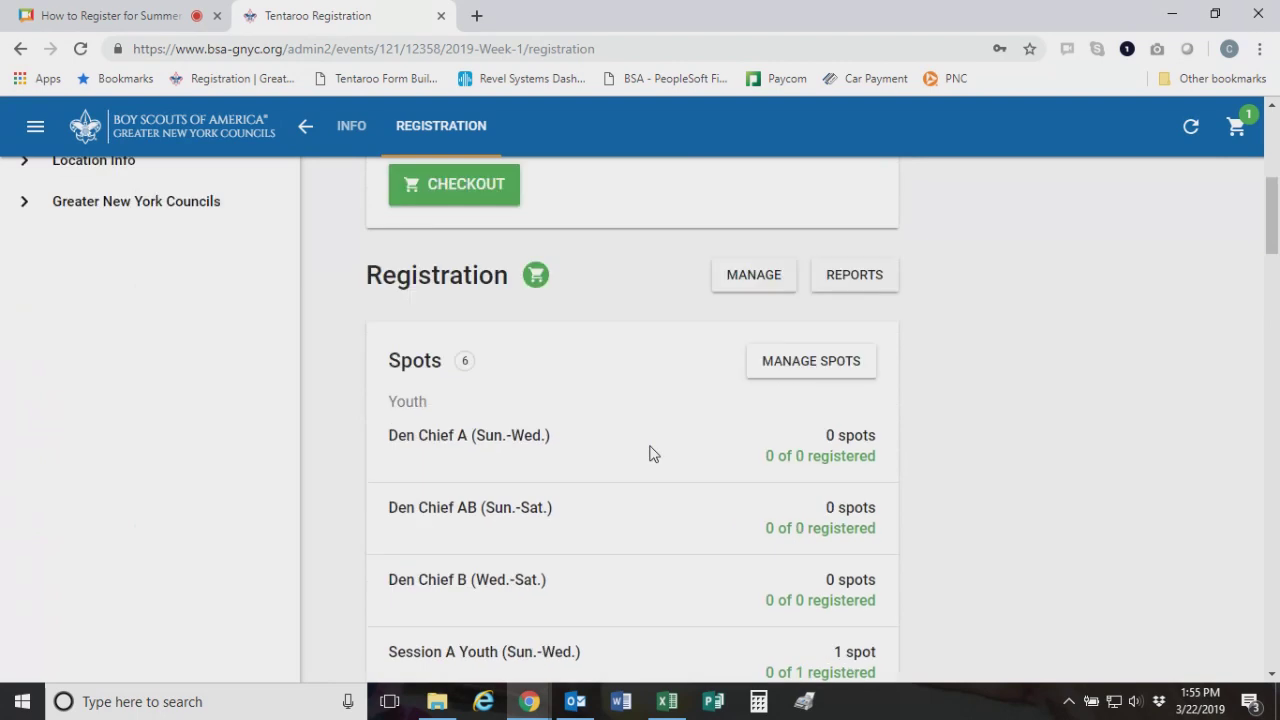
pyautogui.scroll(-12, 648, 455)
pyautogui.scroll(-1, 646, 455)
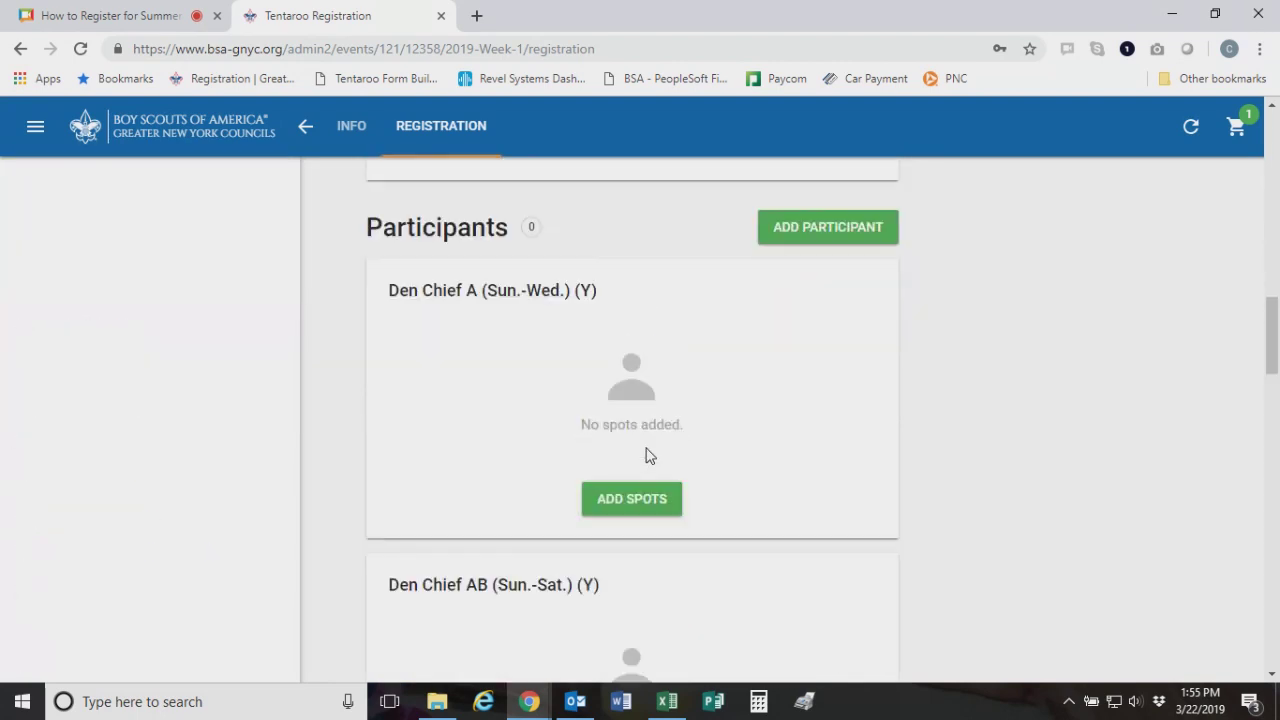
pyautogui.scroll(1, 646, 451)
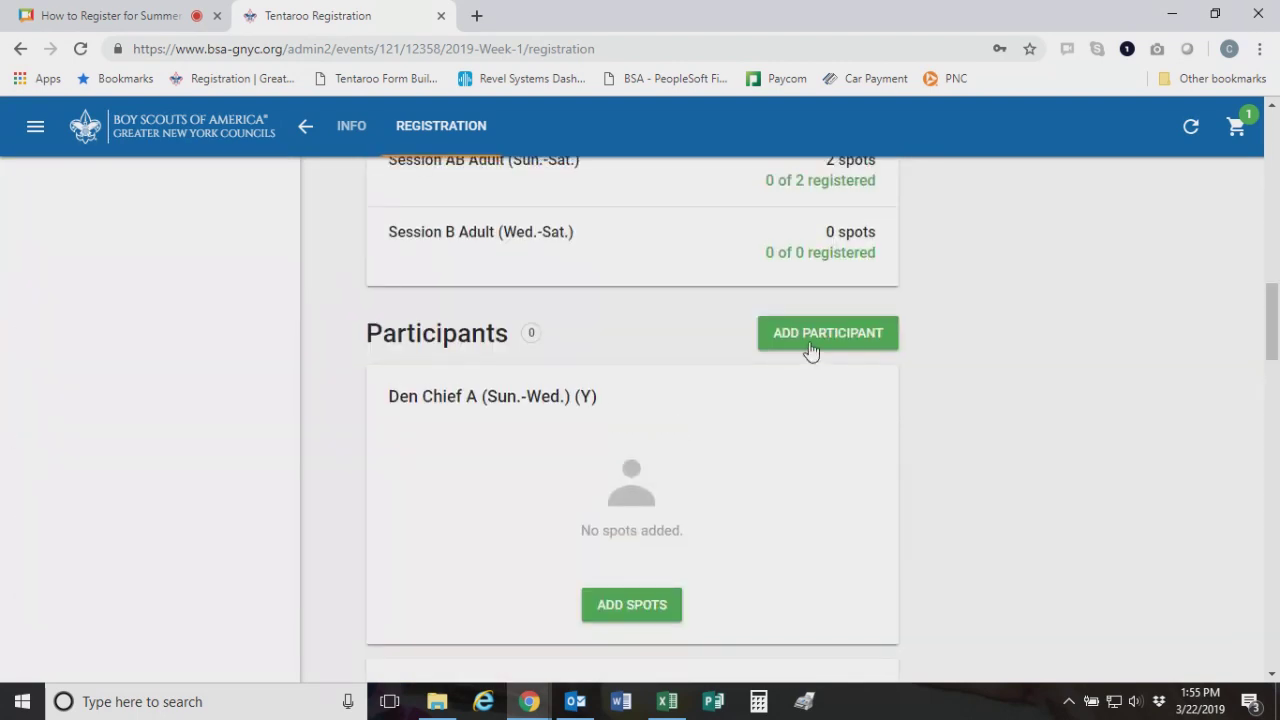
pyautogui.click(811, 348)
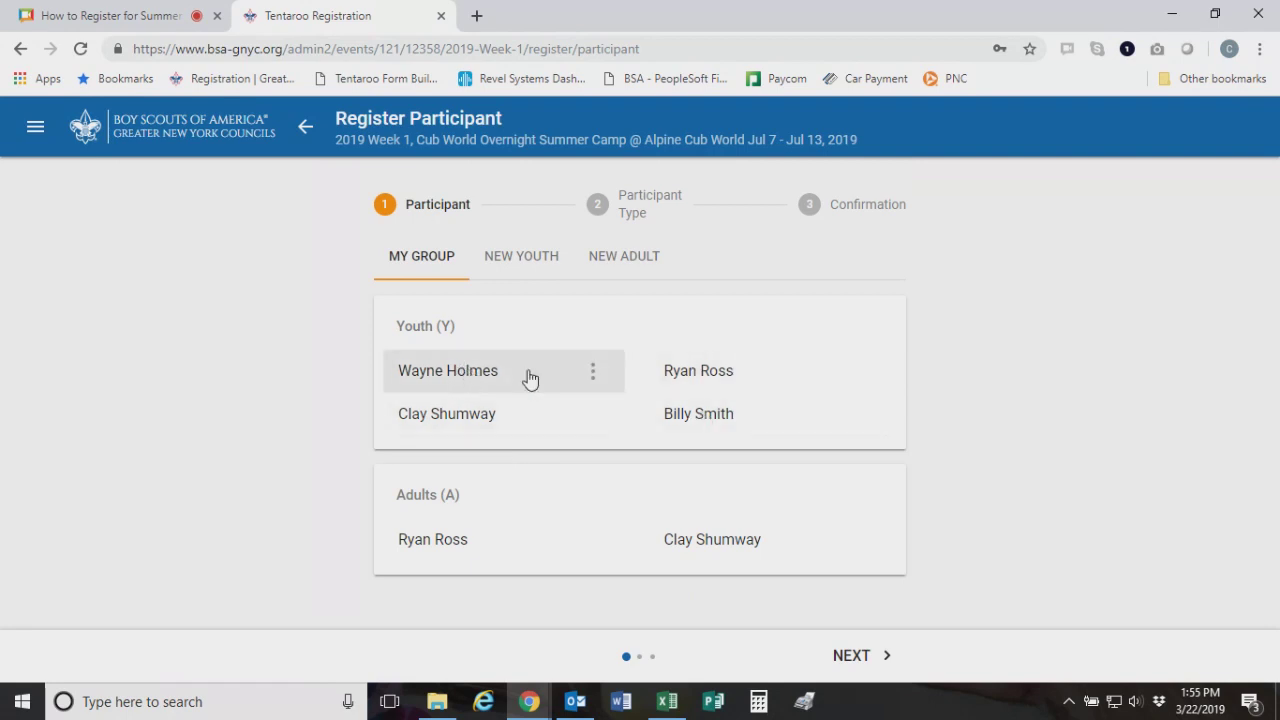
# Select an existing youth under My Group, set his gender to Male, and continue to the session step
pyautogui.click(688, 371)
pyautogui.scroll(-1, 511, 406)
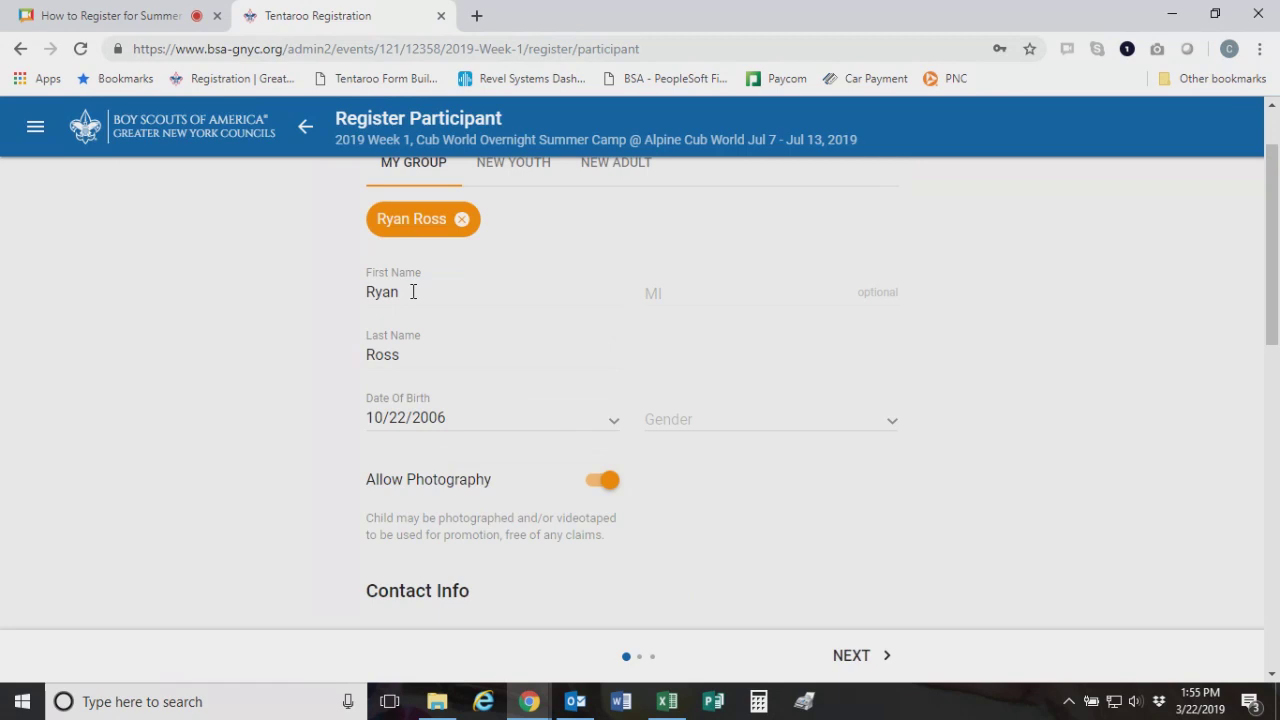
pyautogui.click(719, 426)
pyautogui.click(724, 455)
pyautogui.scroll(-5, 800, 474)
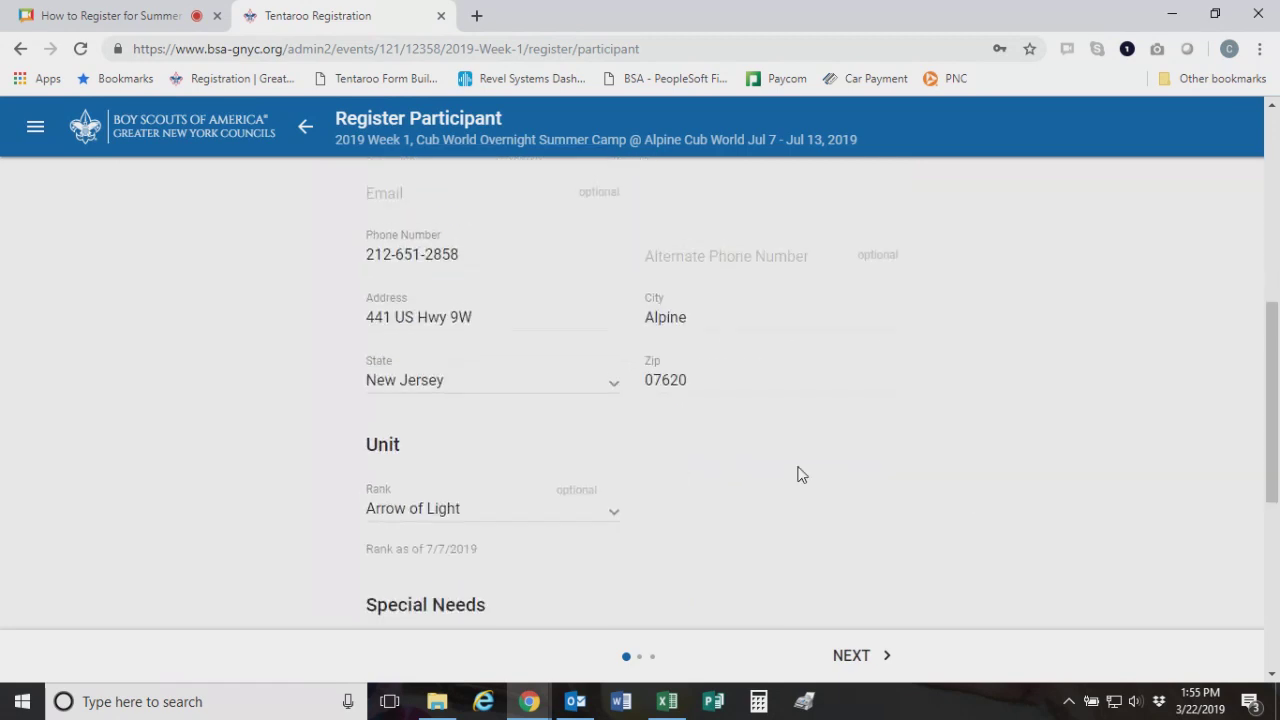
pyautogui.scroll(2, 532, 395)
pyautogui.scroll(-1, 420, 395)
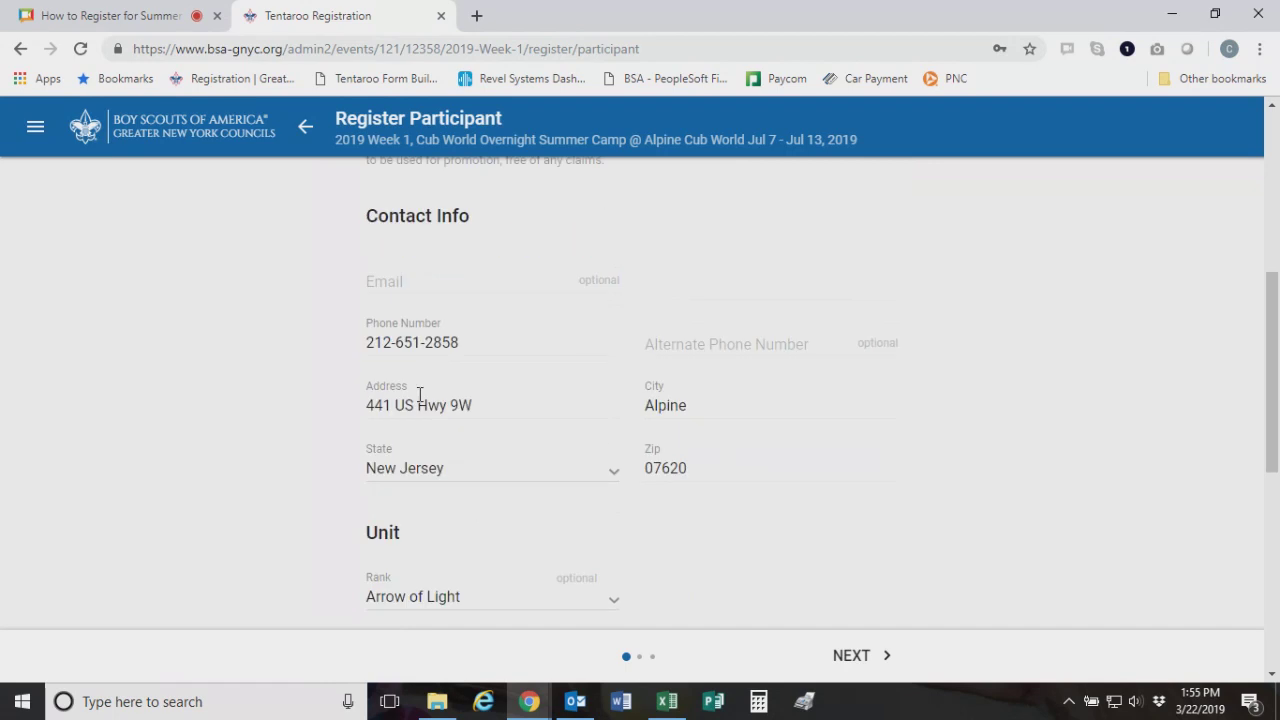
pyautogui.scroll(-3, 449, 449)
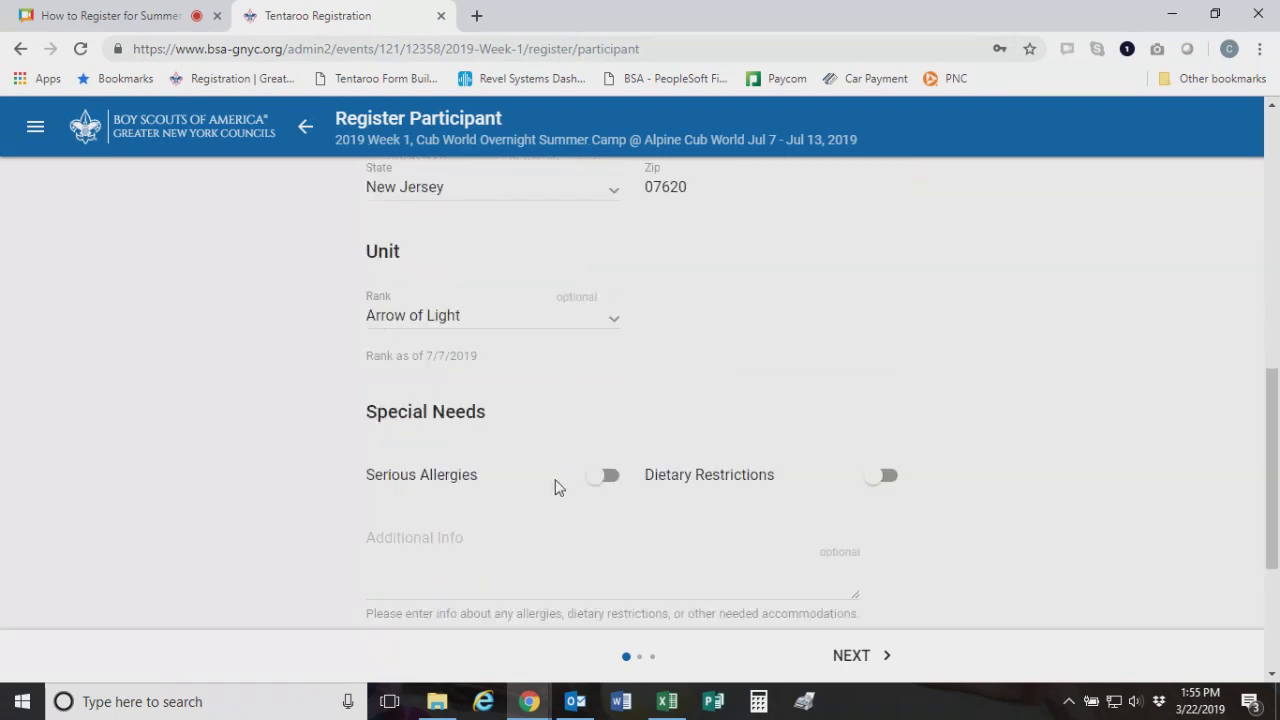
pyautogui.scroll(-1, 515, 400)
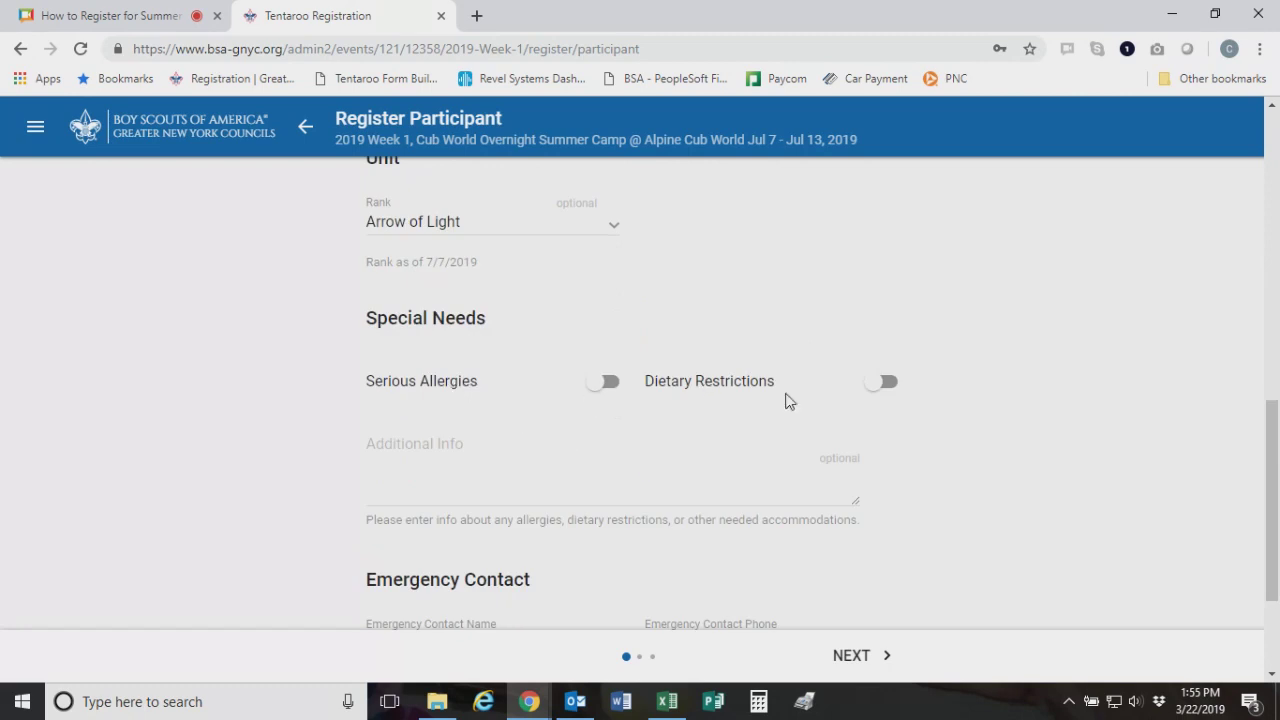
pyautogui.scroll(-2, 600, 530)
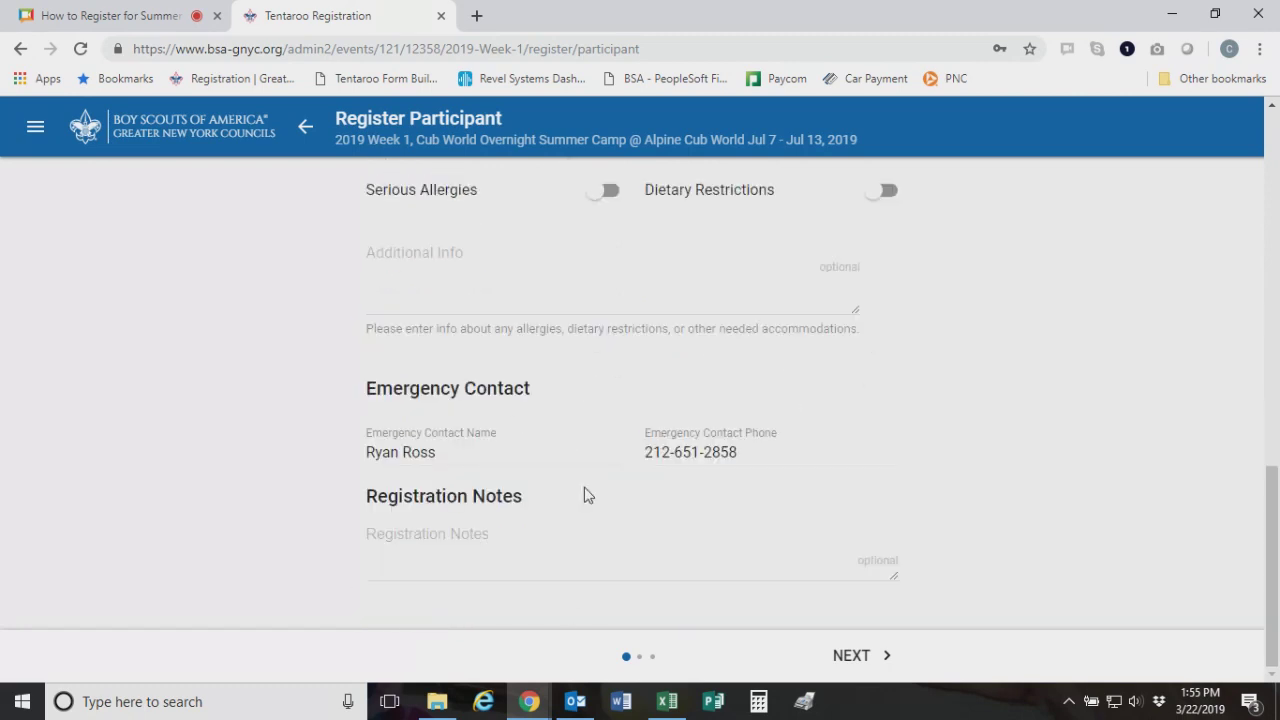
pyautogui.click(857, 654)
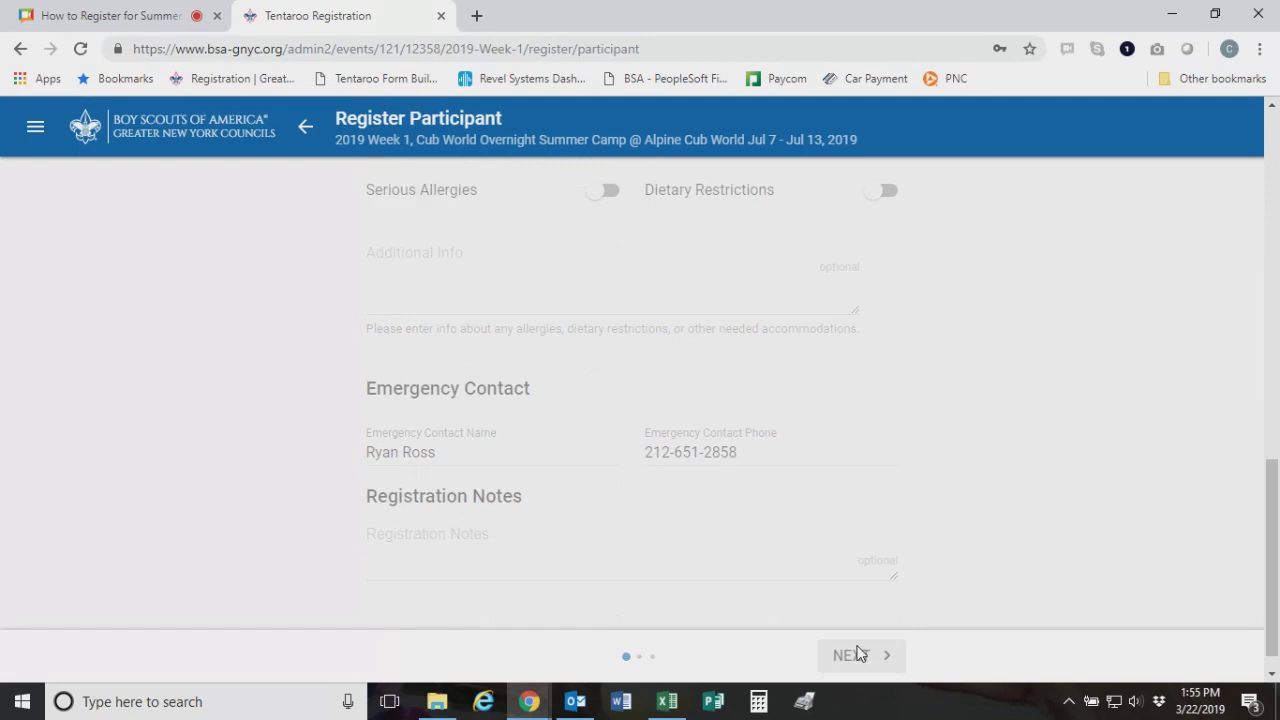
# Register the youth for Session AB Youth (Sun.-Sat.) with the 120 payment and add it to the cart
pyautogui.scroll(-2, 864, 604)
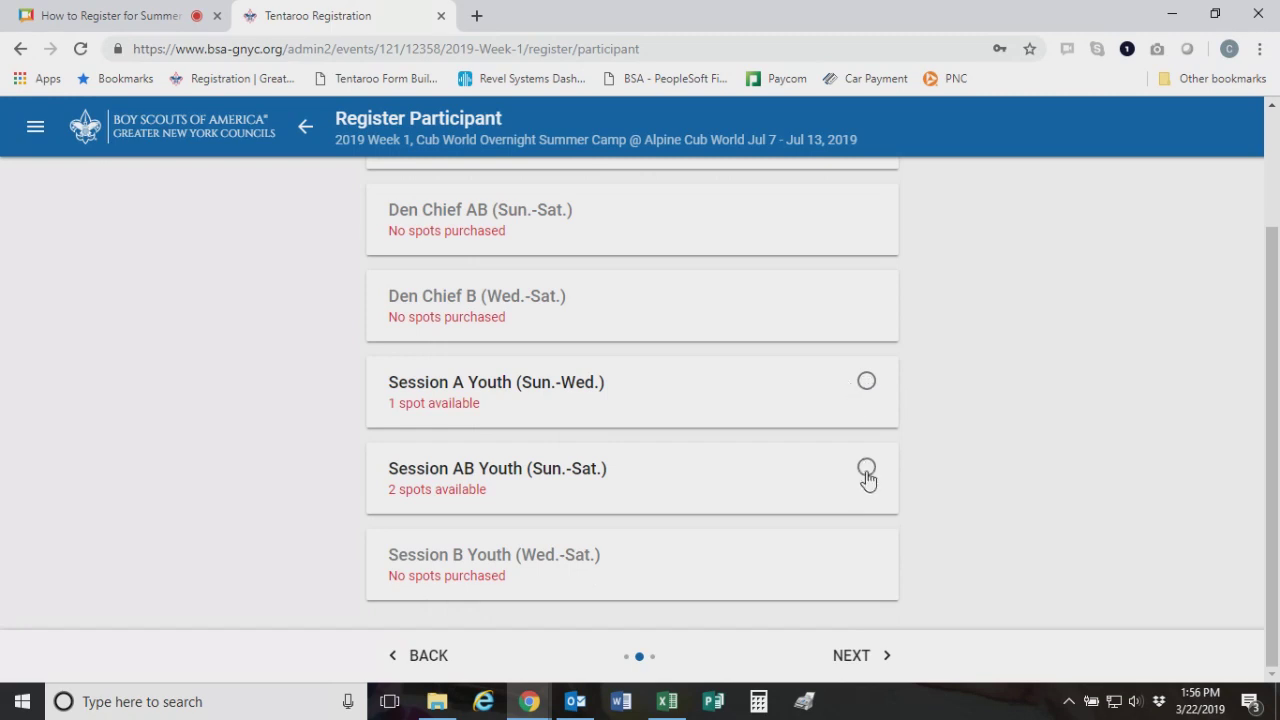
pyautogui.click(900, 648)
pyautogui.scroll(-2, 640, 420)
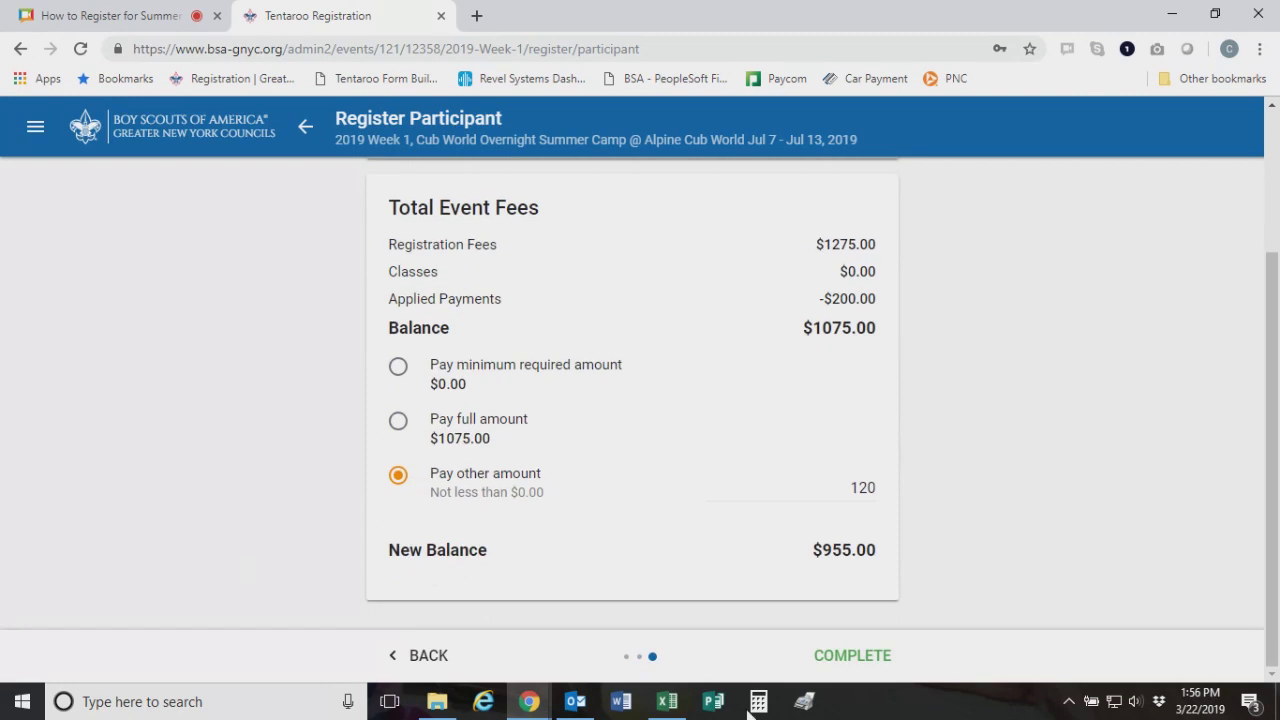
pyautogui.click(850, 661)
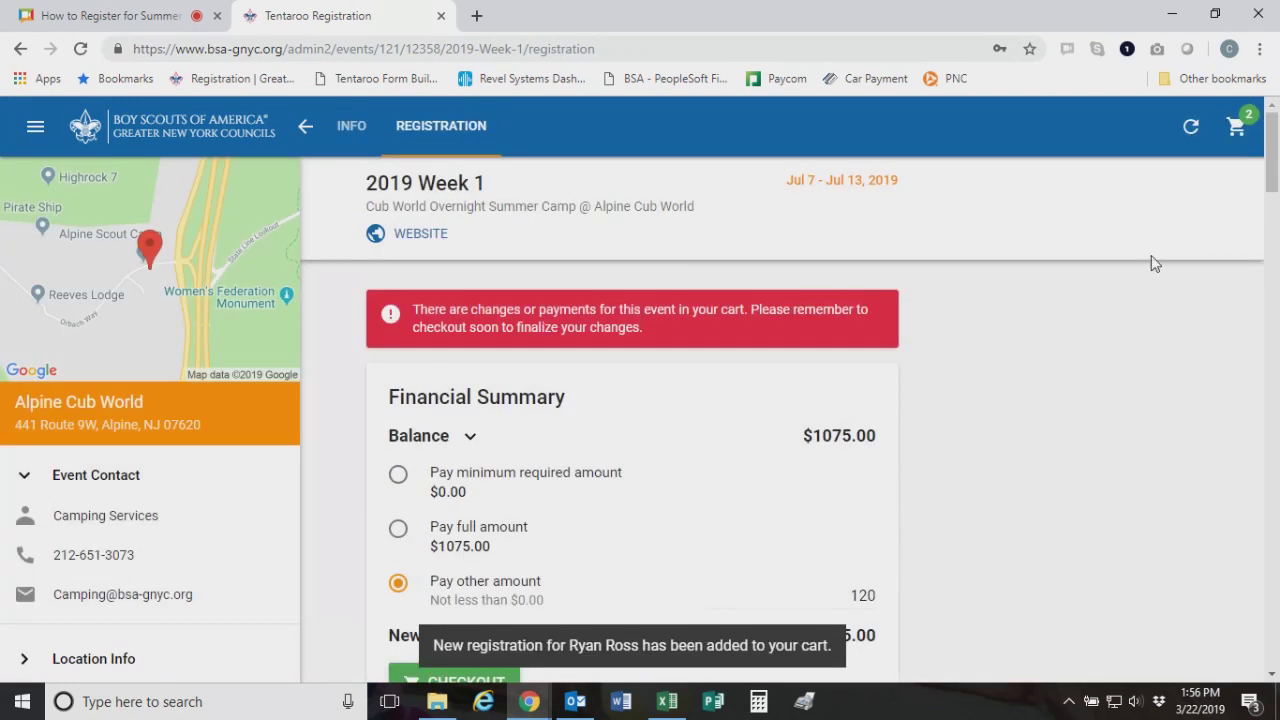
# Review the cart's payment and Session AB Youth registration totalling $120.00, then close it
pyautogui.scroll(-3, 731, 380)
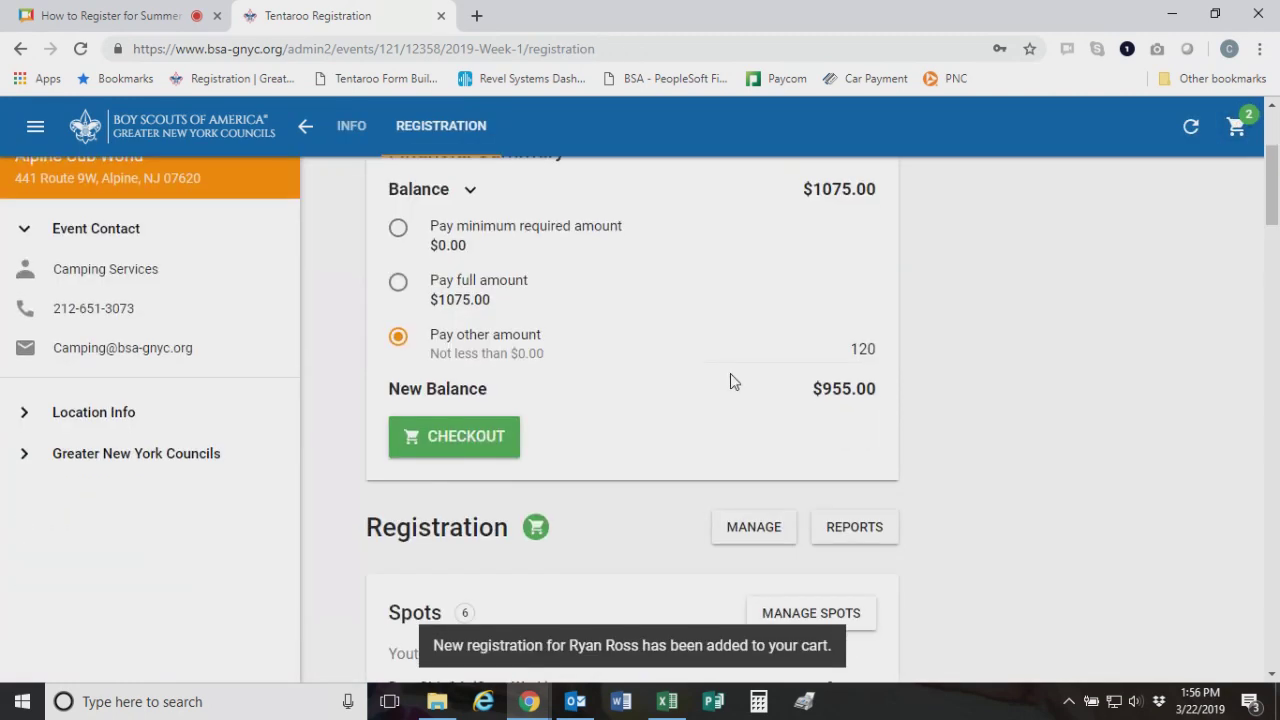
pyautogui.scroll(3, 731, 380)
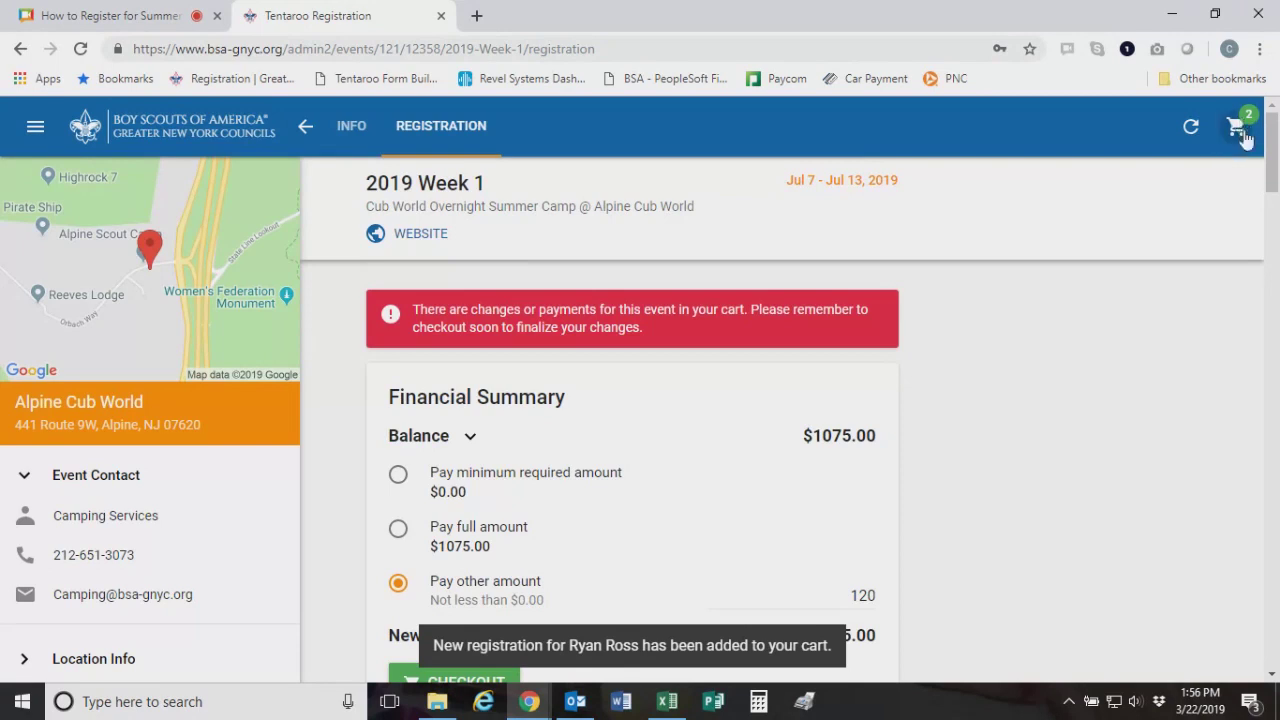
pyautogui.click(1236, 128)
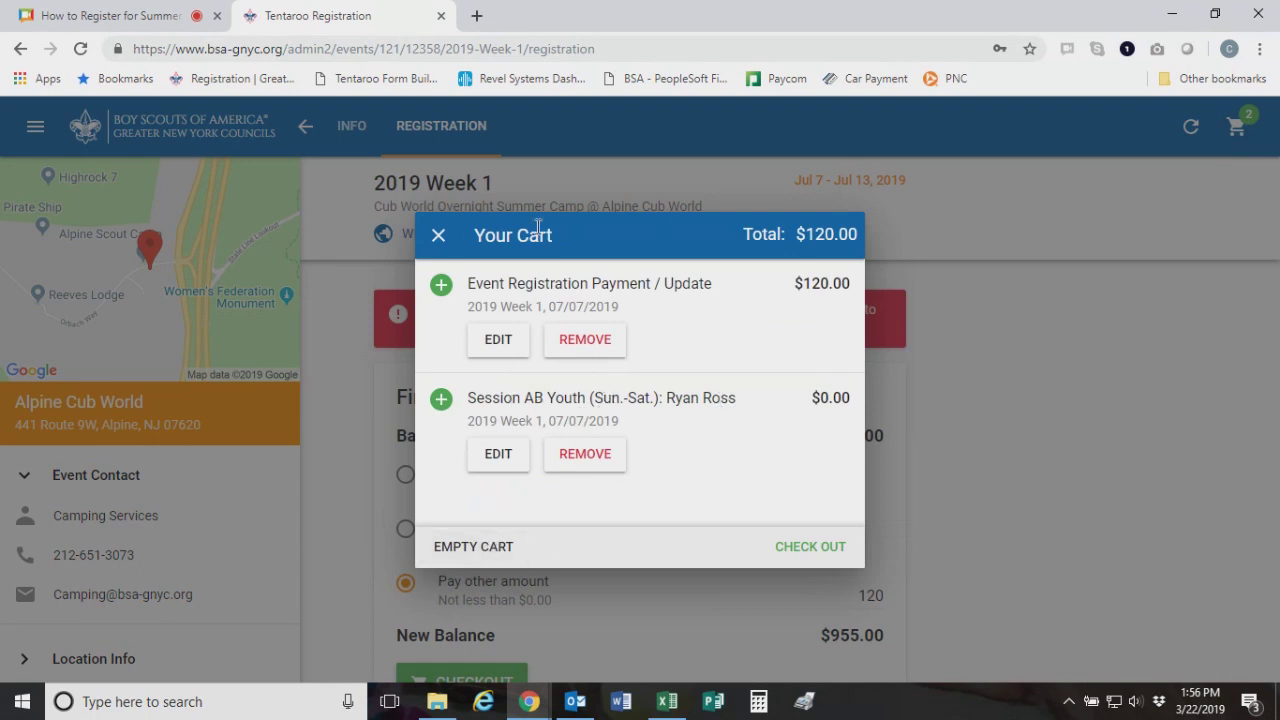
pyautogui.click(438, 236)
# Scroll to Participants and start registering another participant
pyautogui.scroll(-10, 751, 491)
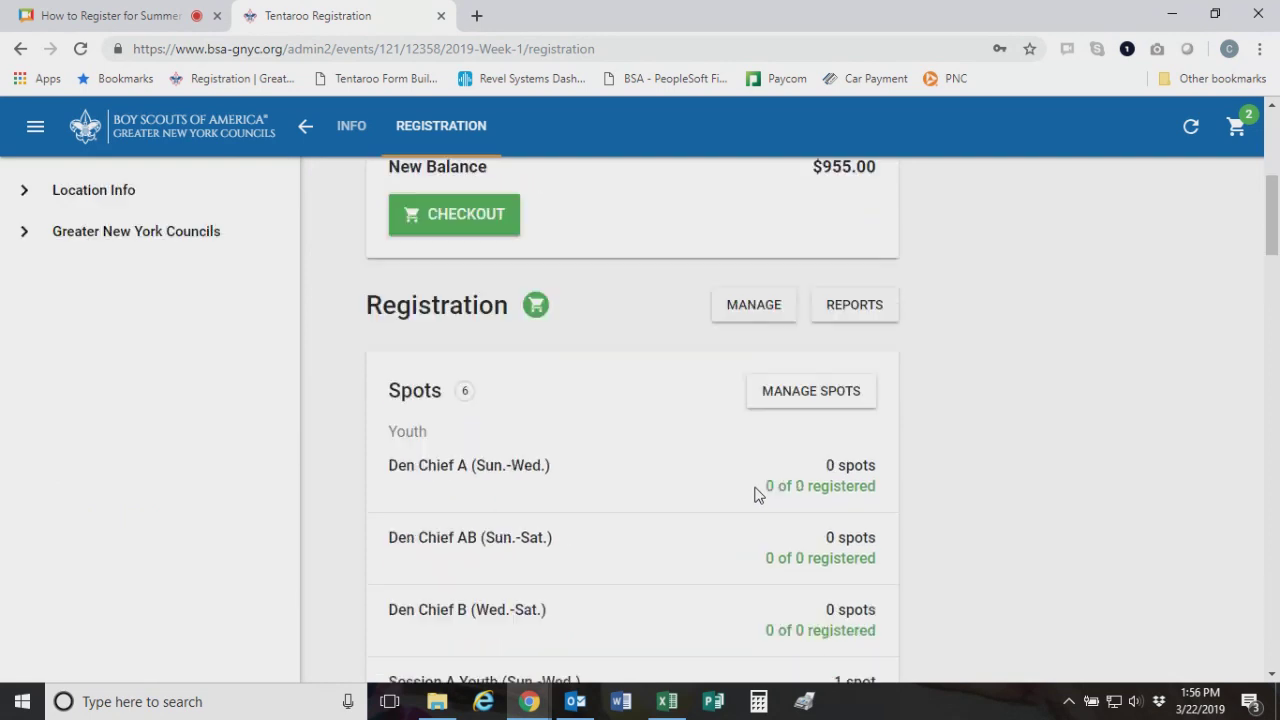
pyautogui.scroll(-5, 757, 494)
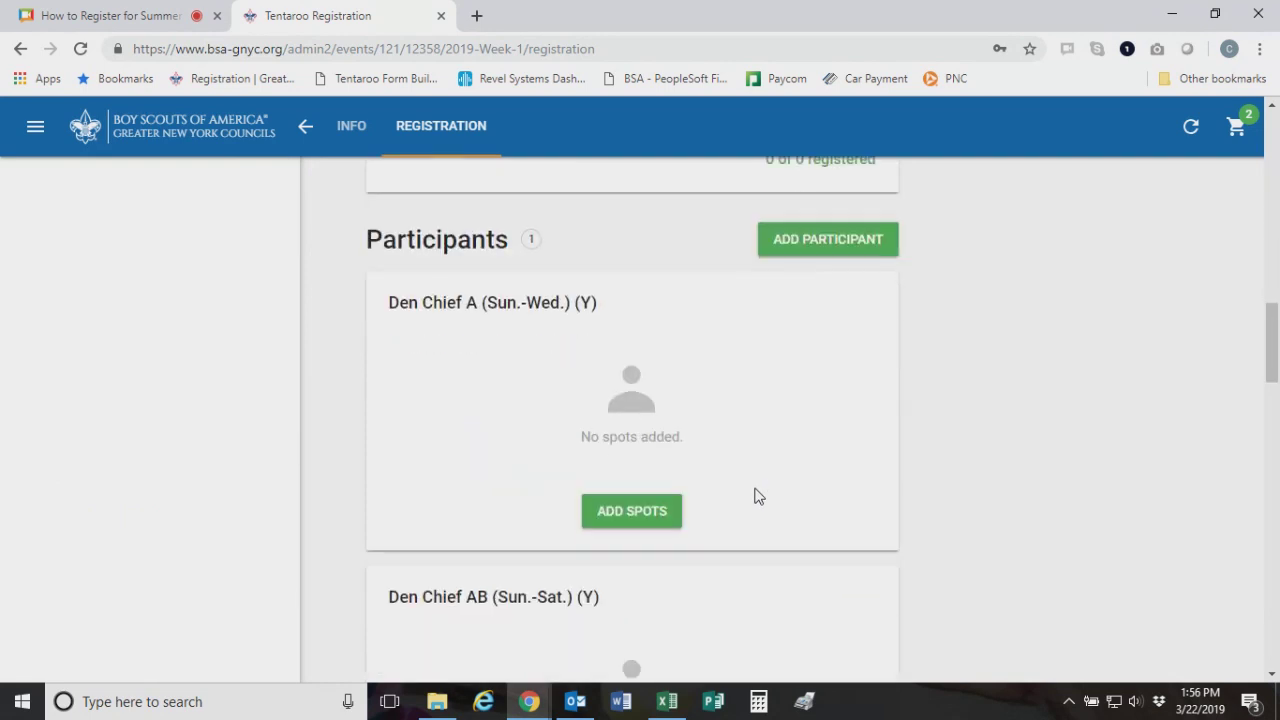
pyautogui.click(809, 247)
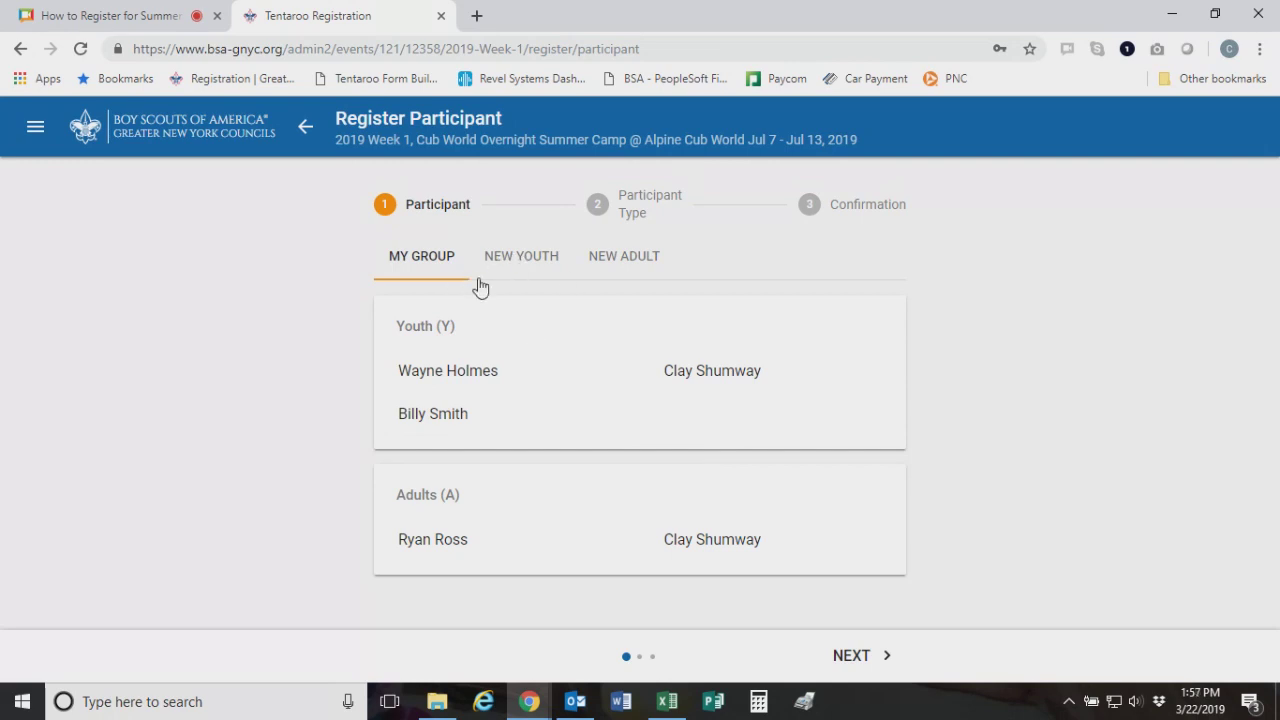
# Switch to adding a brand-new youth and enter the child's first and last name
pyautogui.click(531, 262)
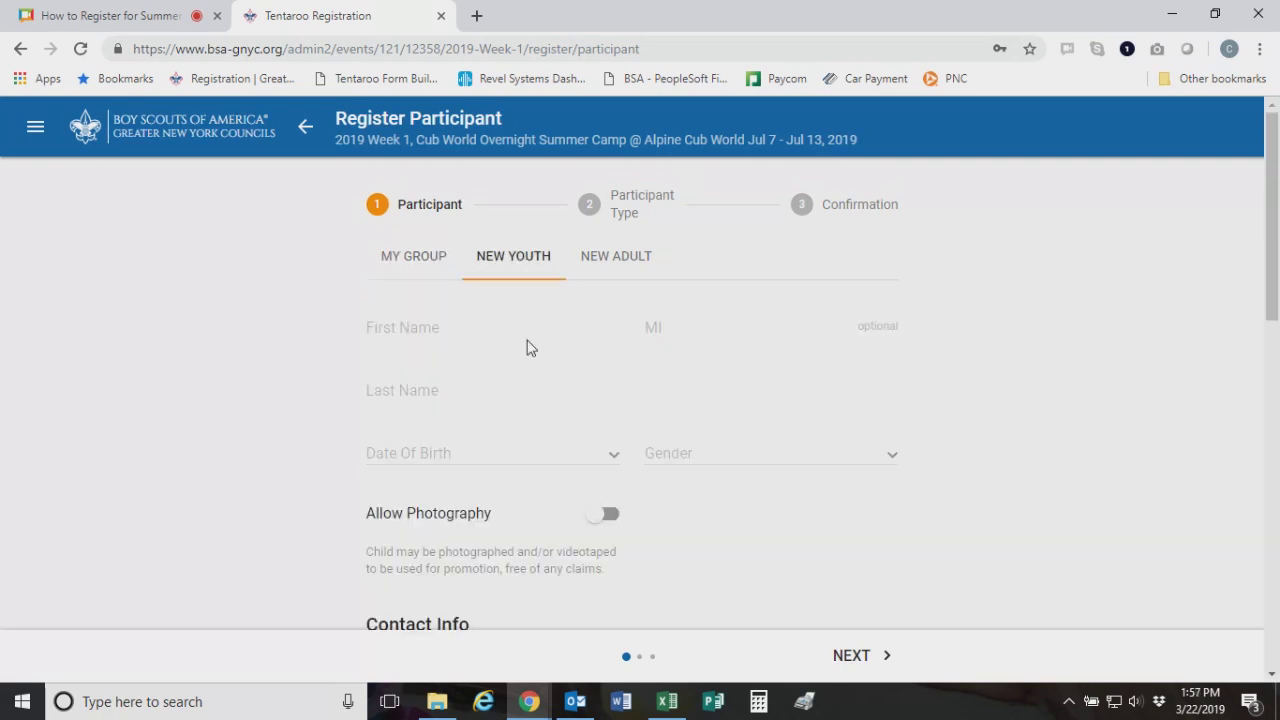
pyautogui.click(440, 330)
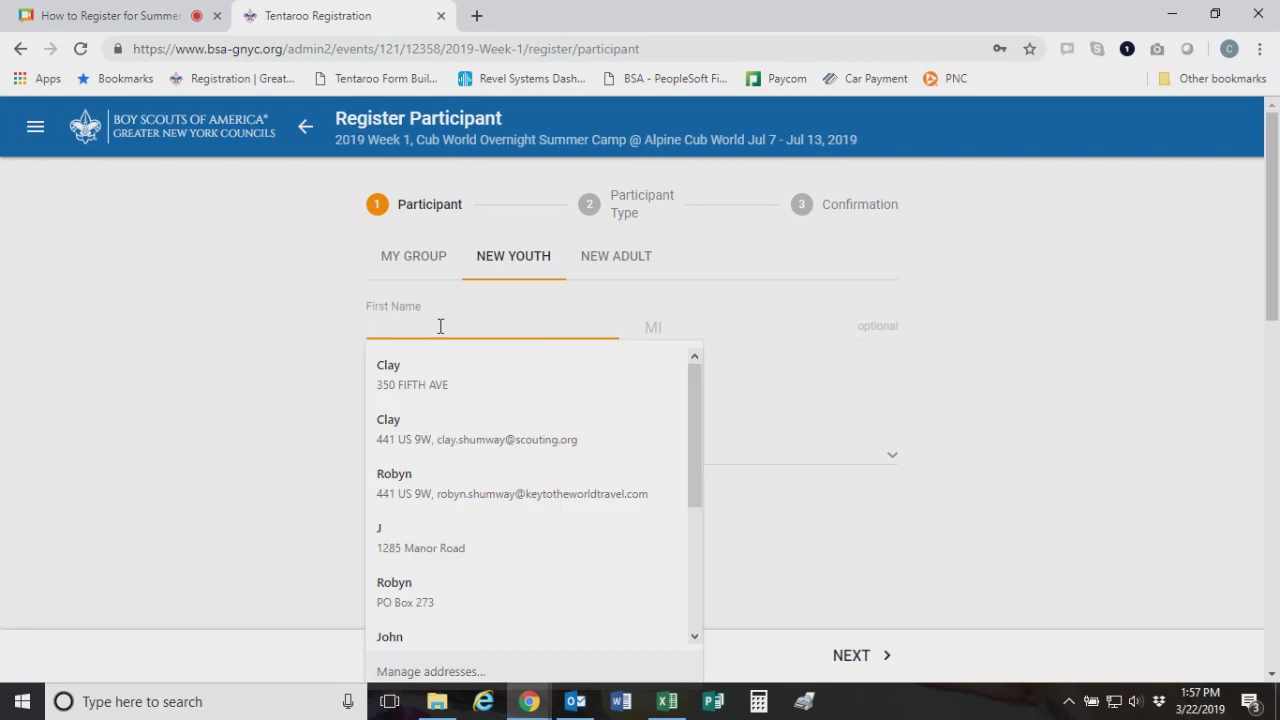
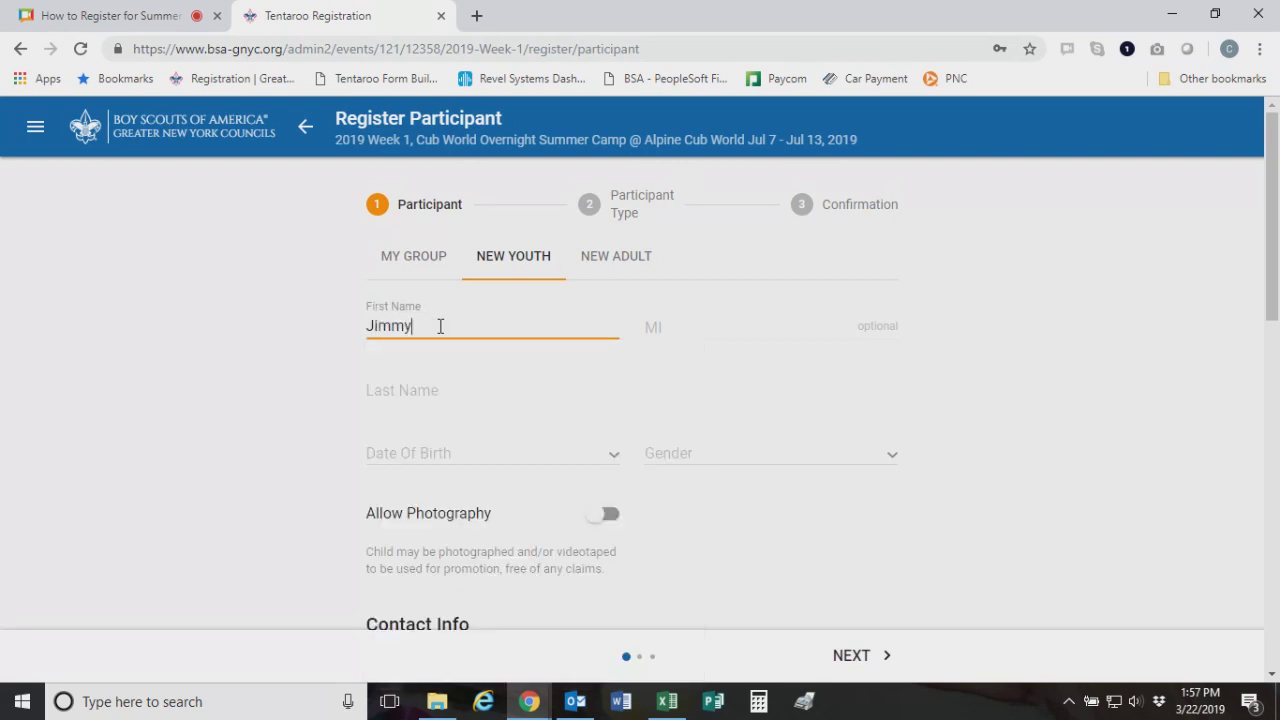
pyautogui.press('Tab')
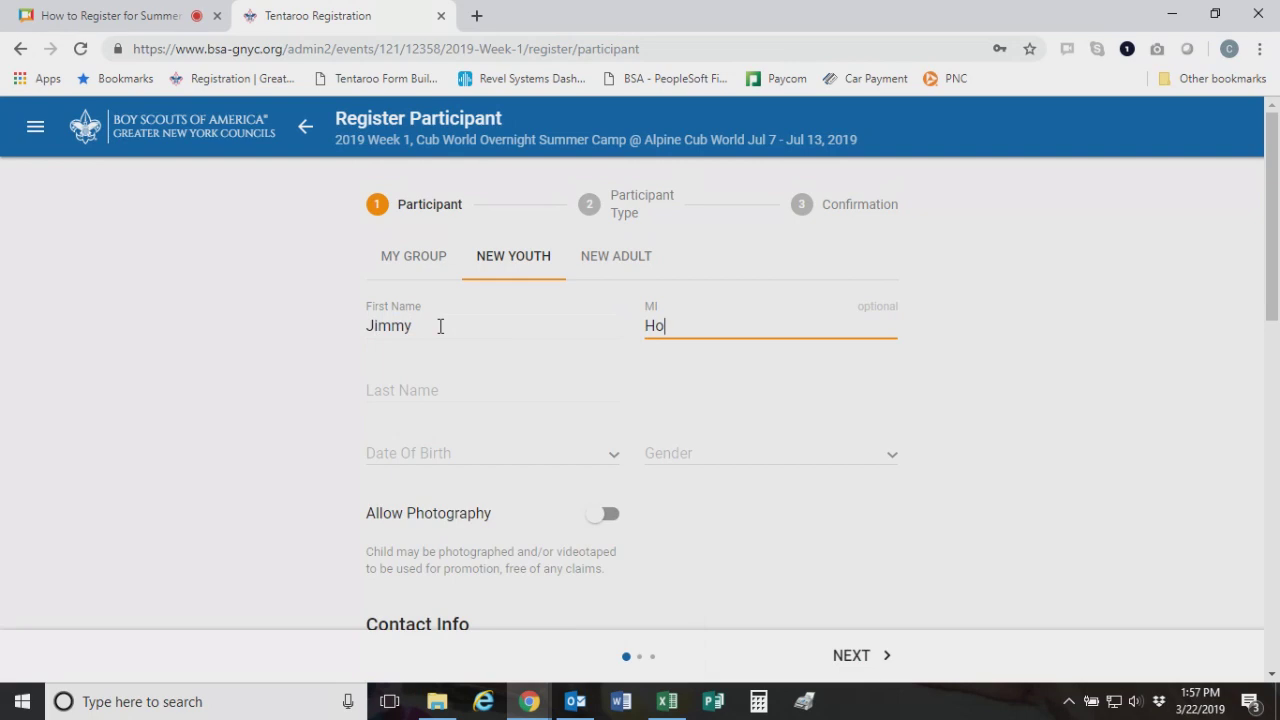
pyautogui.click(396, 386)
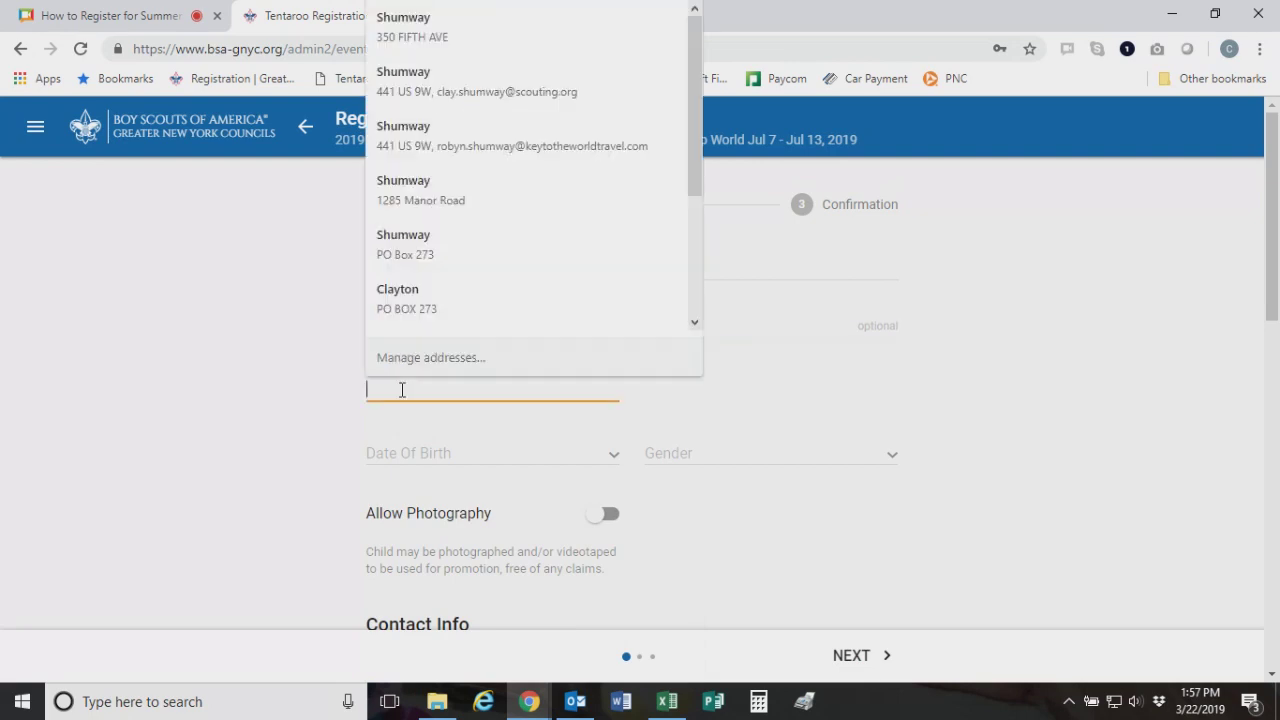
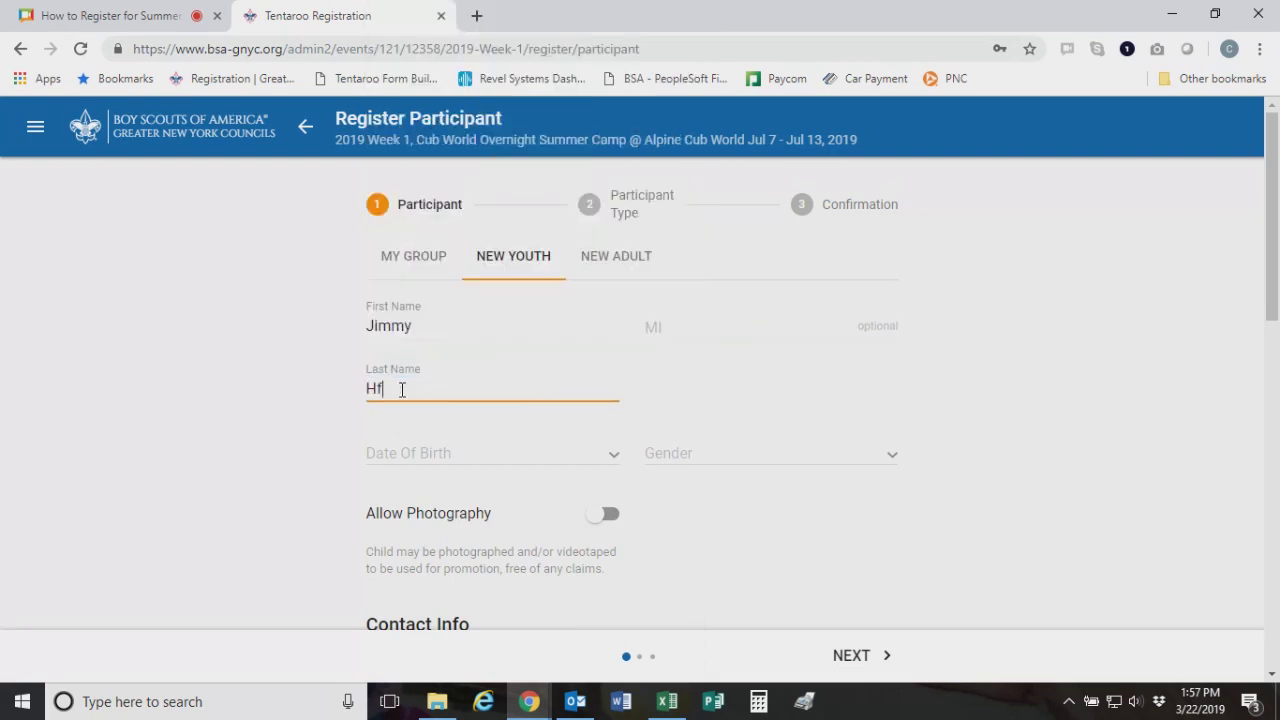
pyautogui.click(490, 462)
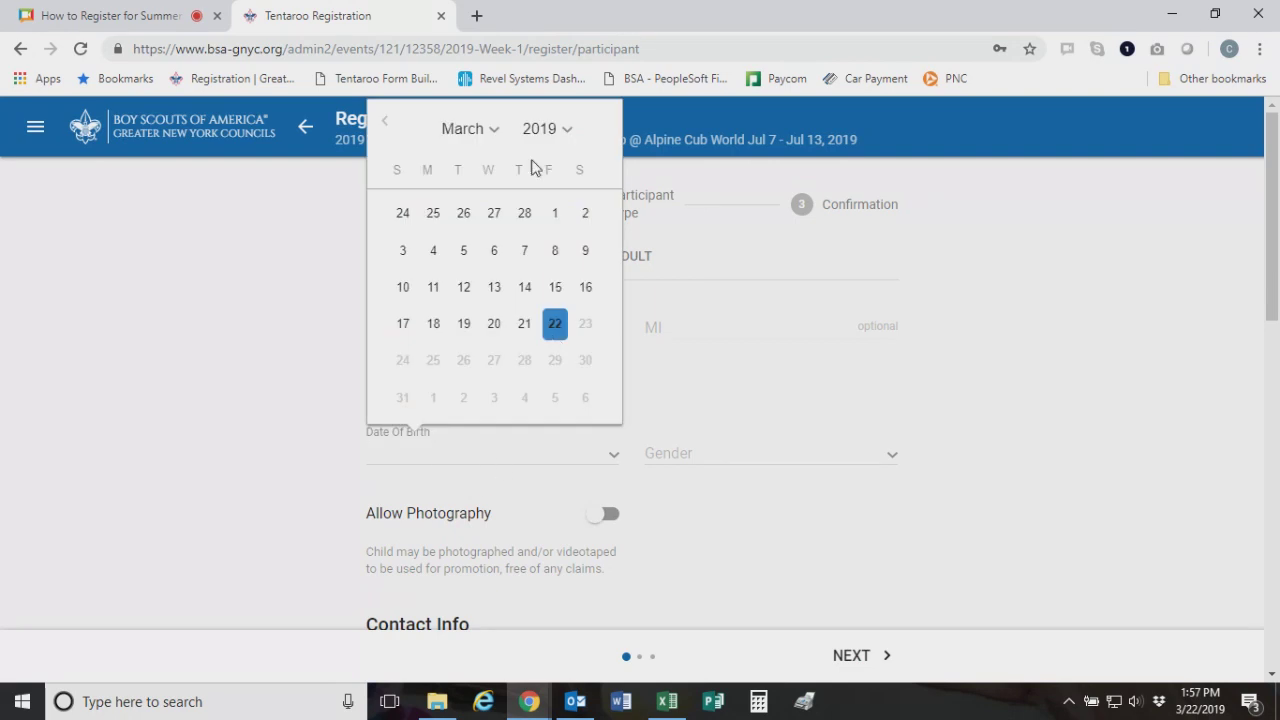
pyautogui.click(550, 131)
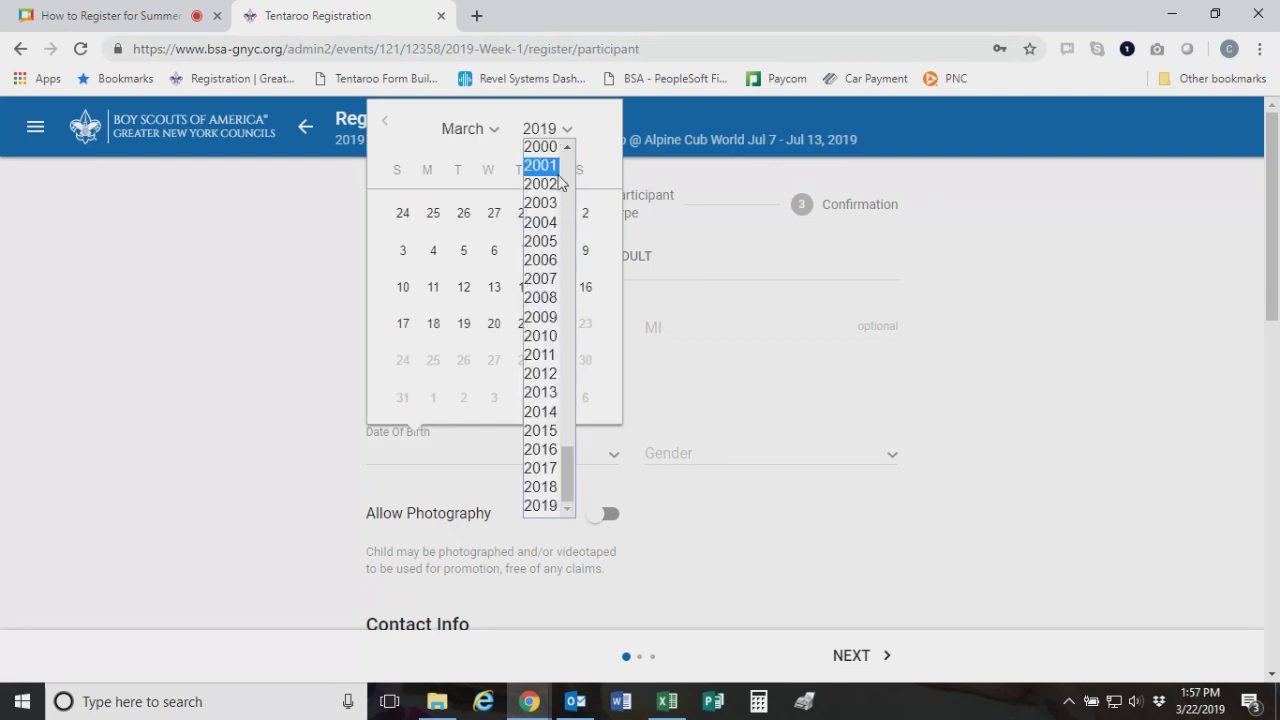
pyautogui.click(545, 354)
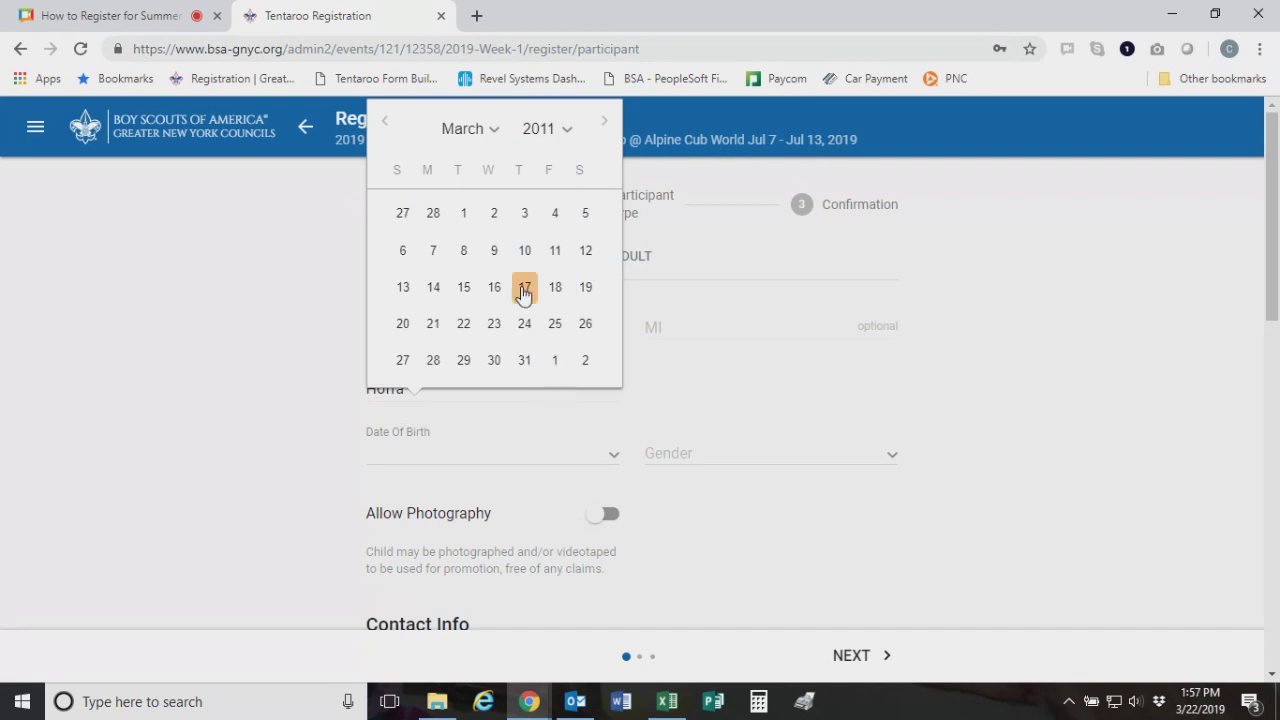
pyautogui.click(523, 288)
pyautogui.click(692, 462)
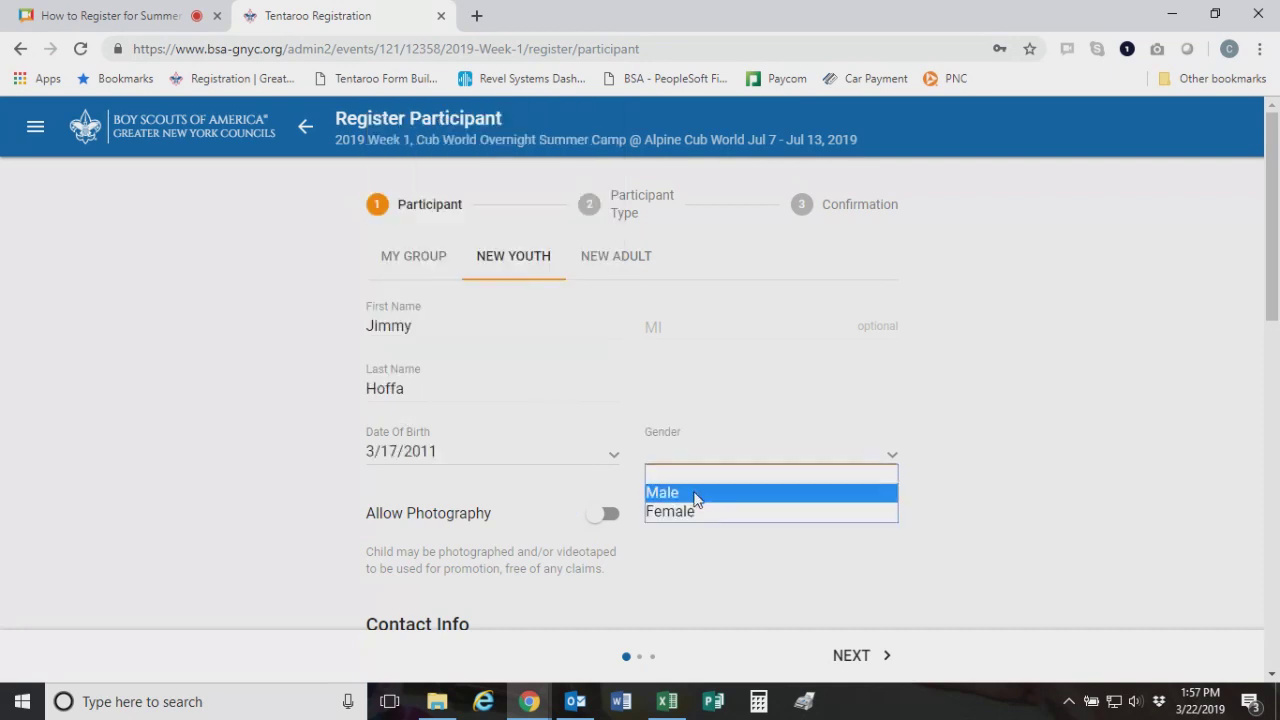
pyautogui.click(694, 493)
pyautogui.scroll(-3, 669, 440)
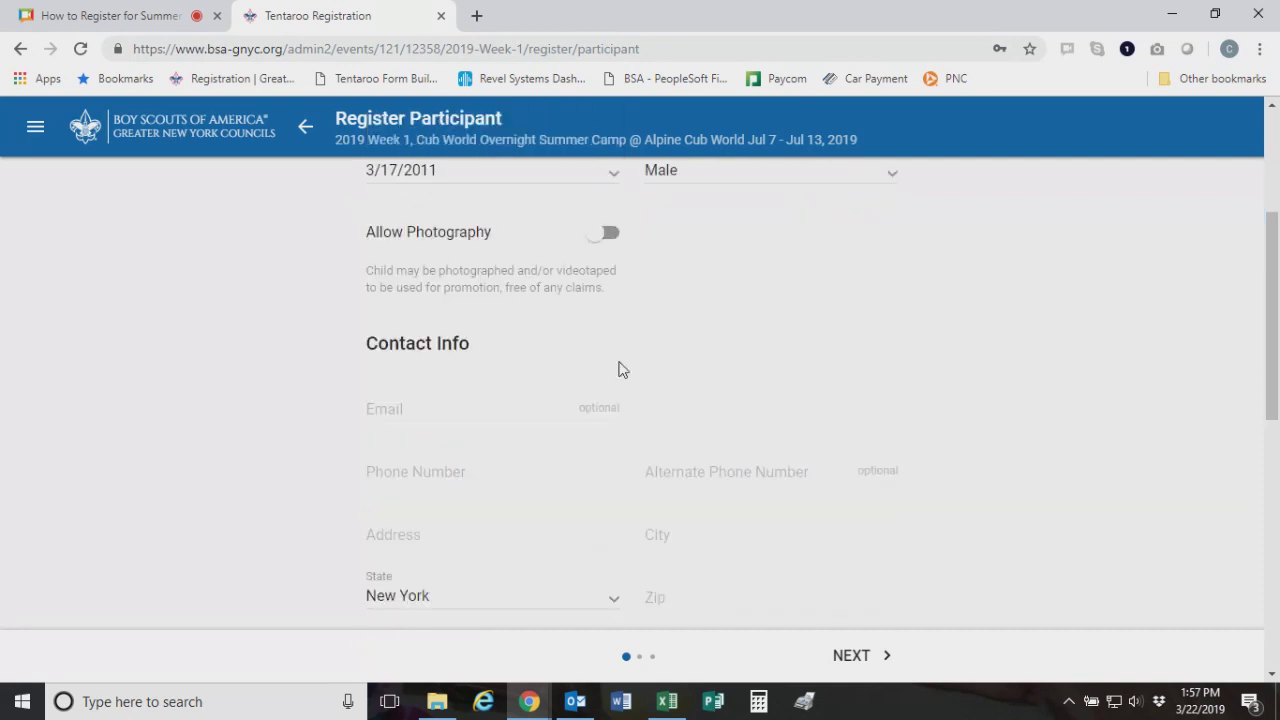
# Turn on Allow Photography and enter the youth's phone number
pyautogui.click(598, 236)
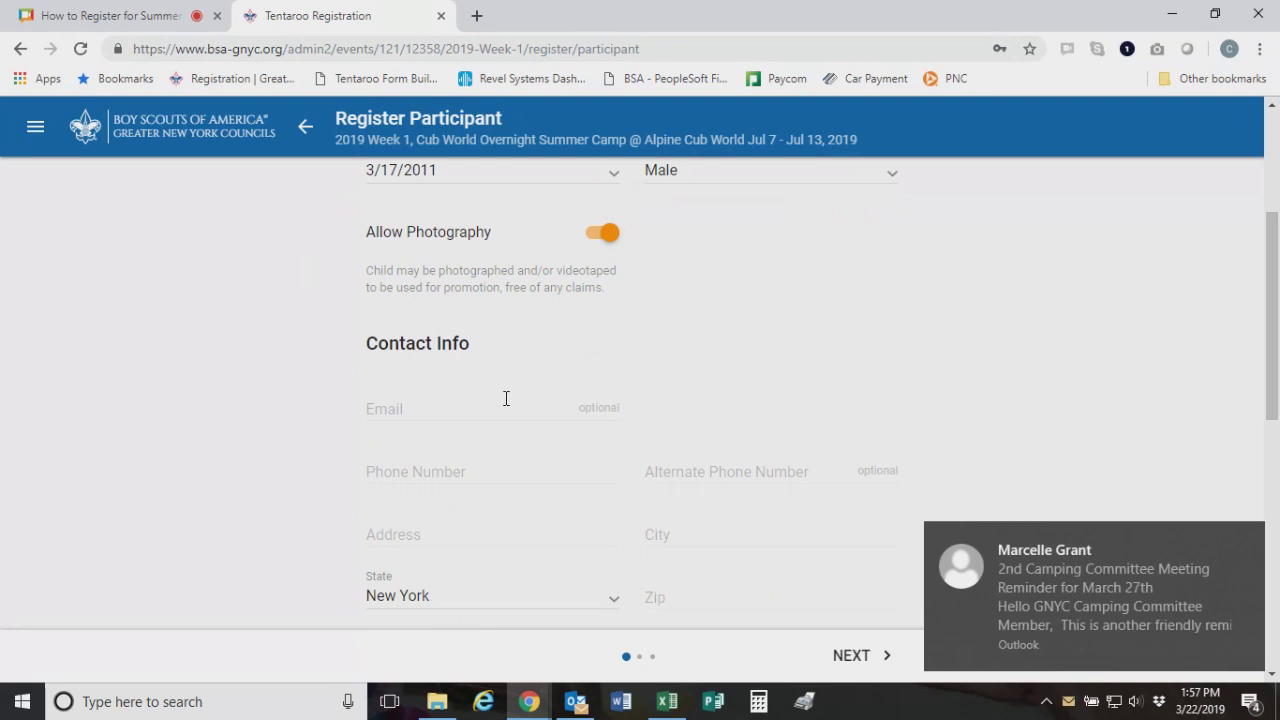
pyautogui.click(1248, 541)
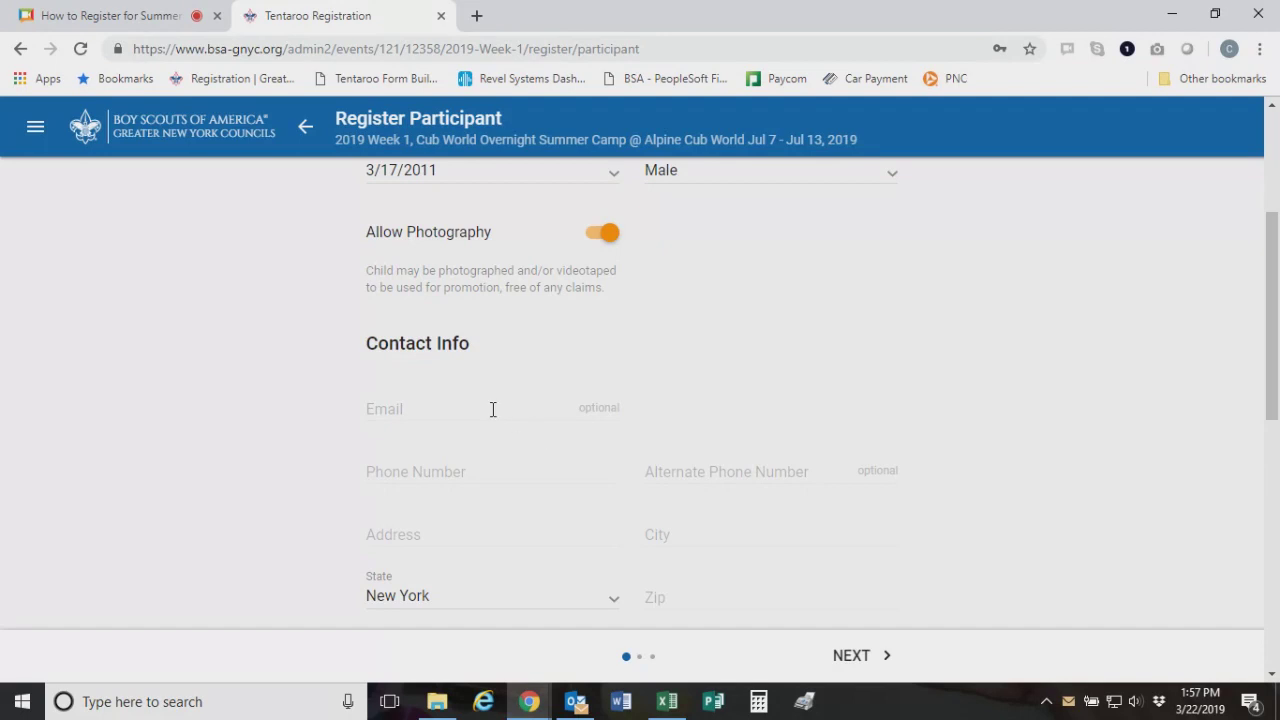
pyautogui.click(408, 419)
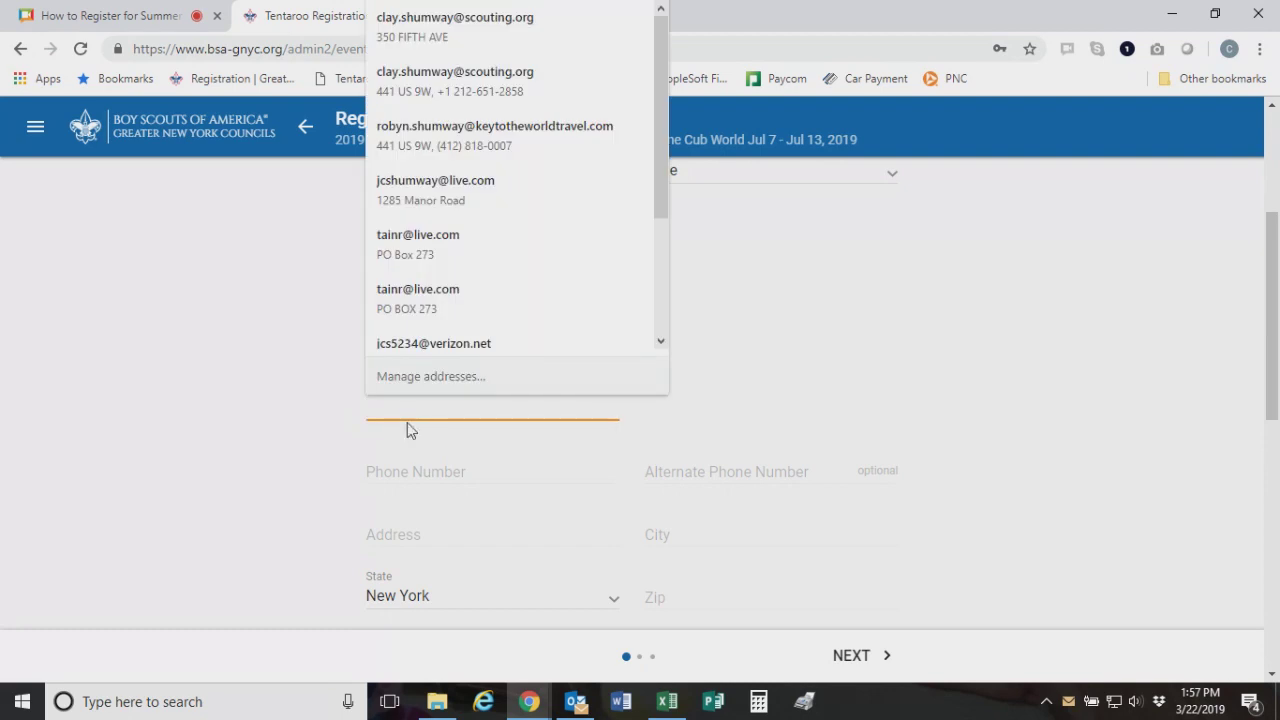
pyautogui.click(404, 478)
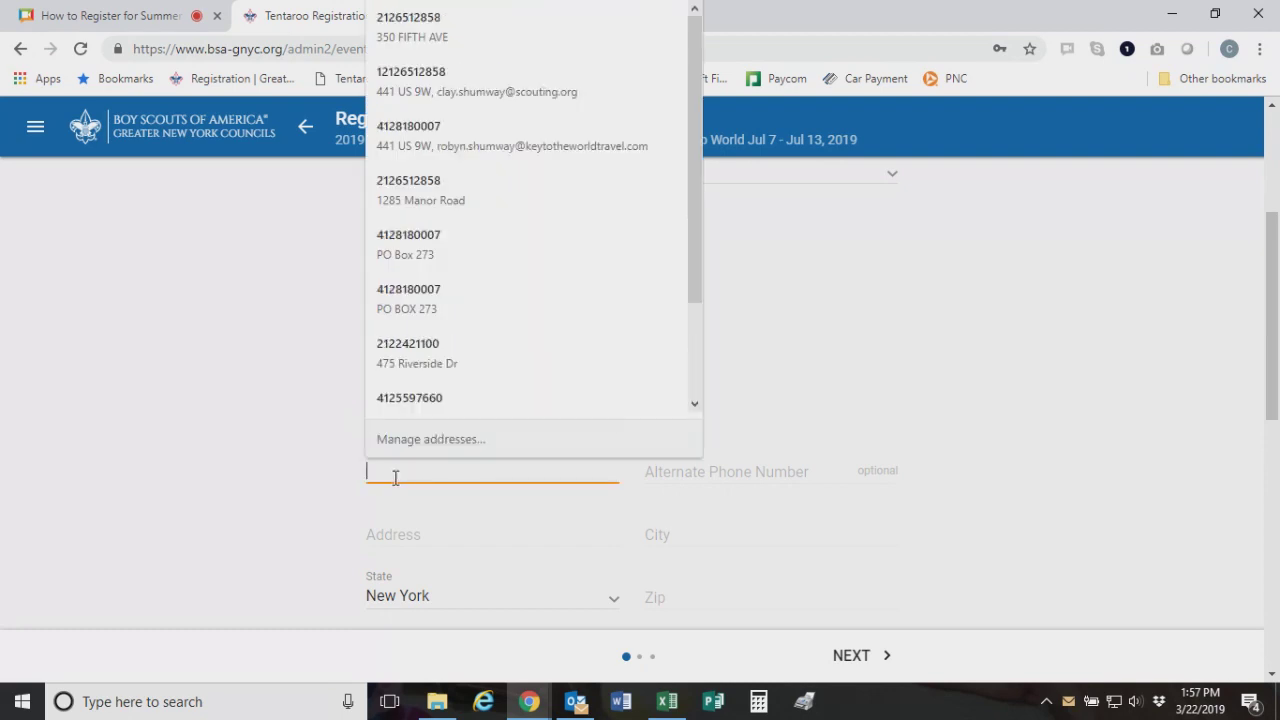
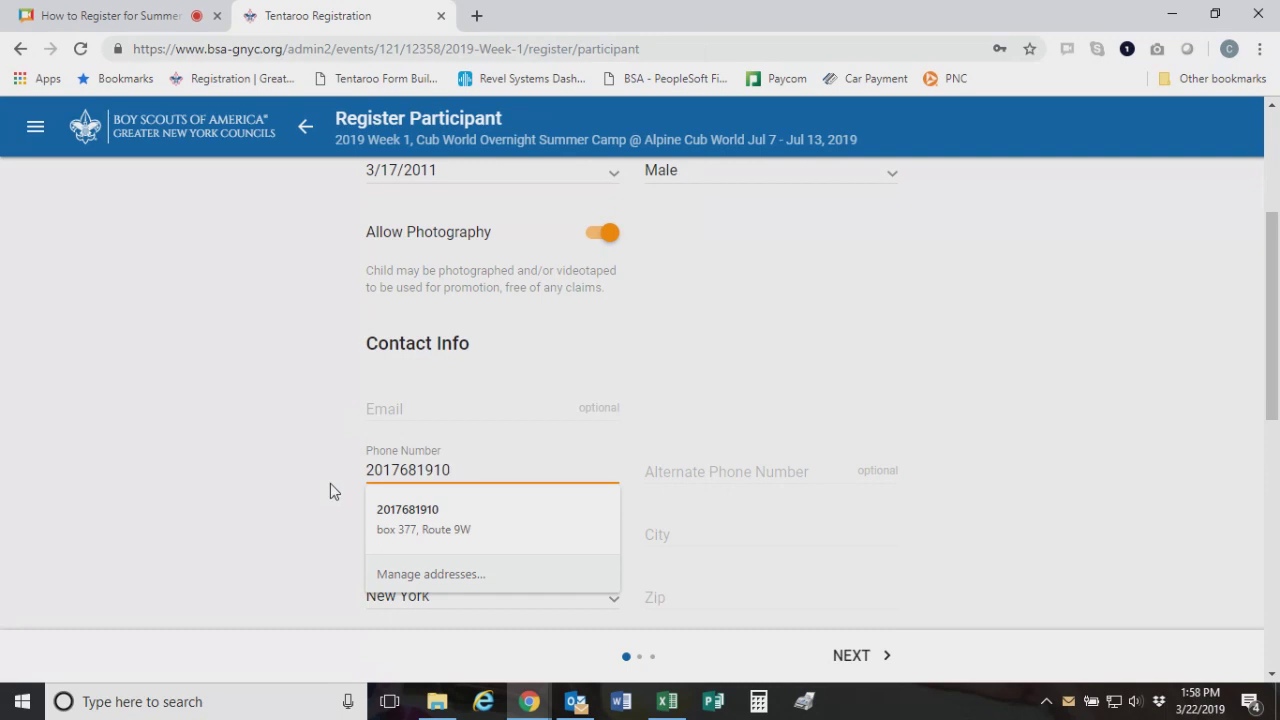
pyautogui.click(342, 497)
# Enter the youth's street address, city, New Jersey as the state, and zip code
pyautogui.scroll(-1, 365, 490)
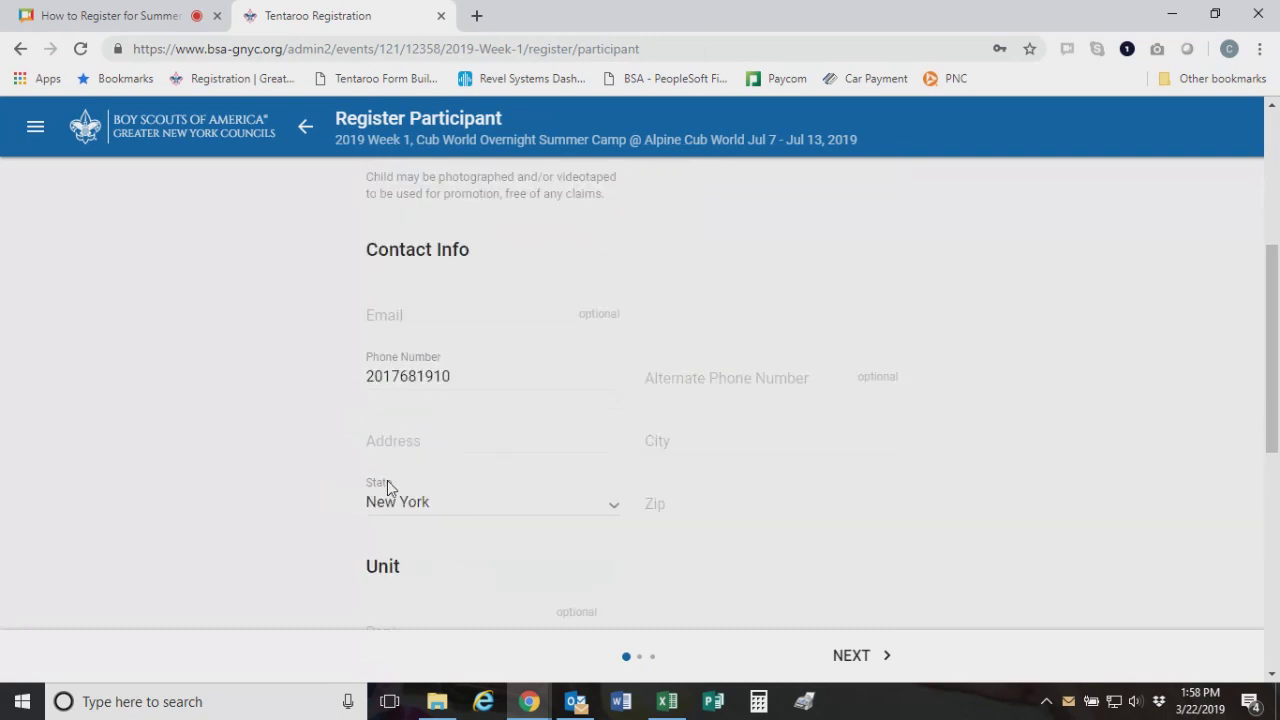
pyautogui.click(460, 444)
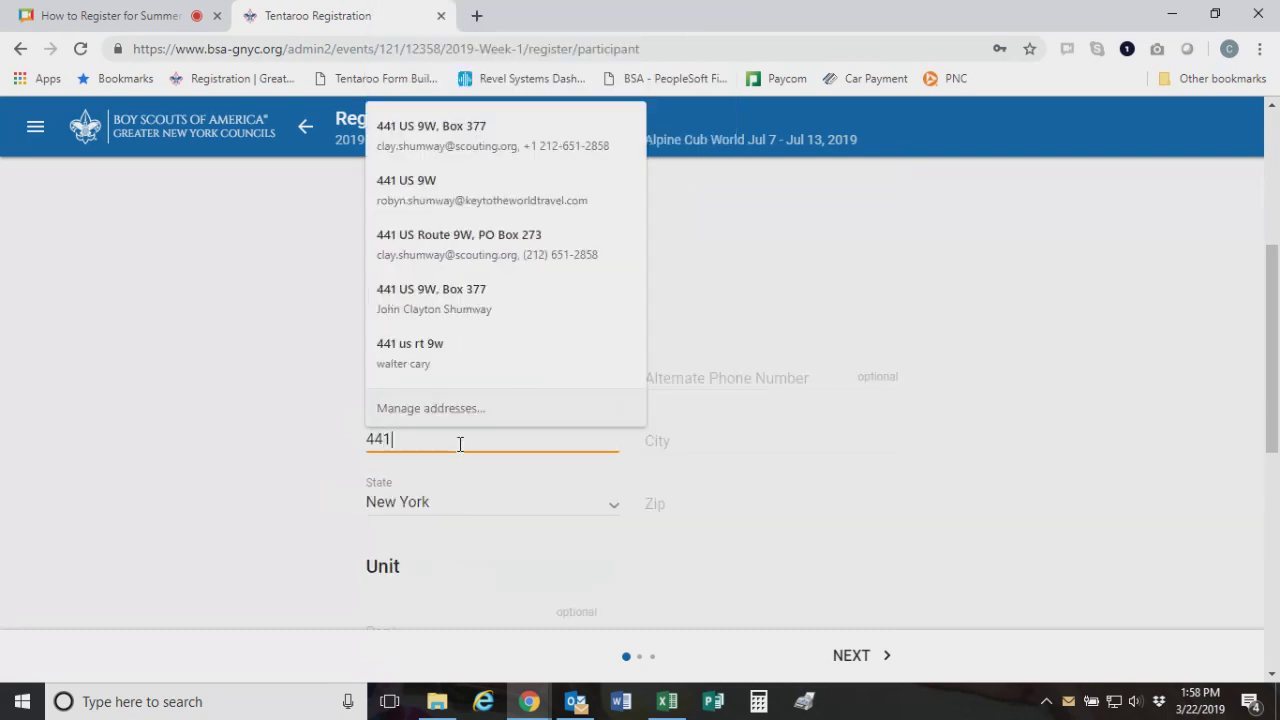
pyautogui.press('Tab')
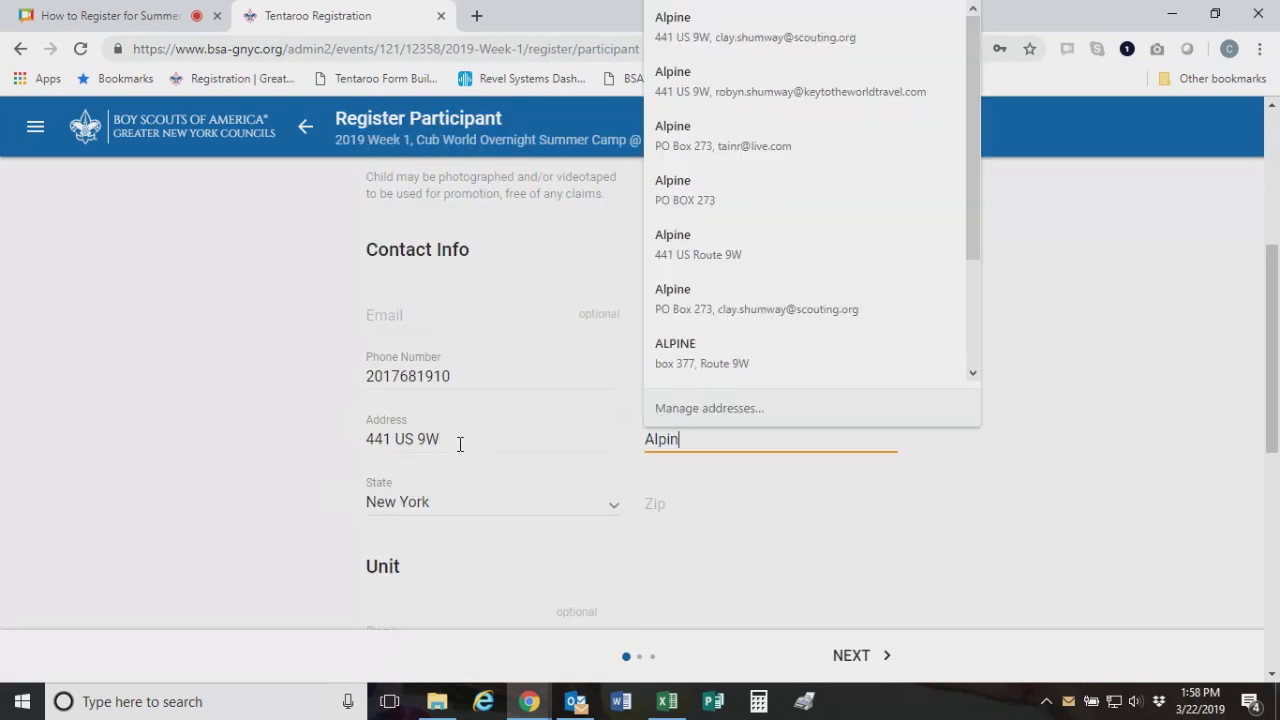
pyautogui.press('Tab')
pyautogui.press('Up')
pyautogui.press('Up')
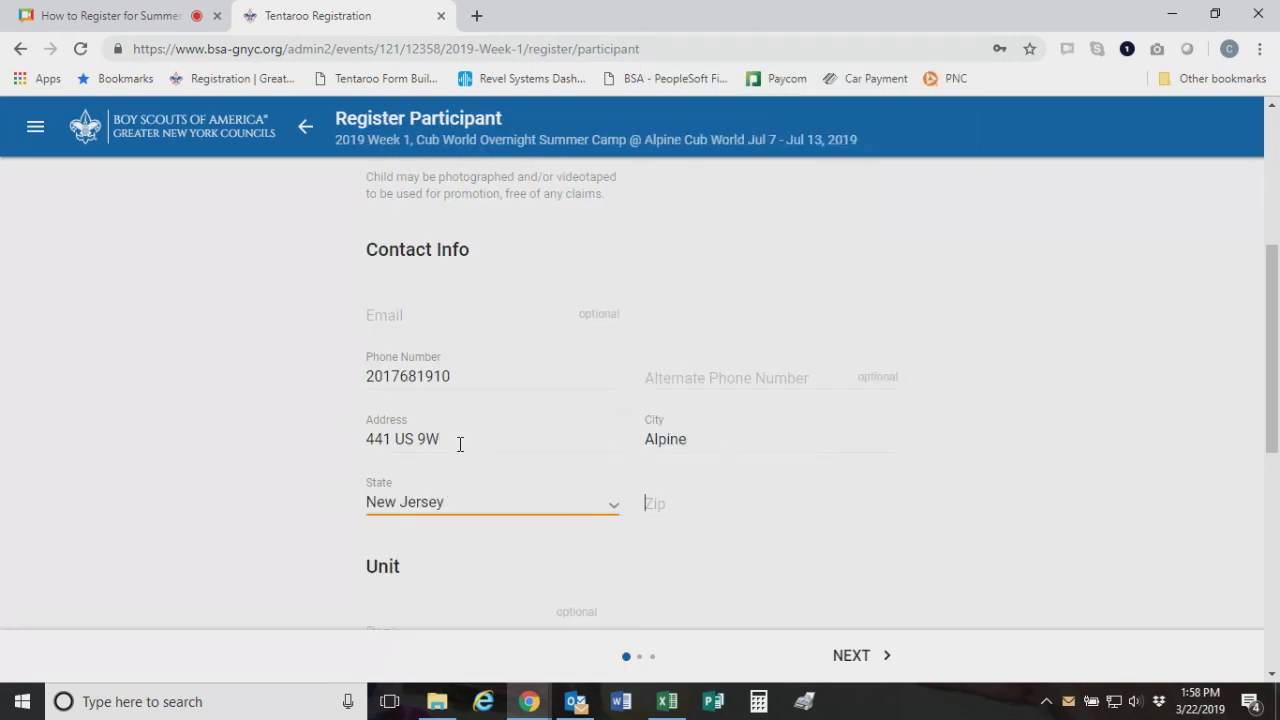
pyautogui.press('Tab')
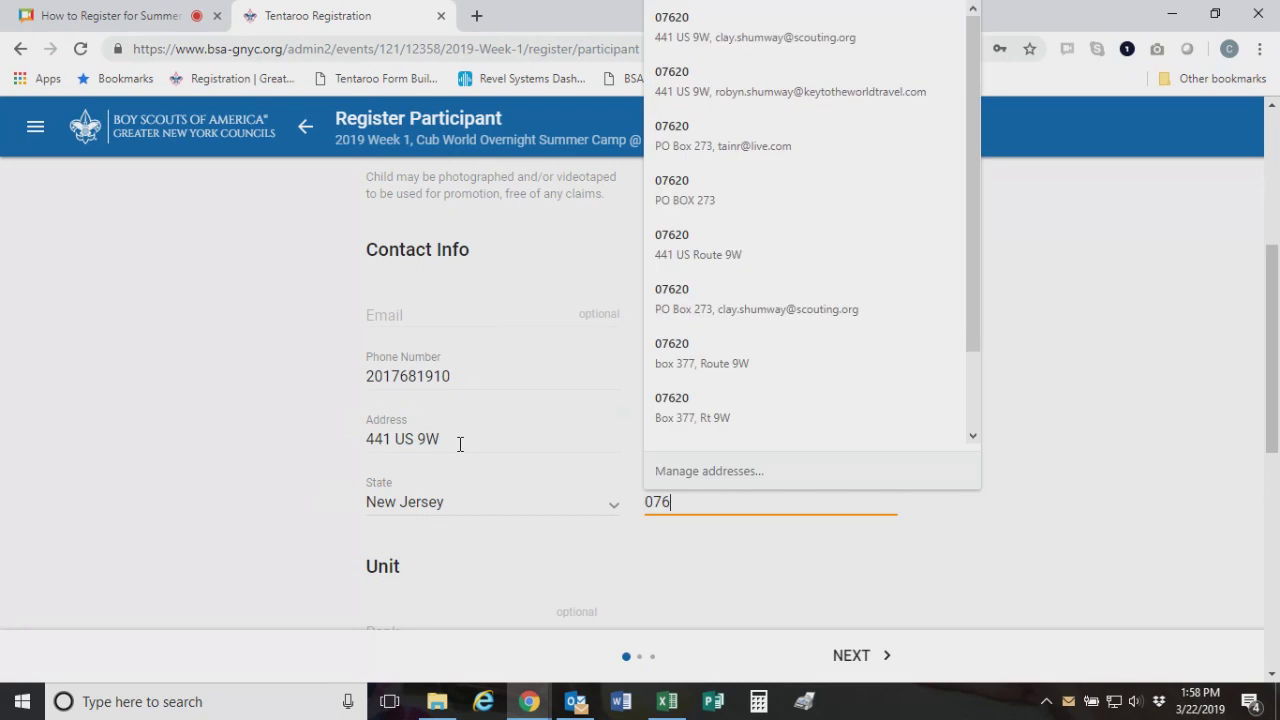
# Set the youth's rank to Bear
pyautogui.scroll(-1, 866, 556)
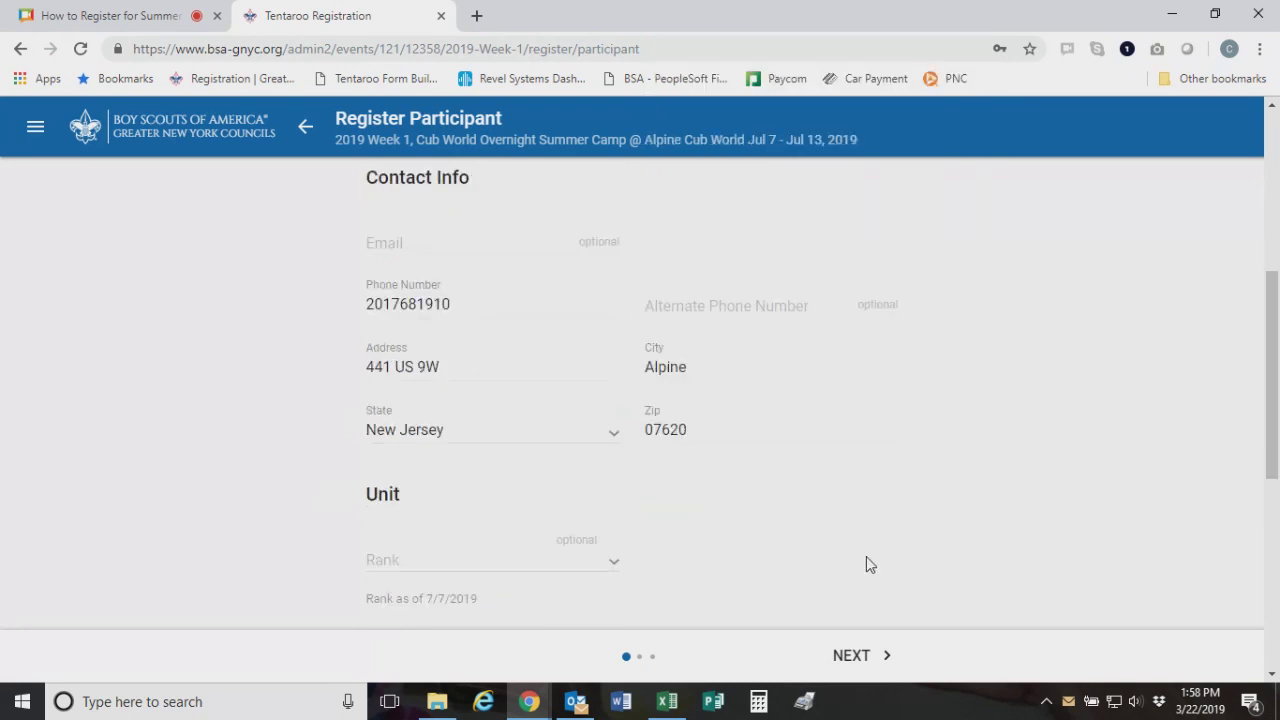
pyautogui.scroll(-3, 866, 560)
pyautogui.click(550, 360)
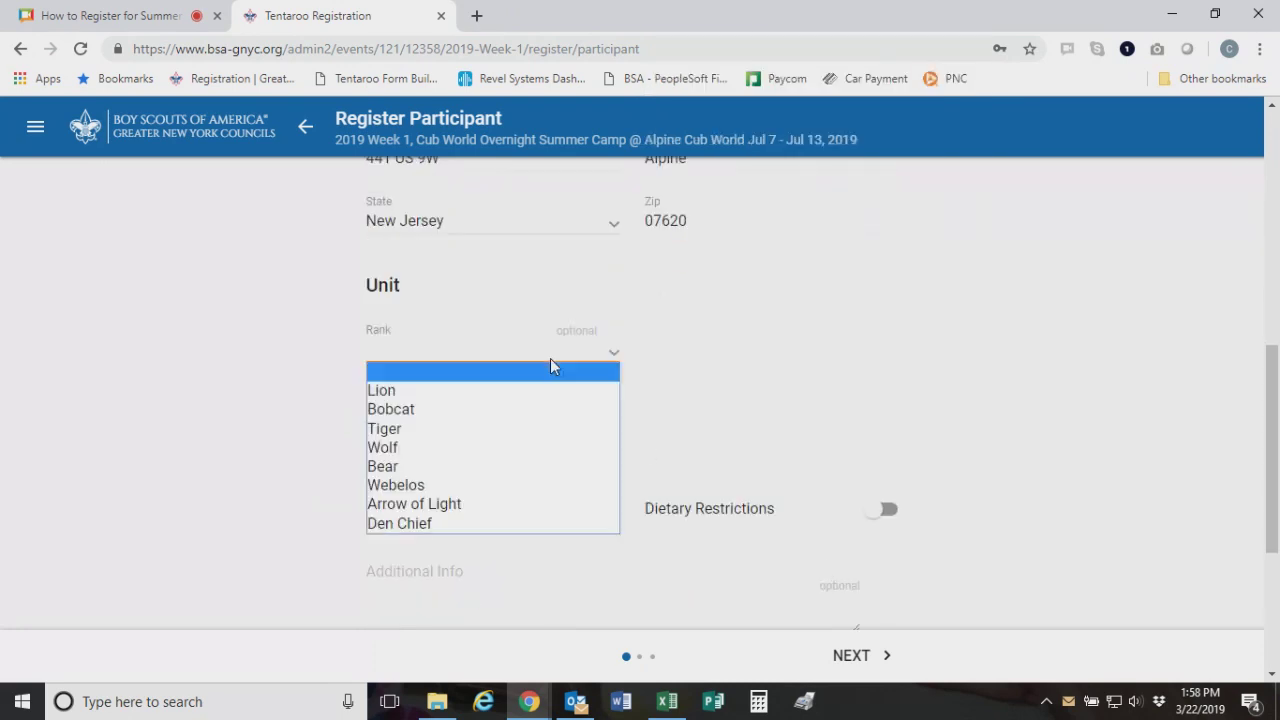
pyautogui.scroll(4, 297, 360)
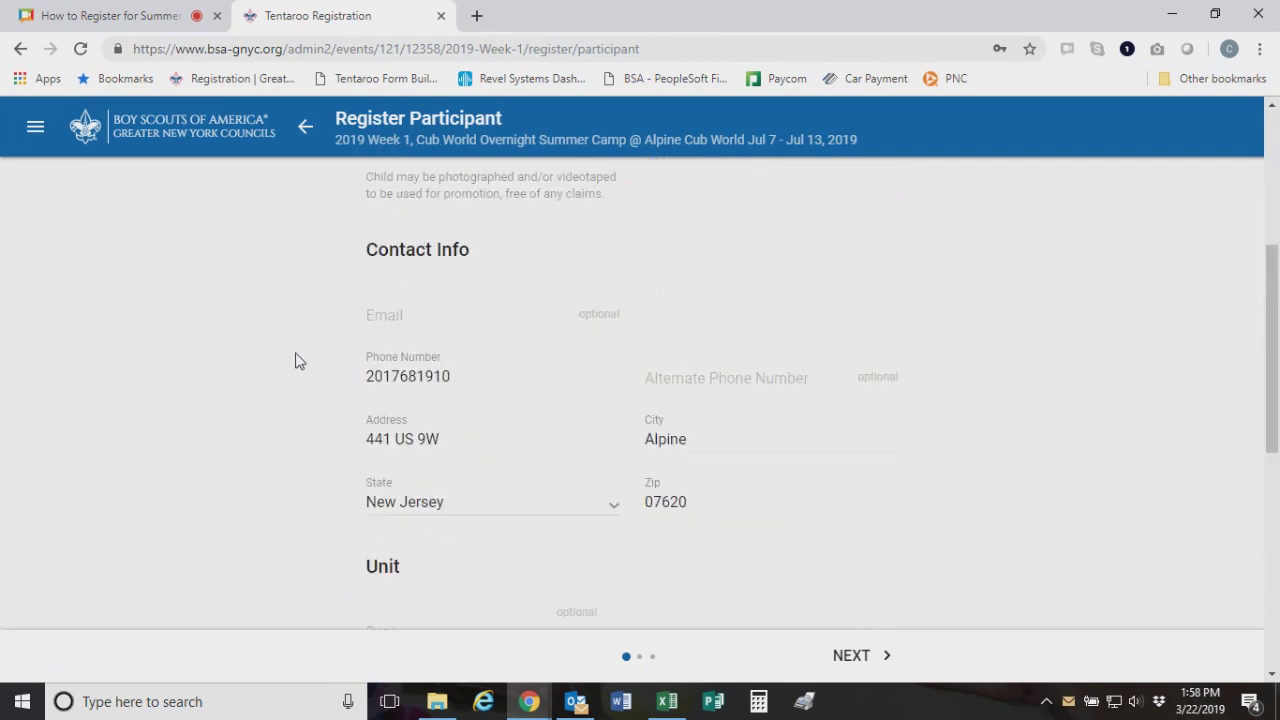
pyautogui.scroll(3, 296, 360)
pyautogui.scroll(-7, 296, 360)
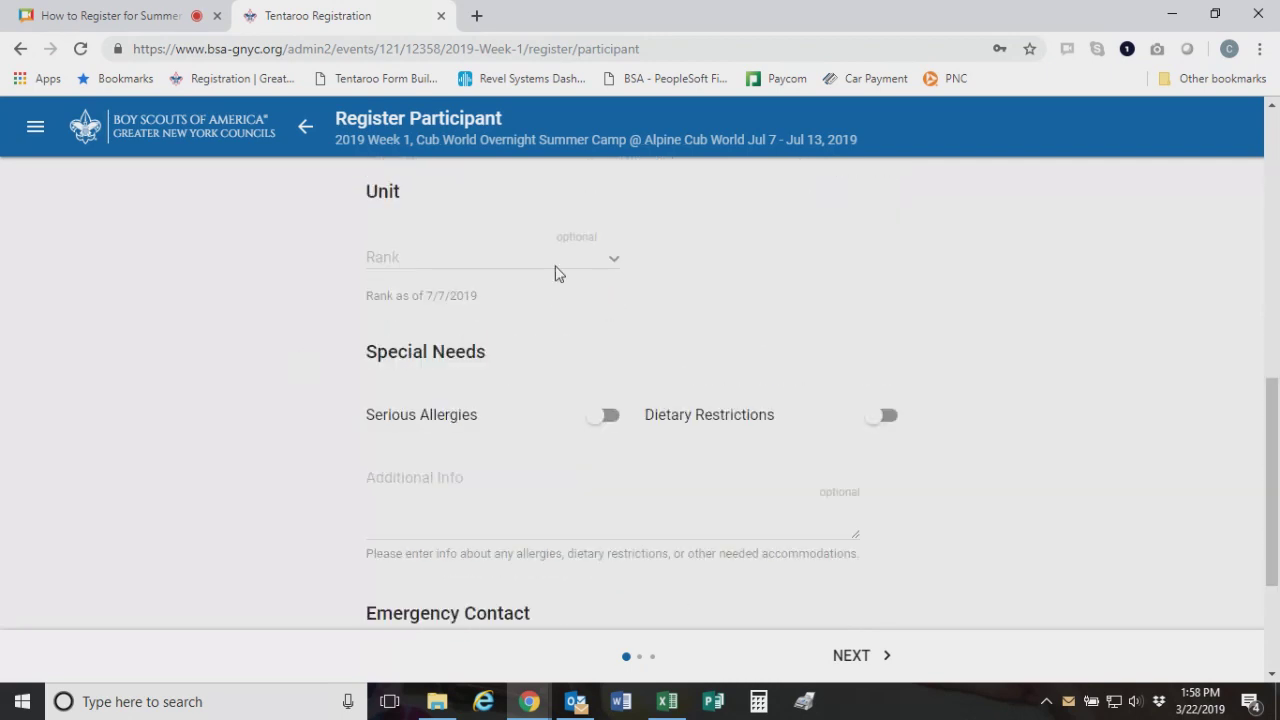
pyautogui.click(556, 268)
pyautogui.click(508, 374)
# Fill in the emergency contact's name and phone number
pyautogui.scroll(-2, 1106, 407)
pyautogui.click(473, 456)
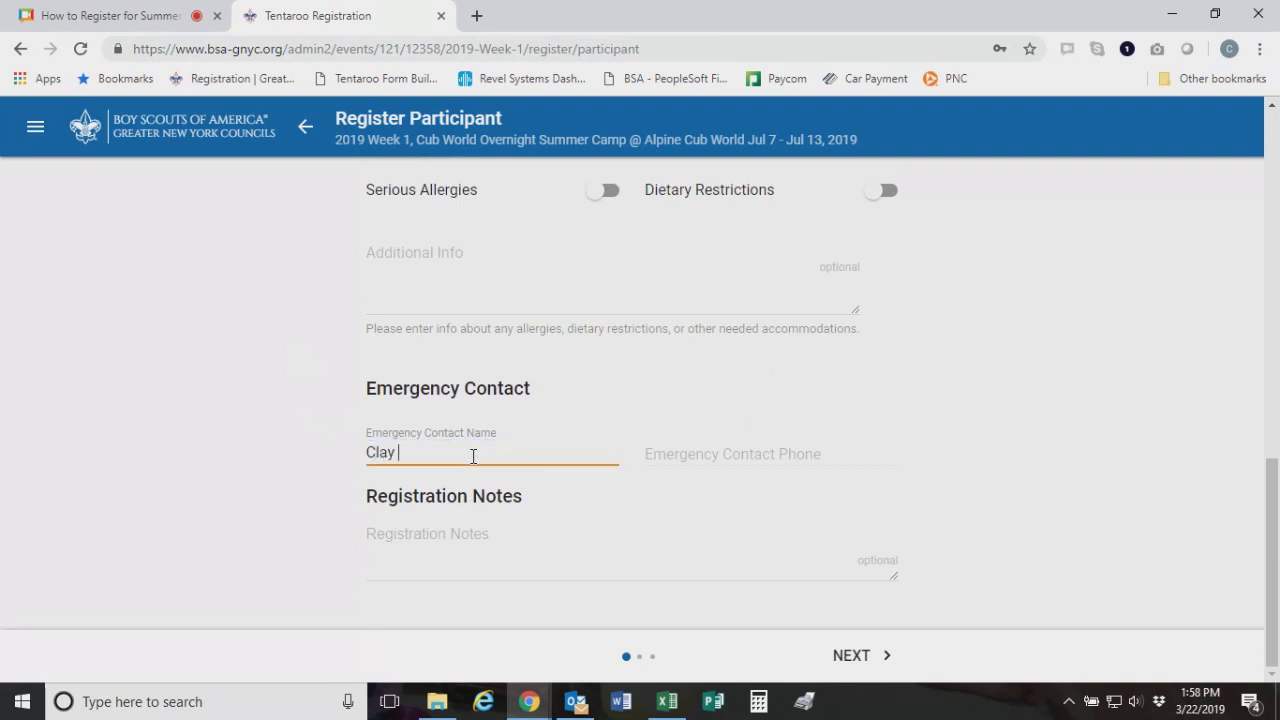
pyautogui.press('Tab')
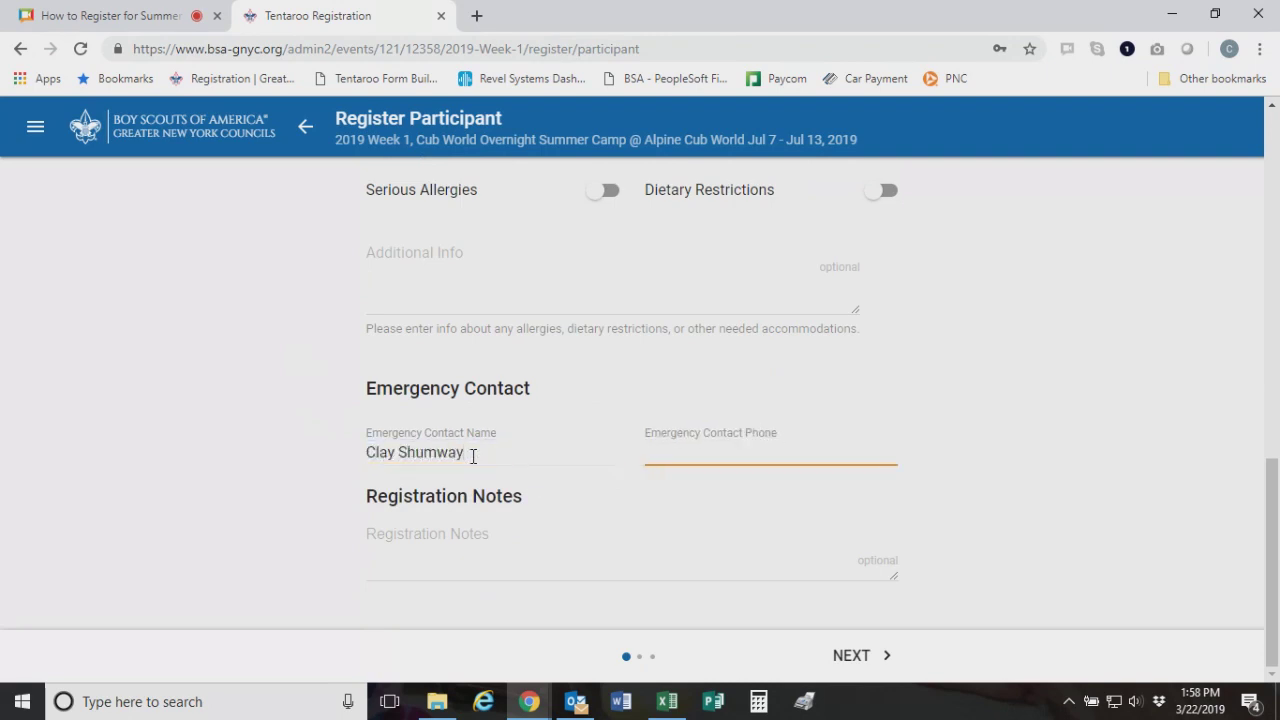
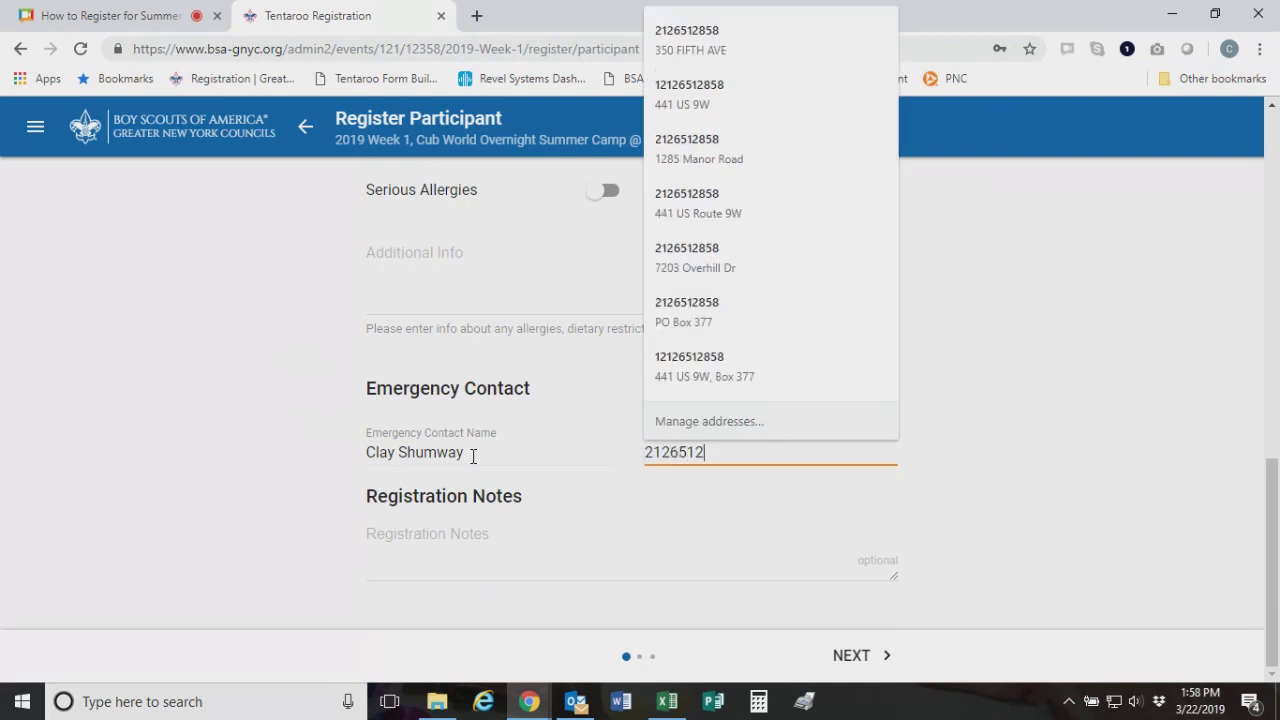
pyautogui.click(462, 408)
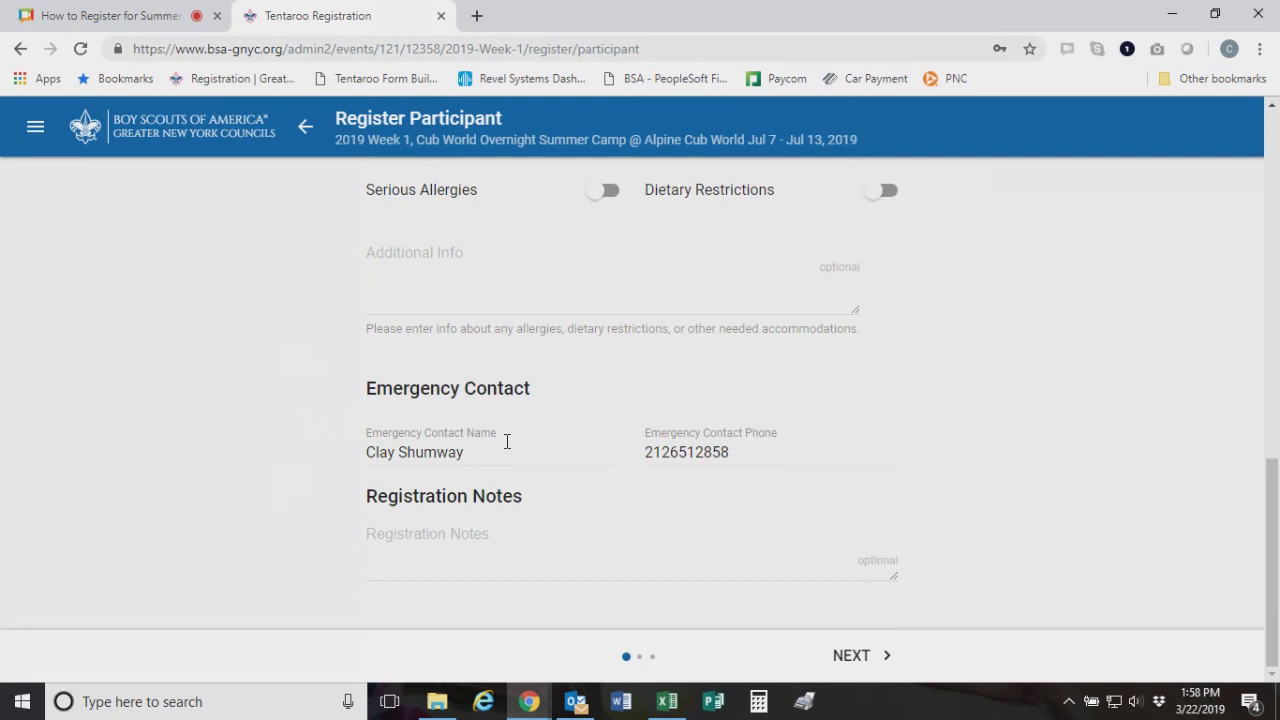
pyautogui.scroll(3, 508, 335)
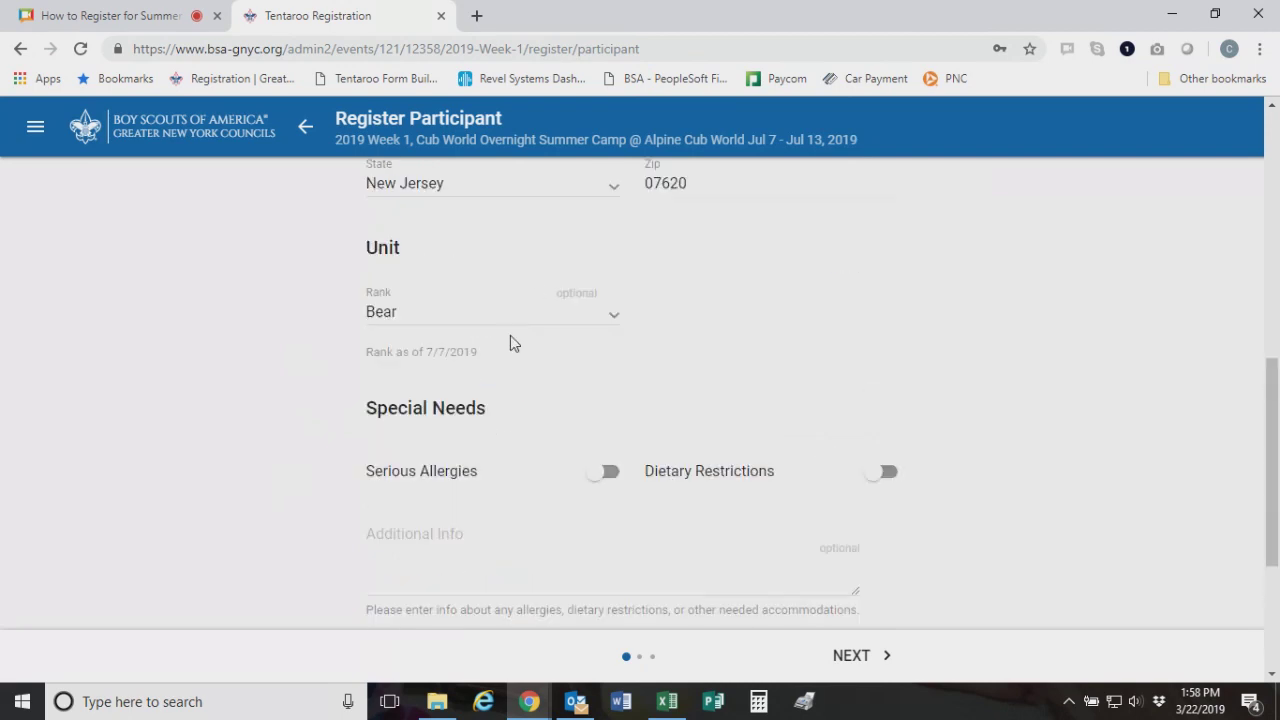
pyautogui.scroll(1, 569, 316)
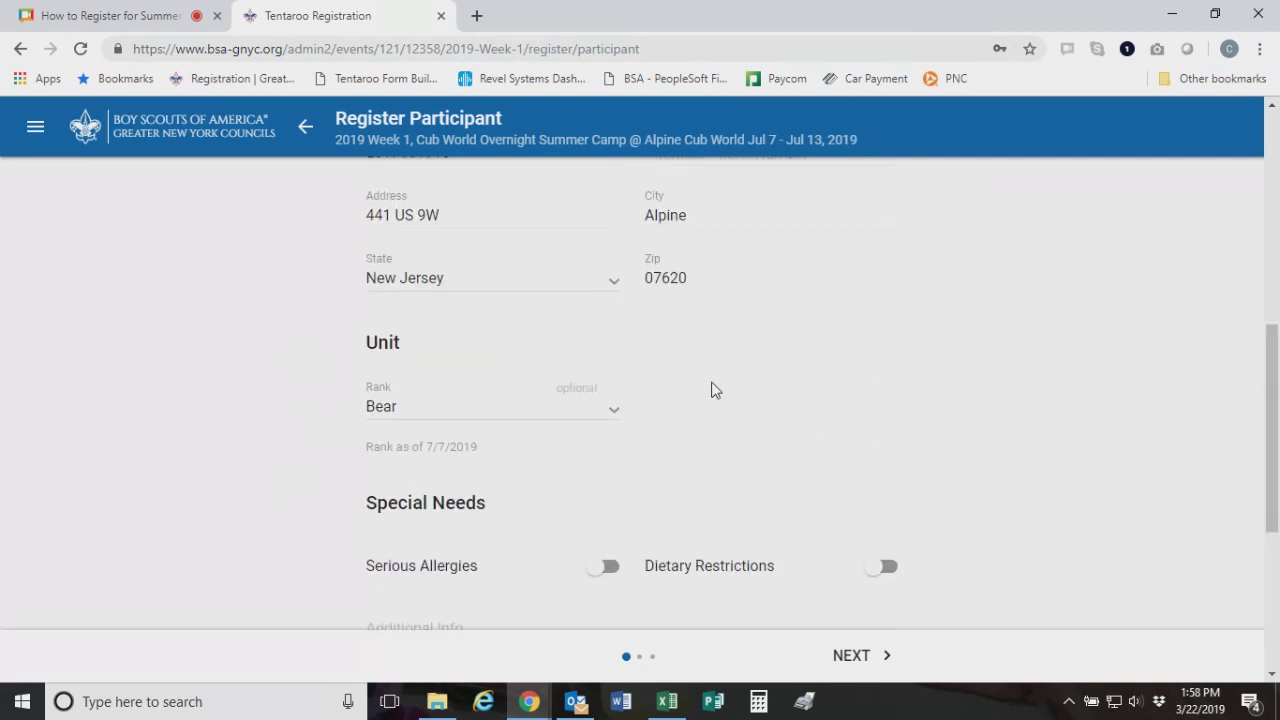
pyautogui.scroll(2, 711, 389)
pyautogui.scroll(-6, 836, 374)
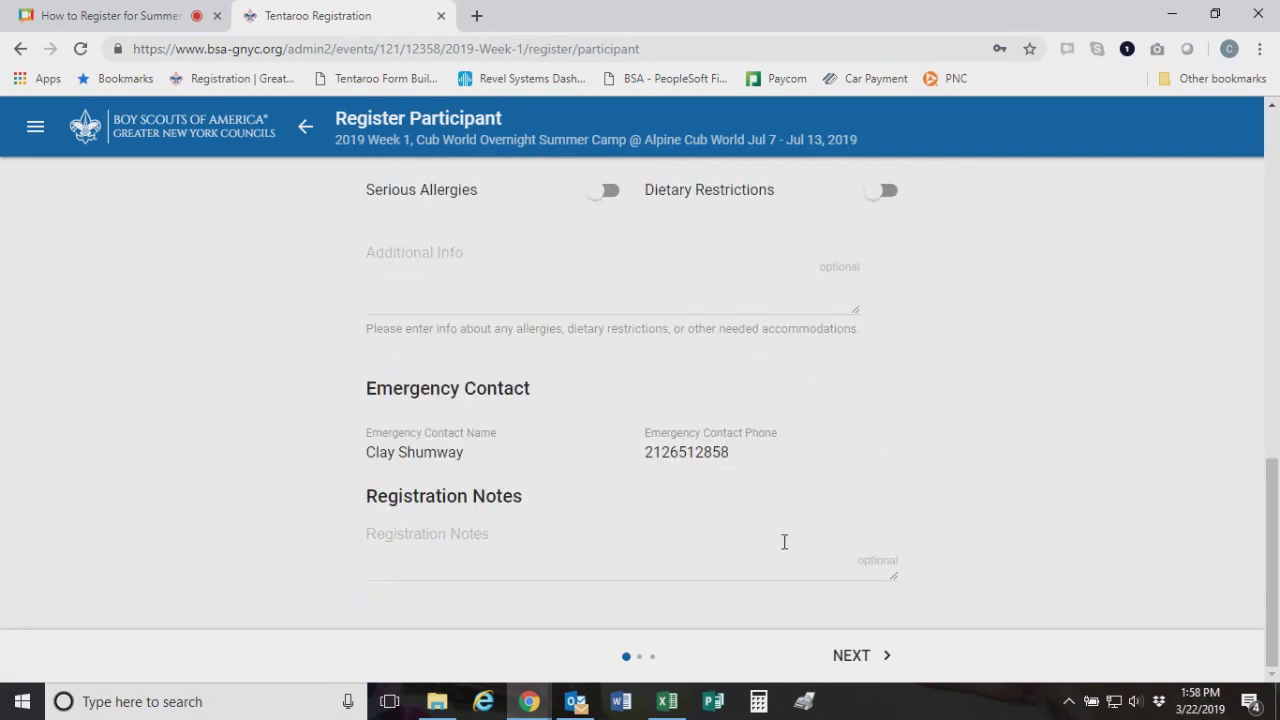
# Register the youth for Session AB Youth with a $120 payment and add it to the cart
pyautogui.click(860, 668)
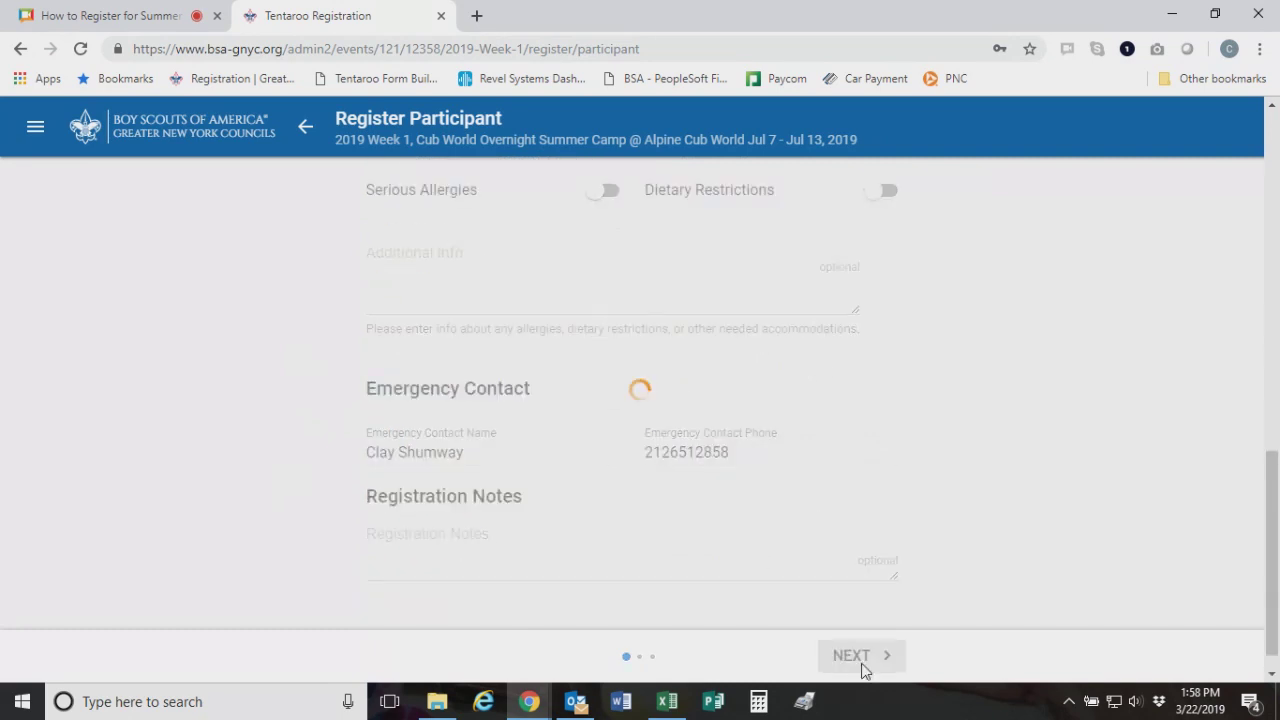
pyautogui.scroll(-2, 771, 452)
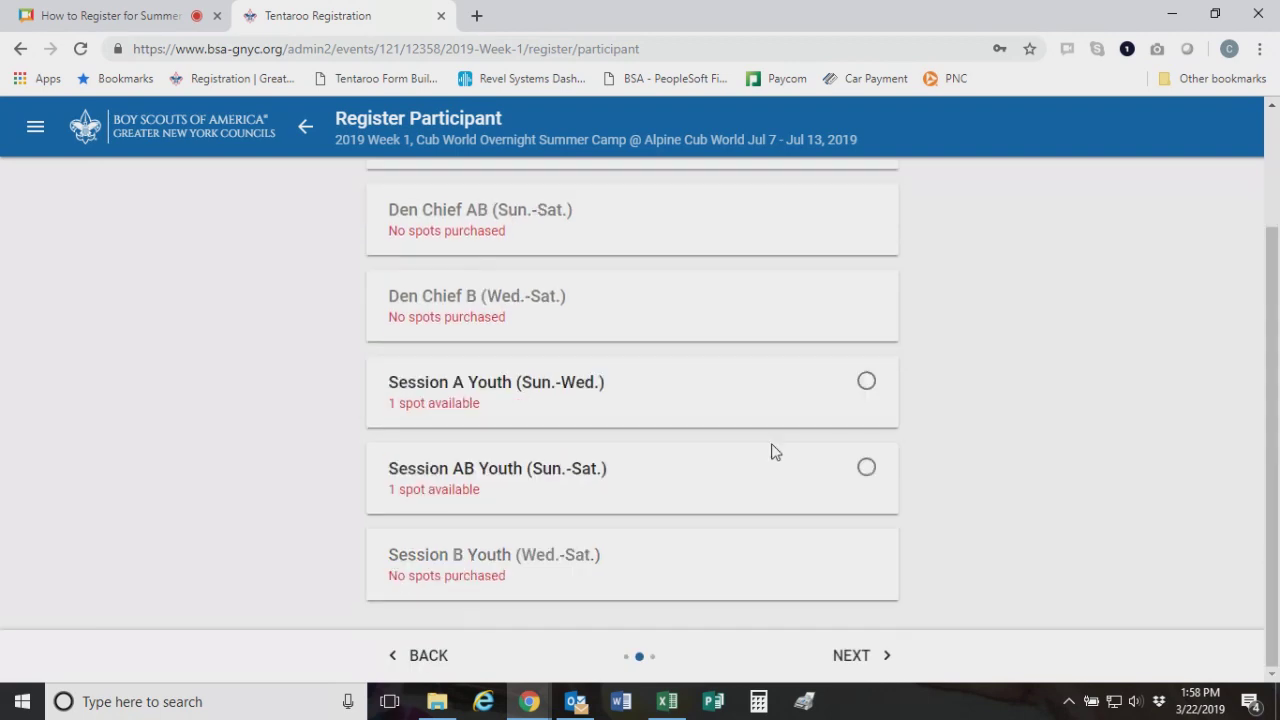
pyautogui.click(866, 468)
pyautogui.scroll(2, 860, 560)
pyautogui.click(851, 657)
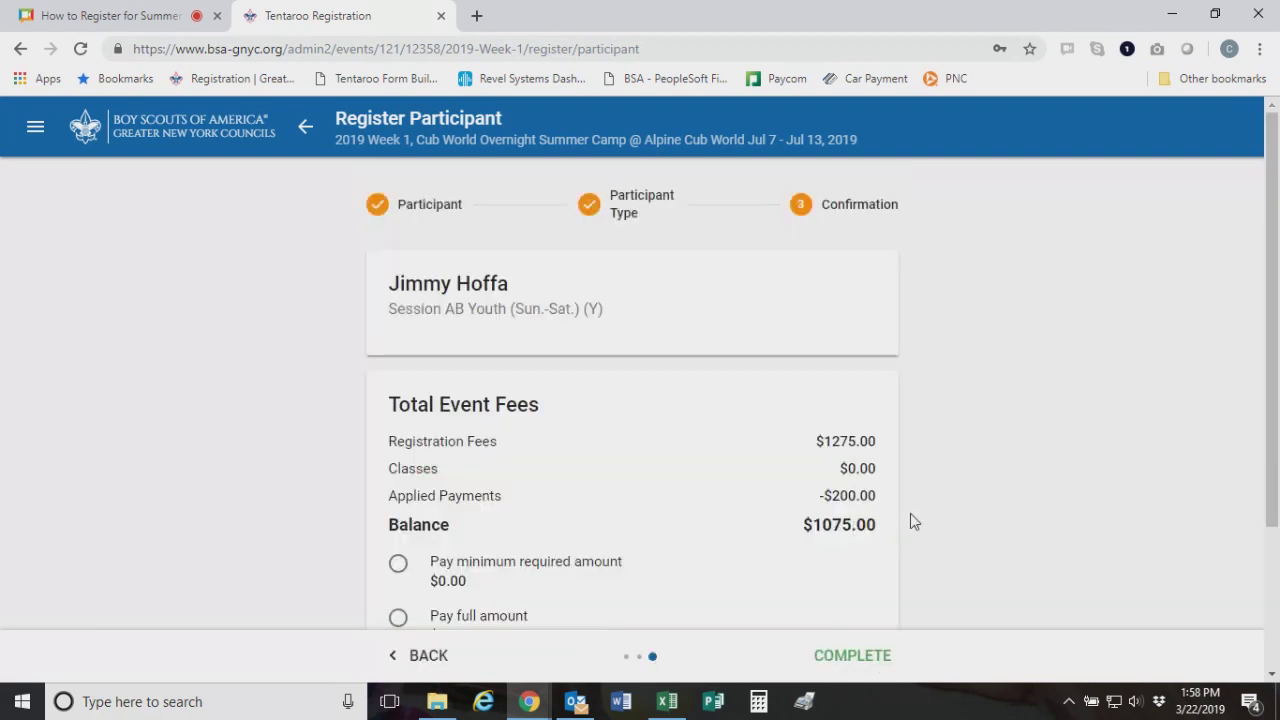
pyautogui.scroll(-2, 1003, 571)
pyautogui.click(862, 665)
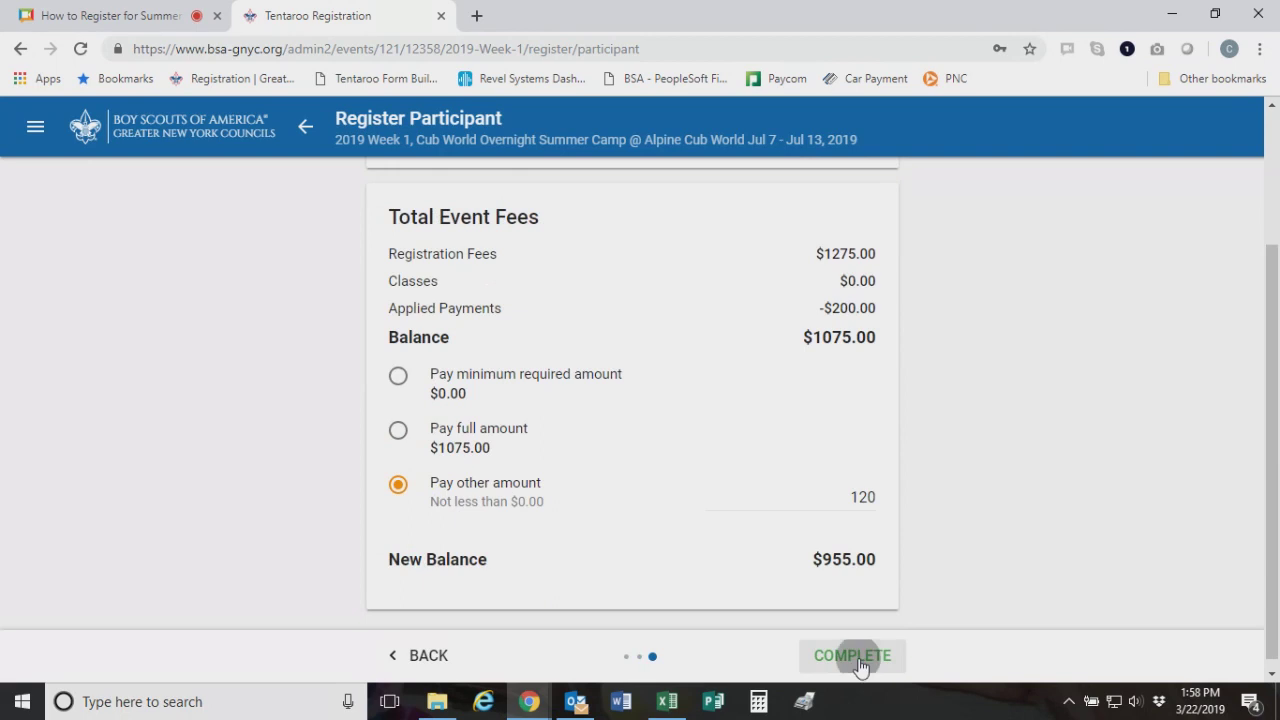
# Begin adding another participant from the group
pyautogui.scroll(-5, 860, 540)
pyautogui.scroll(-8, 860, 540)
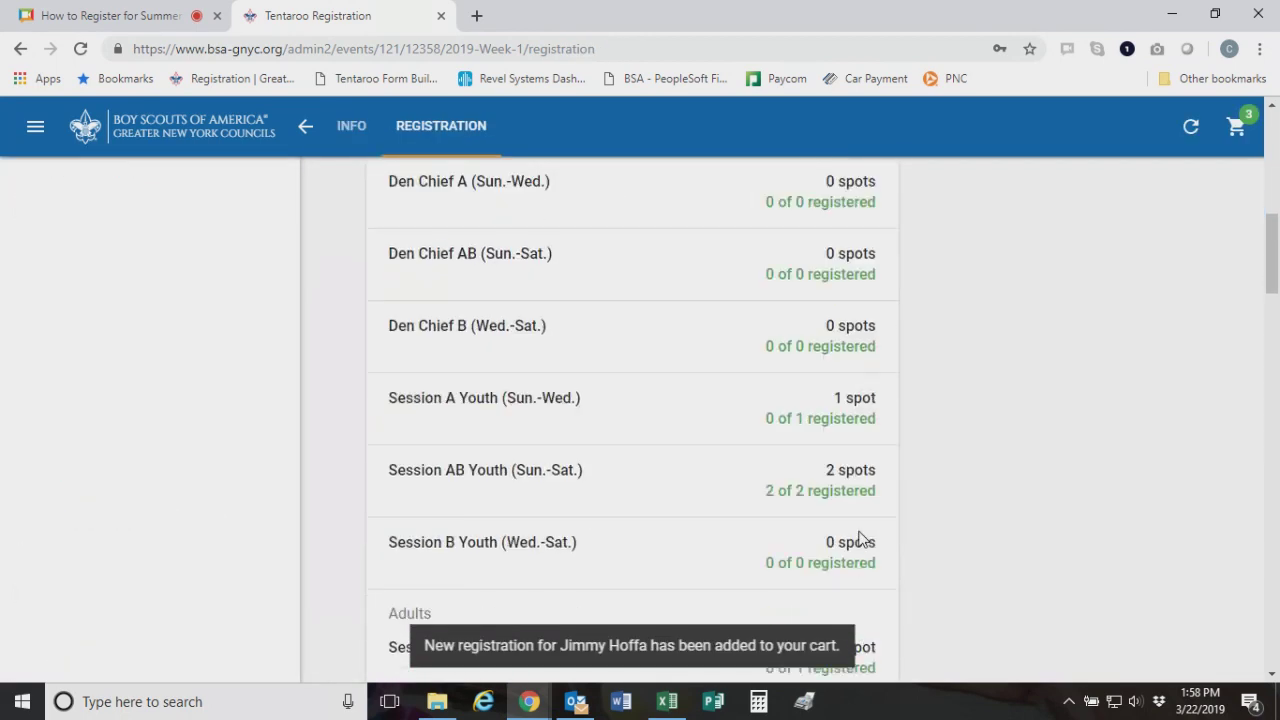
pyautogui.click(860, 540)
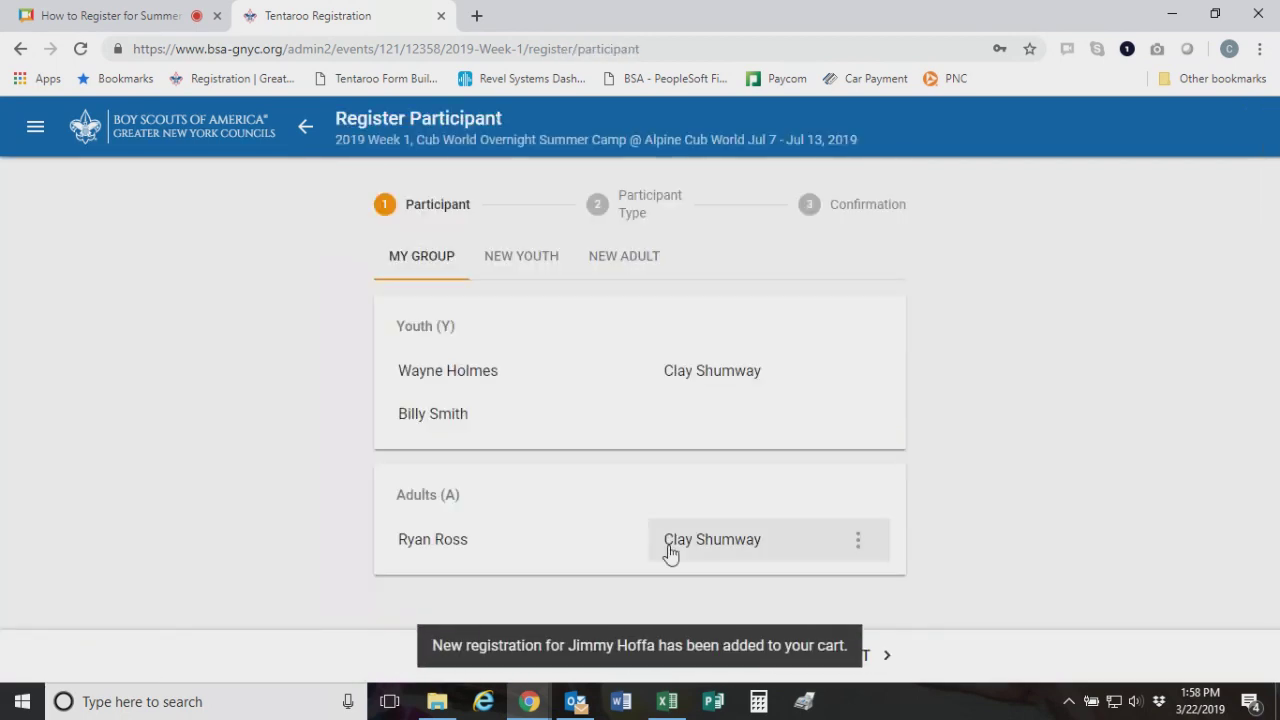
pyautogui.click(748, 546)
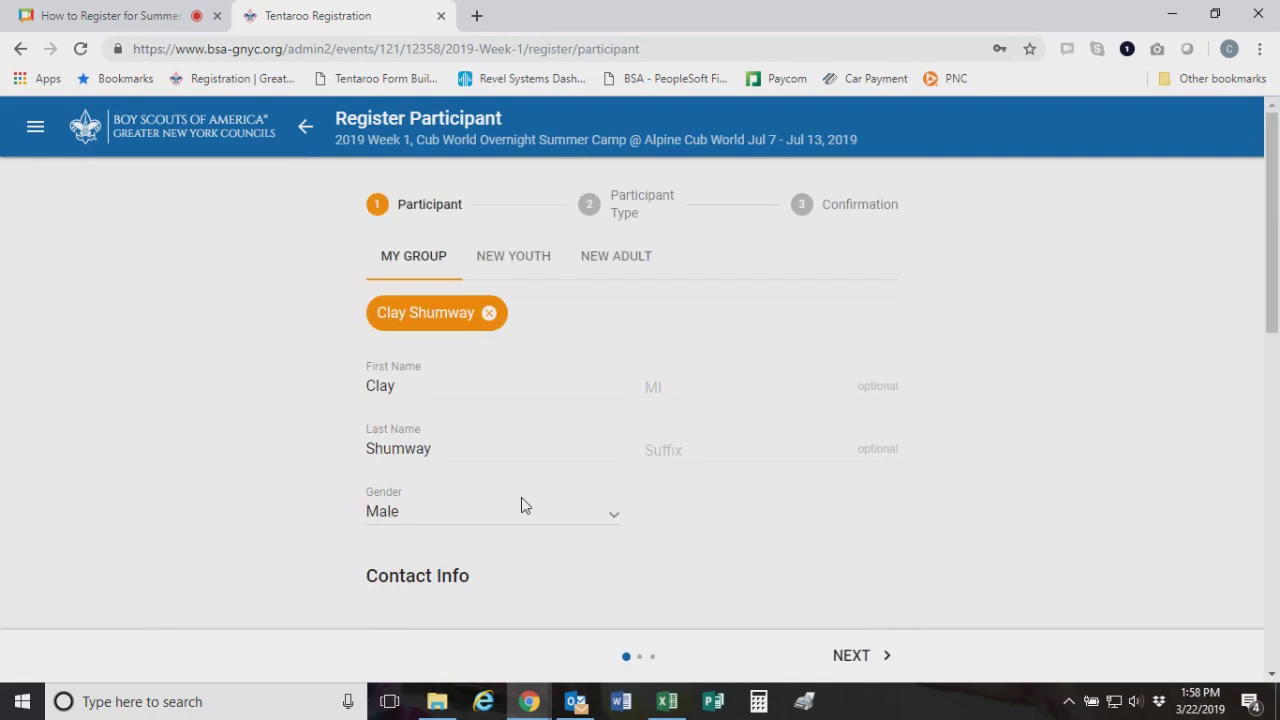
pyautogui.scroll(-3, 558, 498)
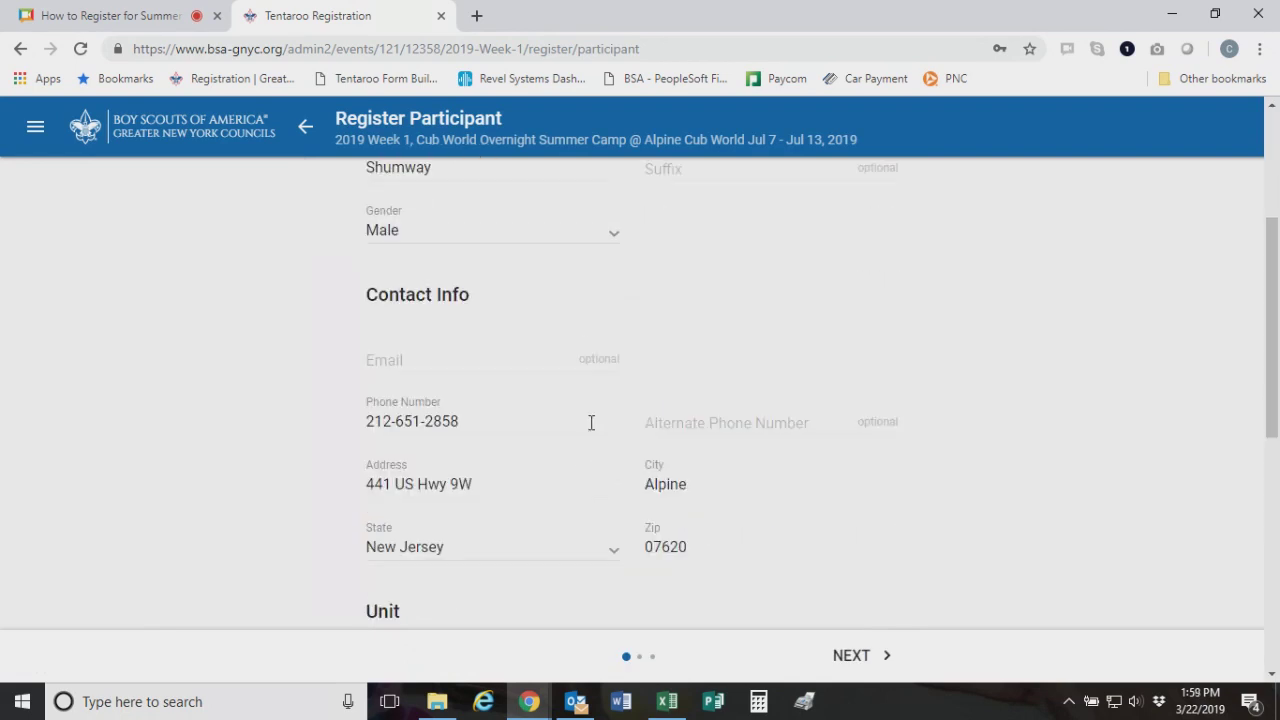
pyautogui.scroll(-4, 584, 452)
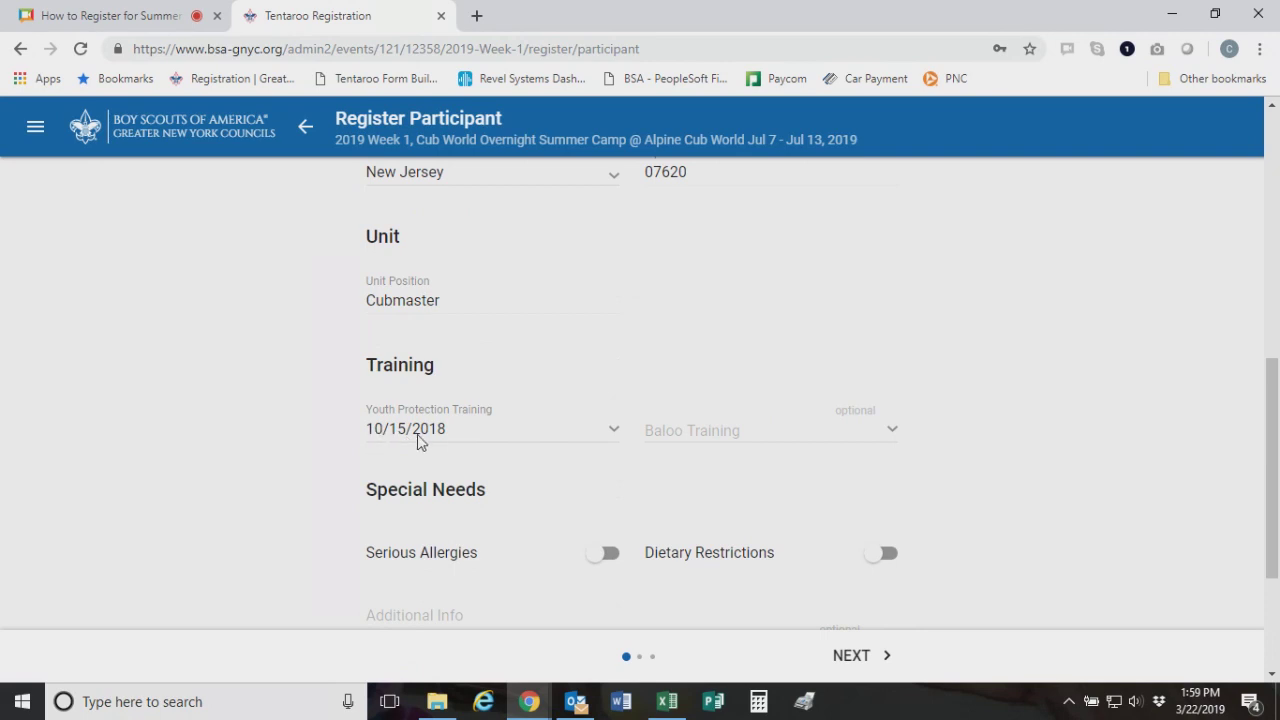
pyautogui.scroll(-2, 509, 389)
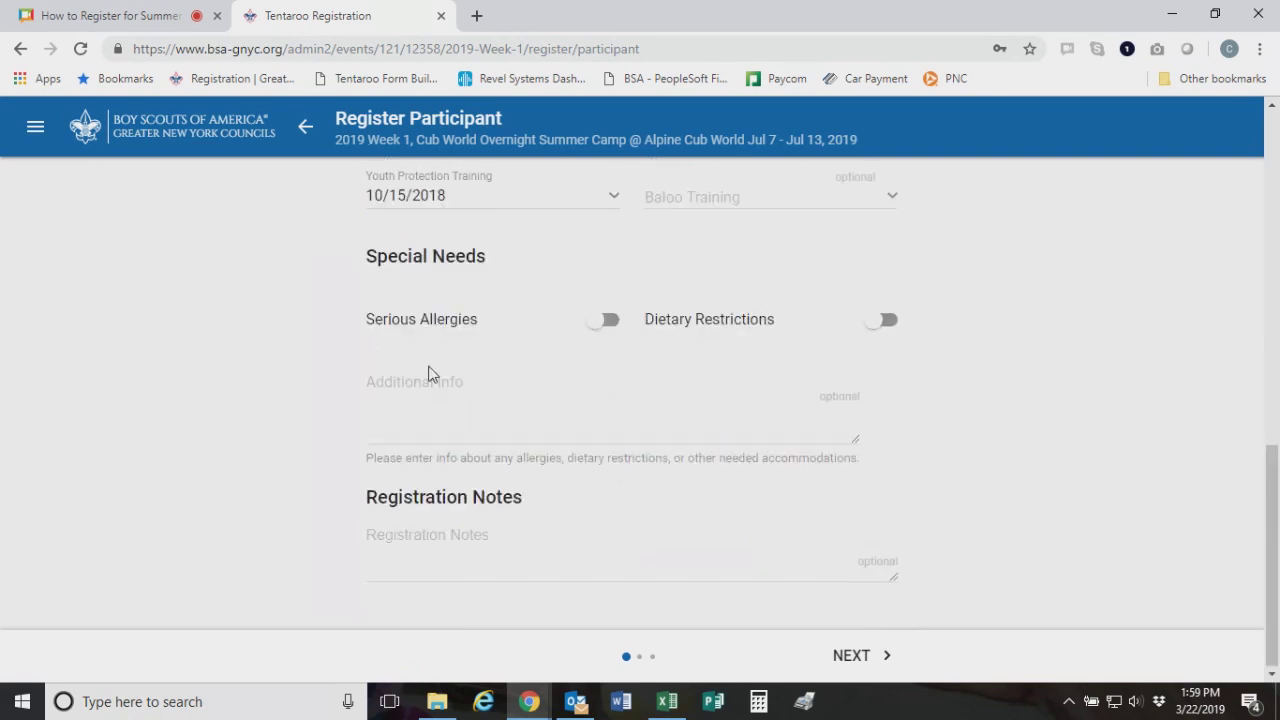
pyautogui.scroll(2, 480, 400)
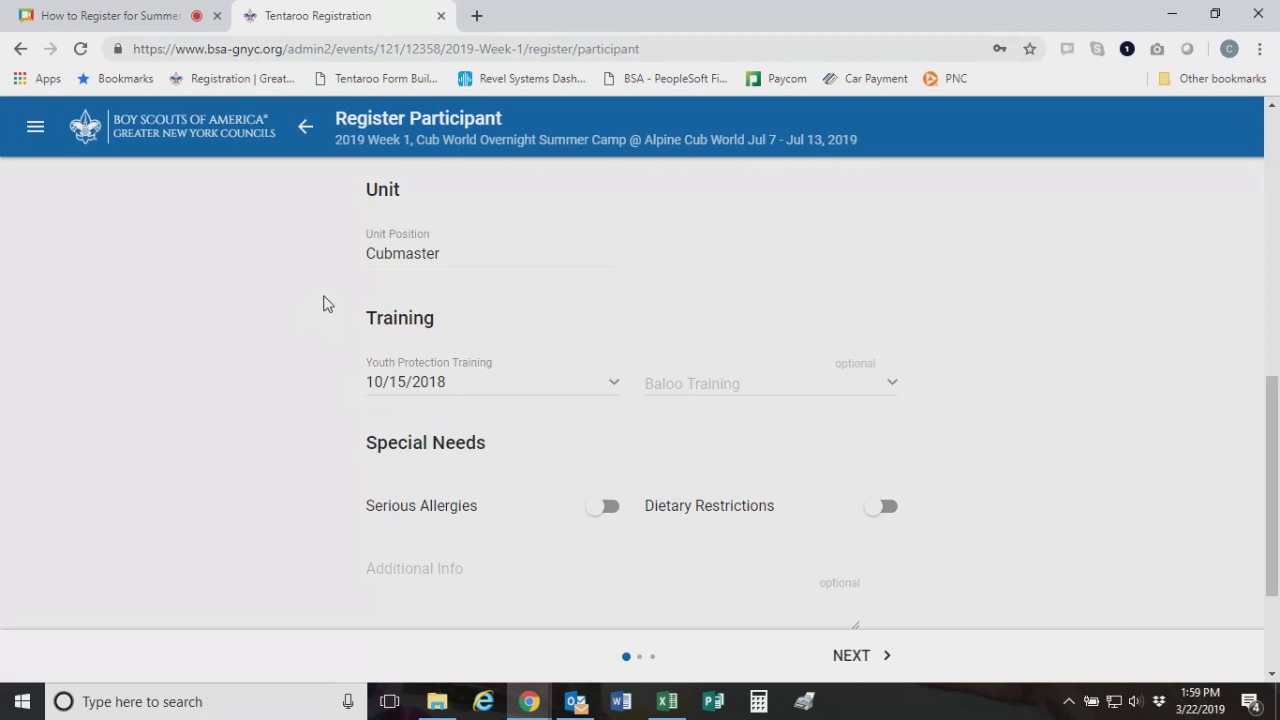
pyautogui.scroll(5, 414, 414)
pyautogui.scroll(-1, 506, 508)
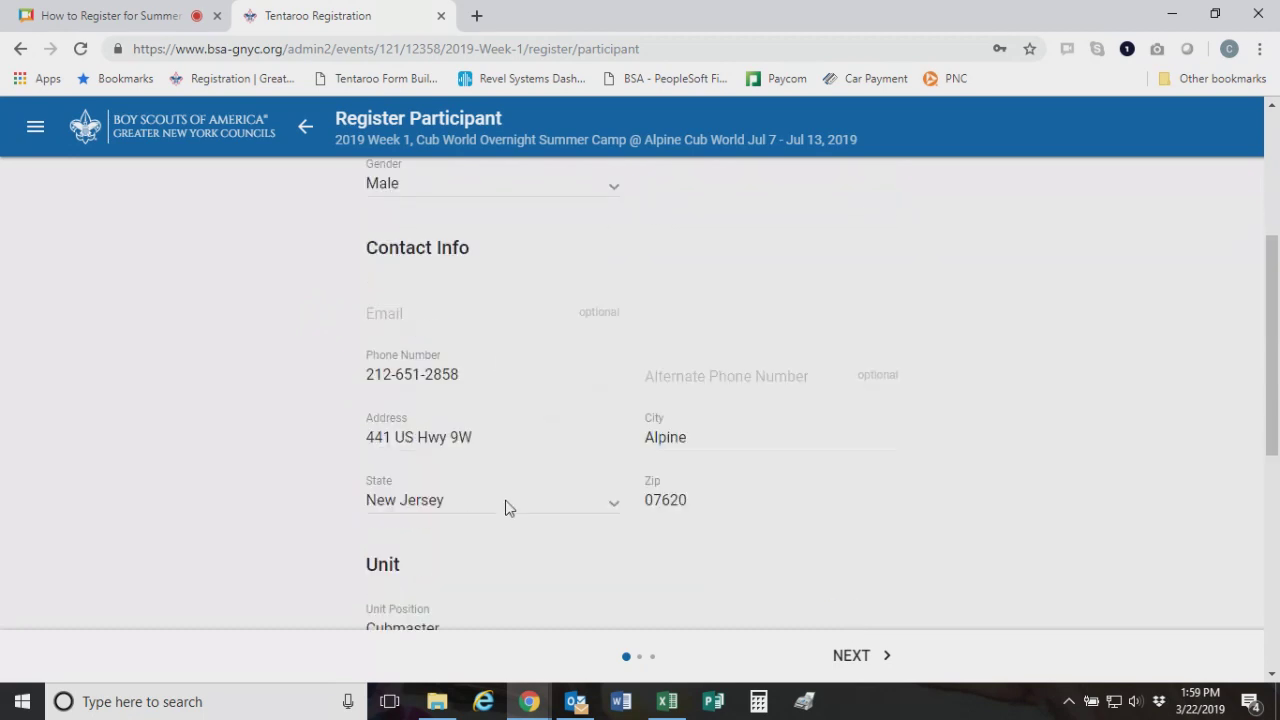
pyautogui.scroll(-1, 526, 527)
pyautogui.scroll(2, 527, 528)
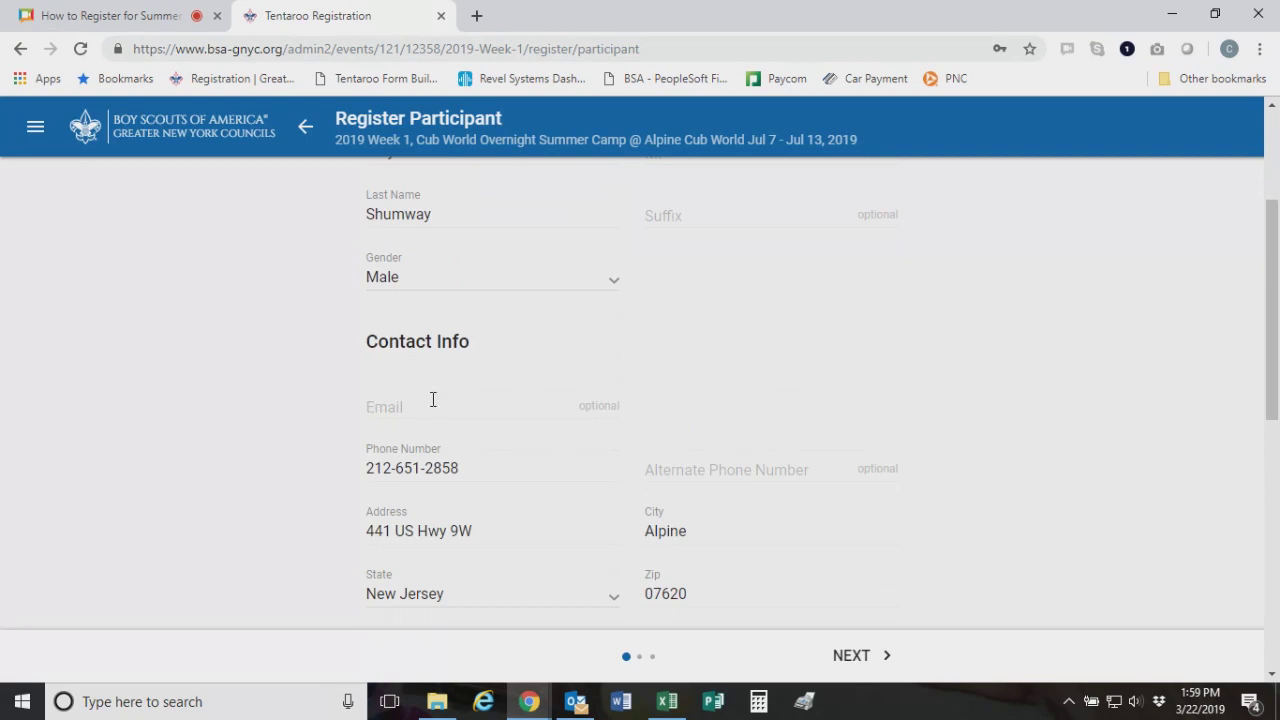
pyautogui.scroll(-5, 367, 395)
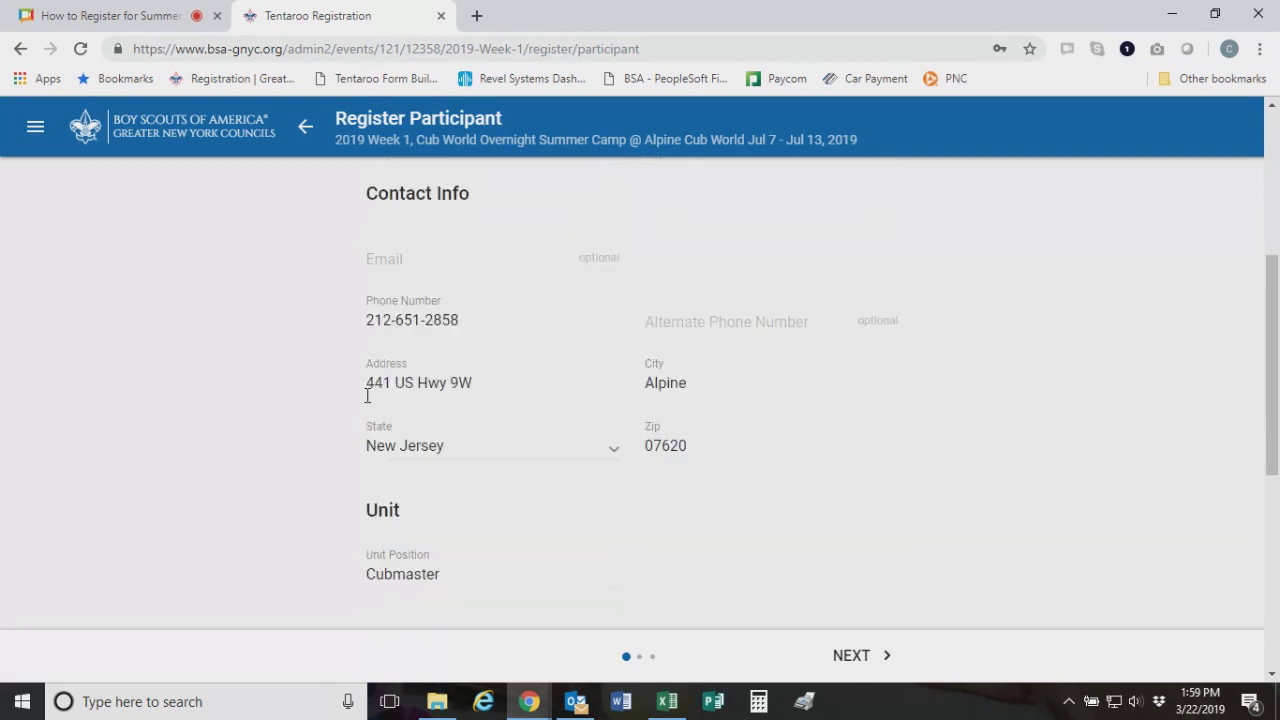
pyautogui.scroll(3, 380, 505)
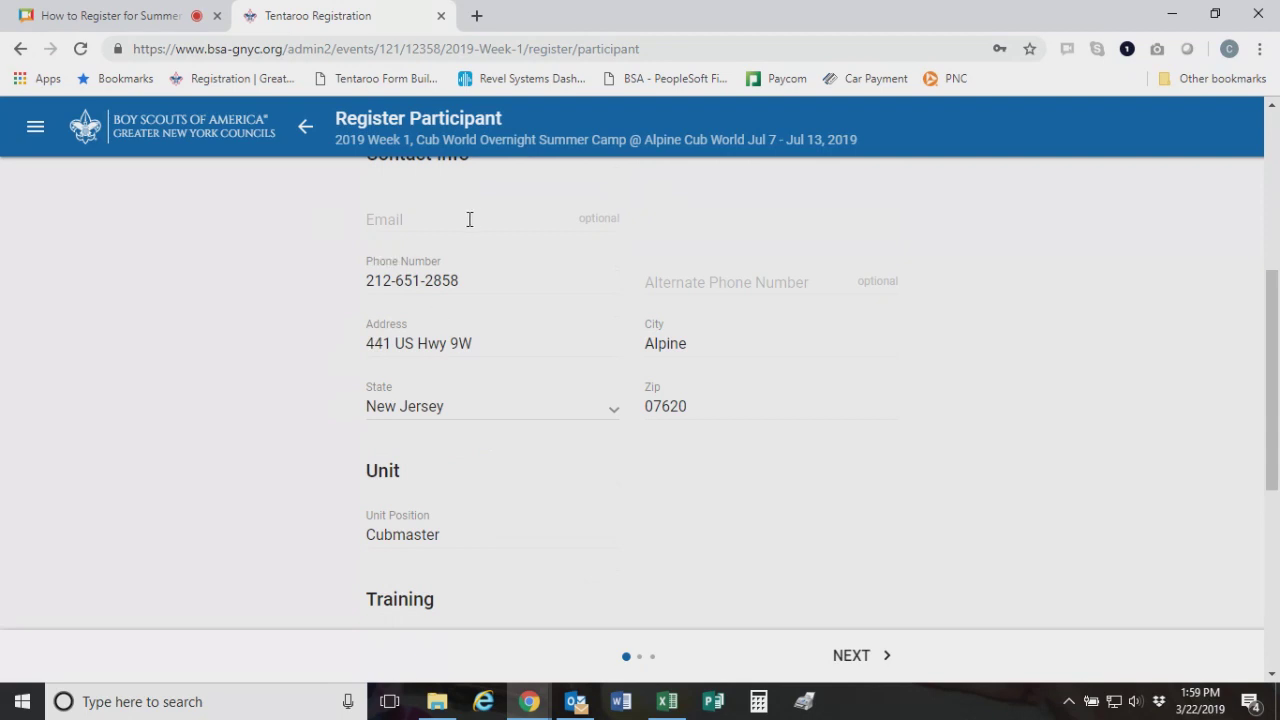
pyautogui.scroll(-5, 444, 271)
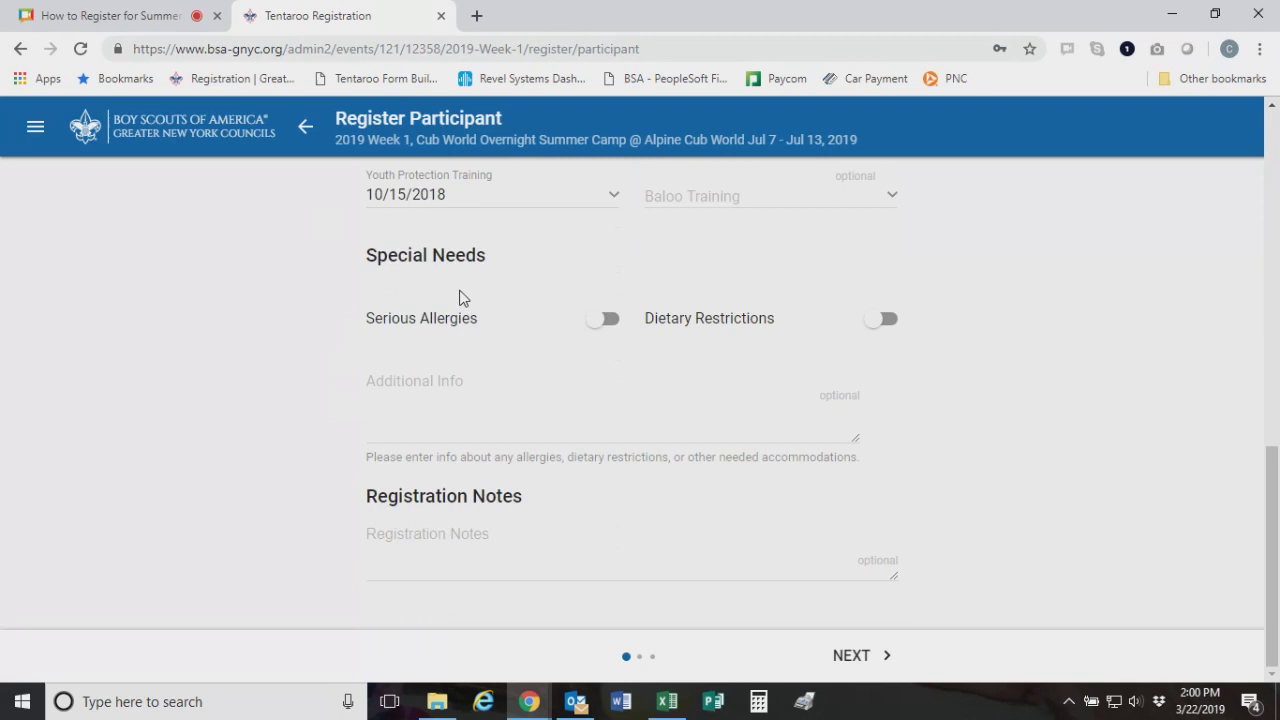
pyautogui.click(851, 655)
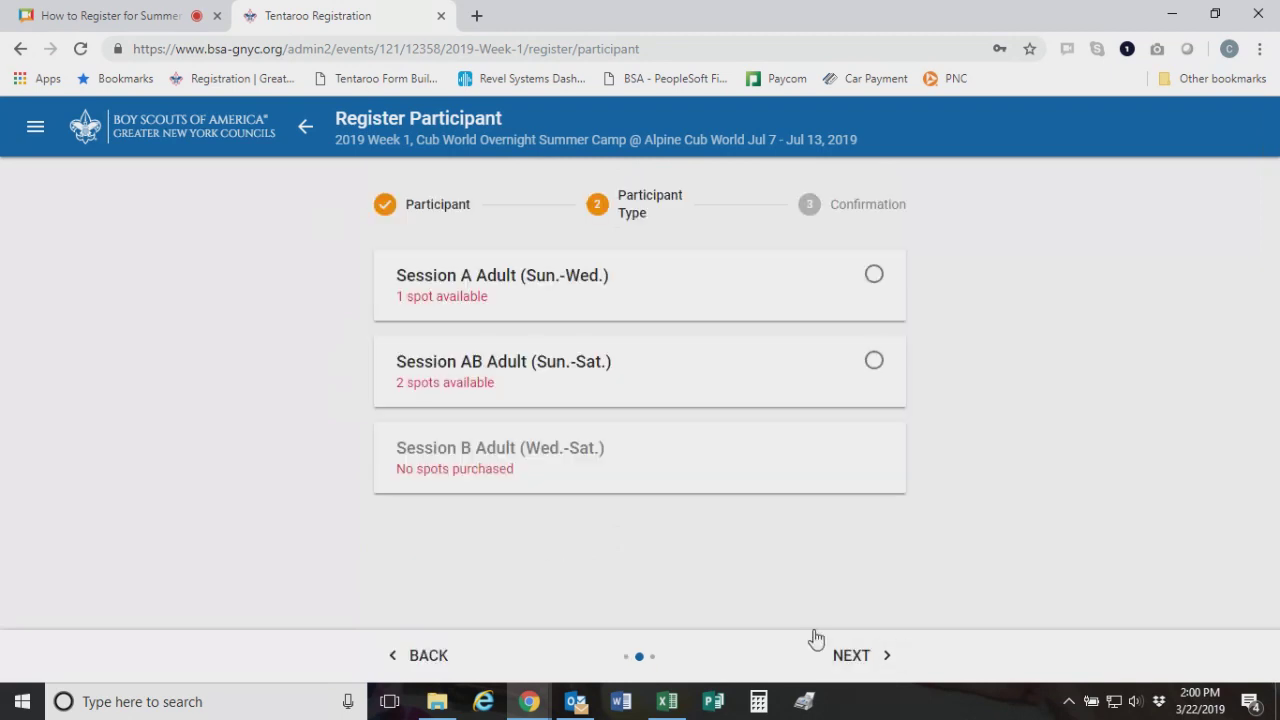
# Add the adult's Session AB Adult (Sun.-Sat.) registration to the cart and check out with a $120.00 balance
pyautogui.click(875, 362)
pyautogui.click(868, 662)
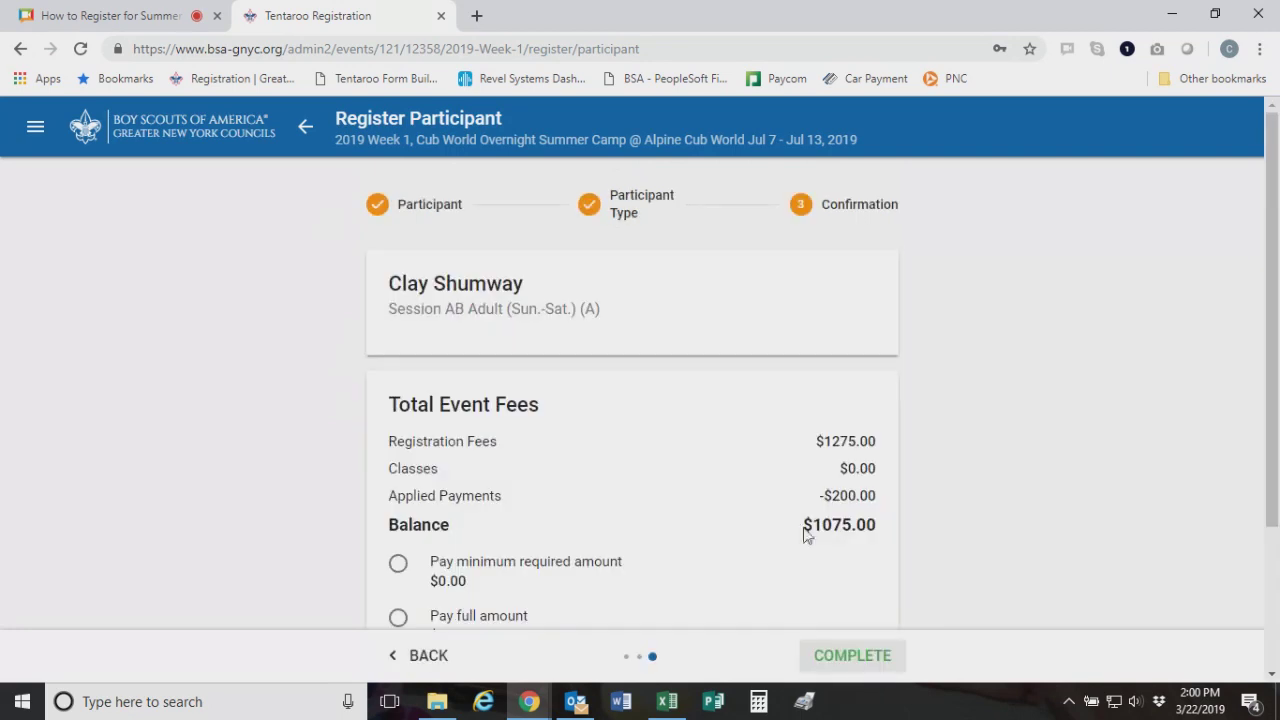
pyautogui.scroll(-2, 924, 401)
pyautogui.click(850, 660)
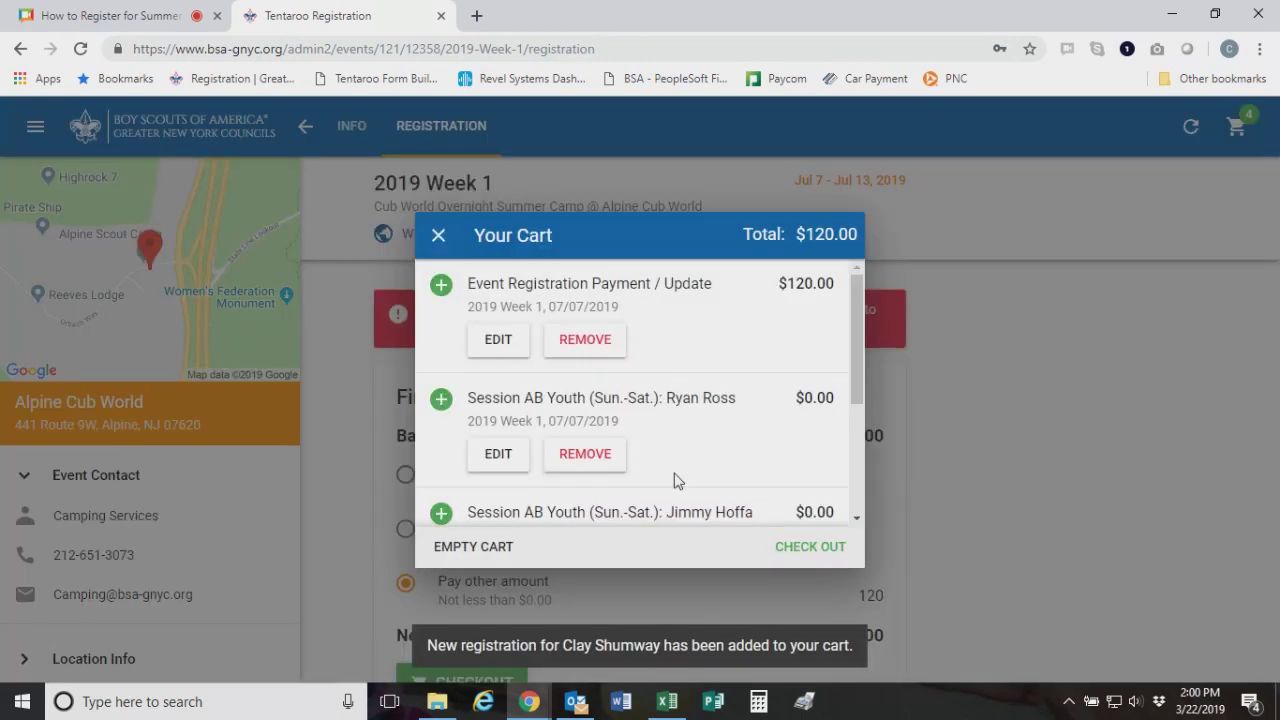
pyautogui.moveTo(860, 315); pyautogui.dragTo(870, 373)
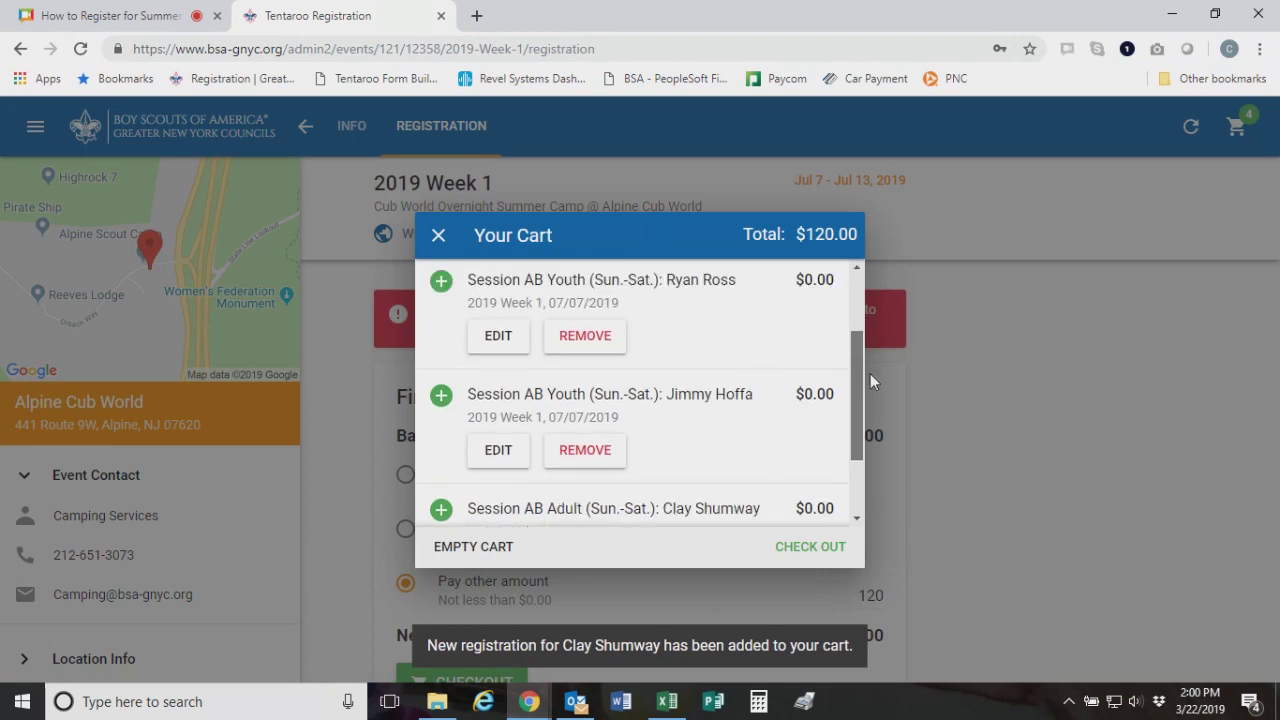
pyautogui.click(820, 546)
pyautogui.scroll(-2, 726, 314)
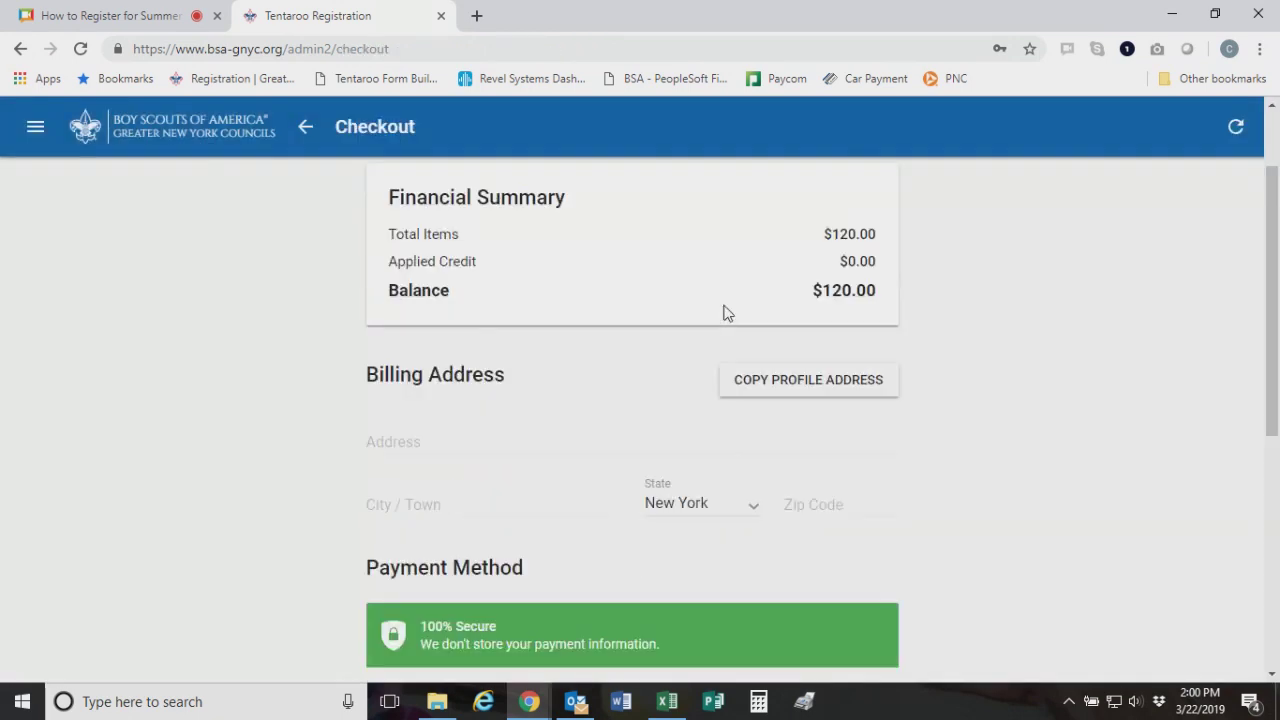
pyautogui.scroll(-4, 728, 545)
pyautogui.scroll(1, 529, 286)
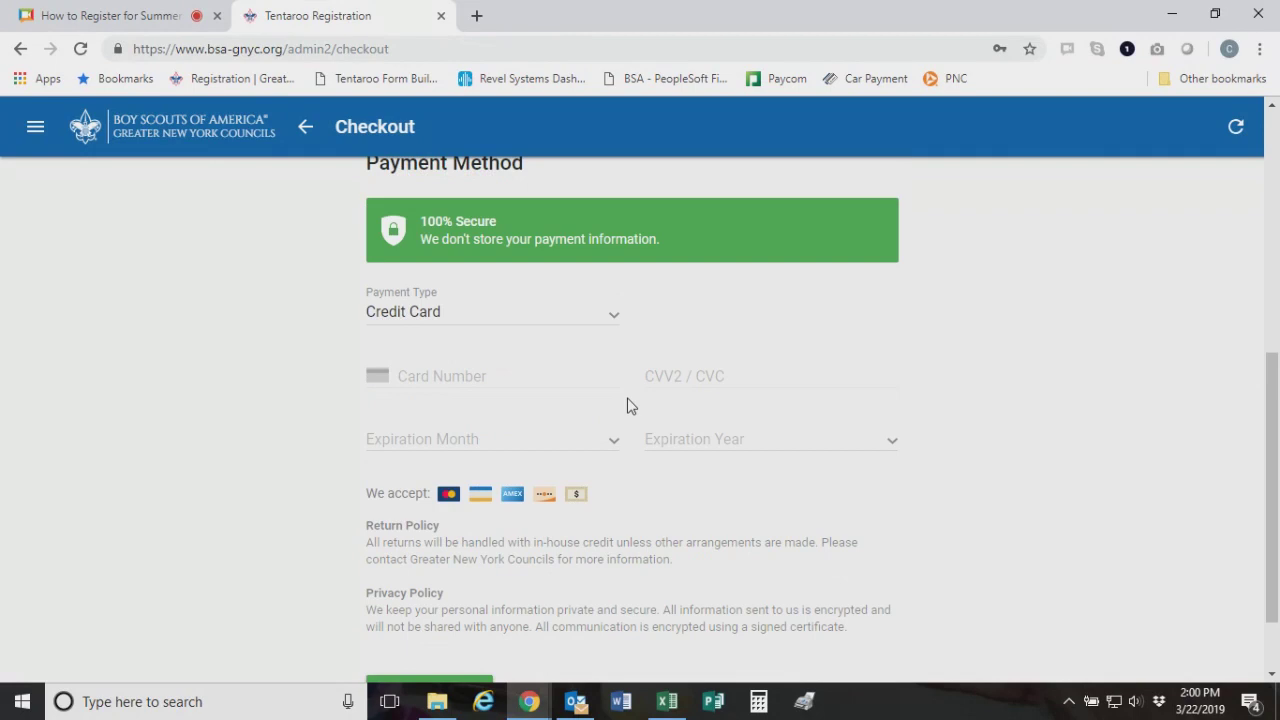
pyautogui.scroll(-1, 600, 385)
pyautogui.scroll(6, 563, 340)
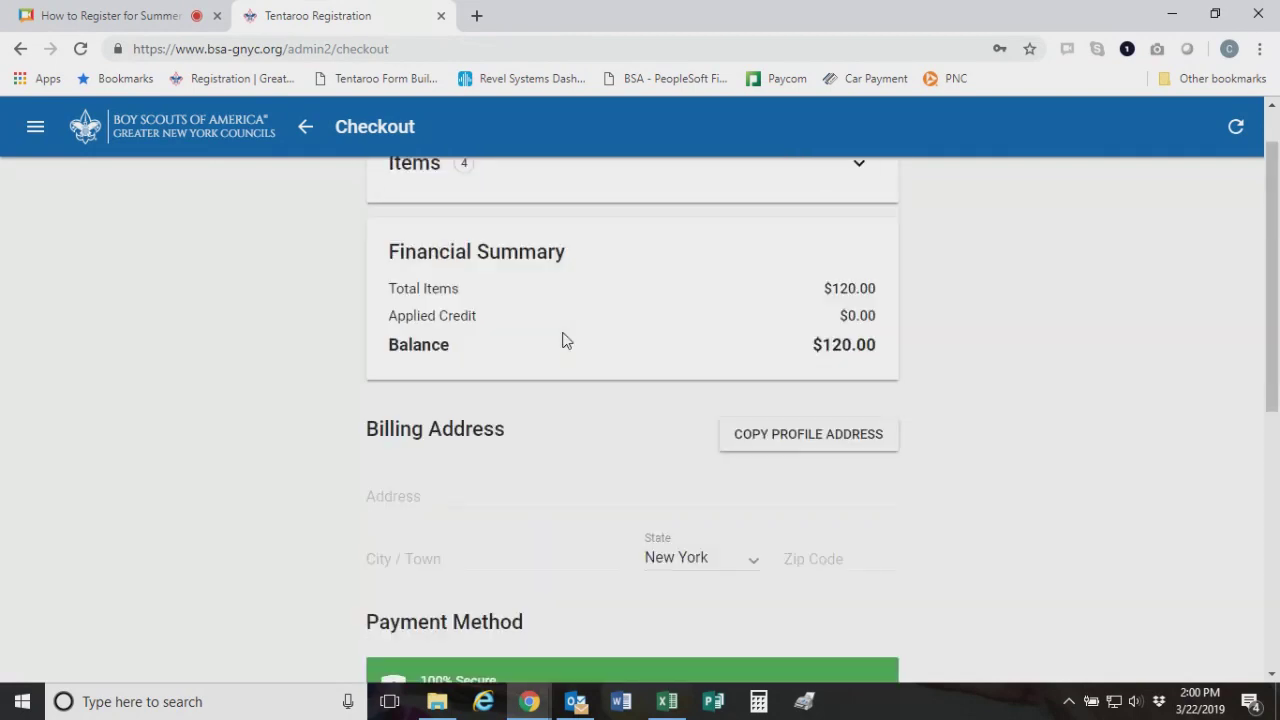
pyautogui.scroll(-3, 487, 521)
pyautogui.scroll(-1, 706, 509)
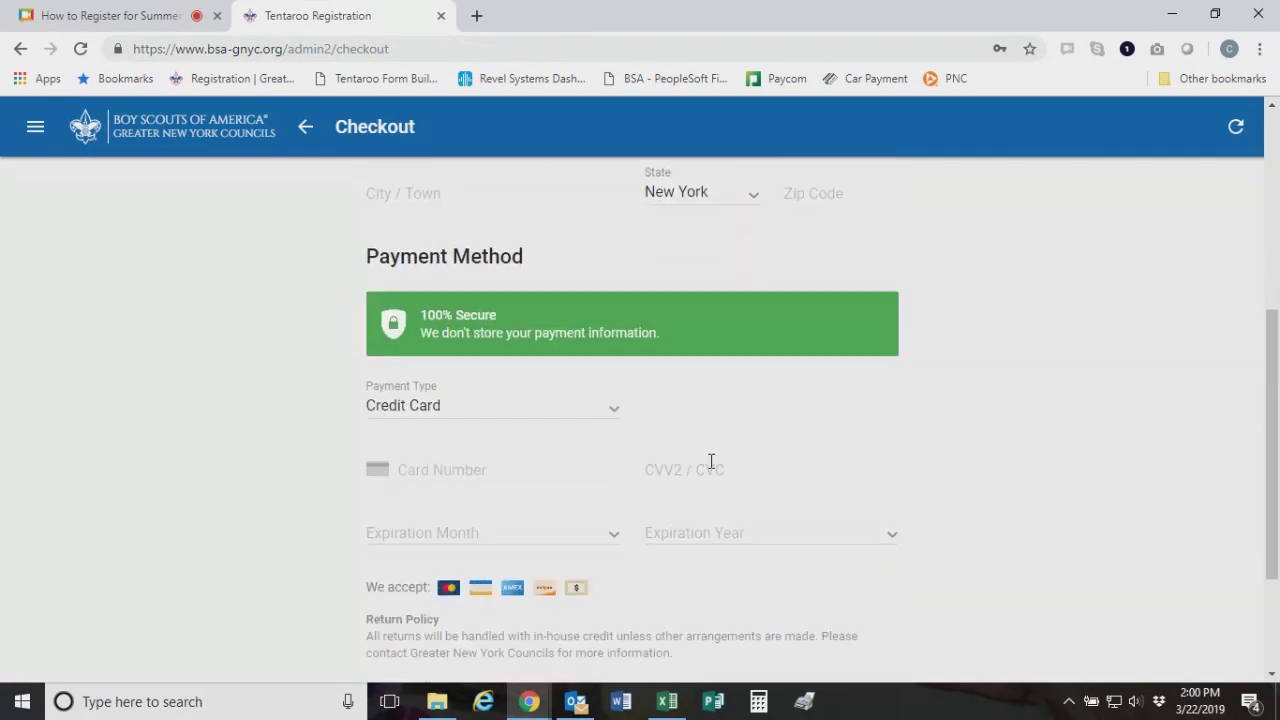
pyautogui.scroll(2, 711, 461)
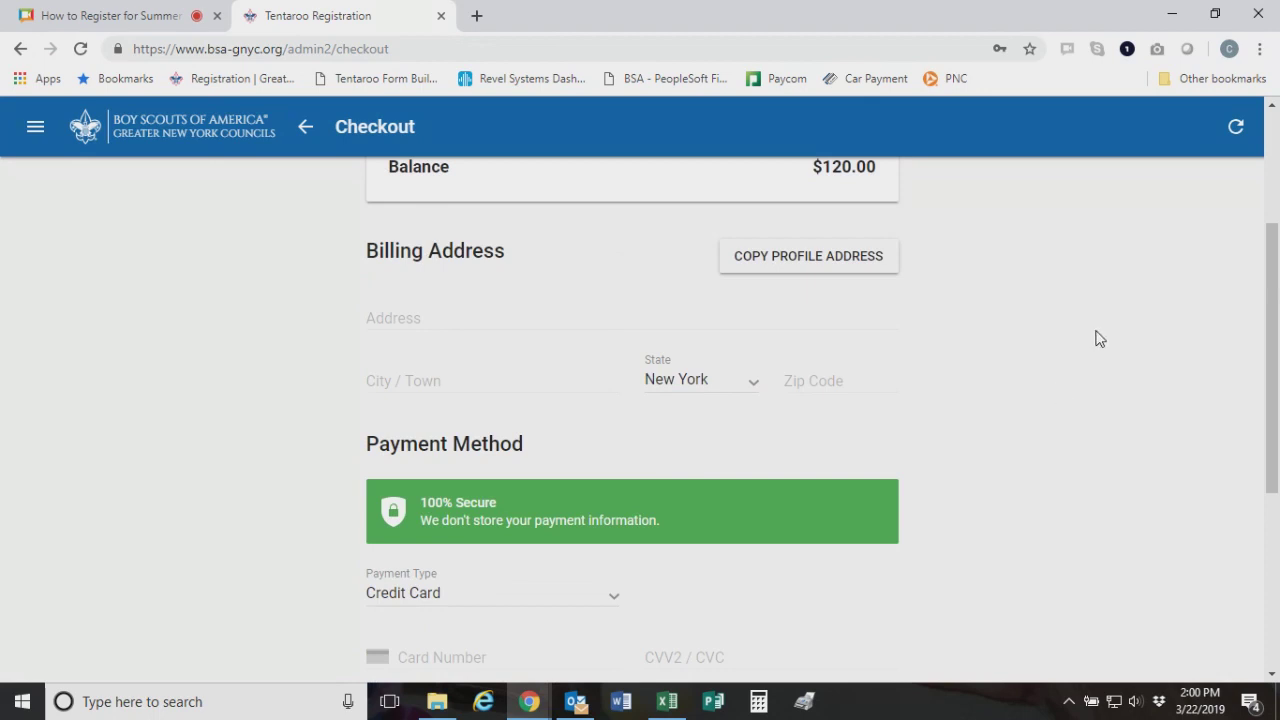
pyautogui.scroll(3, 1097, 338)
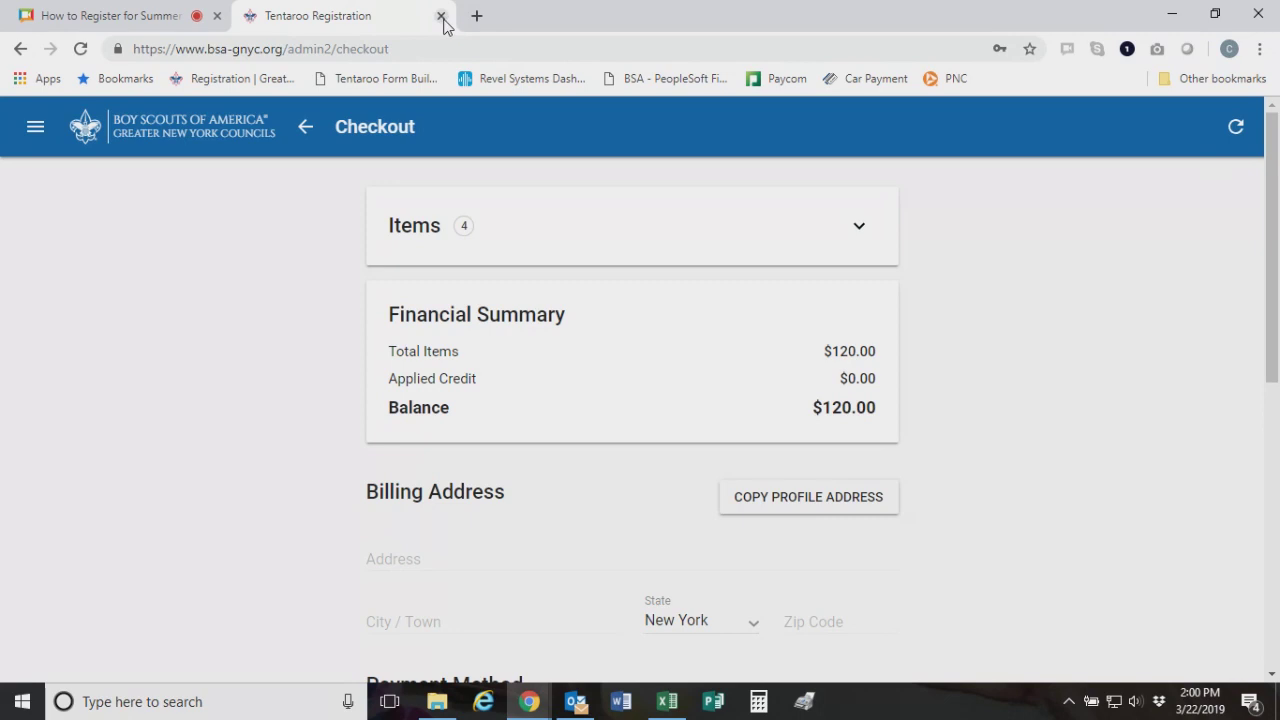
pyautogui.click(441, 17)
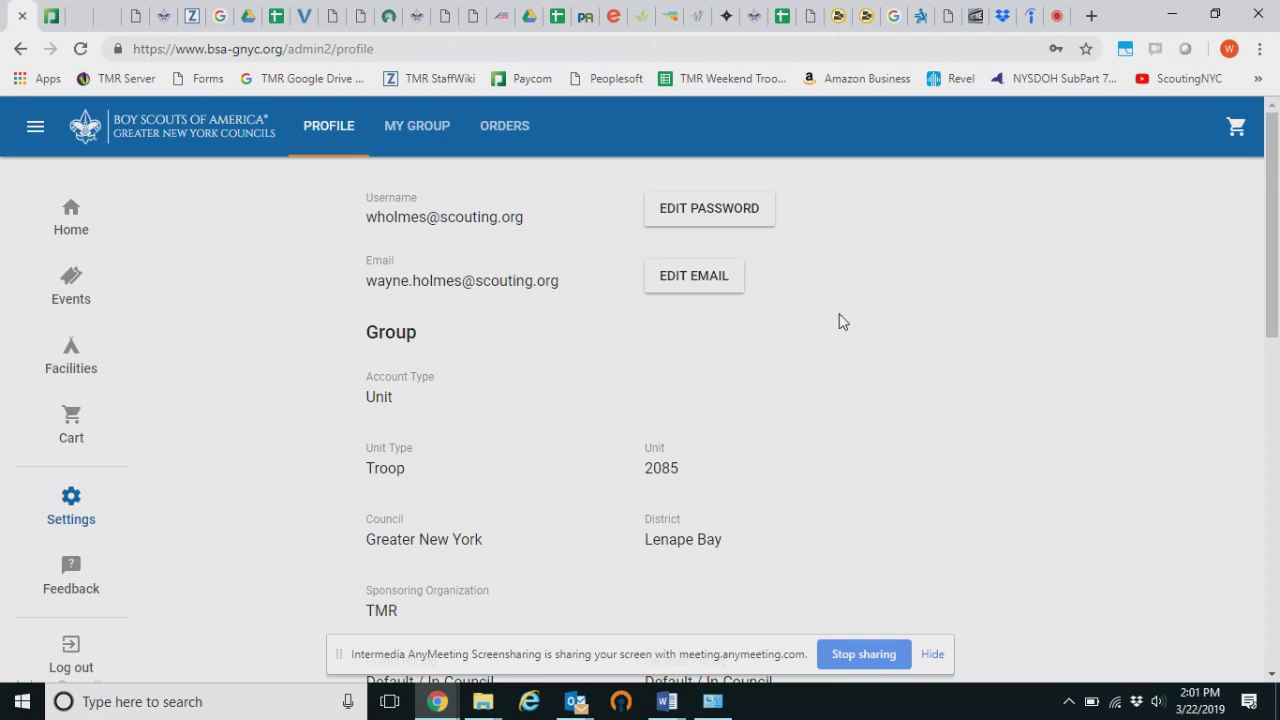
# Browse the Events list tabs, ending on the events the unit is registered in
pyautogui.click(98, 218)
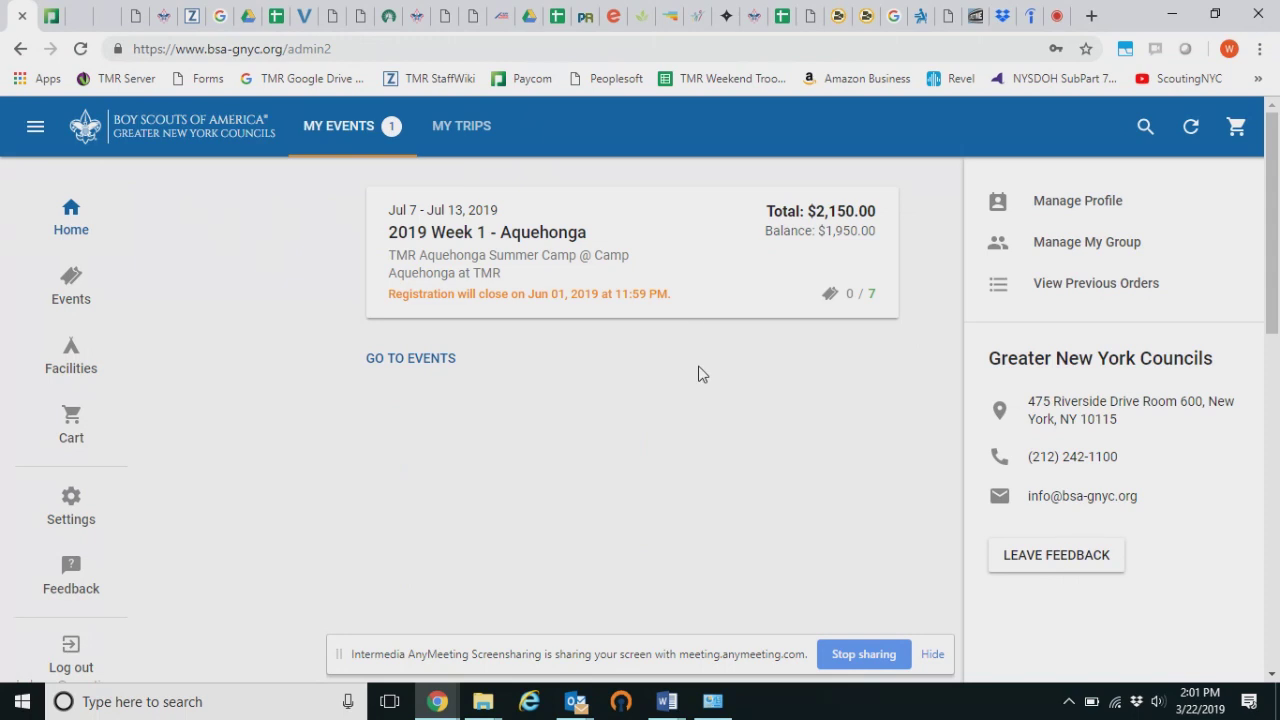
pyautogui.click(84, 218)
pyautogui.click(78, 288)
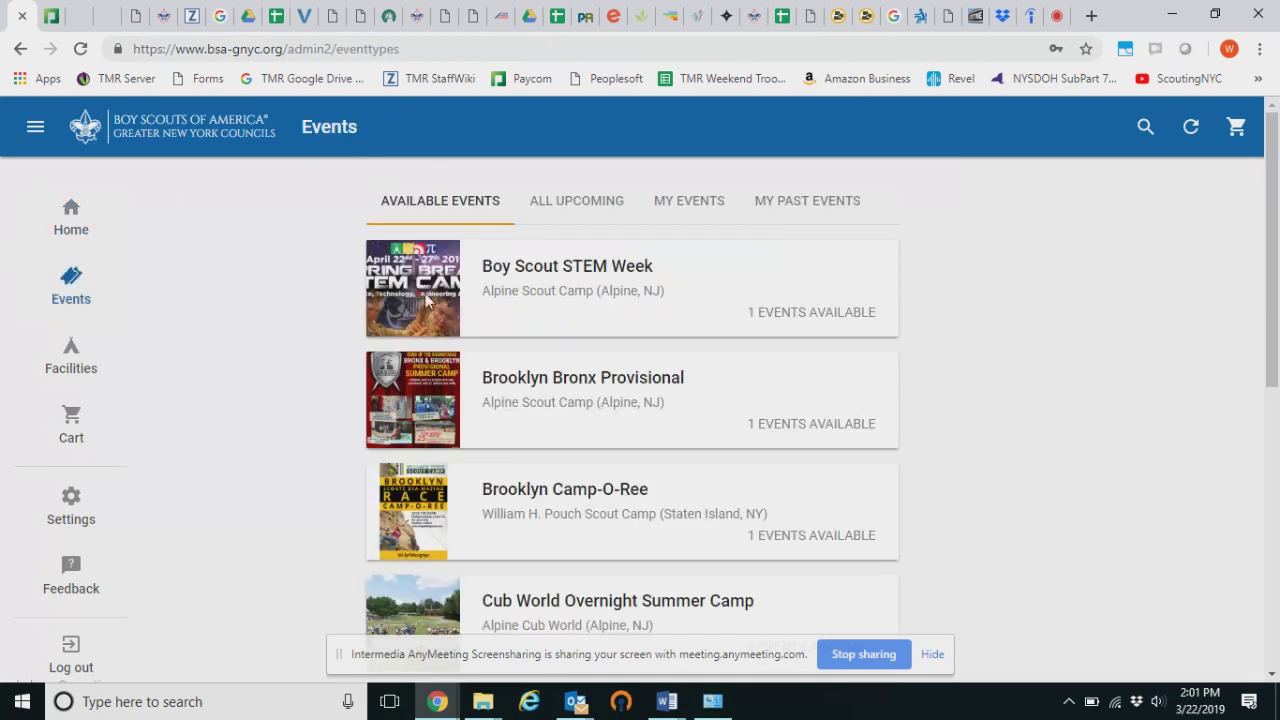
pyautogui.click(597, 214)
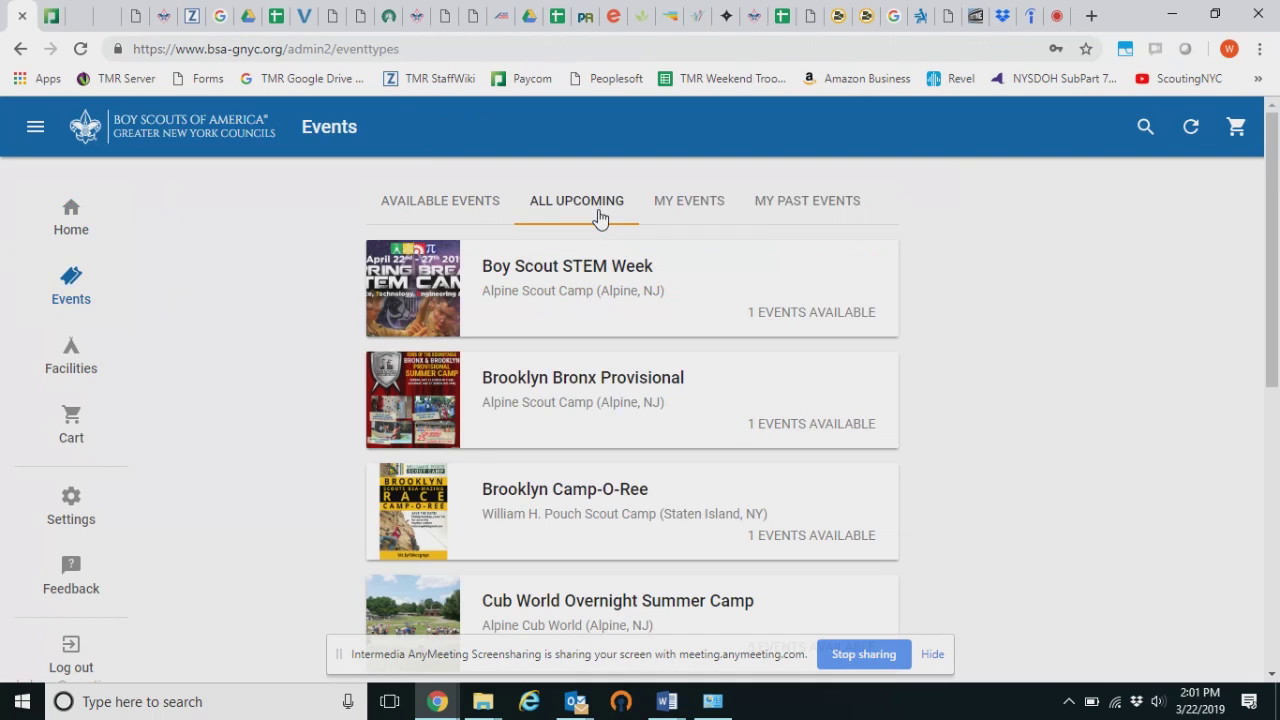
pyautogui.click(468, 220)
pyautogui.click(565, 215)
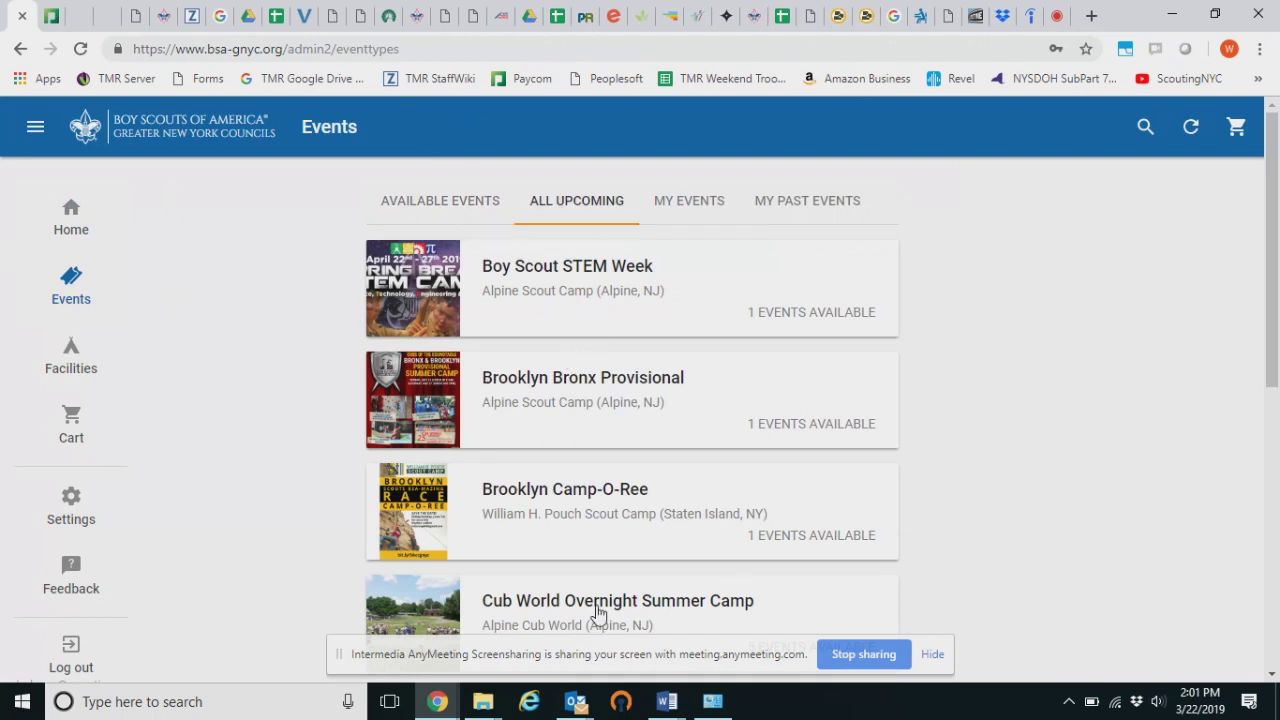
pyautogui.click(692, 216)
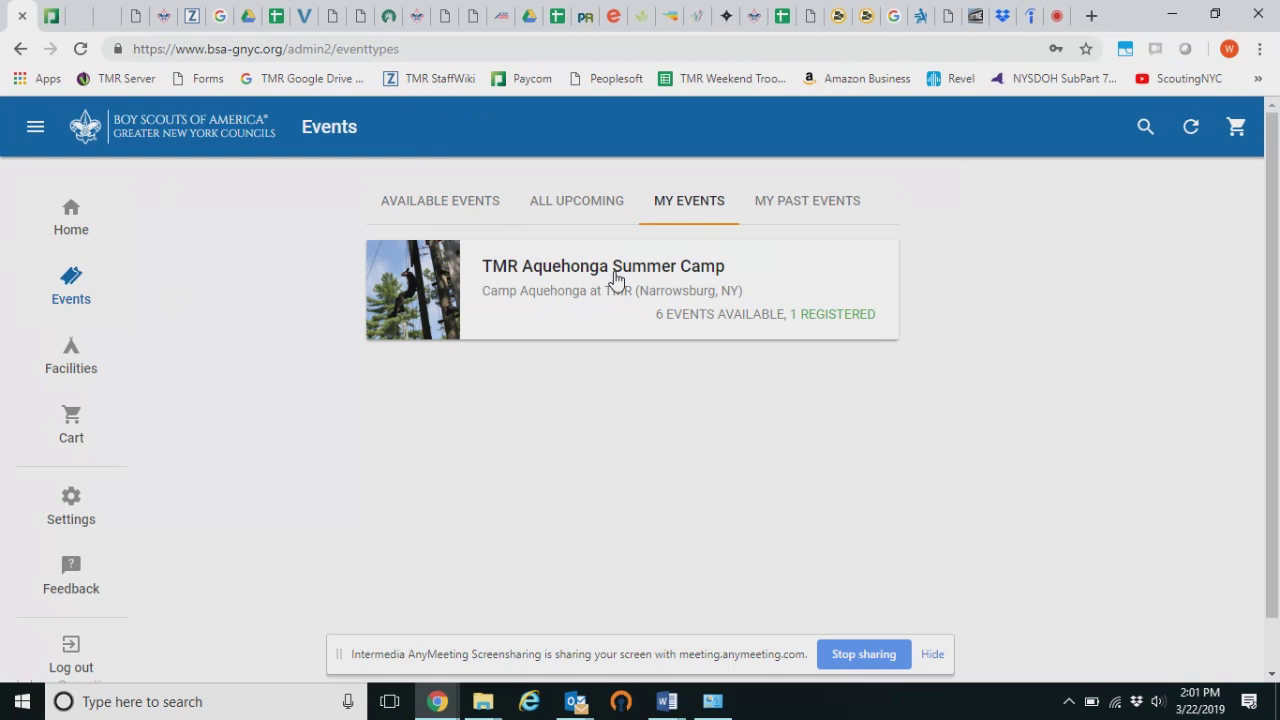
# Open the TMR Aquehonga Summer Camp page filtered to its registered events
pyautogui.click(615, 279)
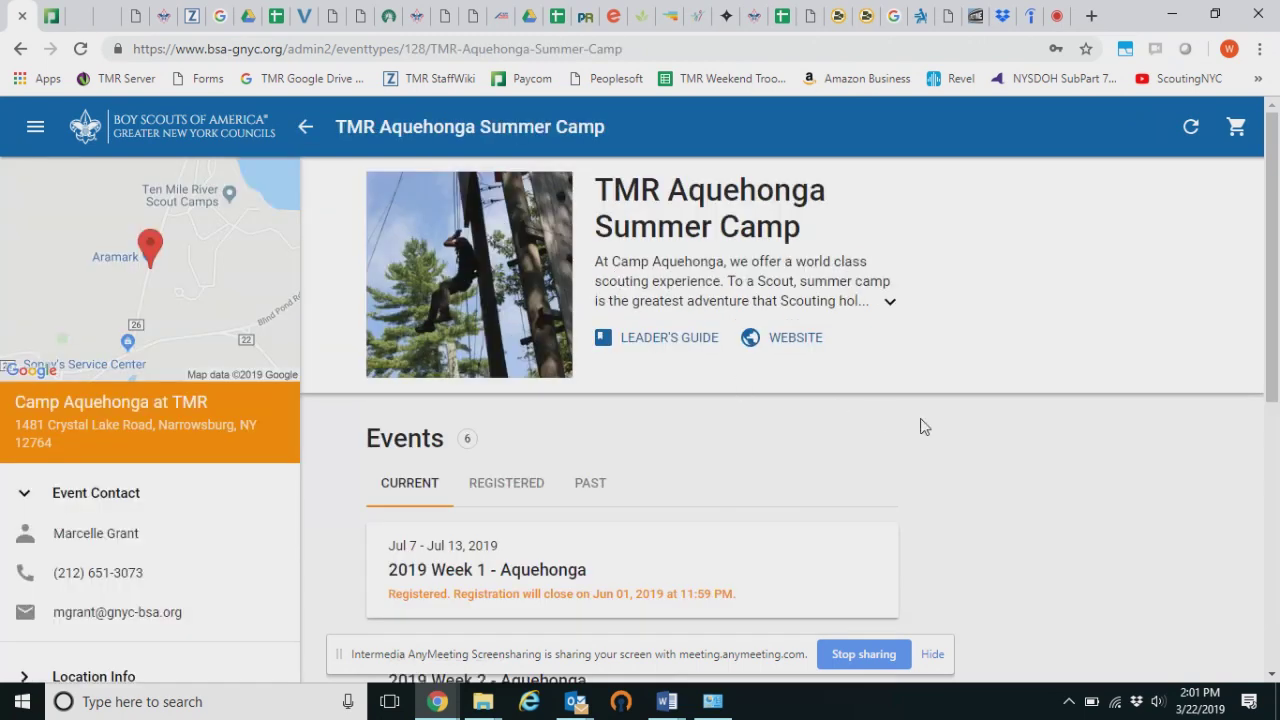
pyautogui.scroll(-1, 914, 417)
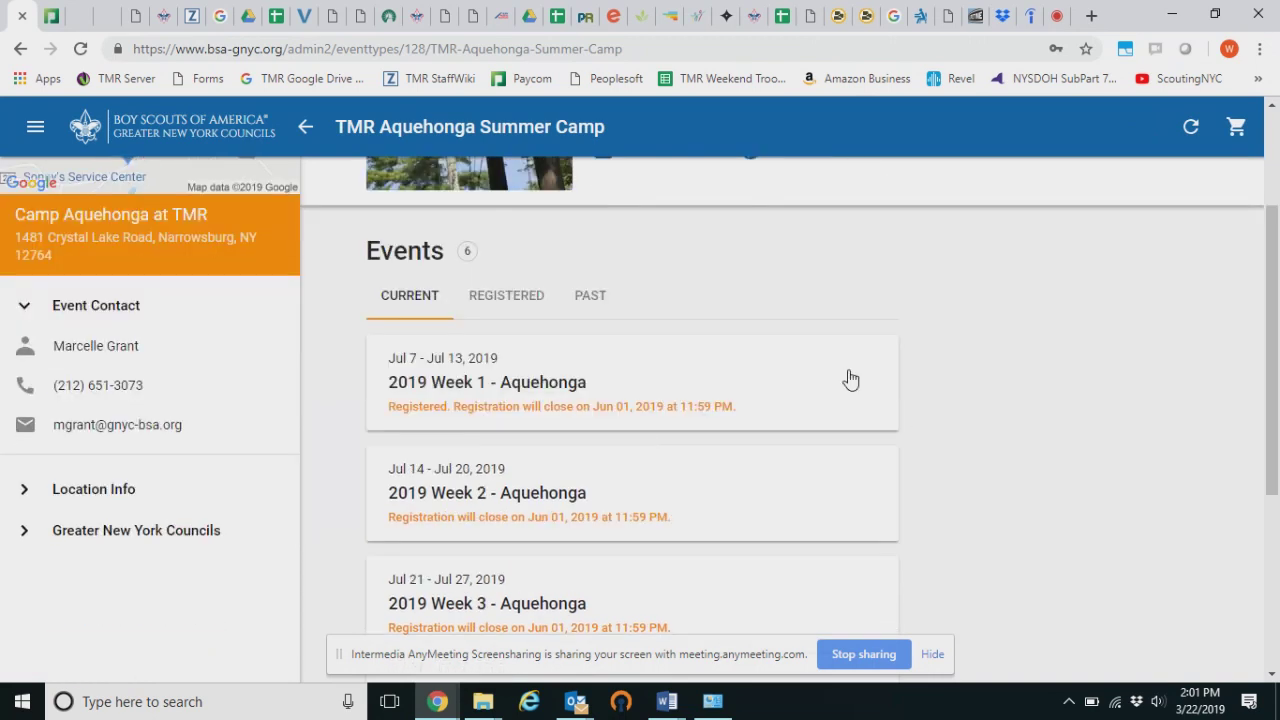
pyautogui.click(519, 388)
# Open the 2019 Week 1 - Aquehonga registration and choose to pay a custom amount
pyautogui.click(631, 506)
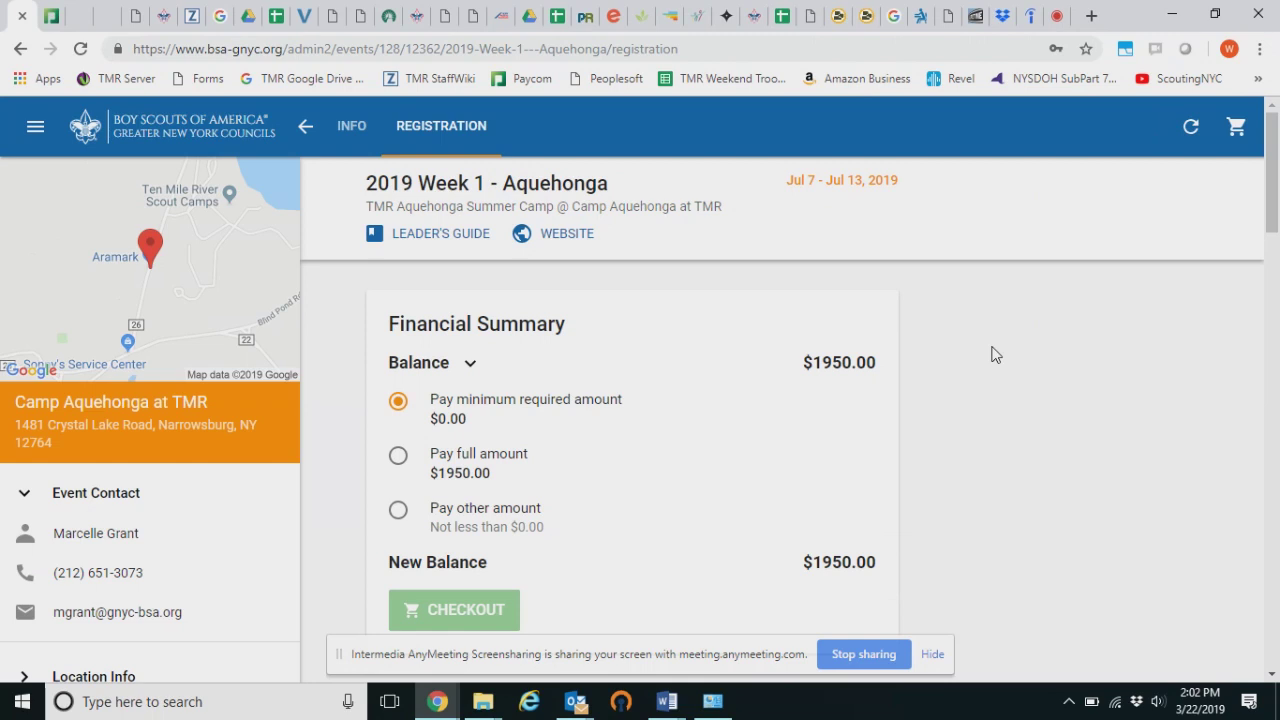
pyautogui.scroll(-1, 957, 347)
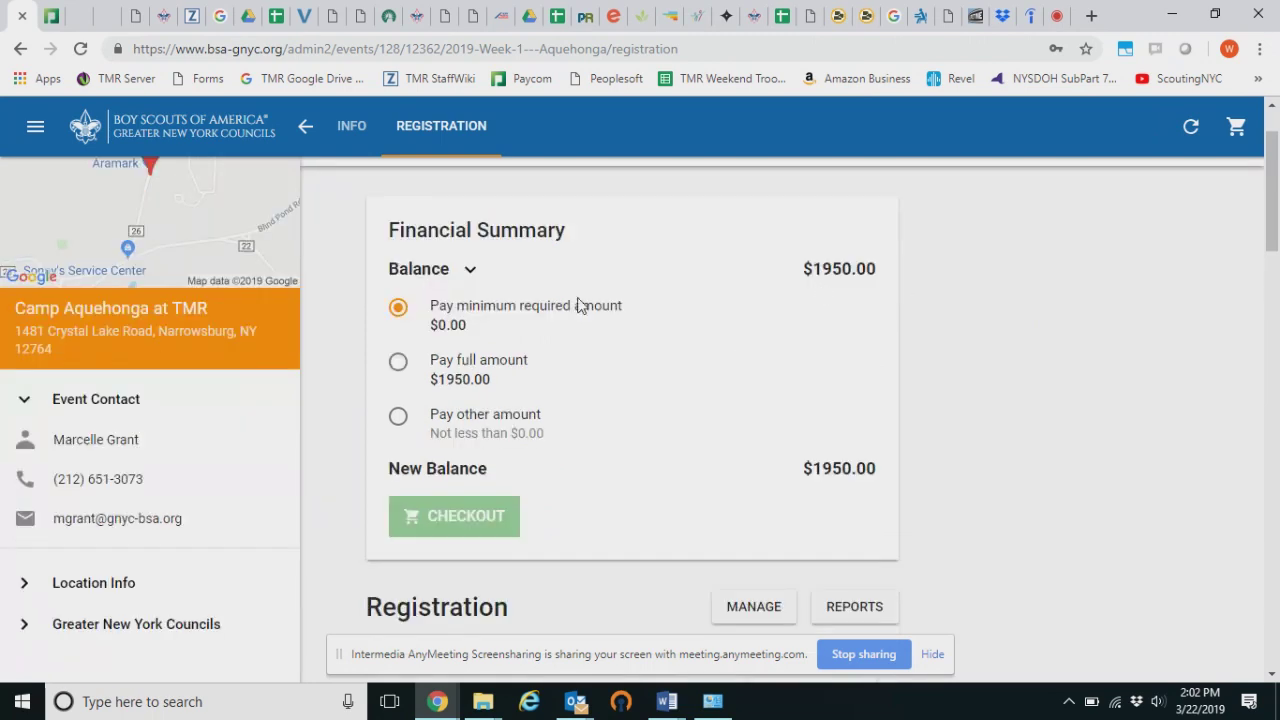
pyautogui.scroll(-1, 700, 437)
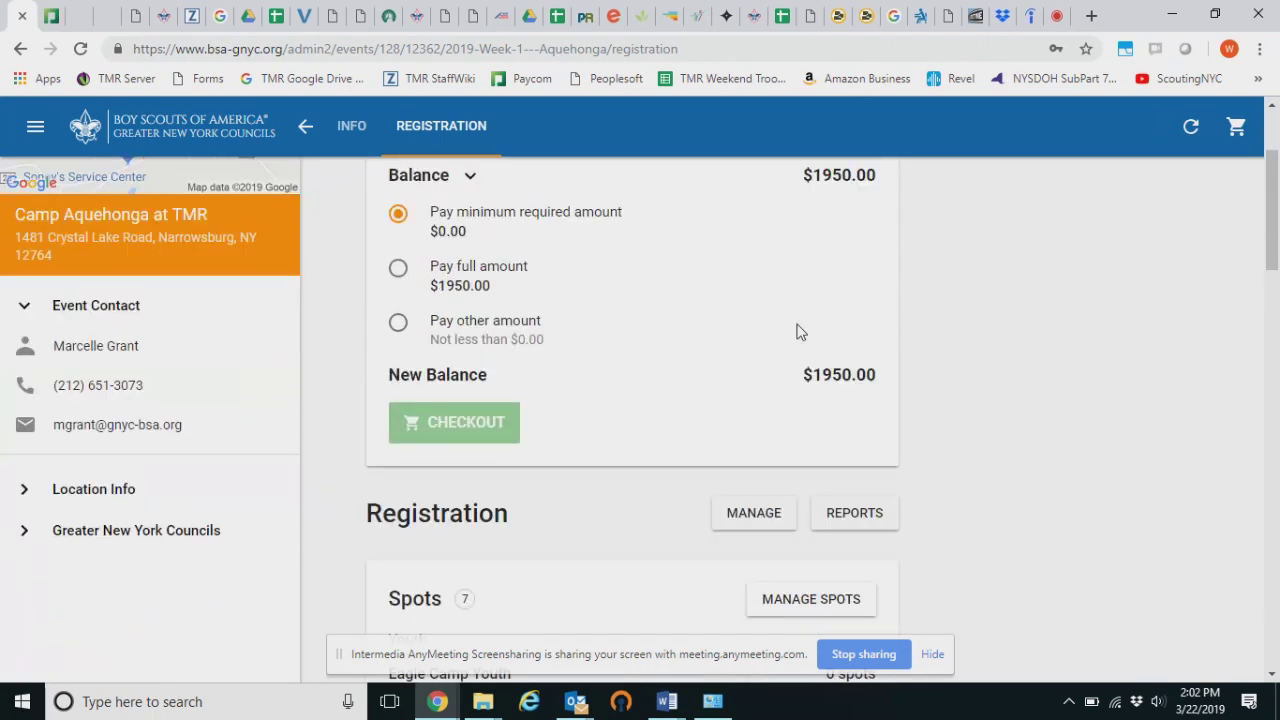
pyautogui.click(398, 324)
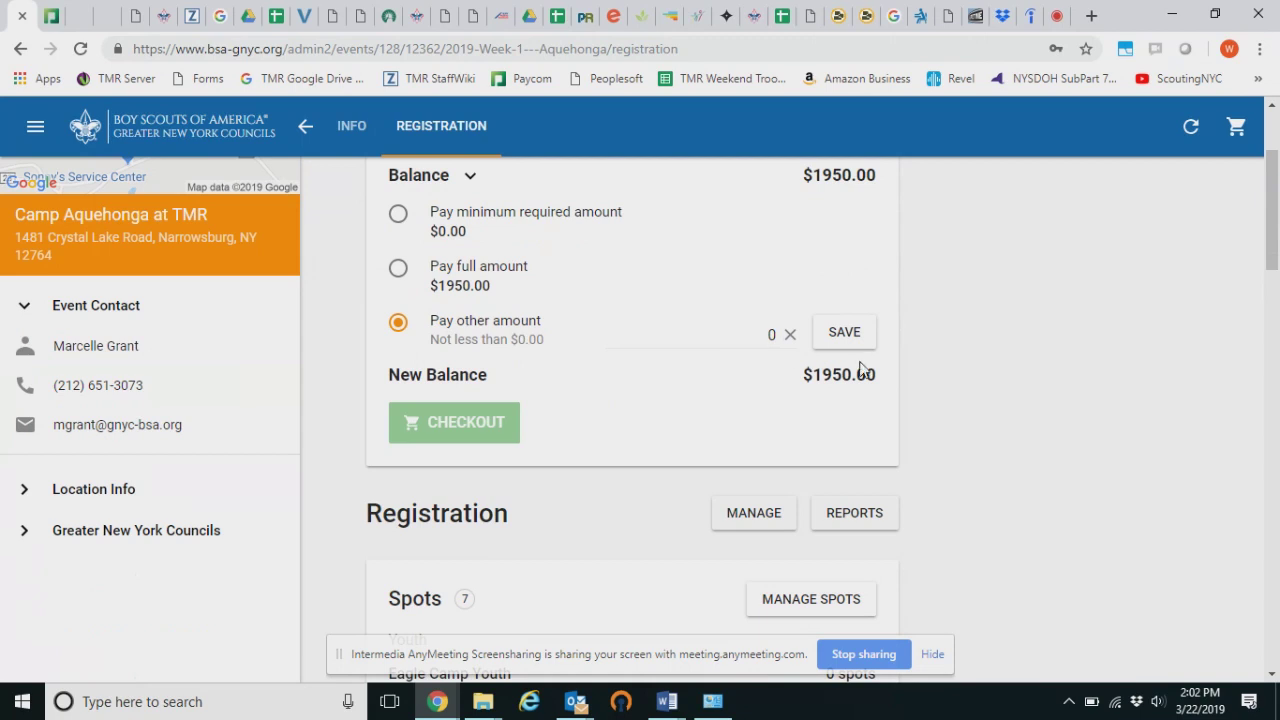
# Open Manage Spots, showing early pricing and 5 Youth spots
pyautogui.scroll(-3, 1117, 384)
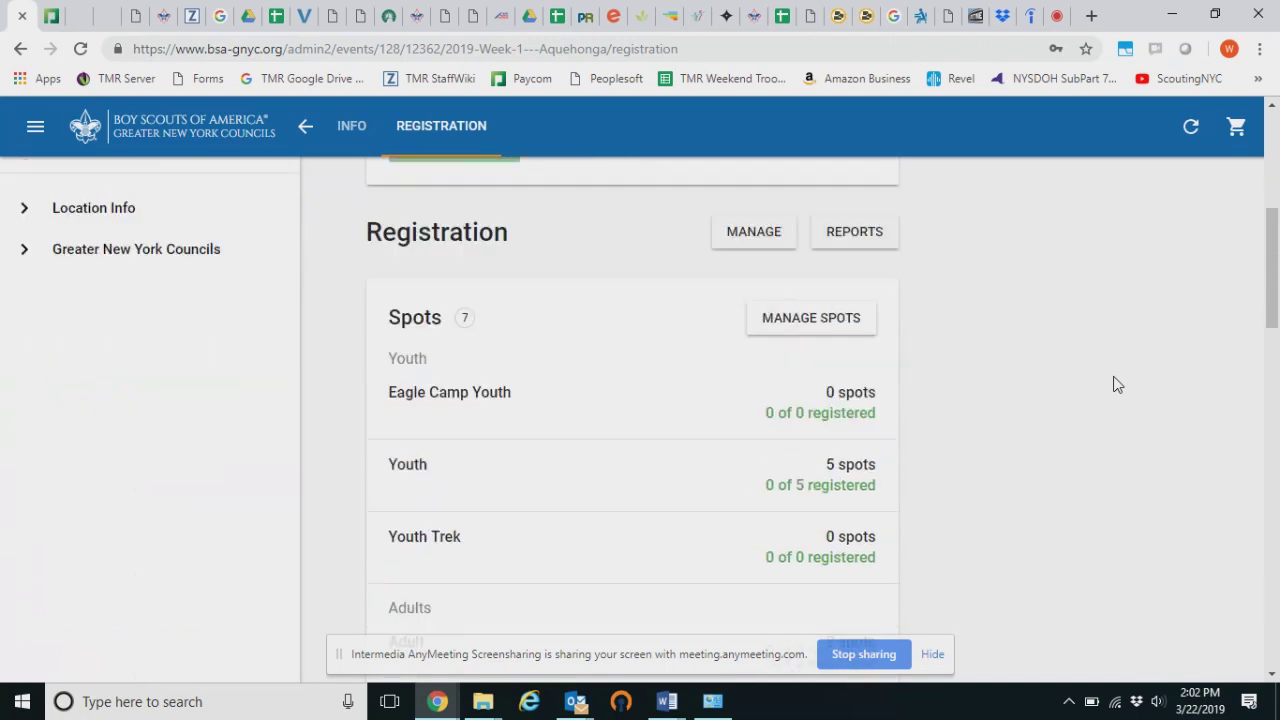
pyautogui.scroll(-1, 1114, 381)
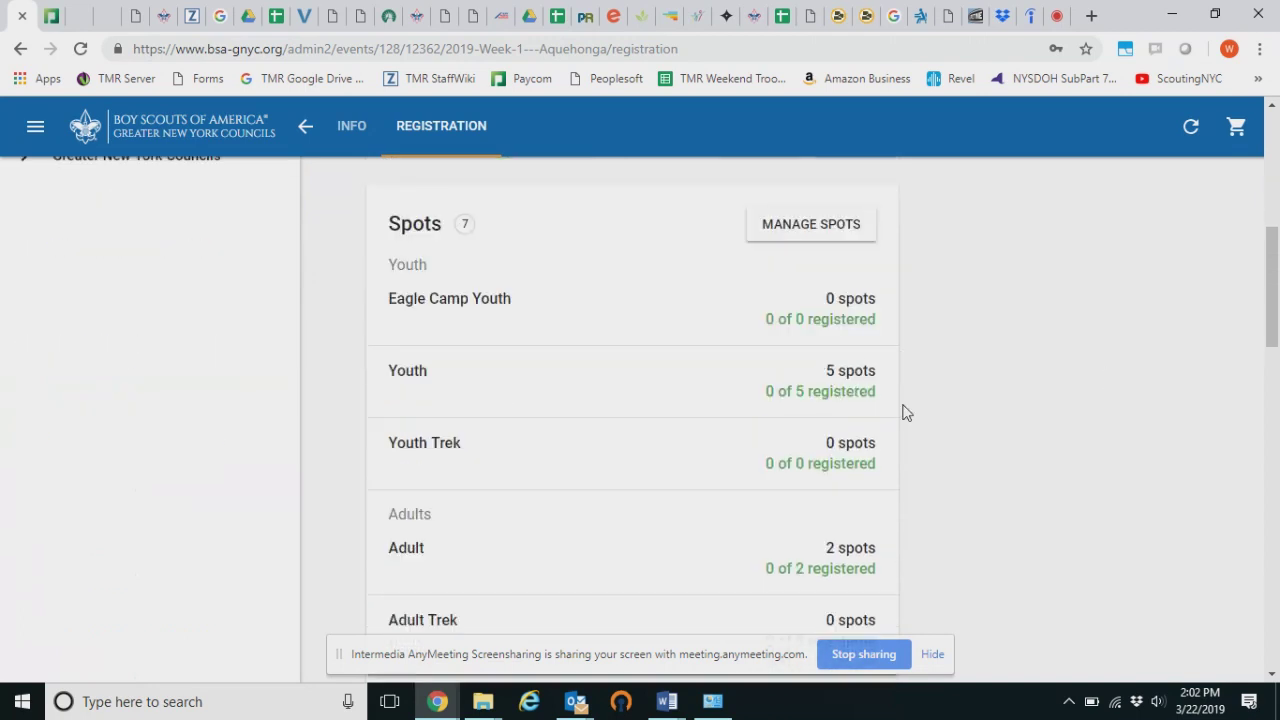
pyautogui.scroll(-2, 911, 374)
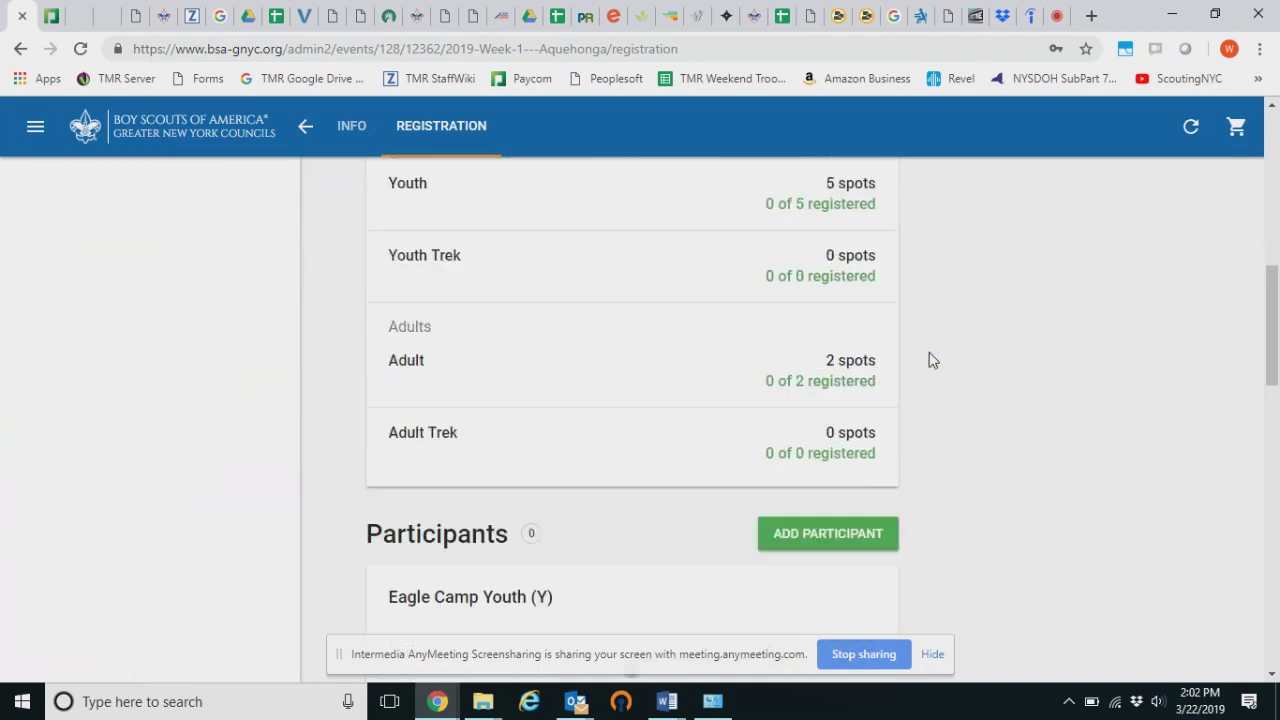
pyautogui.scroll(3, 966, 381)
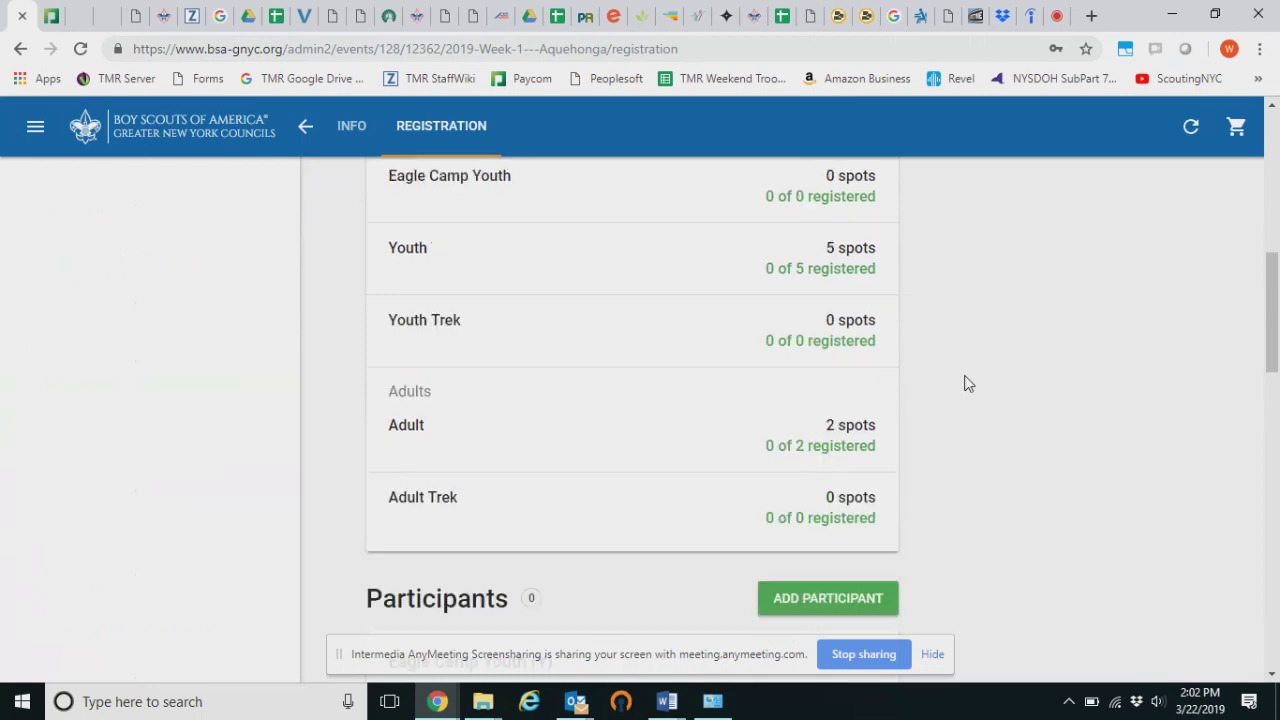
pyautogui.scroll(1, 851, 400)
pyautogui.click(845, 420)
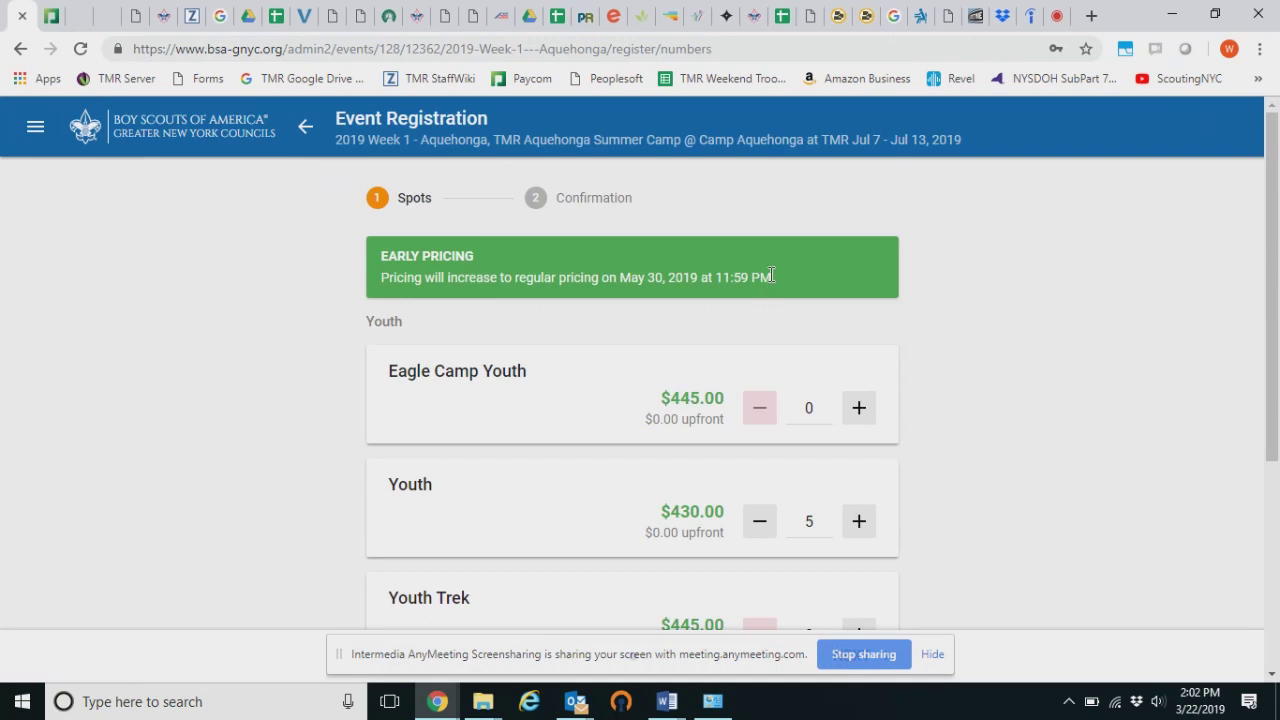
# Add one Youth spot and take it back off again
pyautogui.scroll(-1, 880, 318)
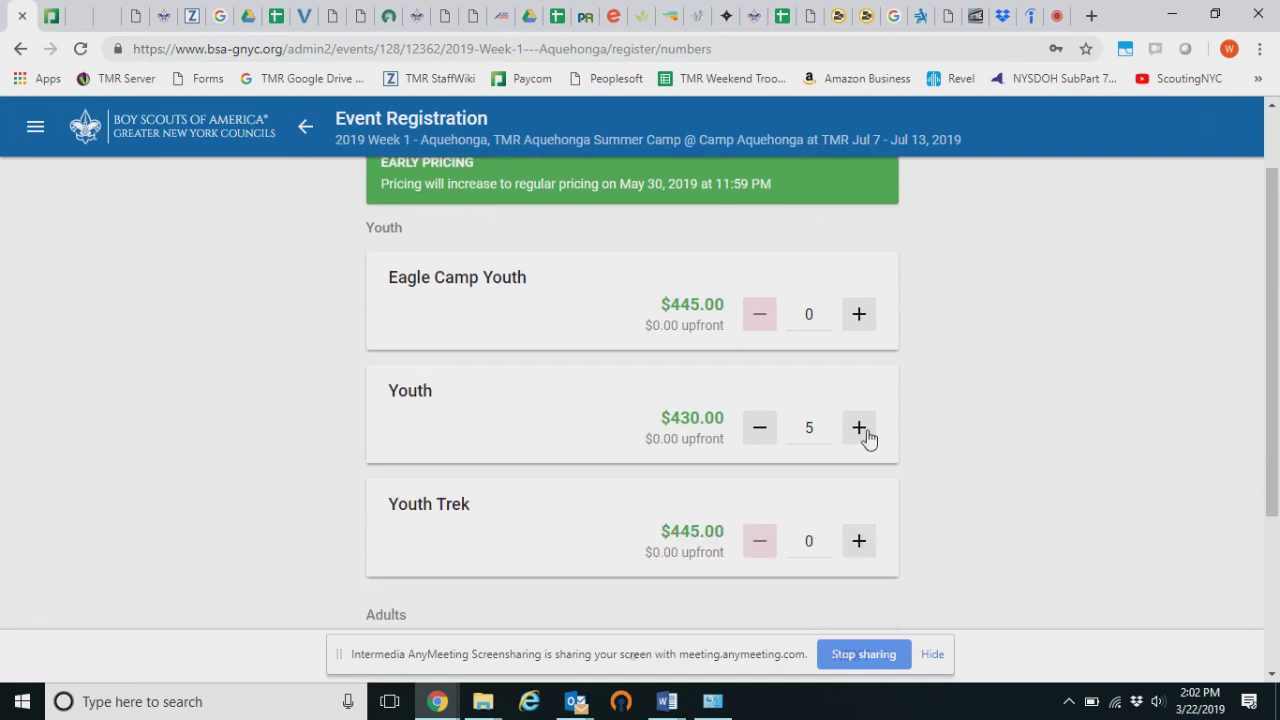
pyautogui.click(866, 434)
pyautogui.click(757, 432)
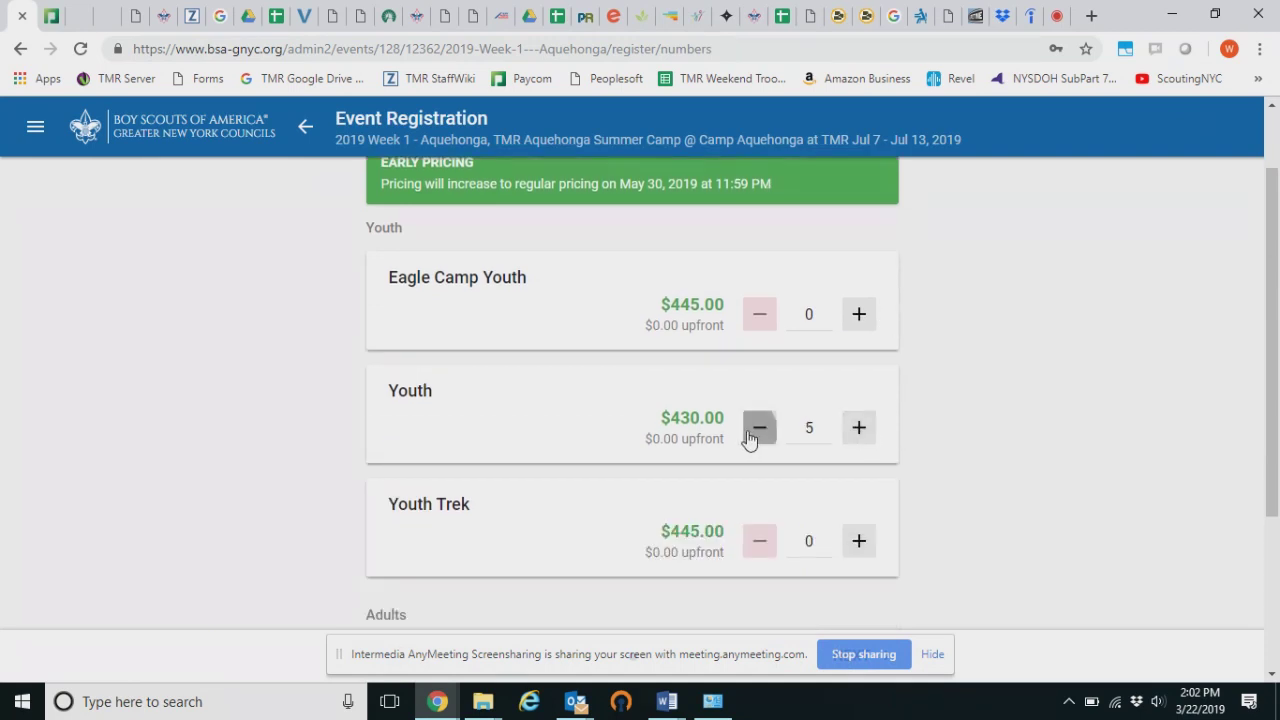
pyautogui.scroll(-3, 950, 395)
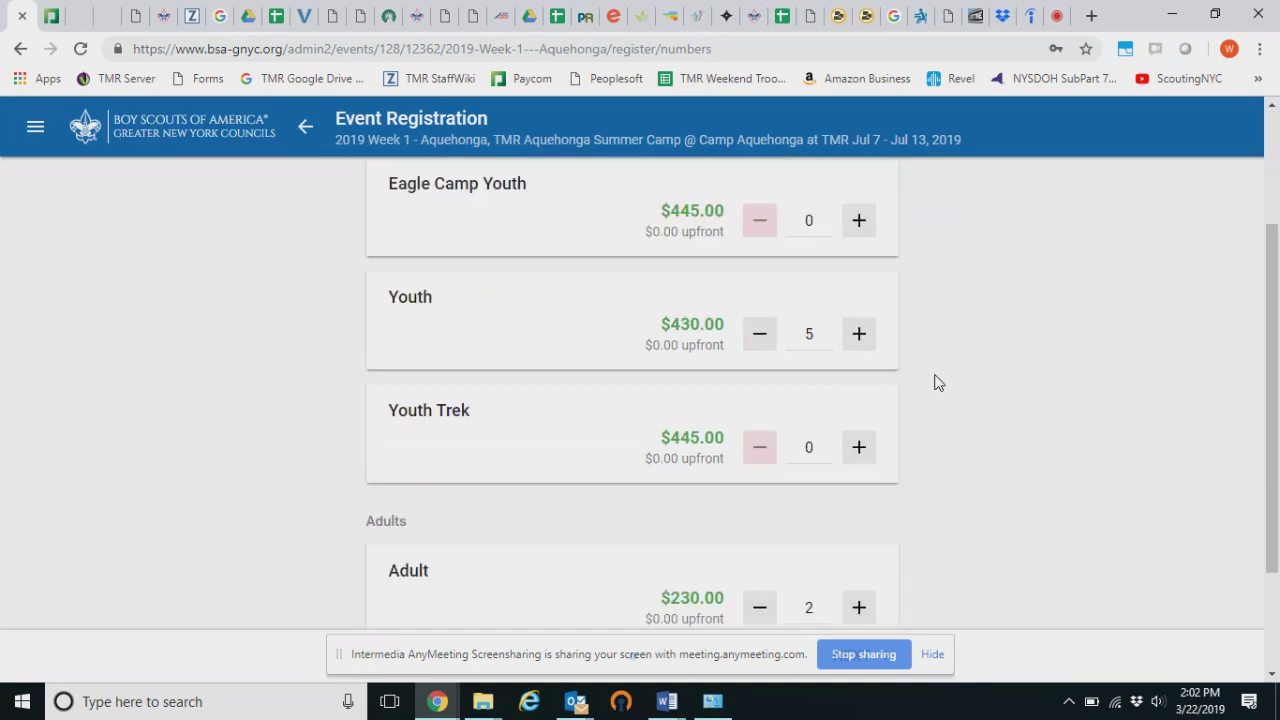
# Raise Youth spots to 6, then leave unsaved for the $1950.00 registration summary
pyautogui.scroll(4, 741, 258)
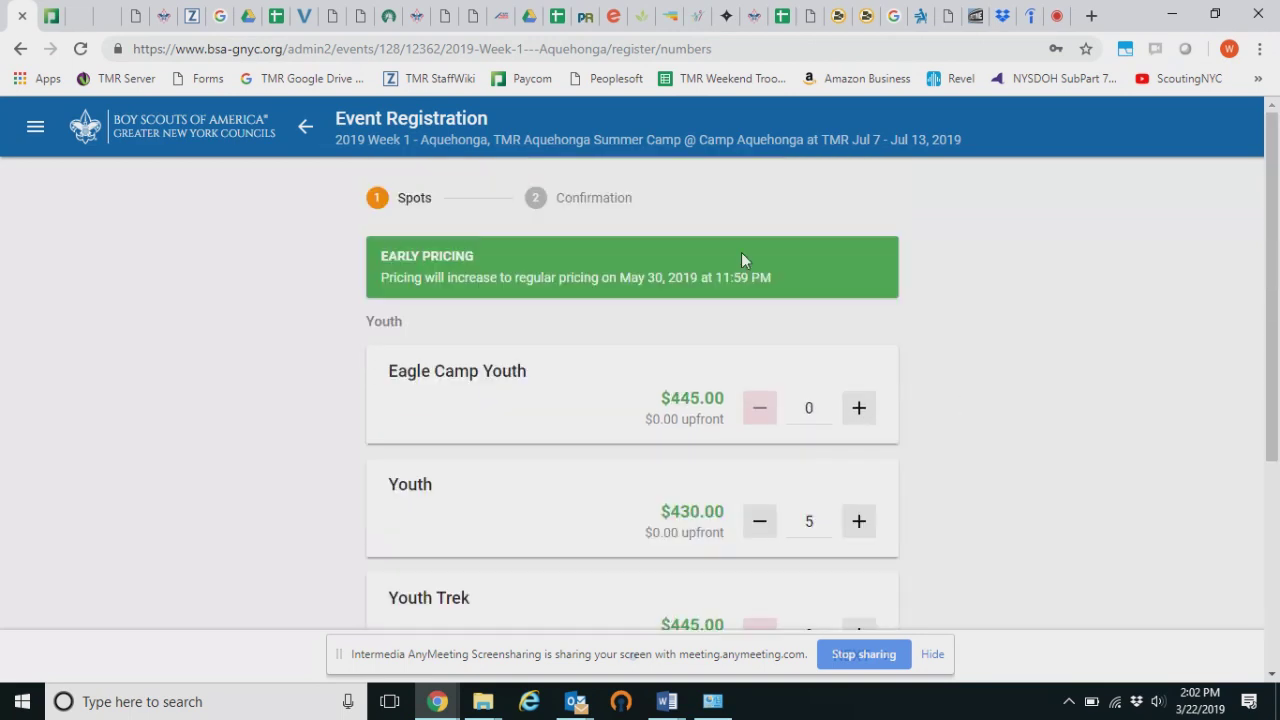
pyautogui.scroll(-4, 870, 300)
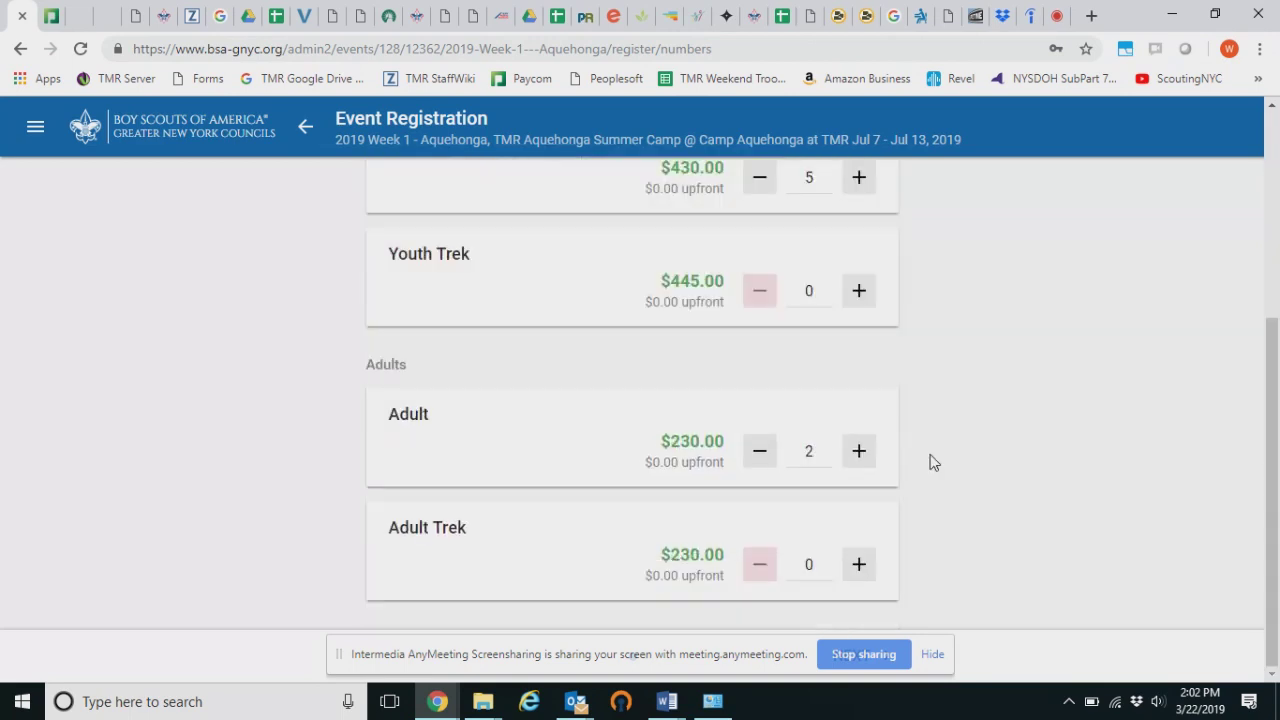
pyautogui.scroll(4, 929, 460)
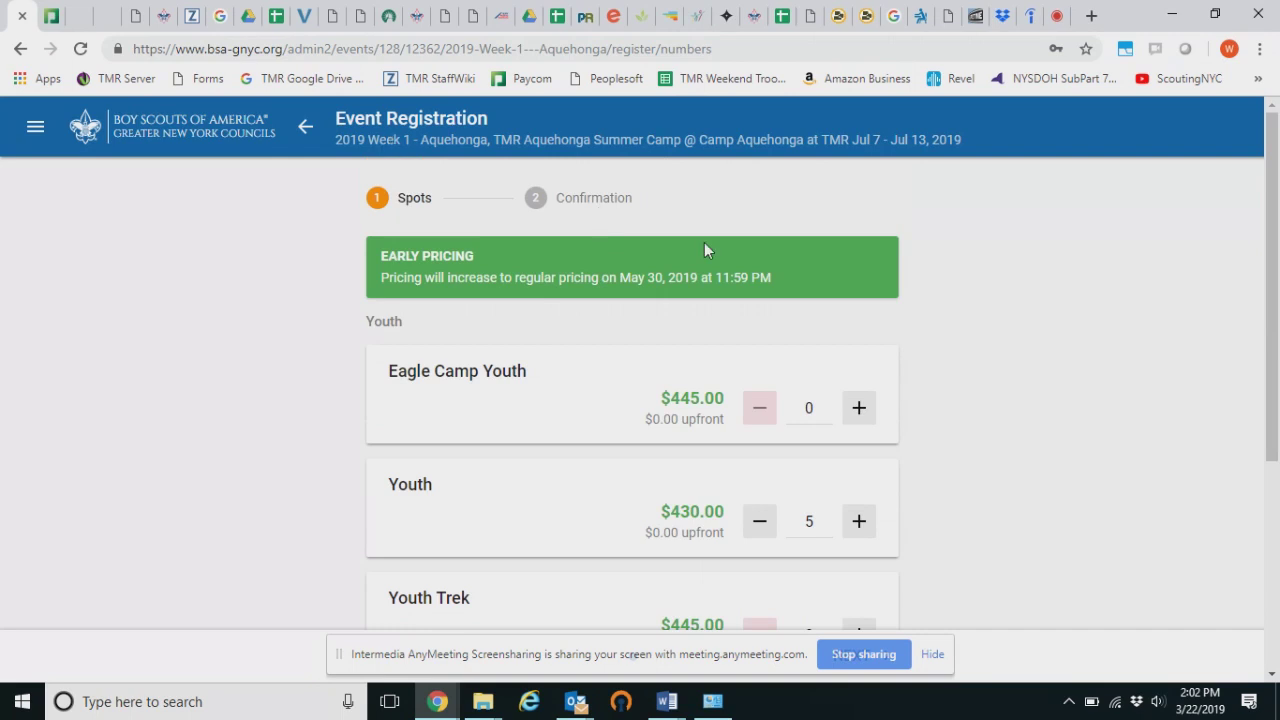
pyautogui.scroll(-2, 704, 244)
pyautogui.click(859, 334)
pyautogui.scroll(-2, 966, 349)
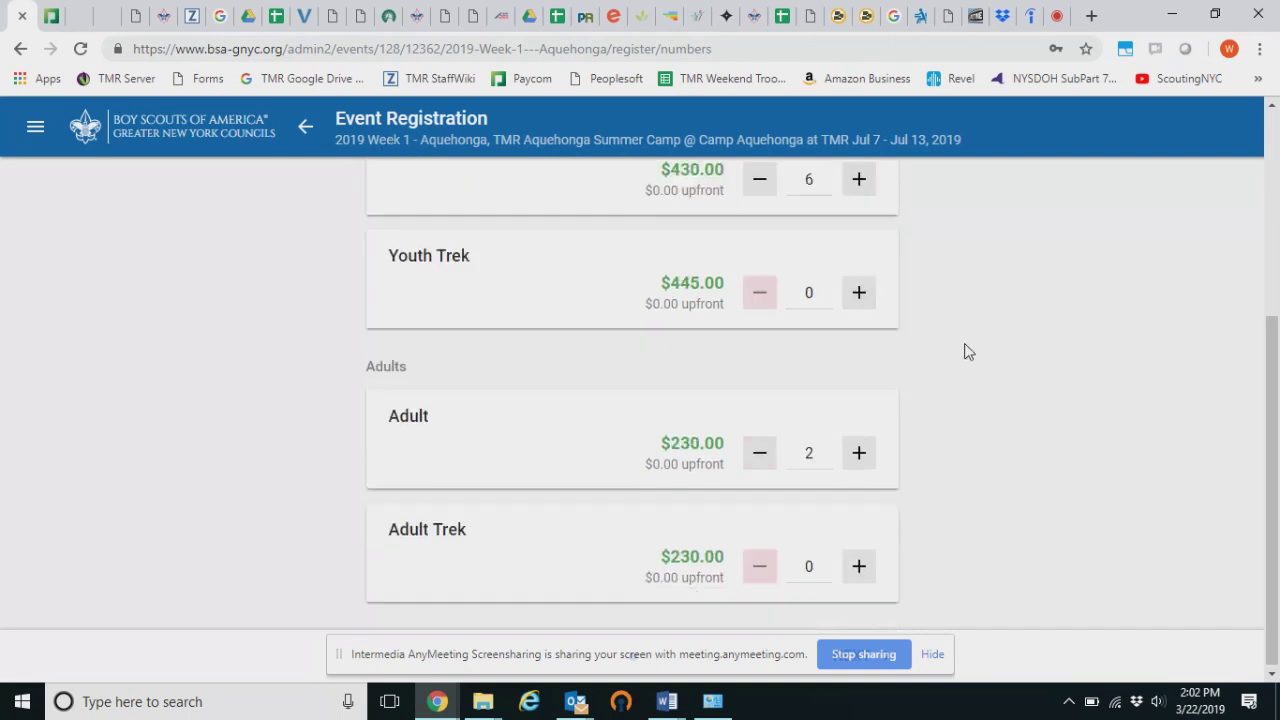
pyautogui.click(306, 128)
pyautogui.scroll(-2, 895, 417)
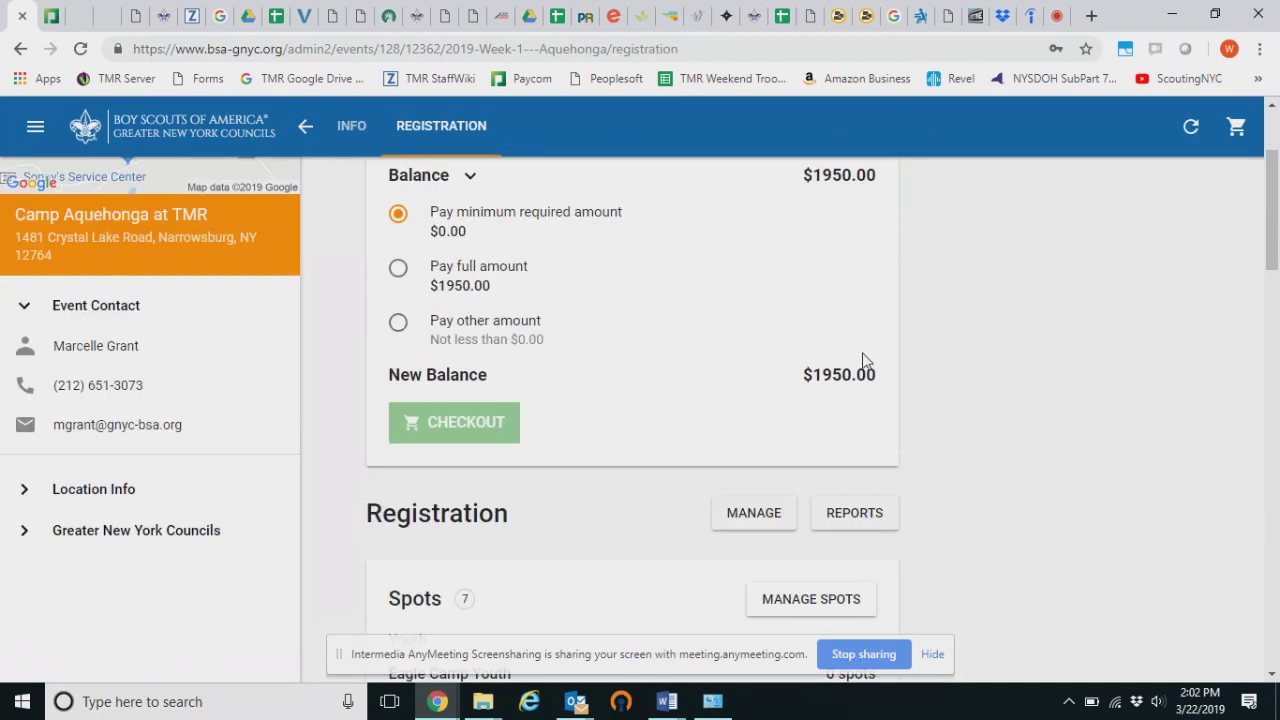
# Glance at the spot management page, then return to the registration summary
pyautogui.scroll(-3, 907, 362)
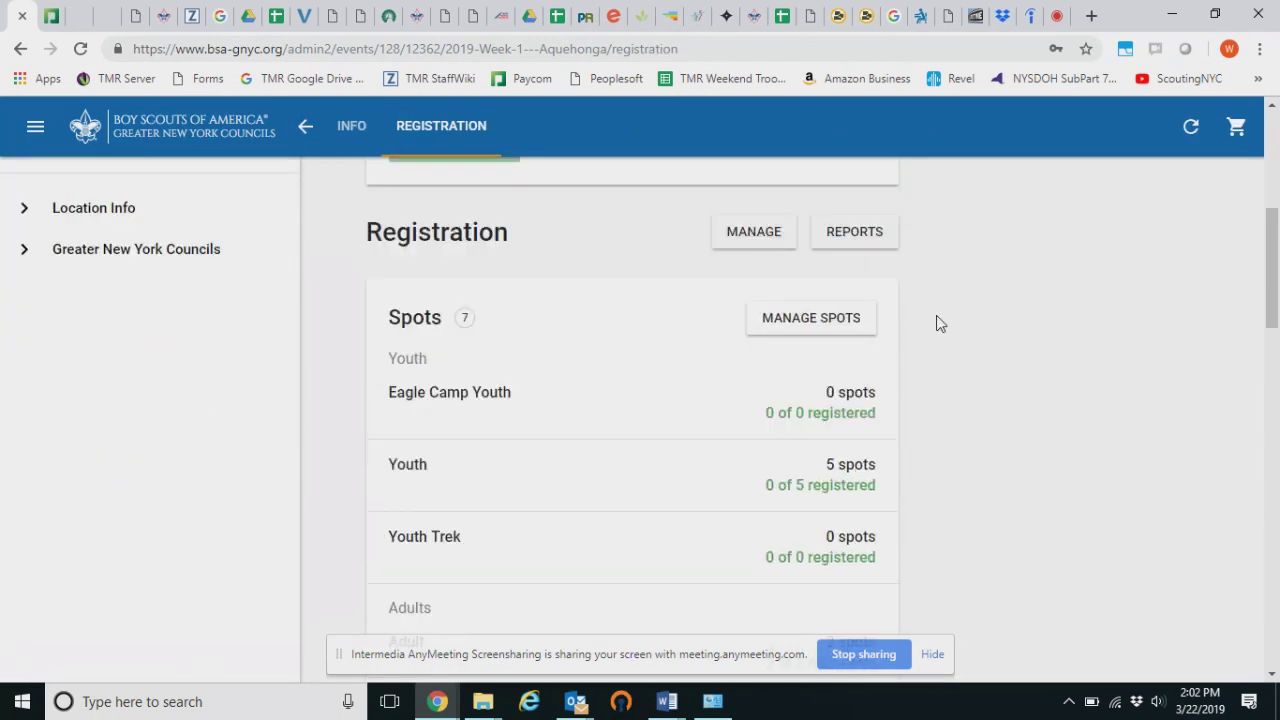
pyautogui.click(766, 243)
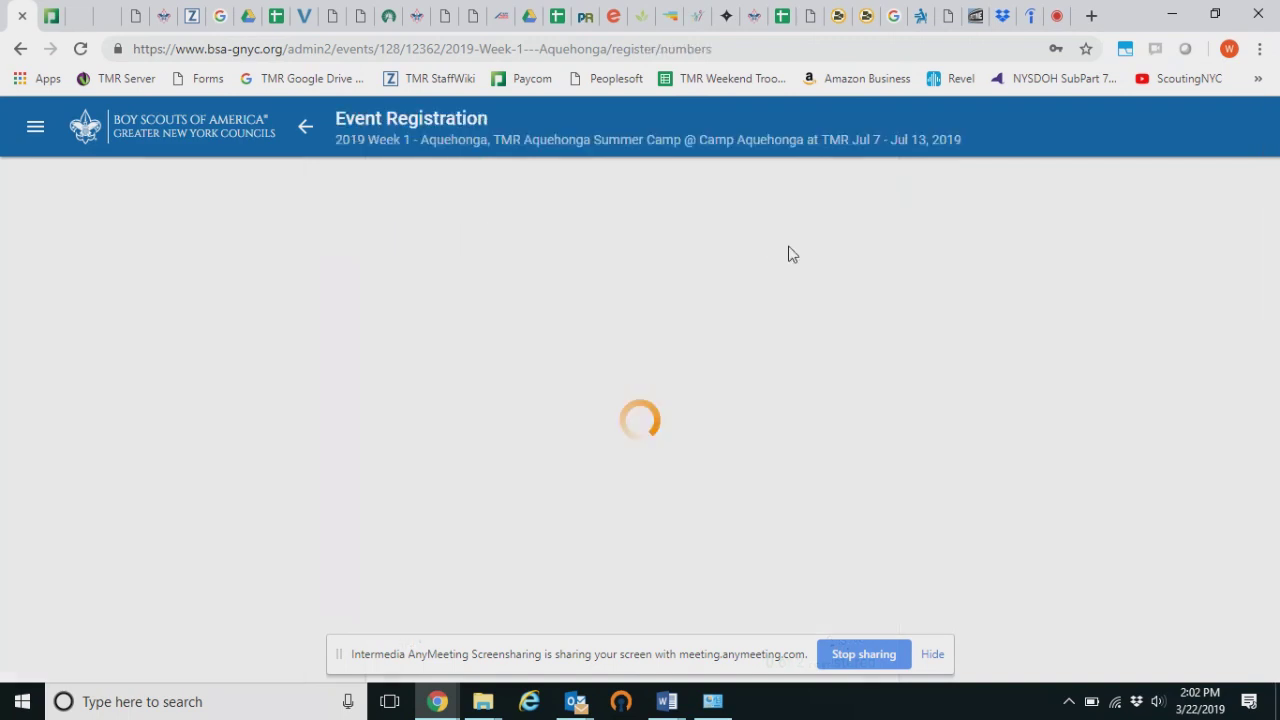
pyautogui.scroll(-3, 920, 335)
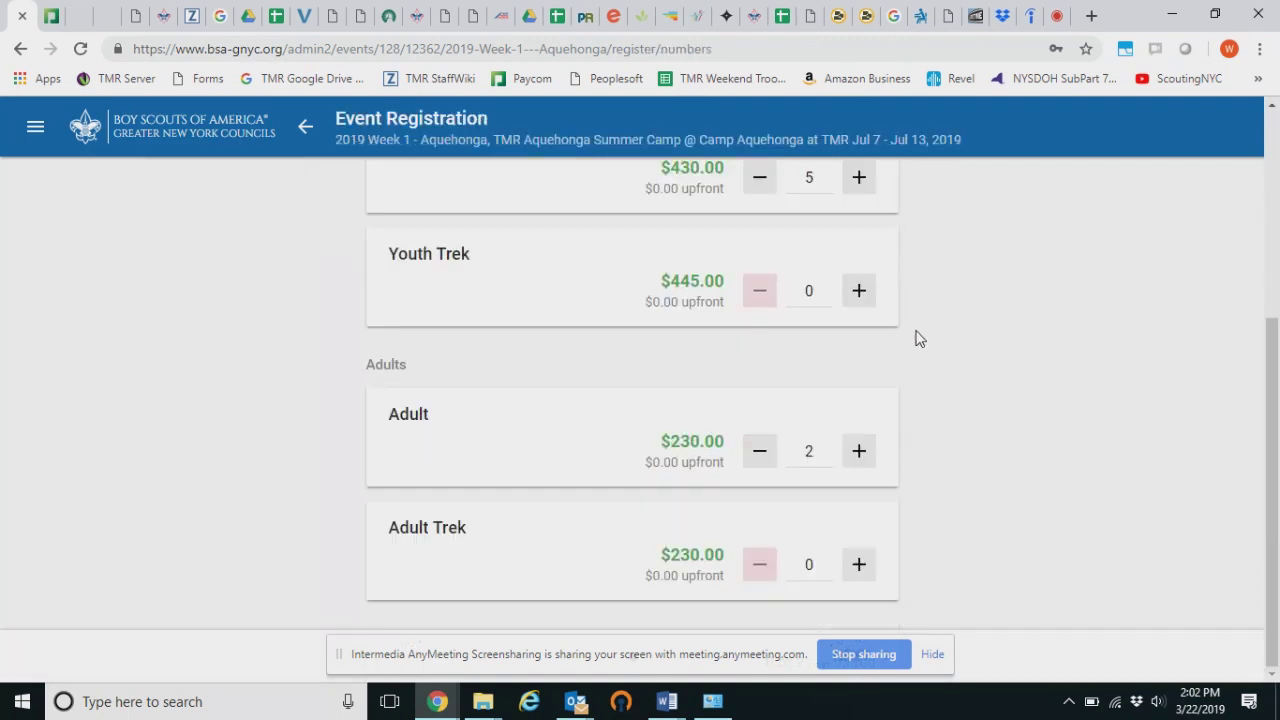
pyautogui.scroll(3, 920, 338)
pyautogui.click(306, 127)
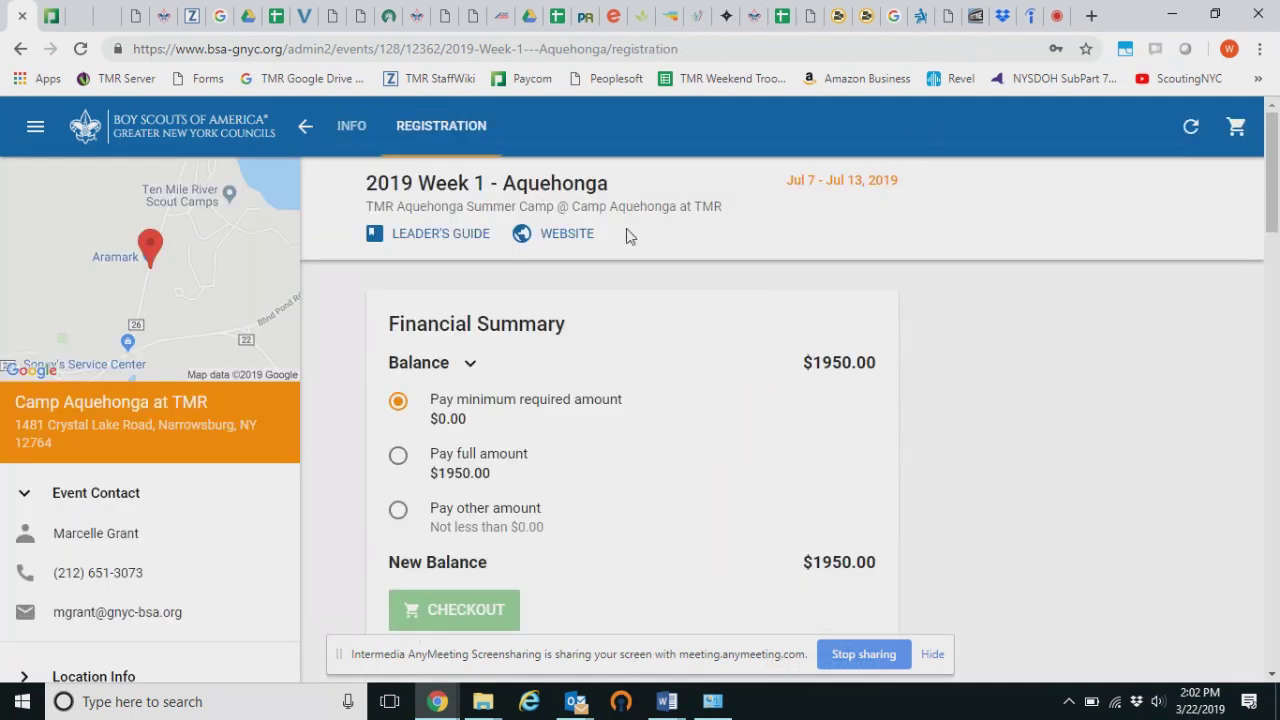
# Go back to the camp's events and reopen the 2019 Week 1 - Aquehonga registration
pyautogui.click(306, 127)
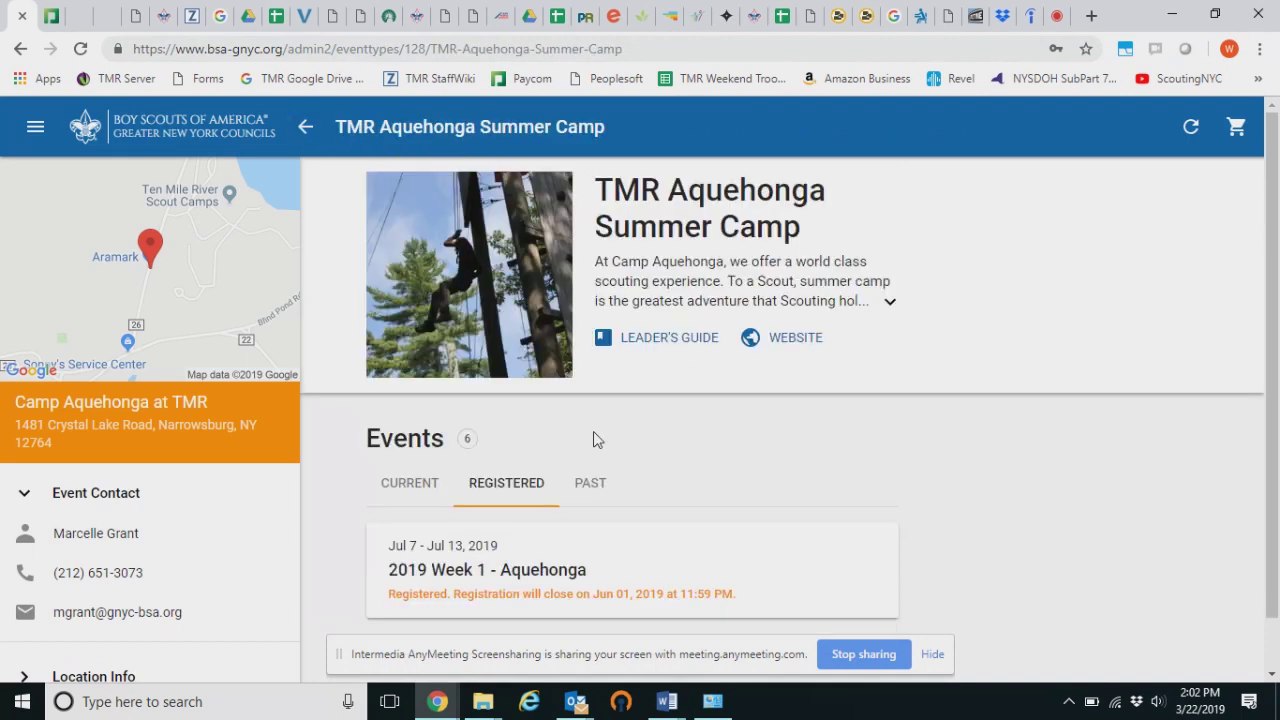
pyautogui.scroll(-1, 437, 417)
pyautogui.click(600, 518)
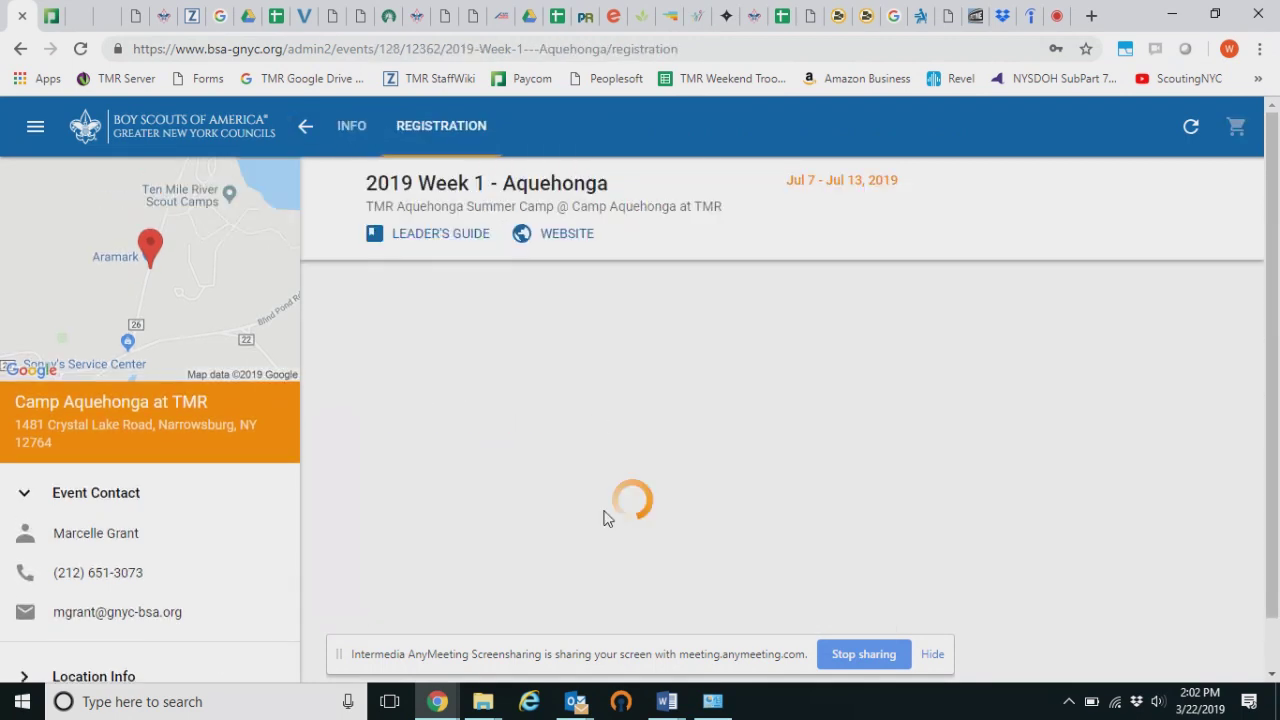
pyautogui.scroll(-2, 711, 369)
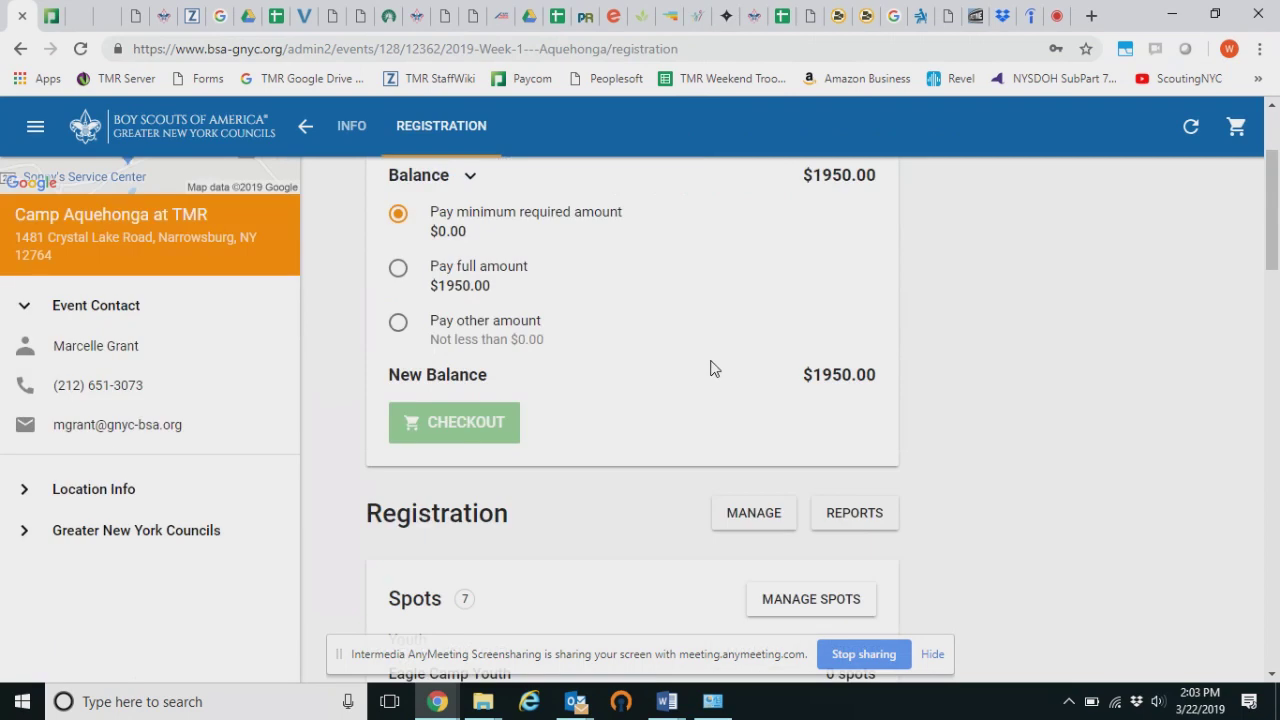
pyautogui.scroll(-2, 711, 369)
pyautogui.scroll(4, 563, 329)
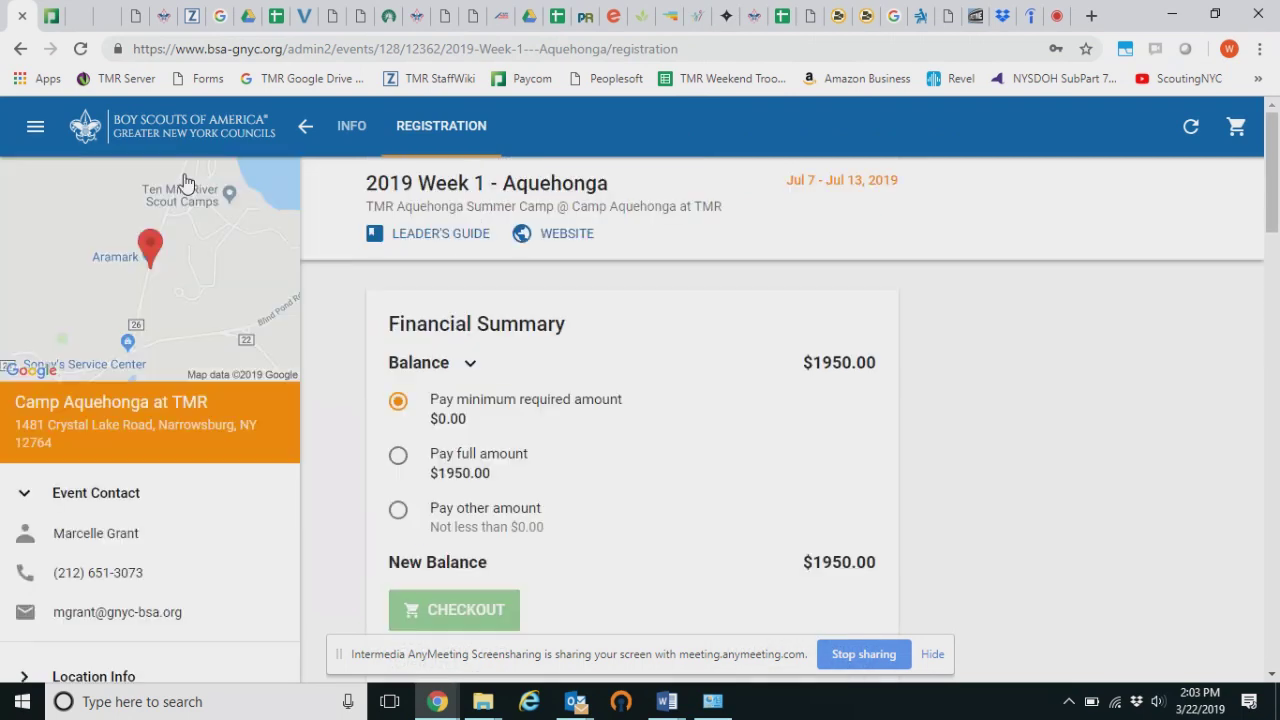
pyautogui.scroll(-3, 937, 450)
pyautogui.scroll(-5, 937, 450)
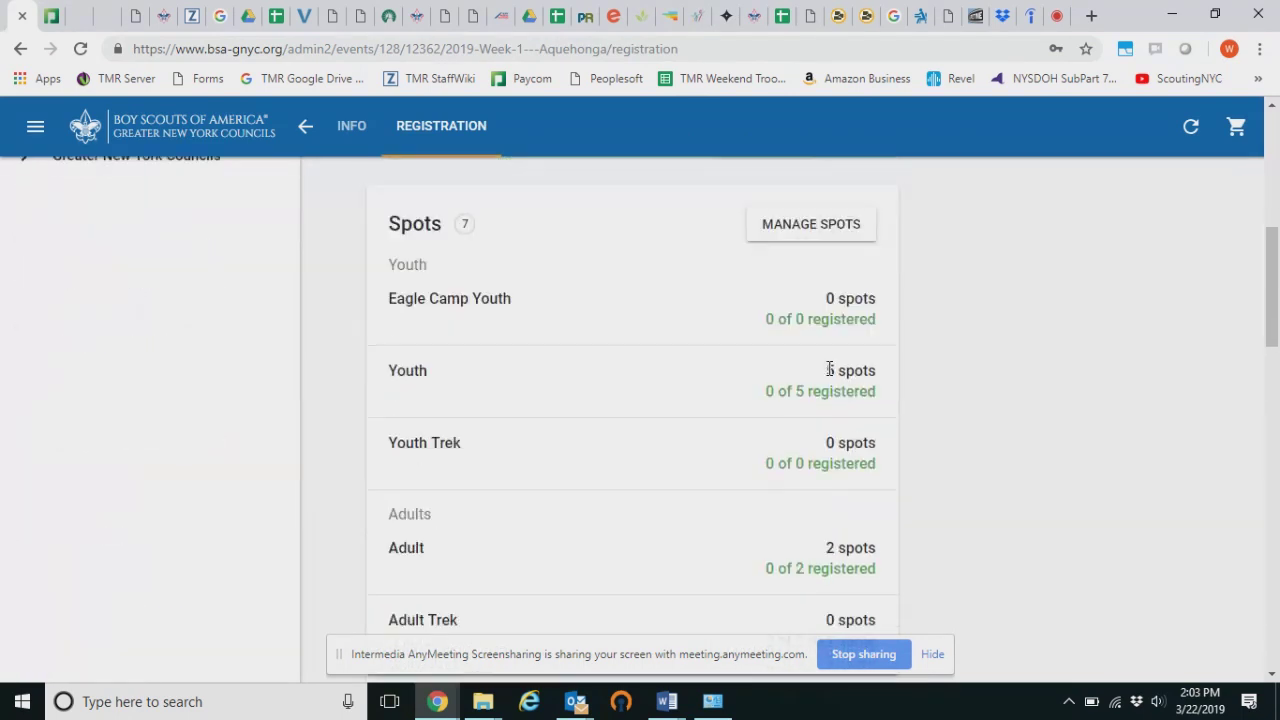
pyautogui.scroll(-15, 833, 388)
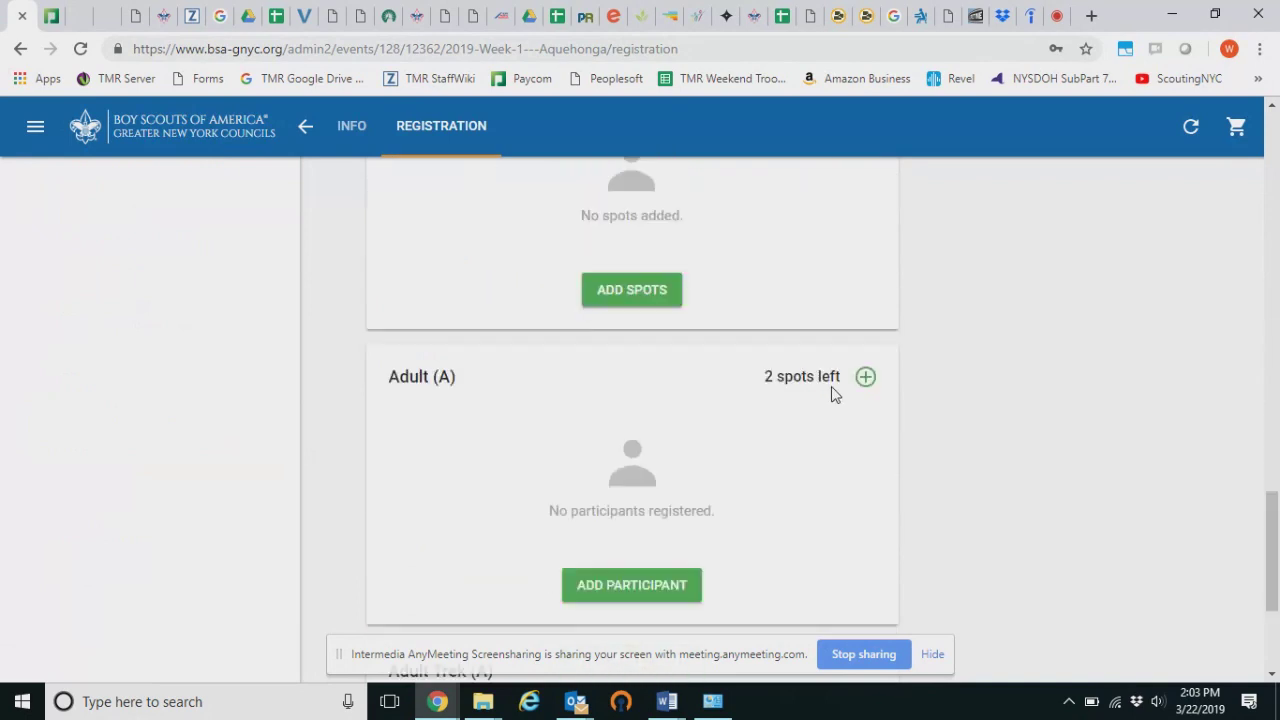
pyautogui.scroll(20, 836, 395)
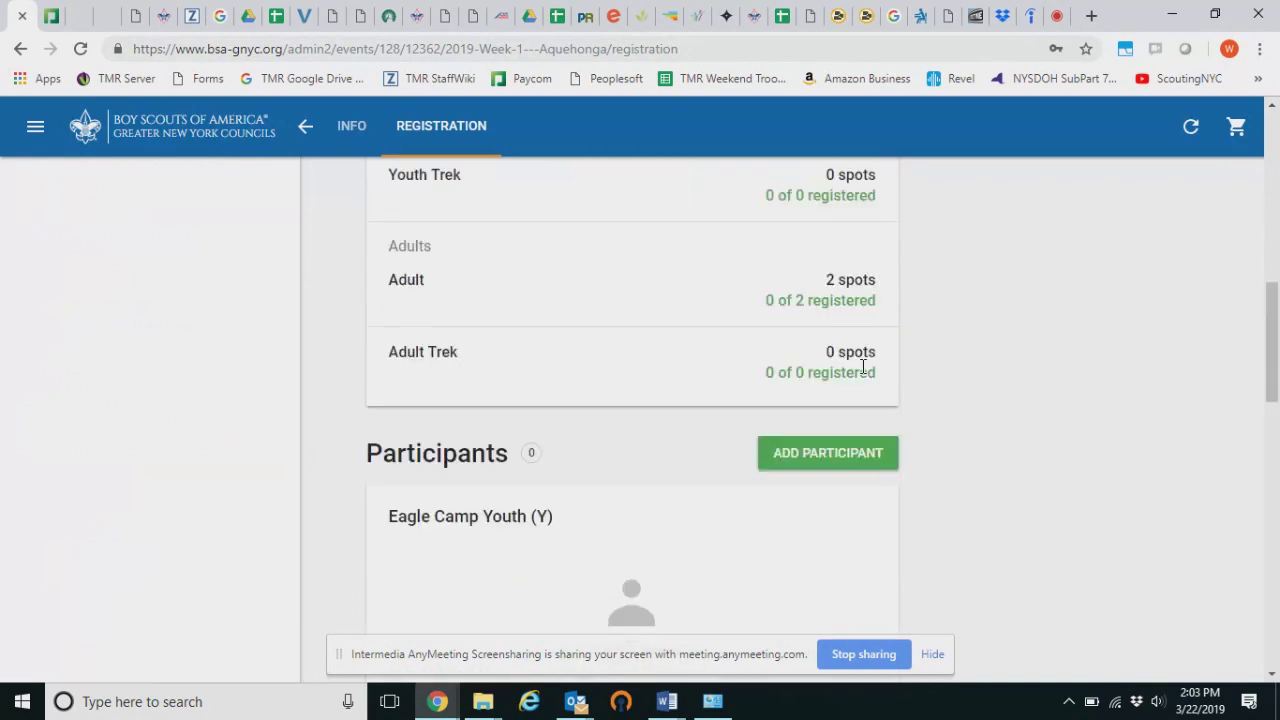
# Reach the spot-count page via the Info and My Registration pages, Youth still at 5
pyautogui.click(358, 128)
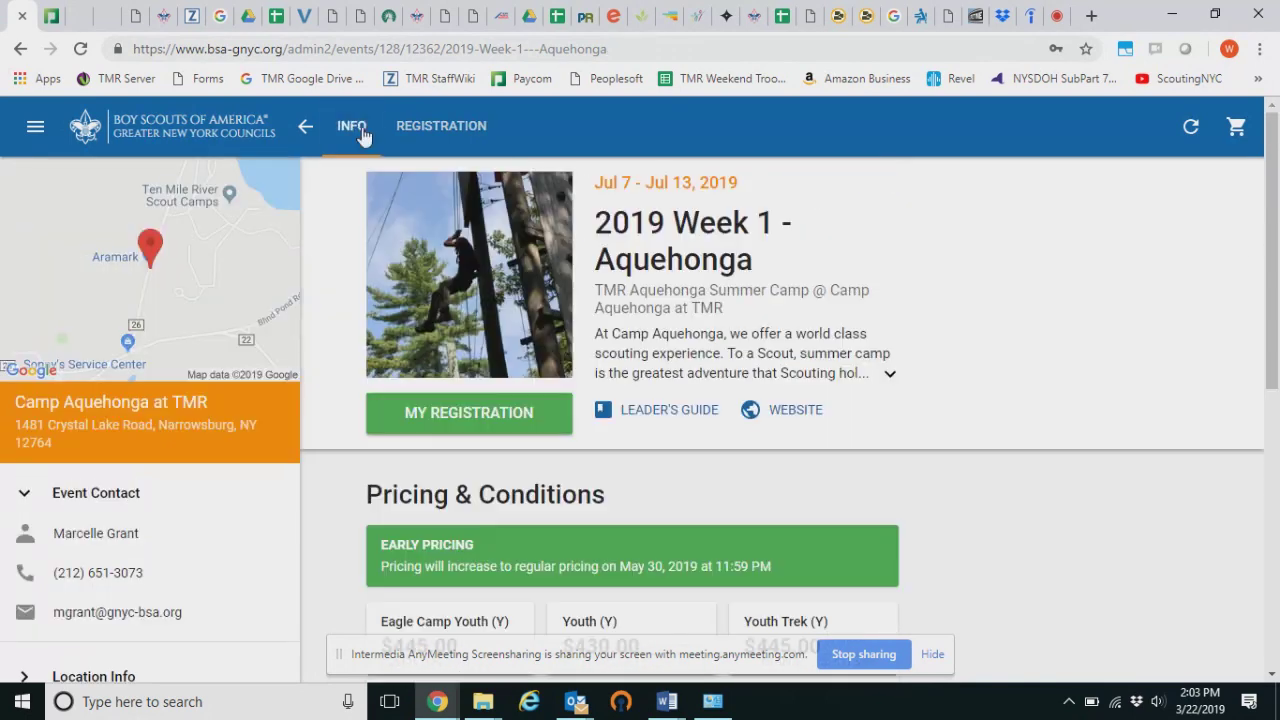
pyautogui.click(478, 414)
pyautogui.scroll(-5, 643, 347)
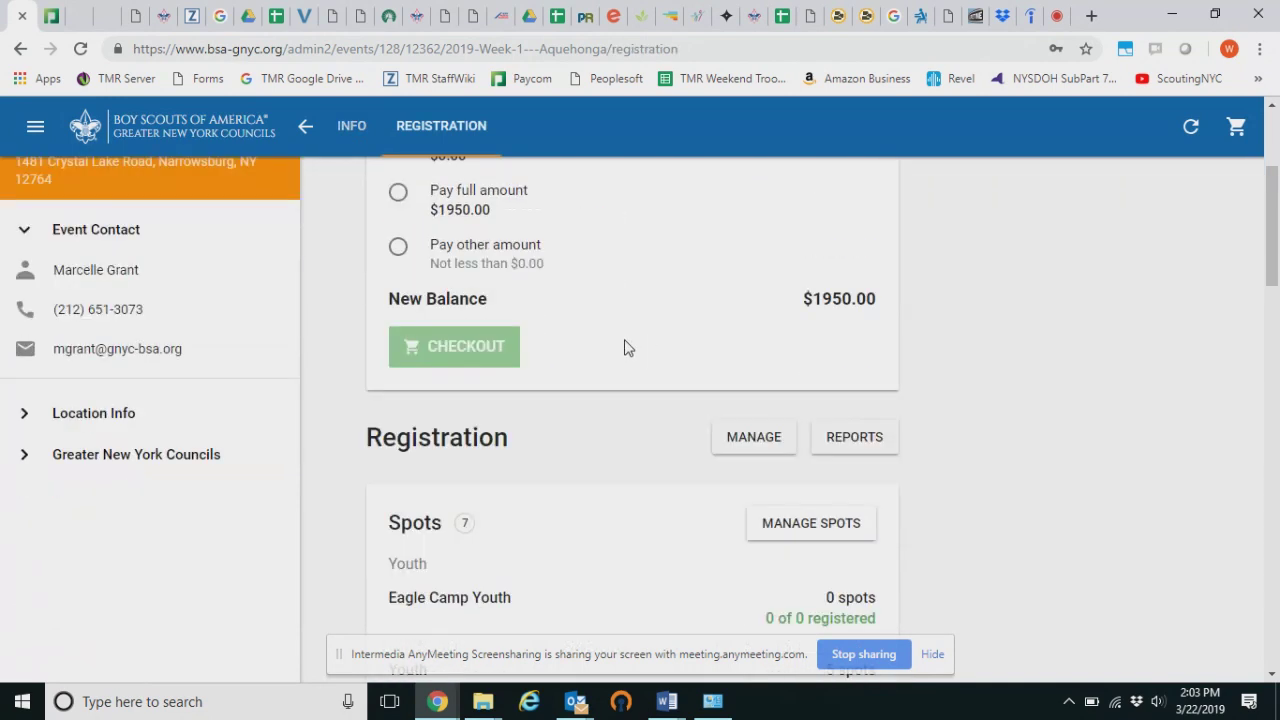
pyautogui.click(811, 318)
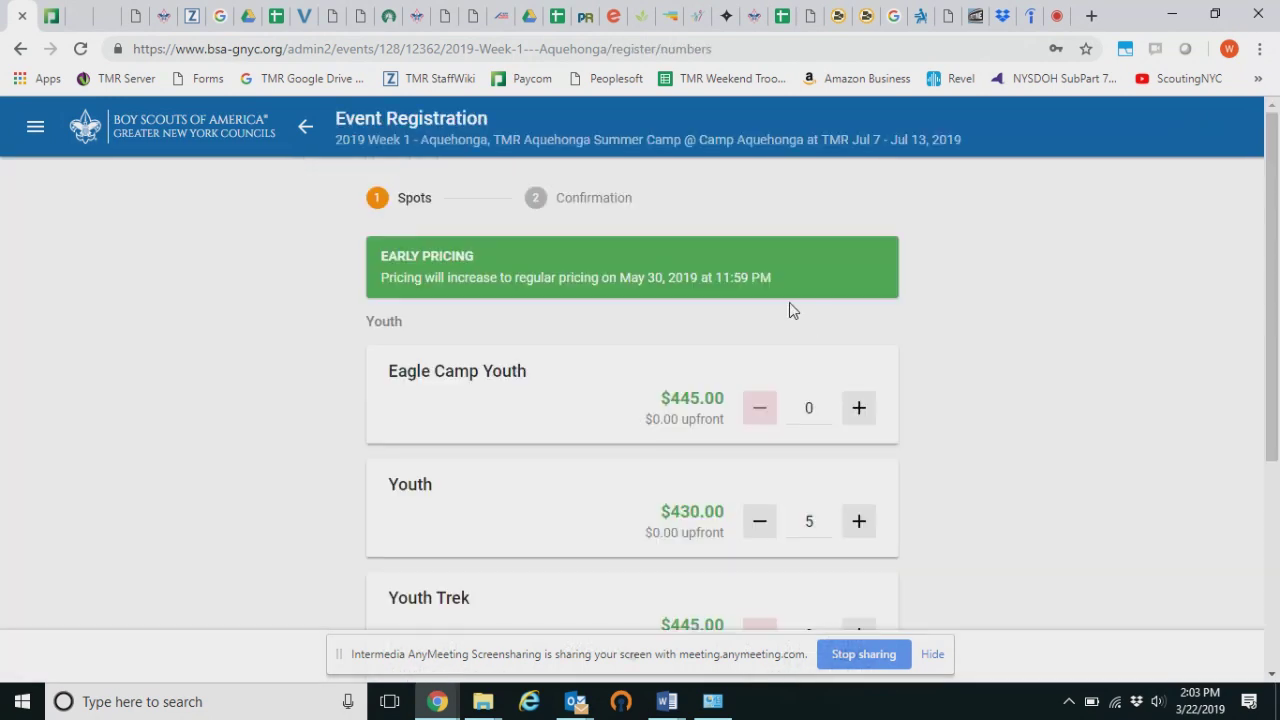
# Dismiss the screen-sharing notice and add the spot changes to the cart
pyautogui.scroll(-3, 795, 305)
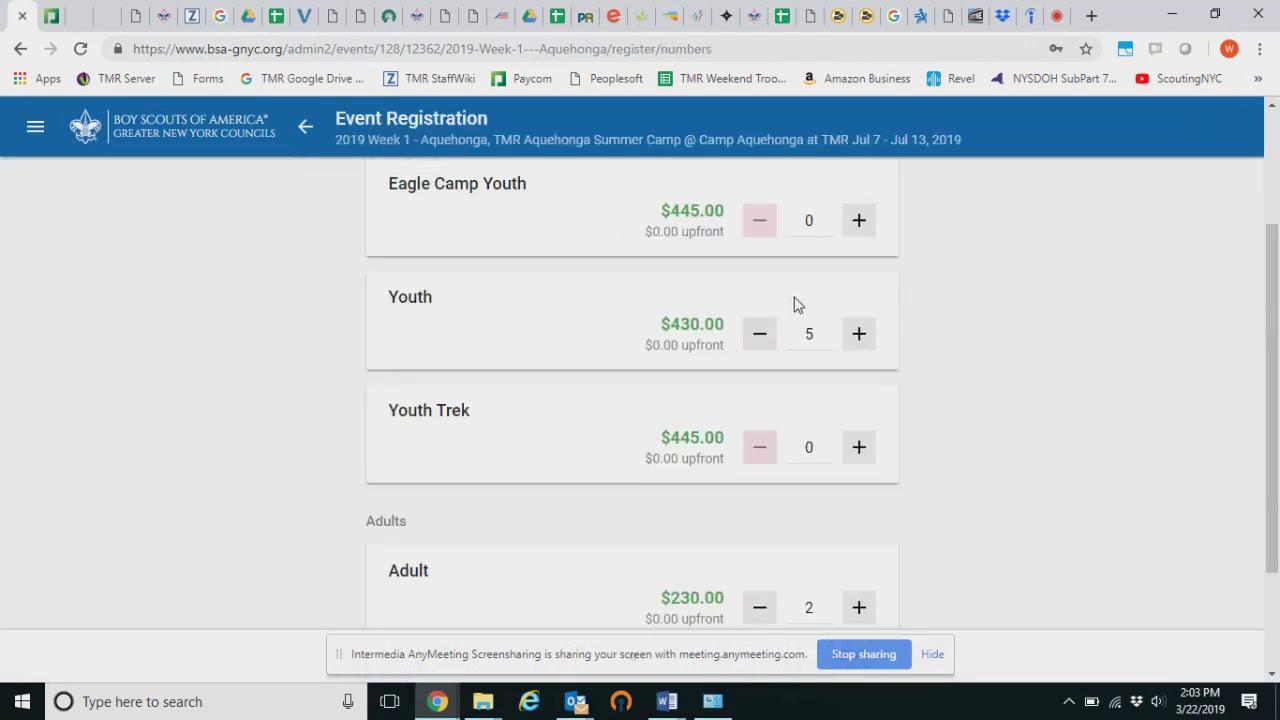
pyautogui.click(938, 656)
pyautogui.click(849, 658)
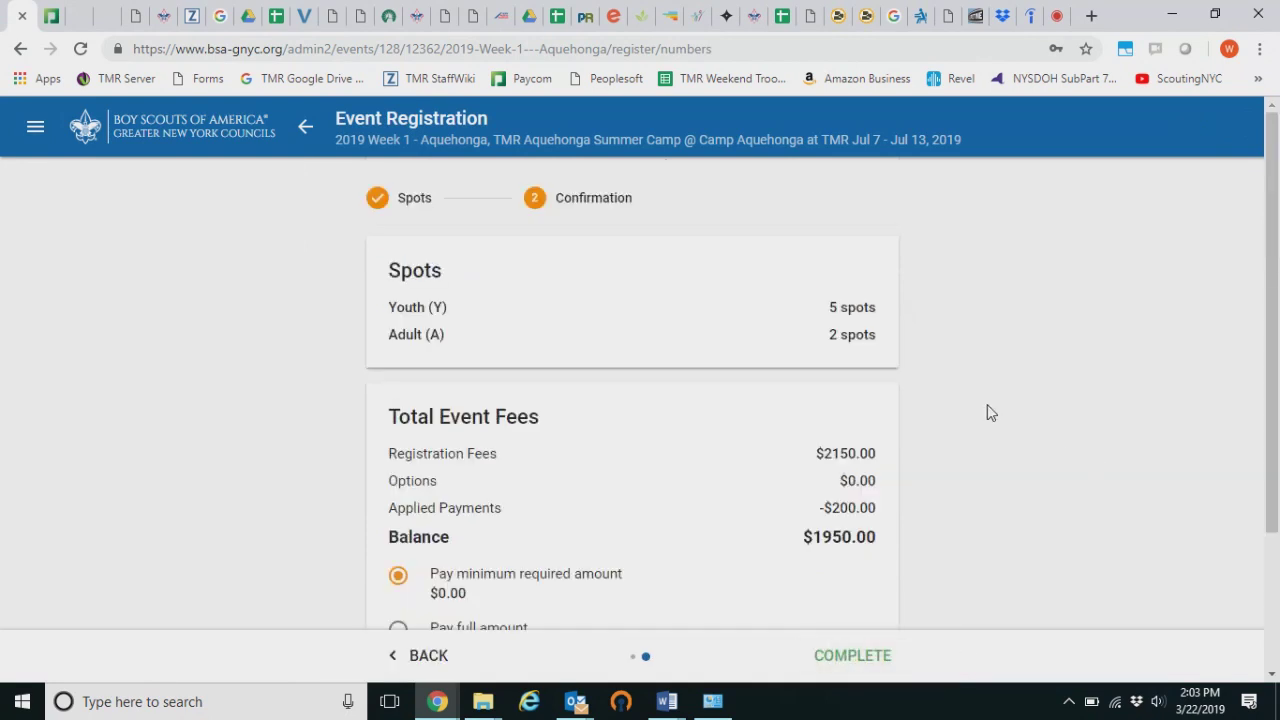
pyautogui.scroll(-3, 900, 445)
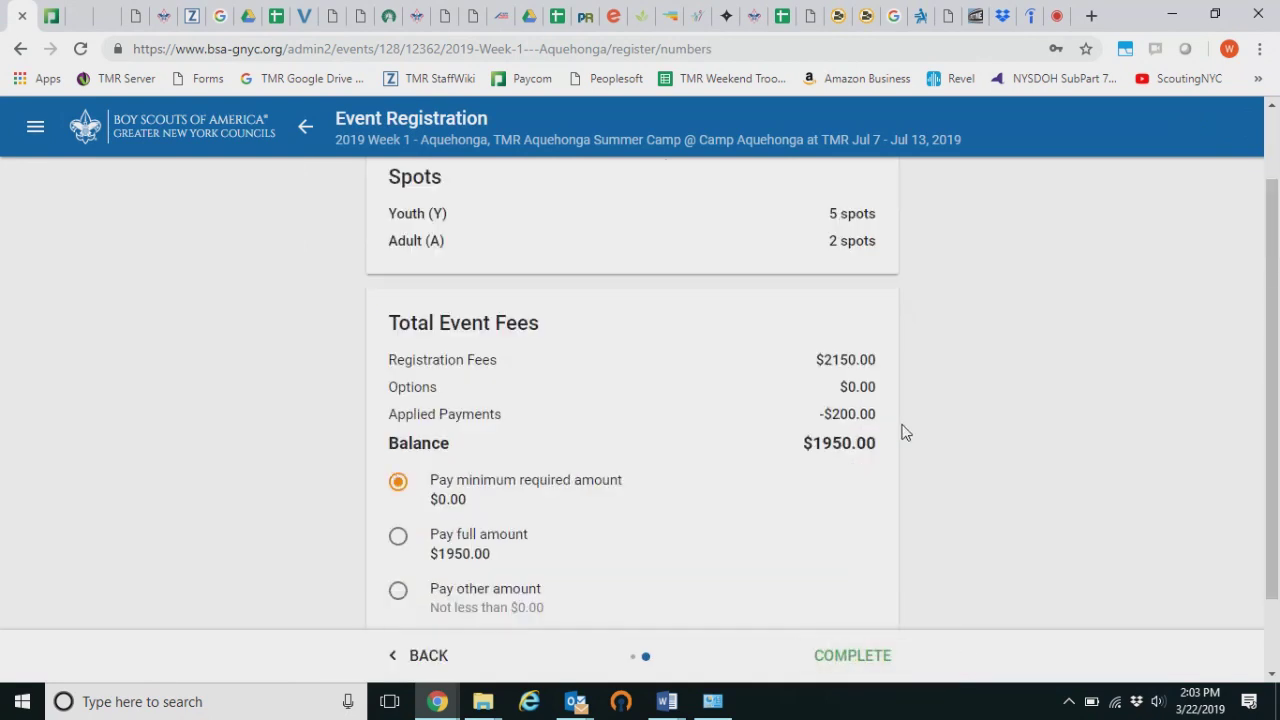
pyautogui.click(852, 656)
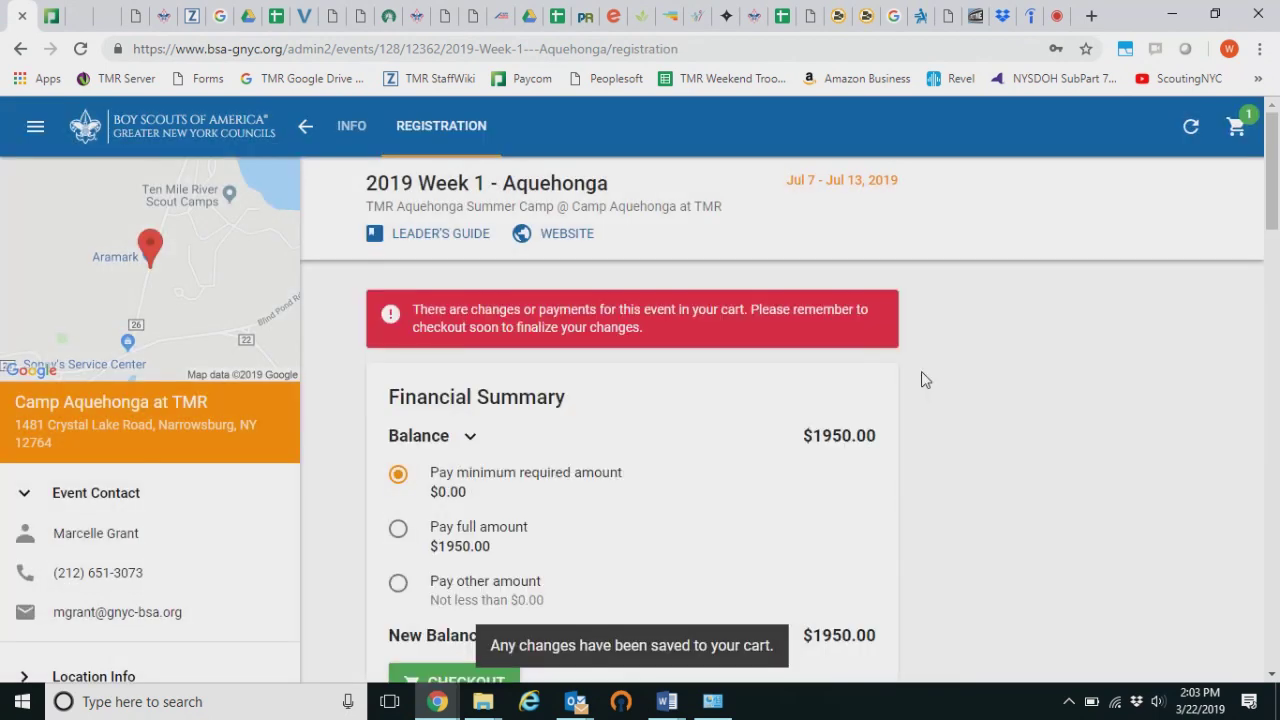
pyautogui.scroll(-3, 900, 370)
# Empty the cart from checkout, confirming removal of all items, and return to Home
pyautogui.click(1236, 127)
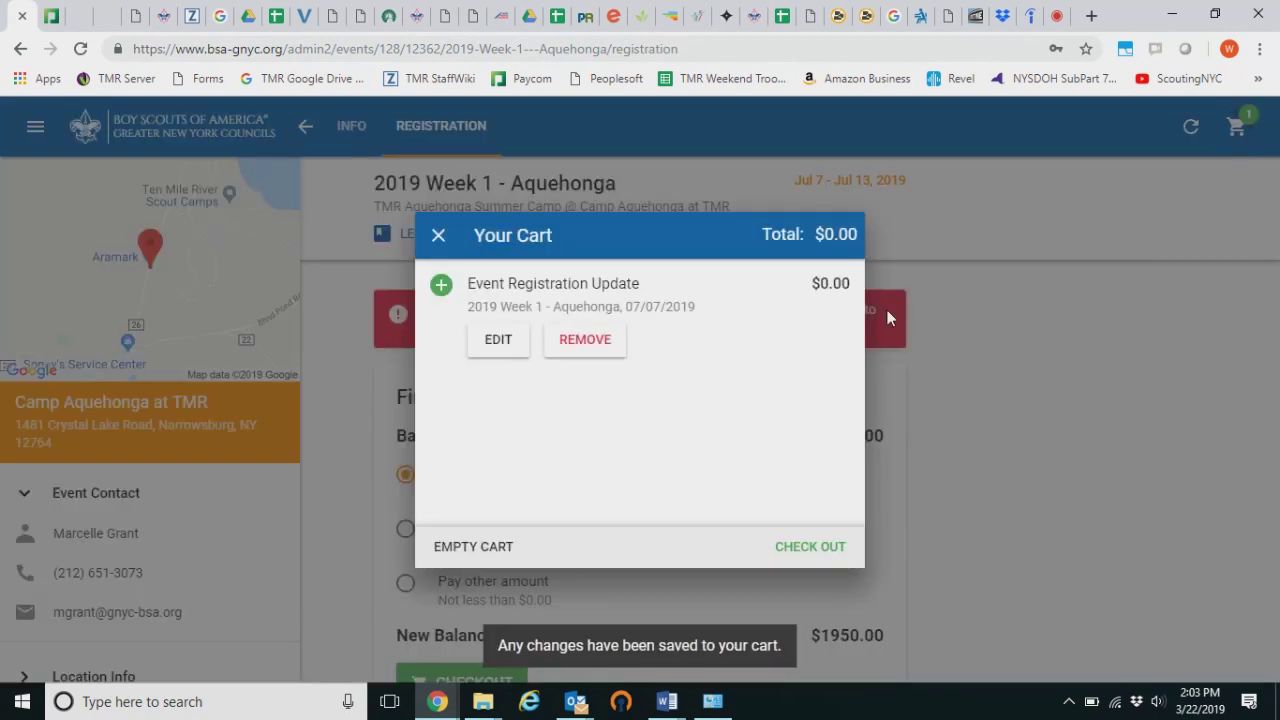
pyautogui.click(824, 550)
pyautogui.scroll(-3, 691, 337)
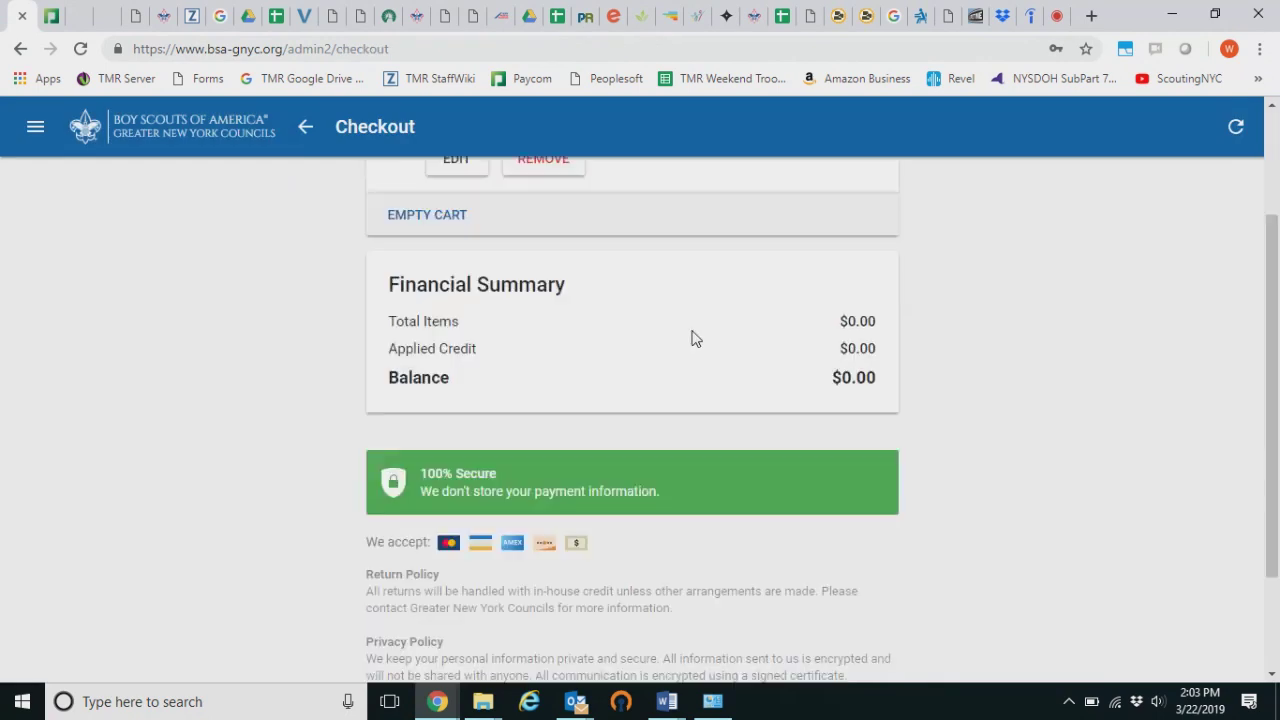
pyautogui.scroll(3, 611, 503)
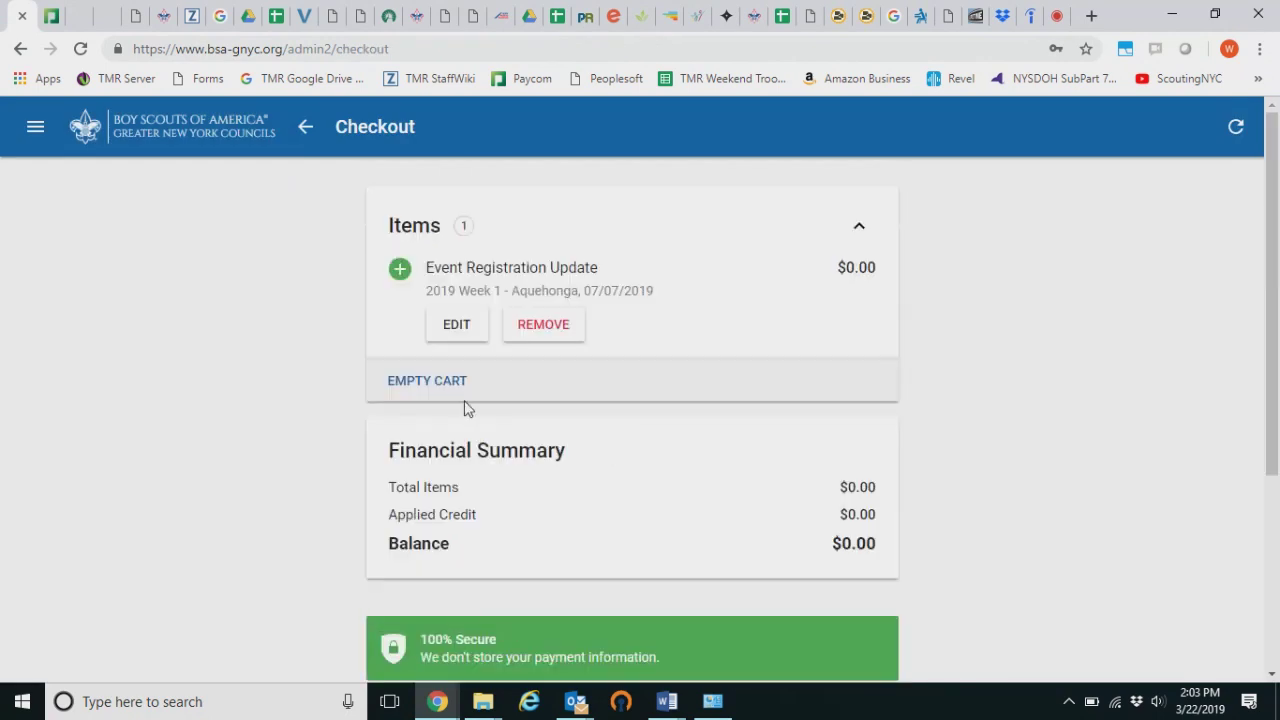
pyautogui.click(434, 384)
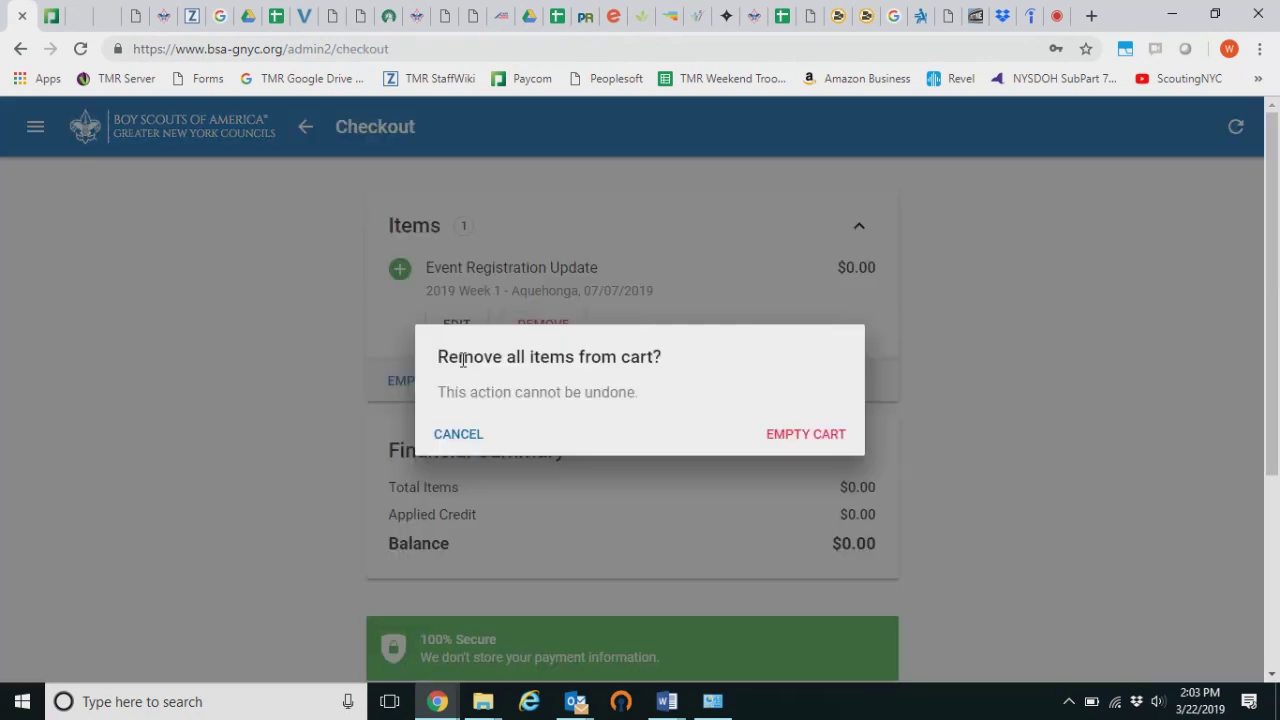
pyautogui.click(794, 436)
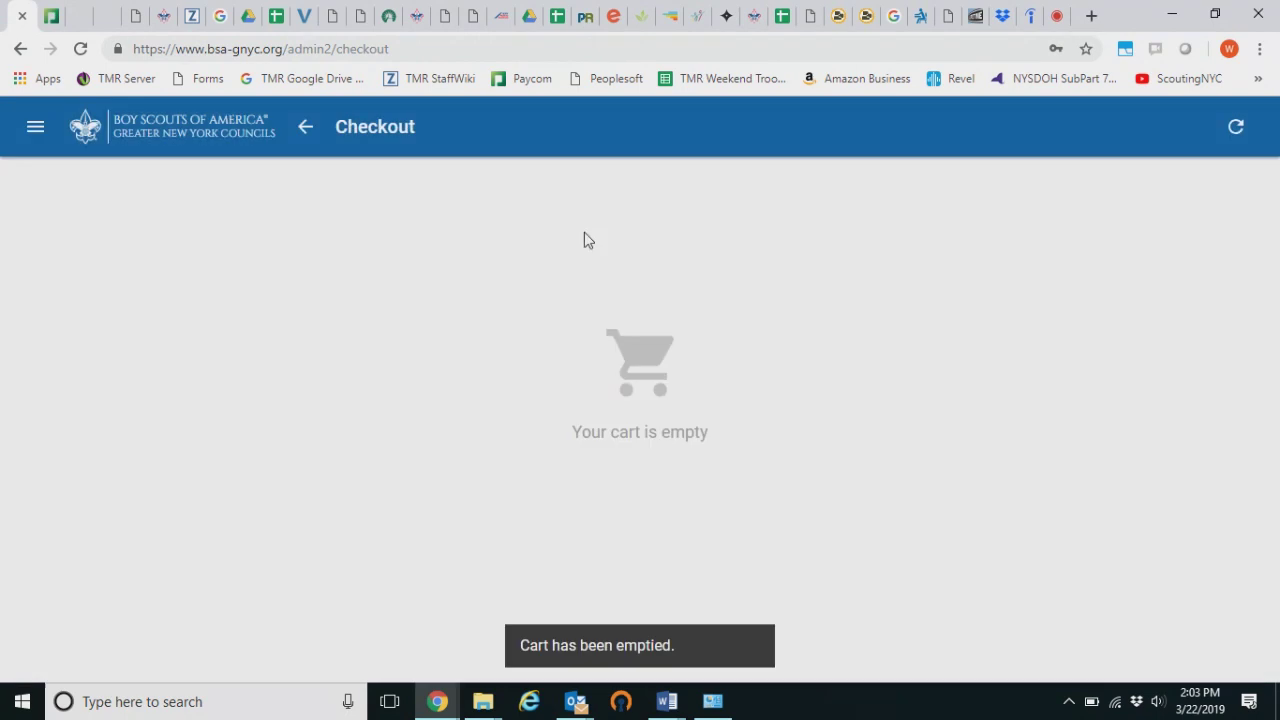
pyautogui.click(35, 126)
pyautogui.click(84, 200)
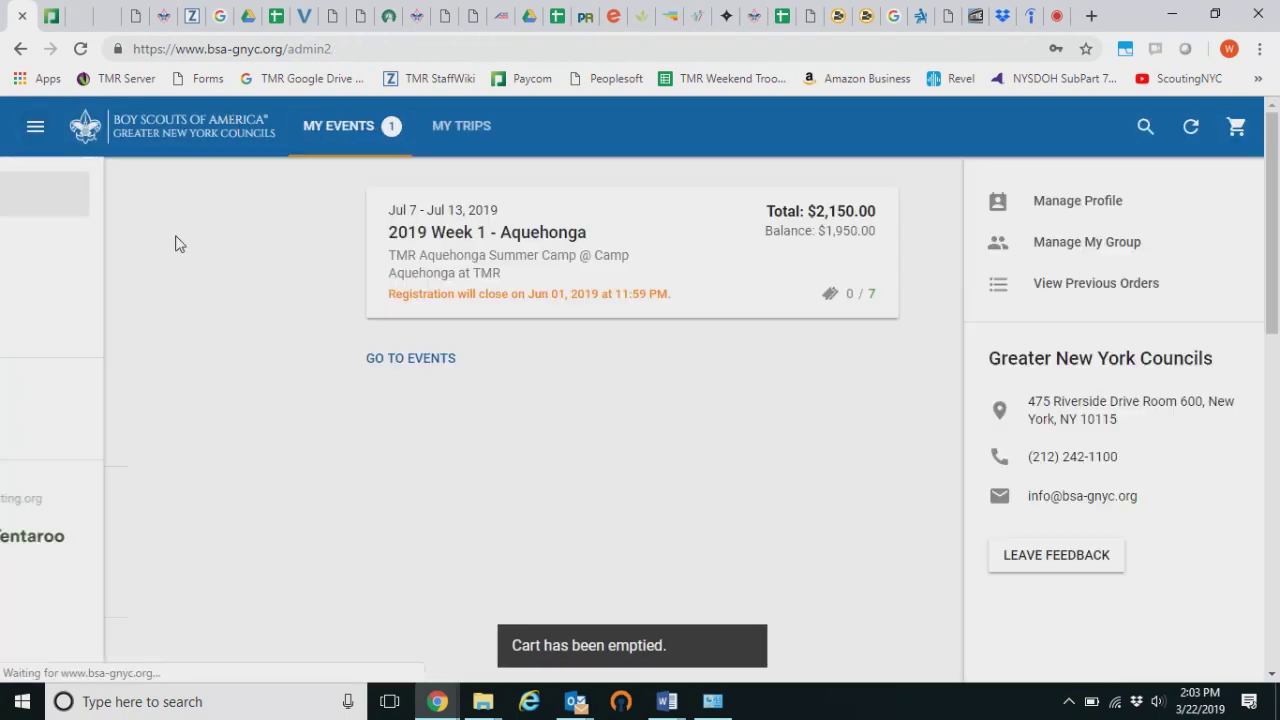
# Open the 2019 Week 1 - Aquehonga registration and review its page
pyautogui.click(580, 263)
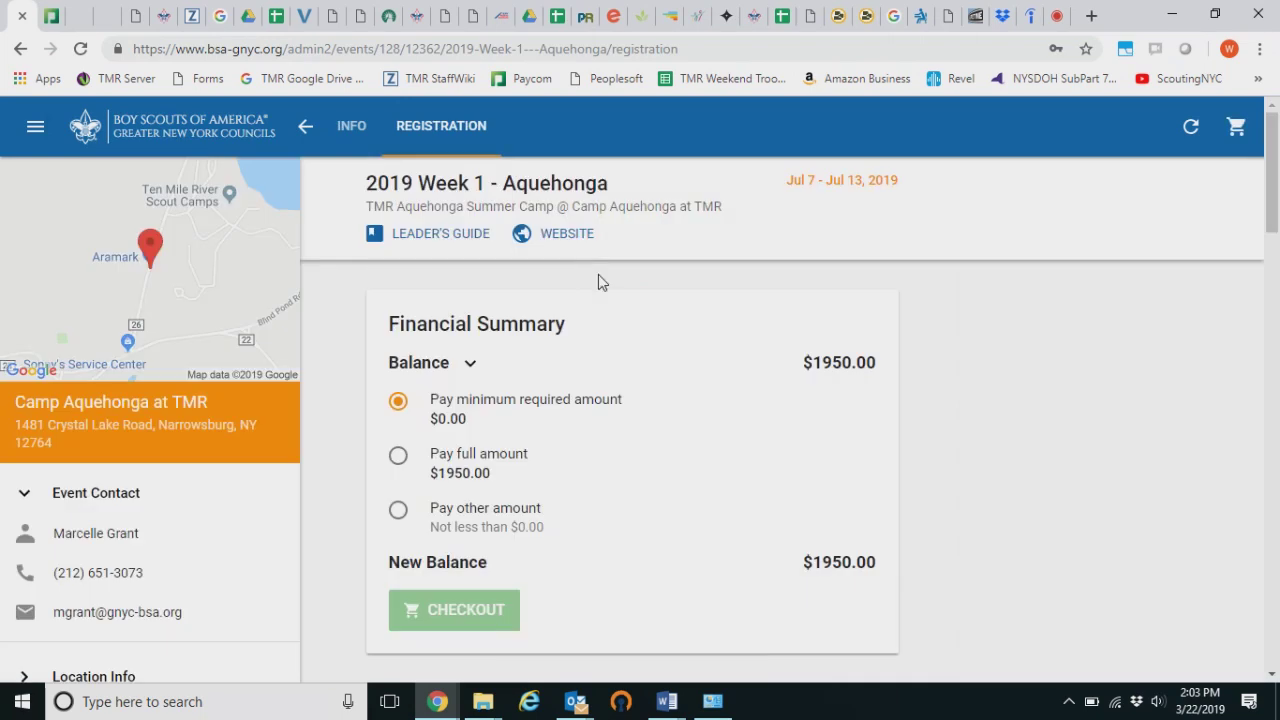
pyautogui.scroll(-5, 598, 280)
pyautogui.scroll(-2, 946, 349)
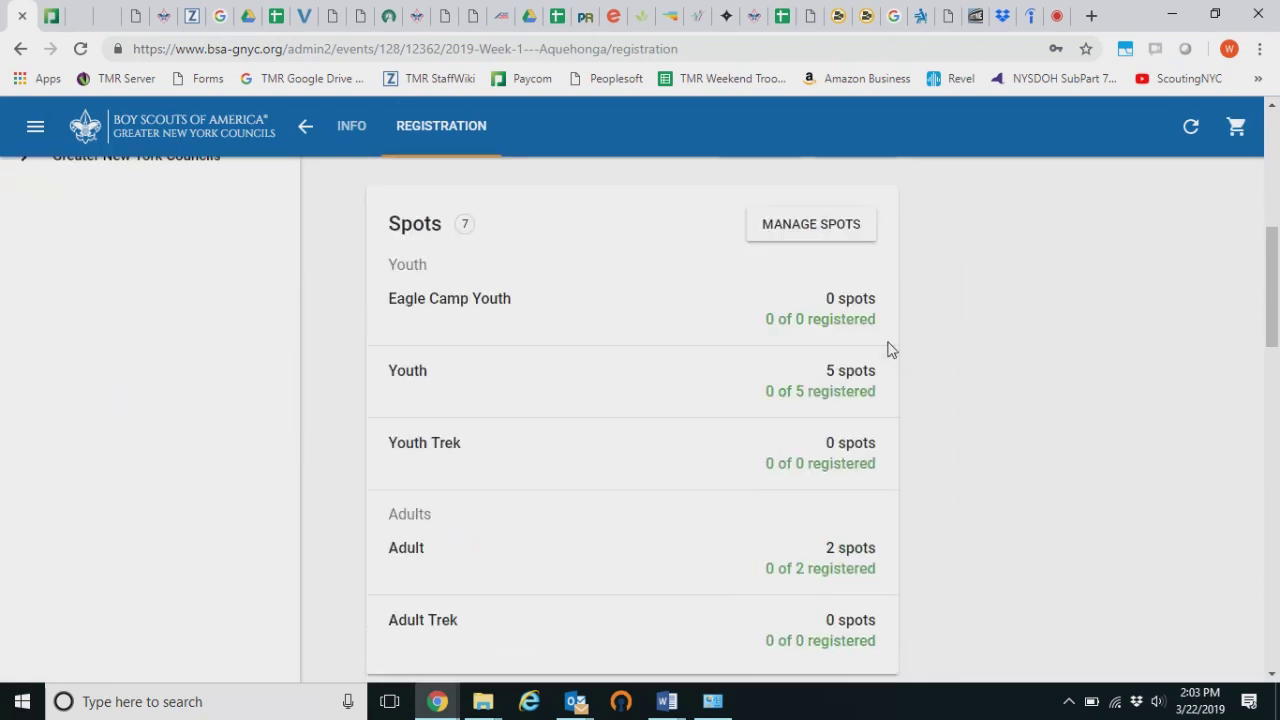
pyautogui.scroll(-3, 887, 487)
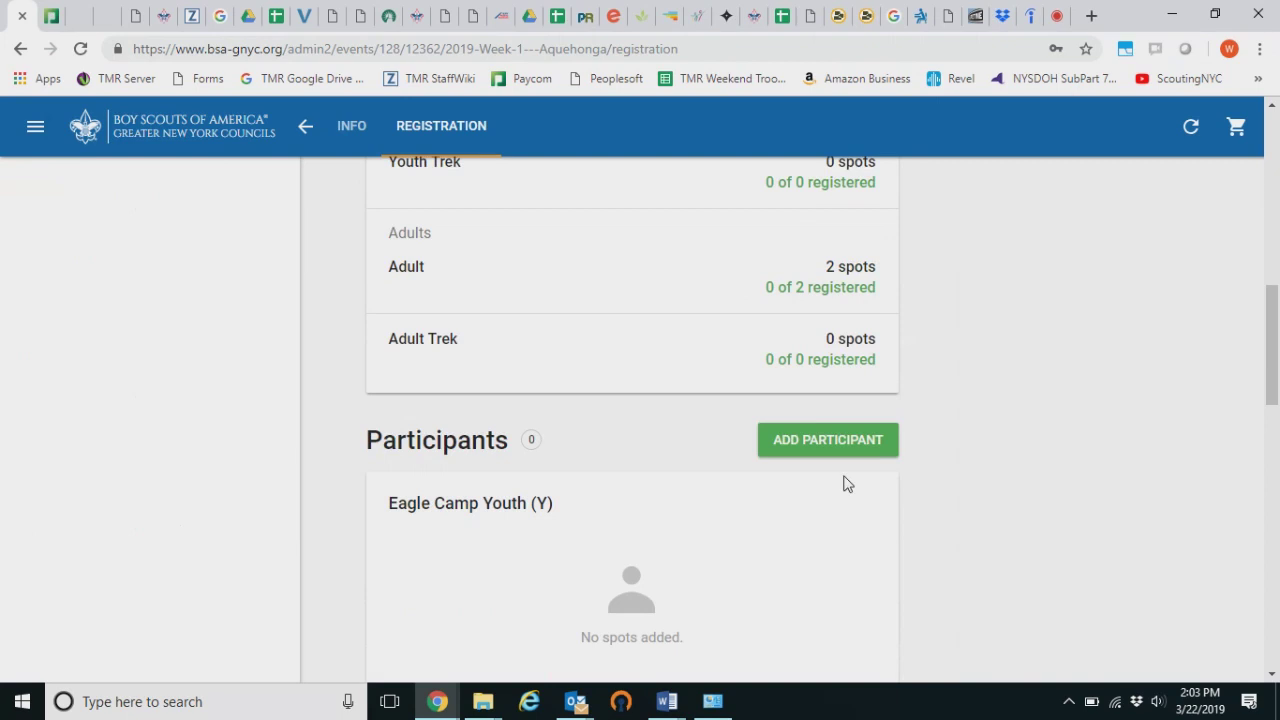
pyautogui.scroll(2, 843, 477)
pyautogui.scroll(8, 780, 440)
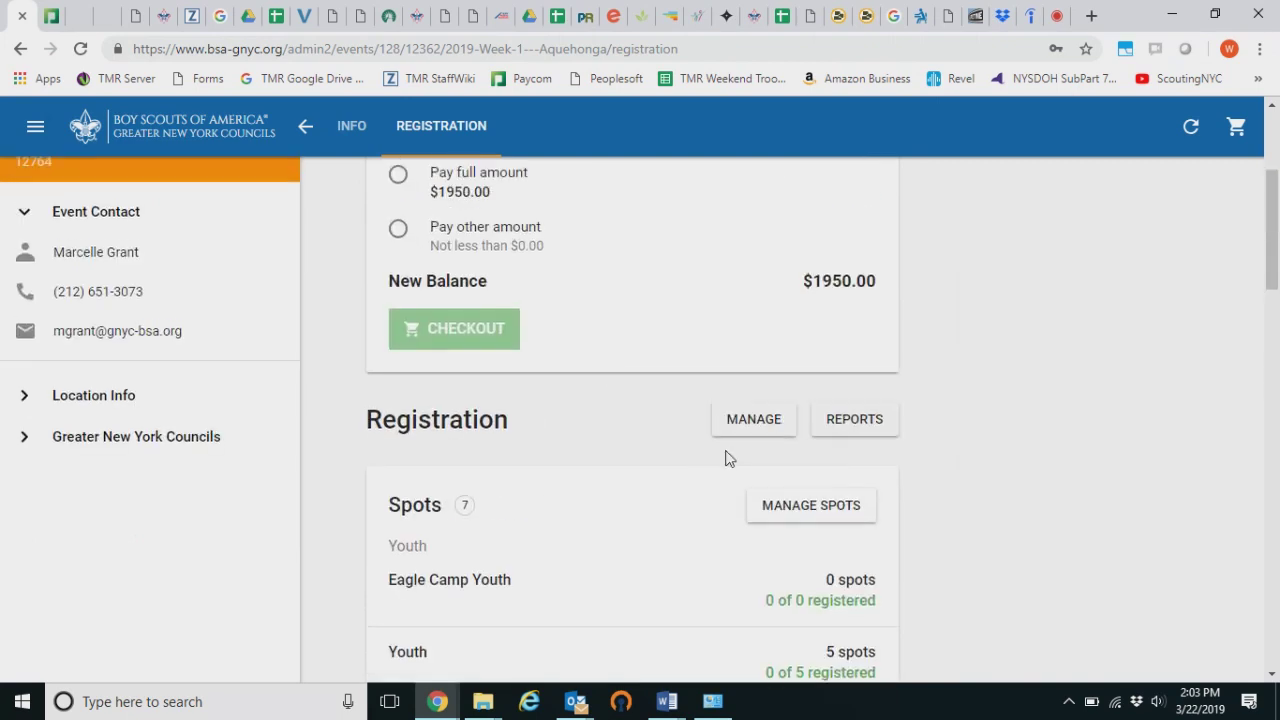
pyautogui.scroll(-3, 637, 346)
pyautogui.scroll(3, 637, 346)
# Go through the Info page back to My Registration and open the spot quantities
pyautogui.click(354, 131)
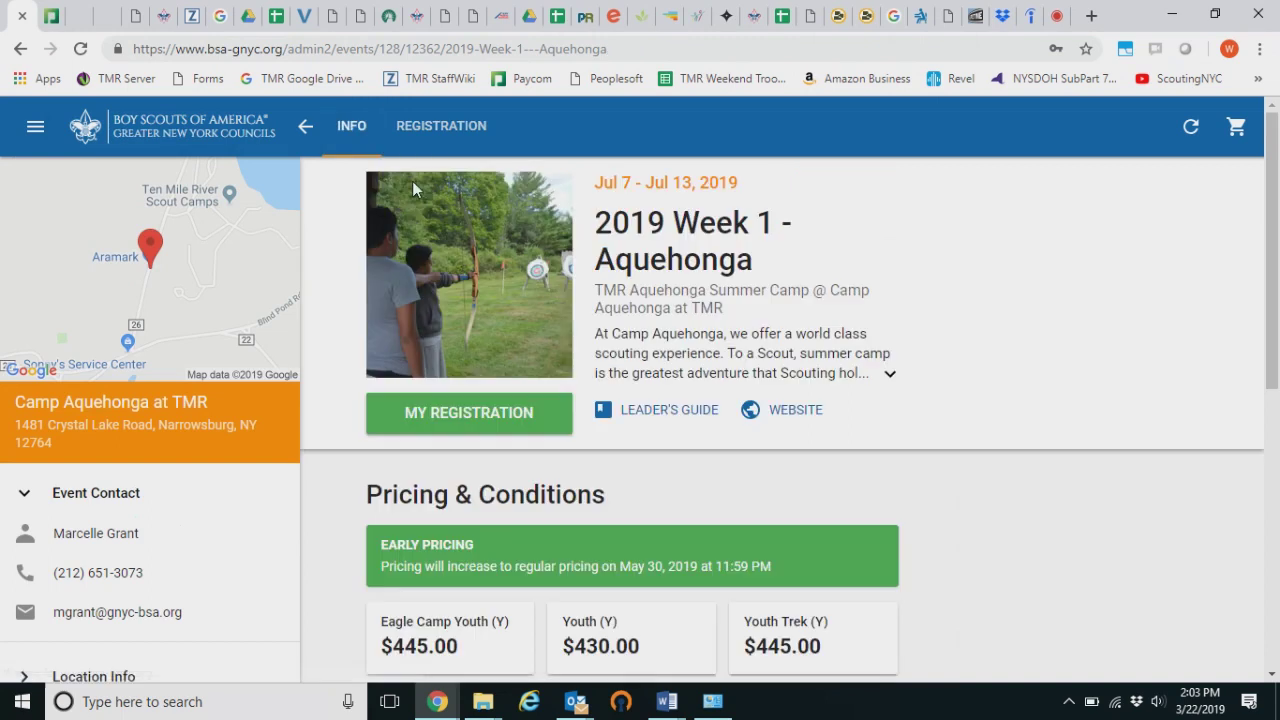
pyautogui.click(503, 417)
pyautogui.scroll(-5, 718, 476)
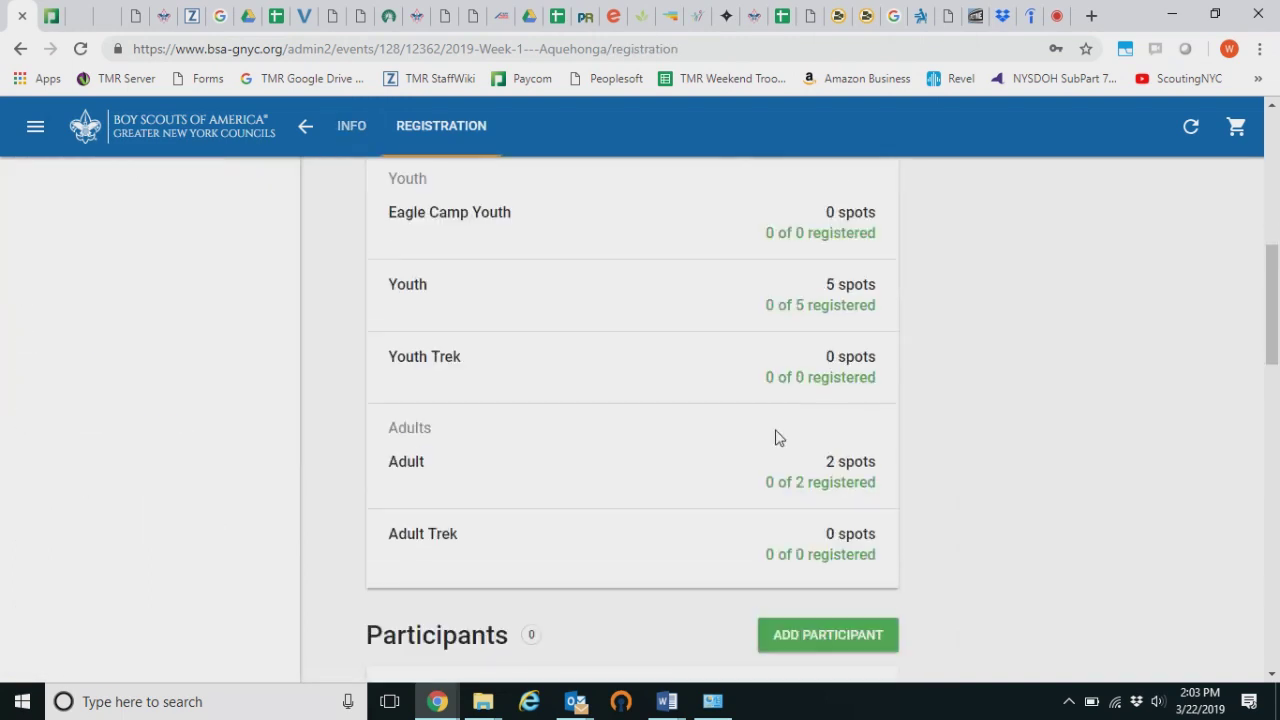
pyautogui.scroll(1, 774, 437)
pyautogui.click(834, 221)
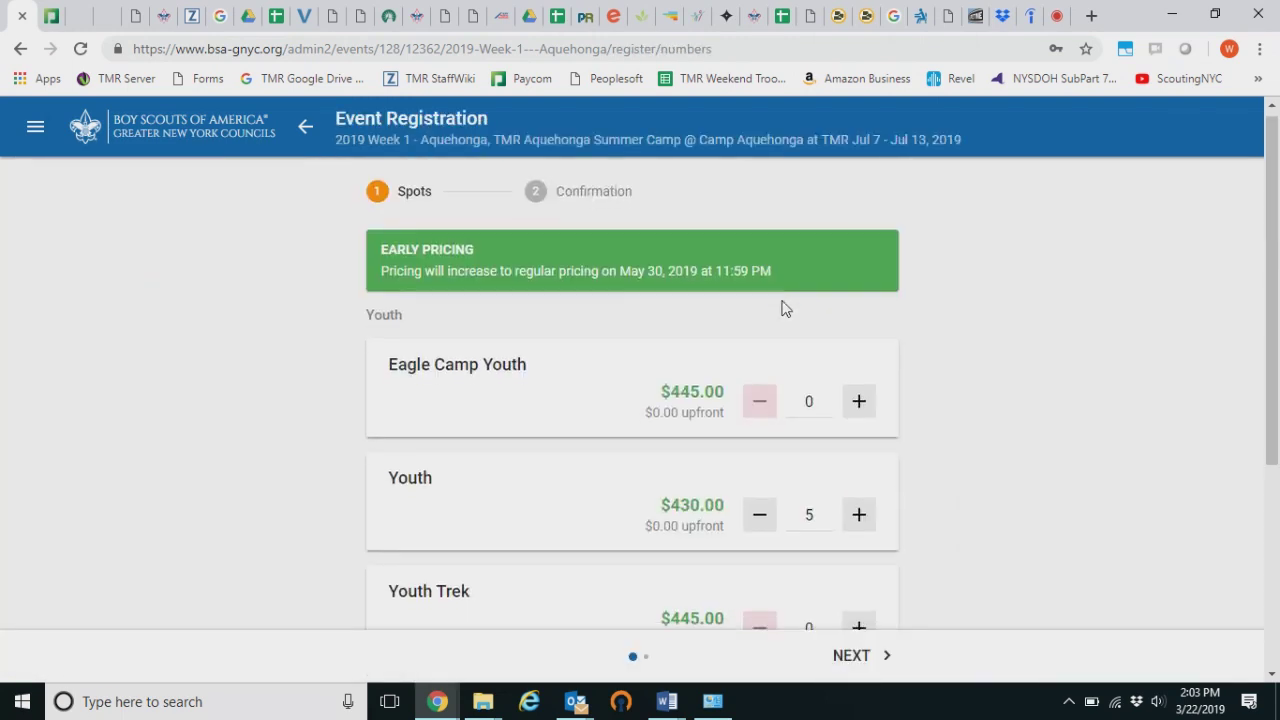
# Review the event fees confirmation, then return to the spot quantities with Youth at 5
pyautogui.scroll(-3, 706, 291)
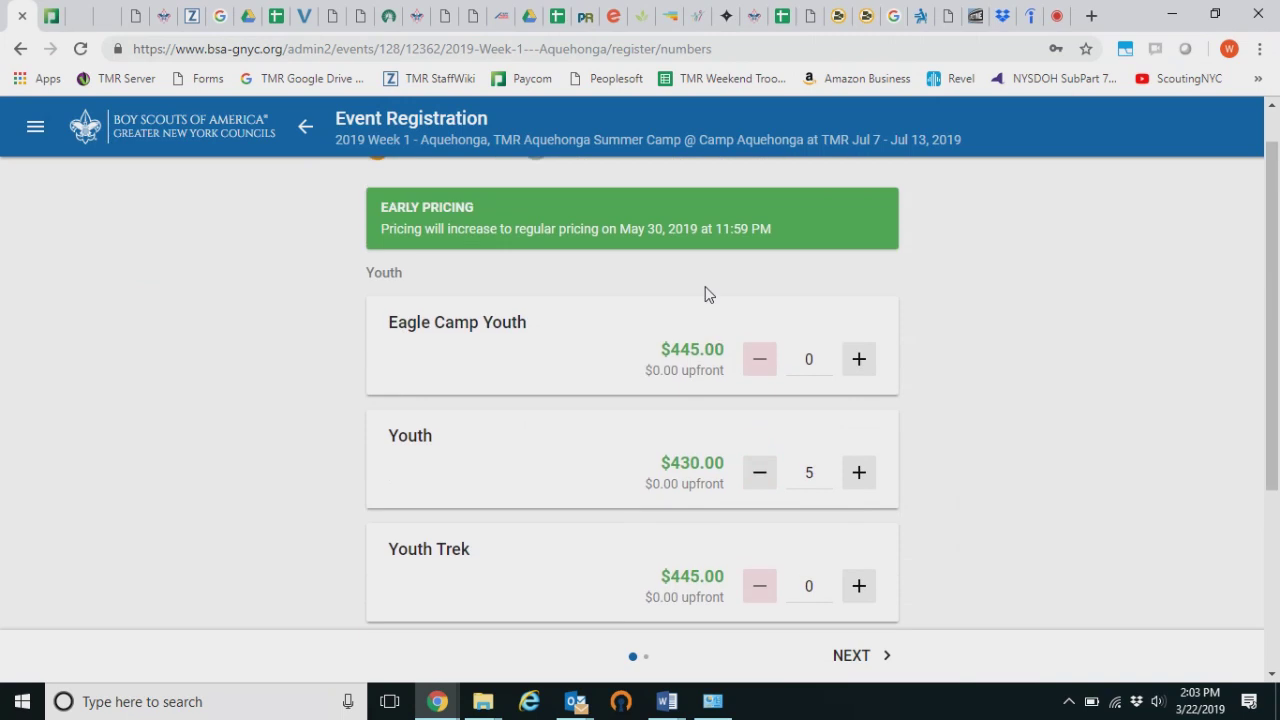
pyautogui.click(857, 654)
pyautogui.scroll(-1, 851, 509)
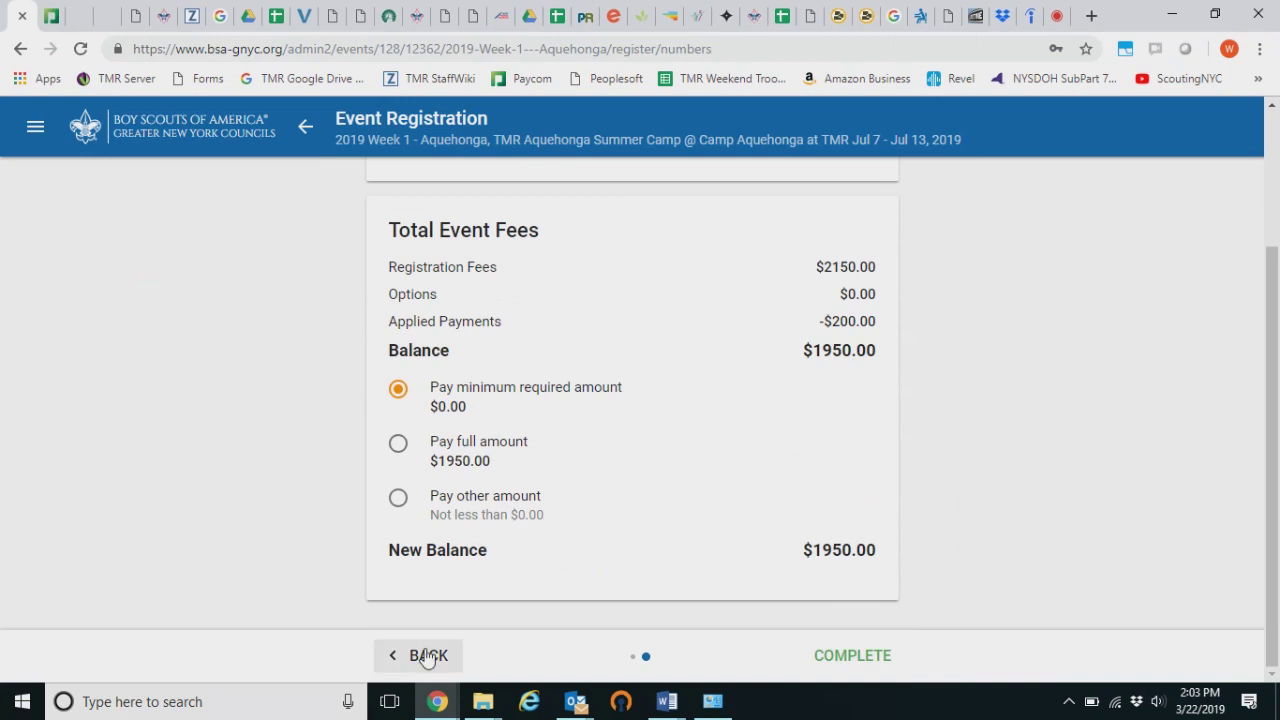
pyautogui.scroll(2, 586, 369)
pyautogui.click(306, 127)
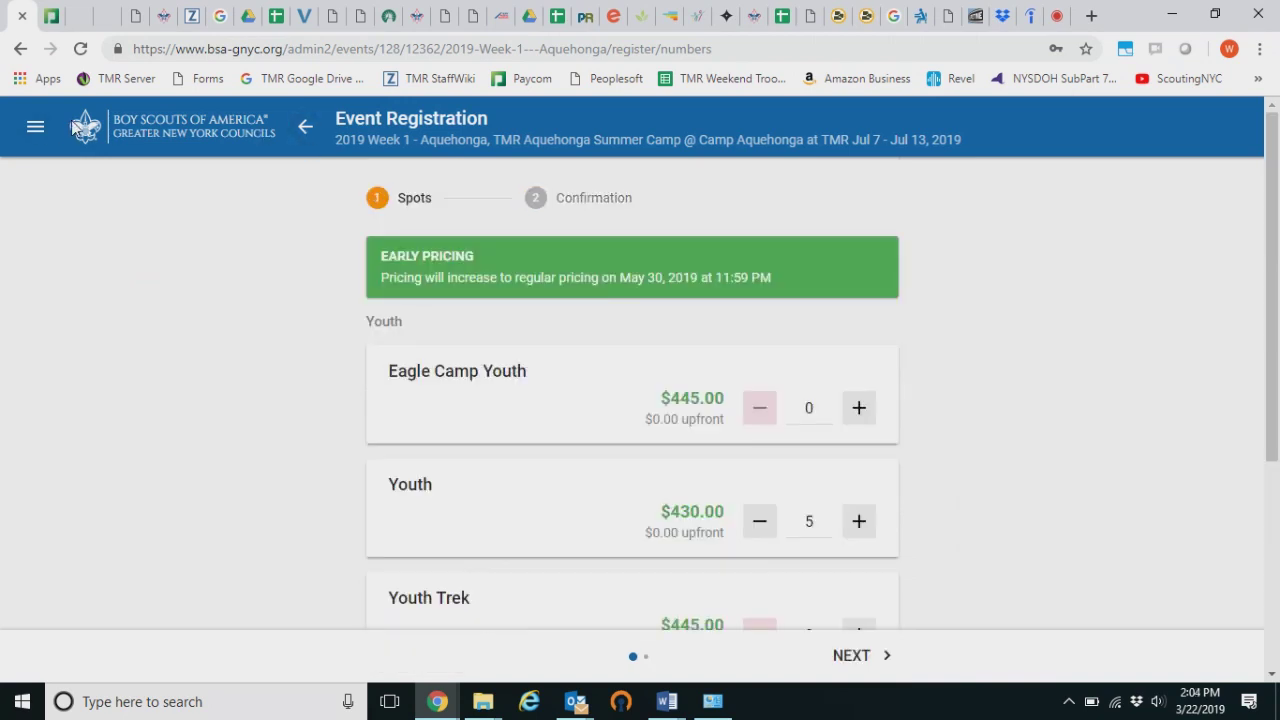
pyautogui.click(35, 126)
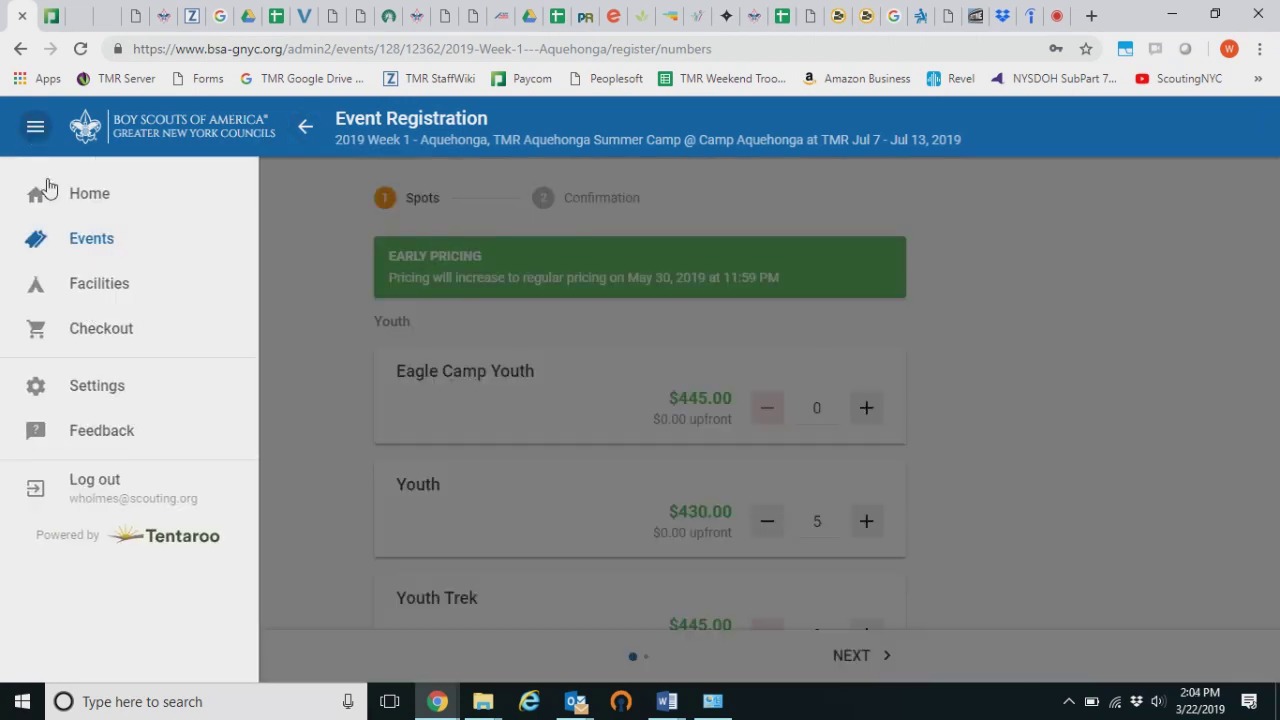
# Open TMR Aquehonga Summer Camp's registered events and select 2019 Week 1 - Aquehonga
pyautogui.click(128, 242)
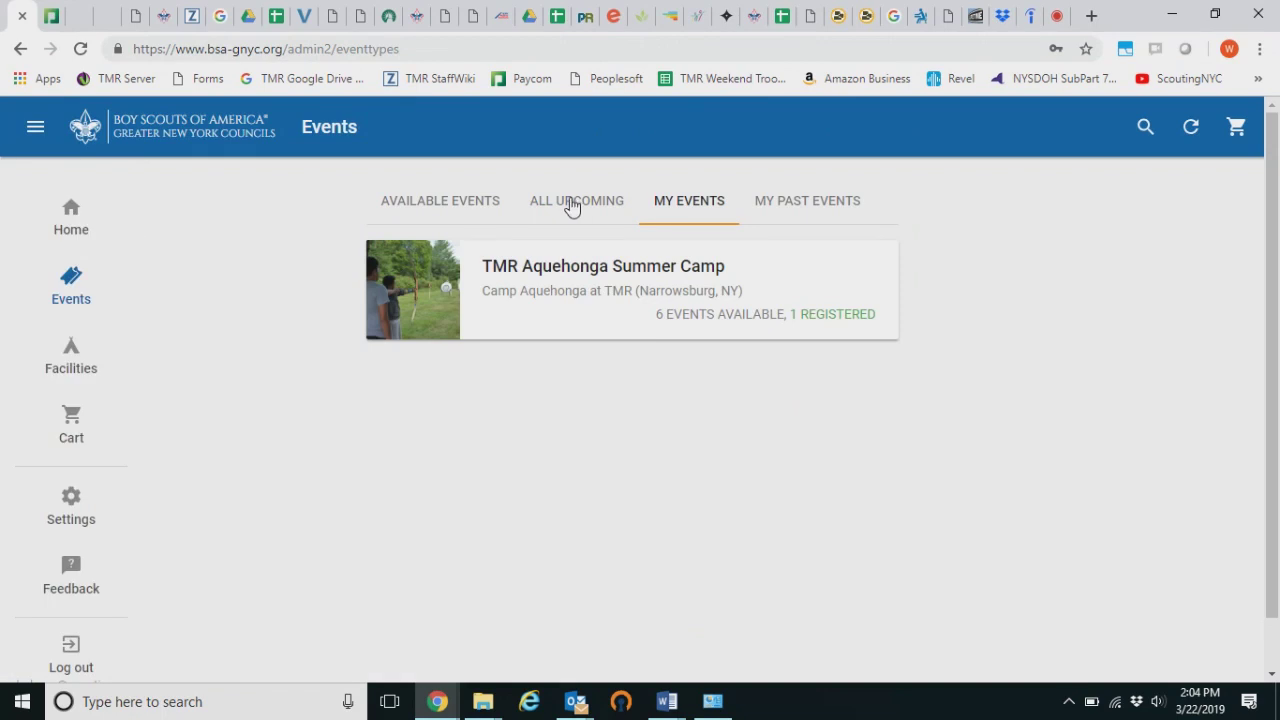
pyautogui.click(686, 291)
pyautogui.scroll(-1, 500, 403)
pyautogui.click(500, 403)
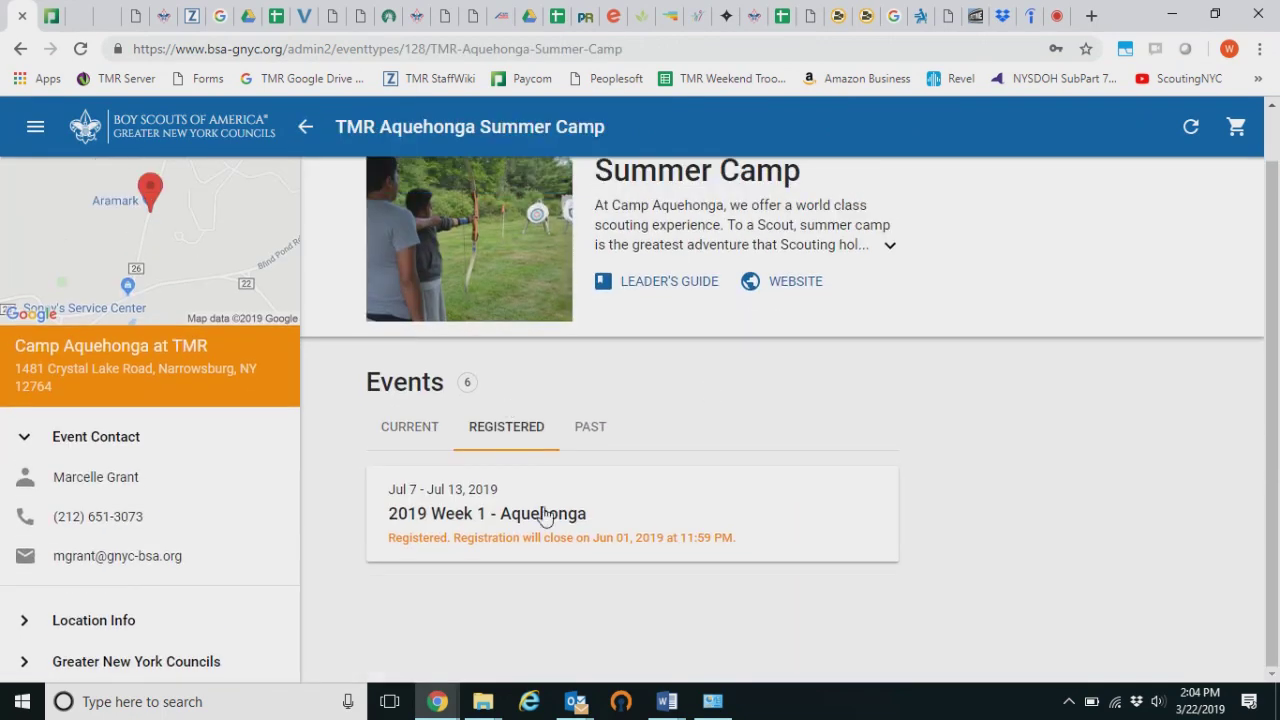
pyautogui.click(543, 528)
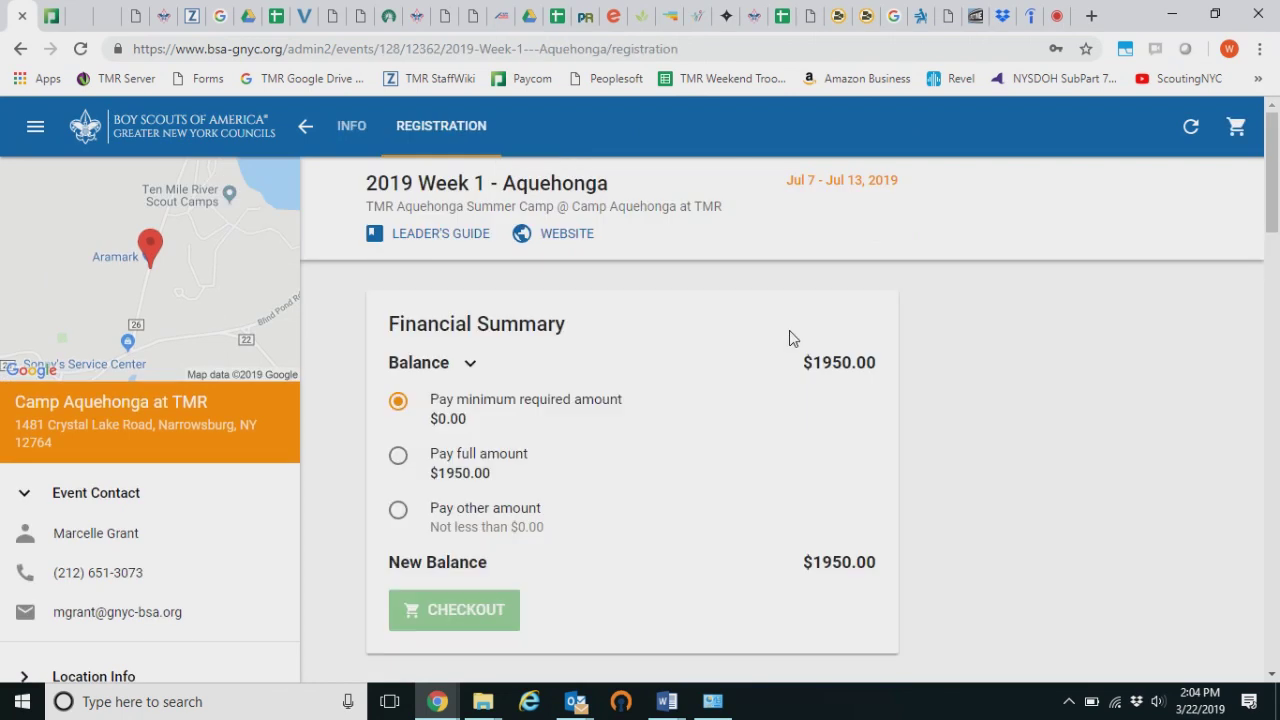
# Add a participant to the Youth (Y) spots
pyautogui.scroll(-5, 787, 340)
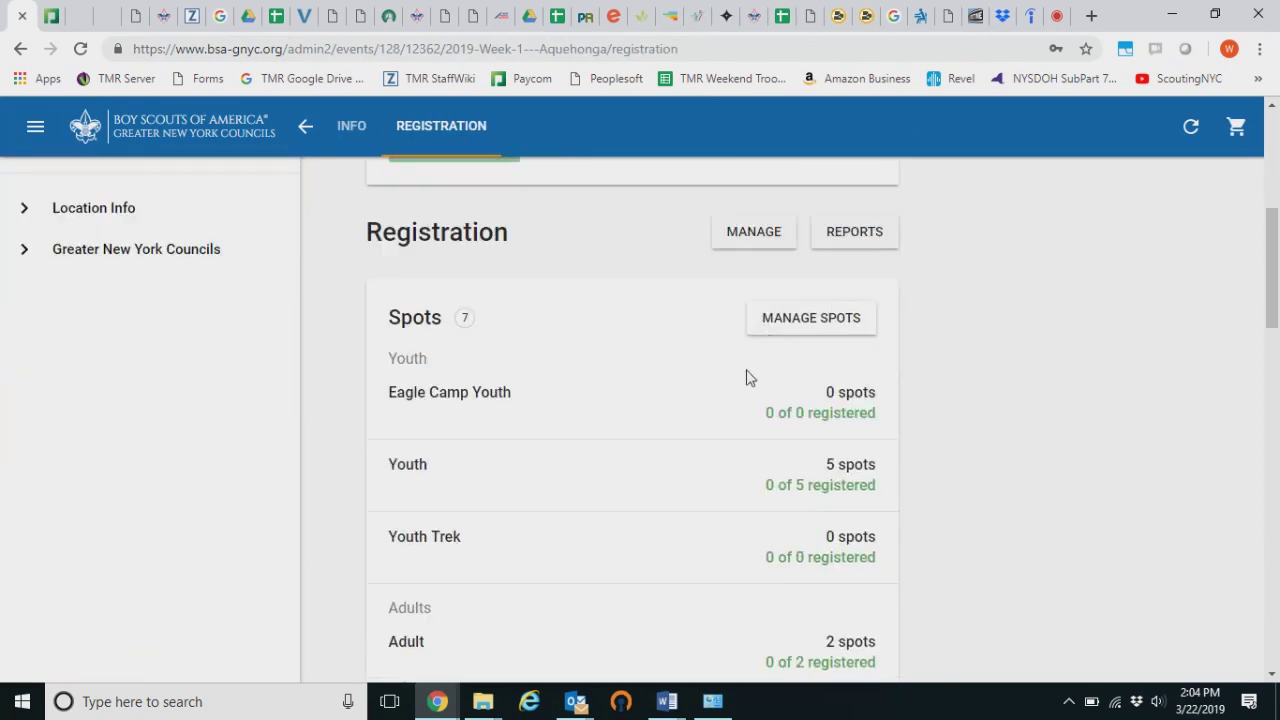
pyautogui.scroll(-1, 760, 370)
pyautogui.scroll(-1, 760, 370)
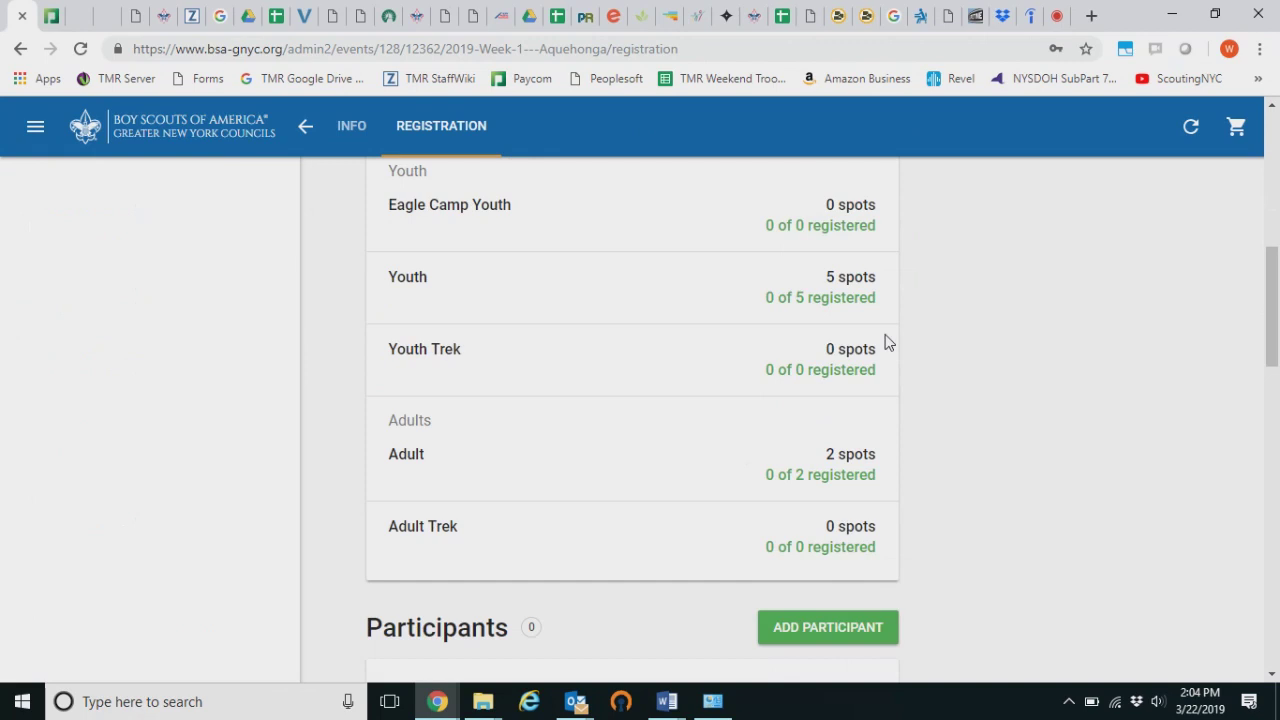
pyautogui.scroll(-13, 884, 341)
pyautogui.scroll(3, 857, 340)
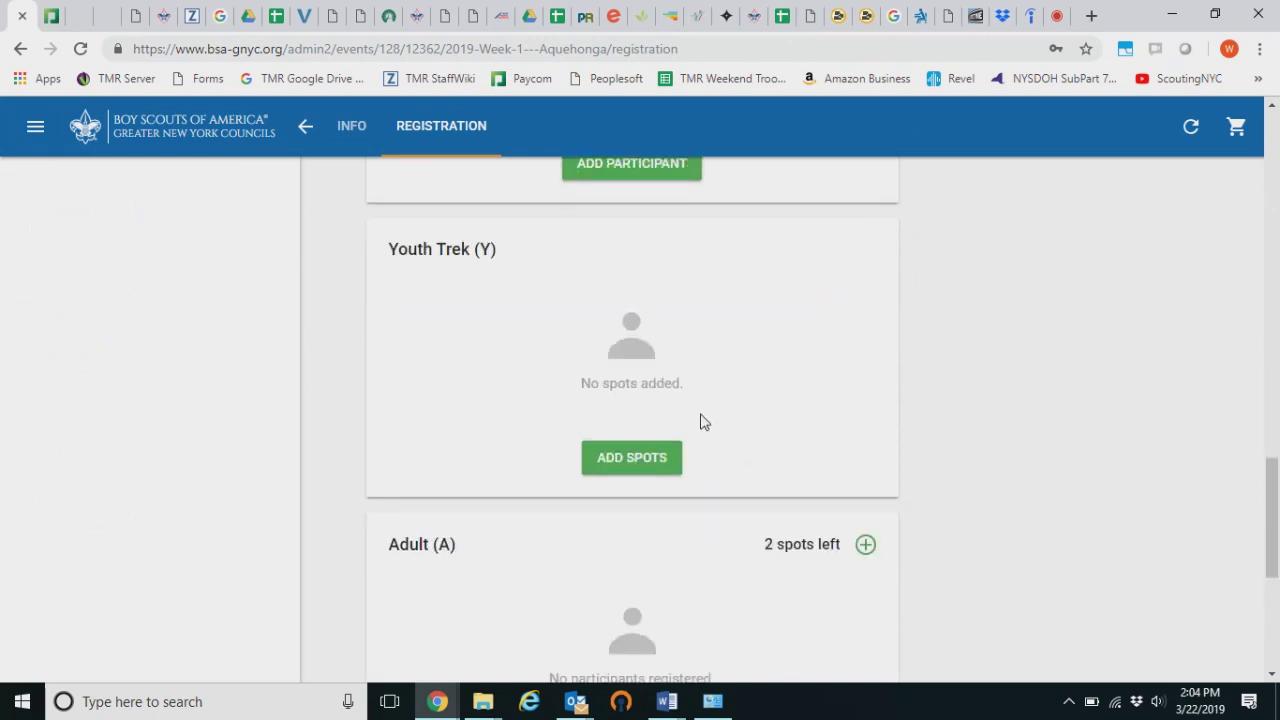
pyautogui.scroll(4, 700, 421)
pyautogui.scroll(1, 640, 500)
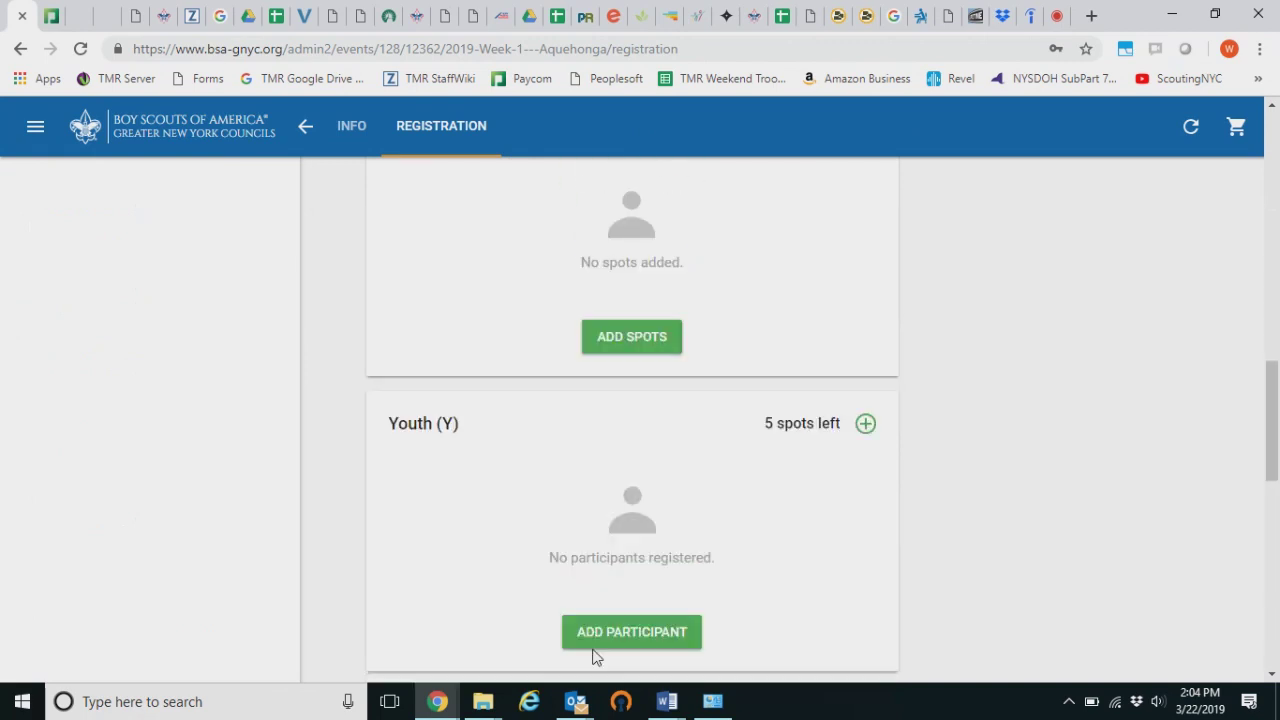
pyautogui.click(600, 648)
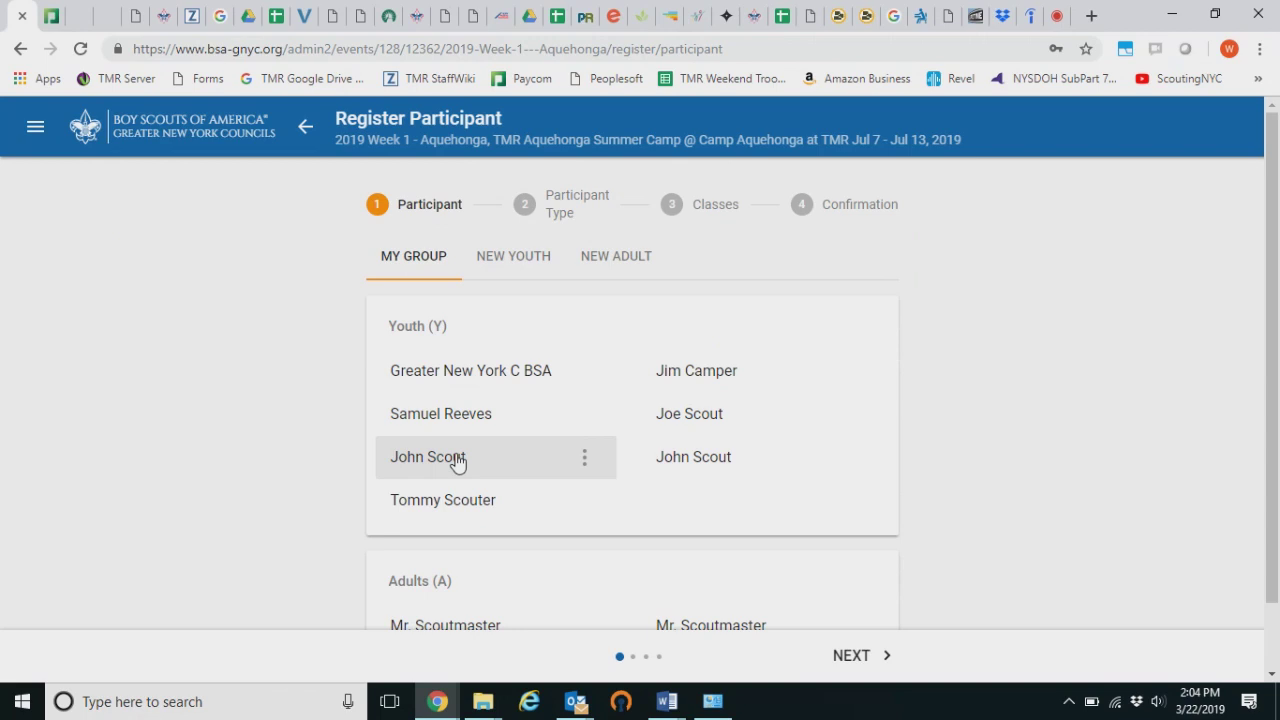
# Pick the group's youth under My Group, review the prefilled details, and advance to Participant Type
pyautogui.click(457, 461)
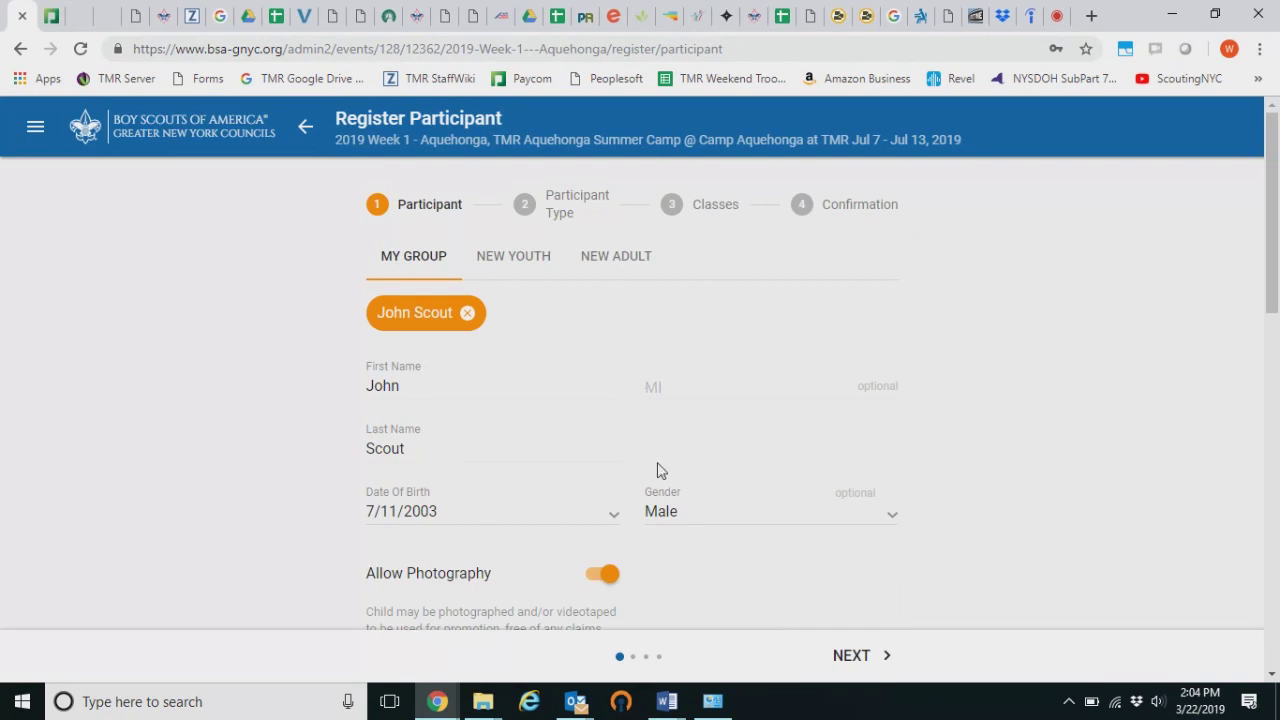
pyautogui.scroll(-1, 408, 352)
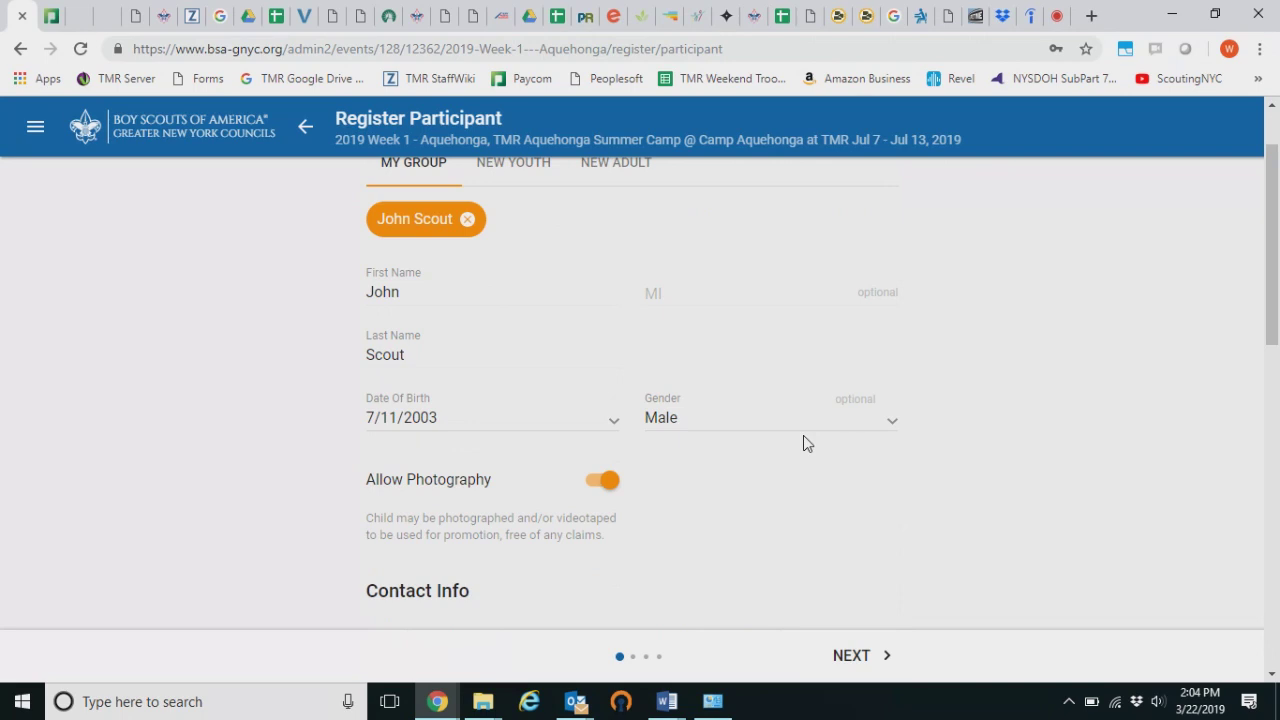
pyautogui.scroll(-1, 803, 435)
pyautogui.scroll(-2, 749, 409)
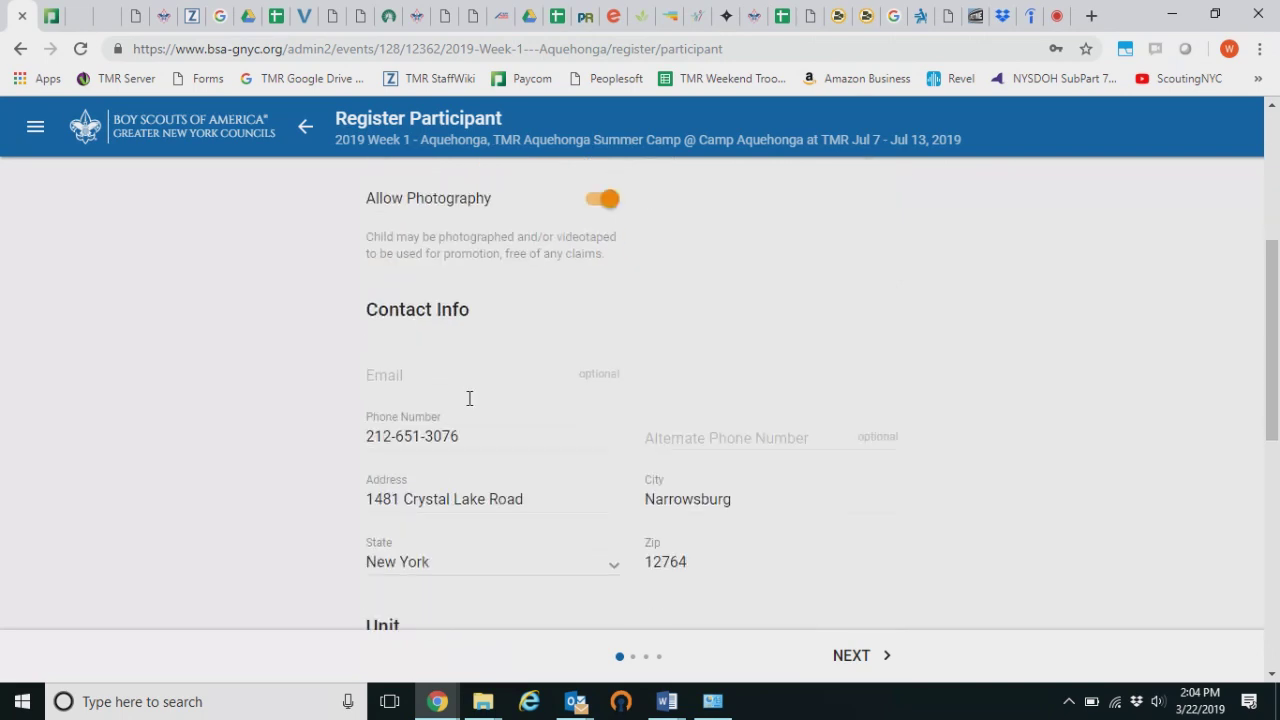
pyautogui.scroll(-1, 924, 434)
pyautogui.scroll(-3, 922, 434)
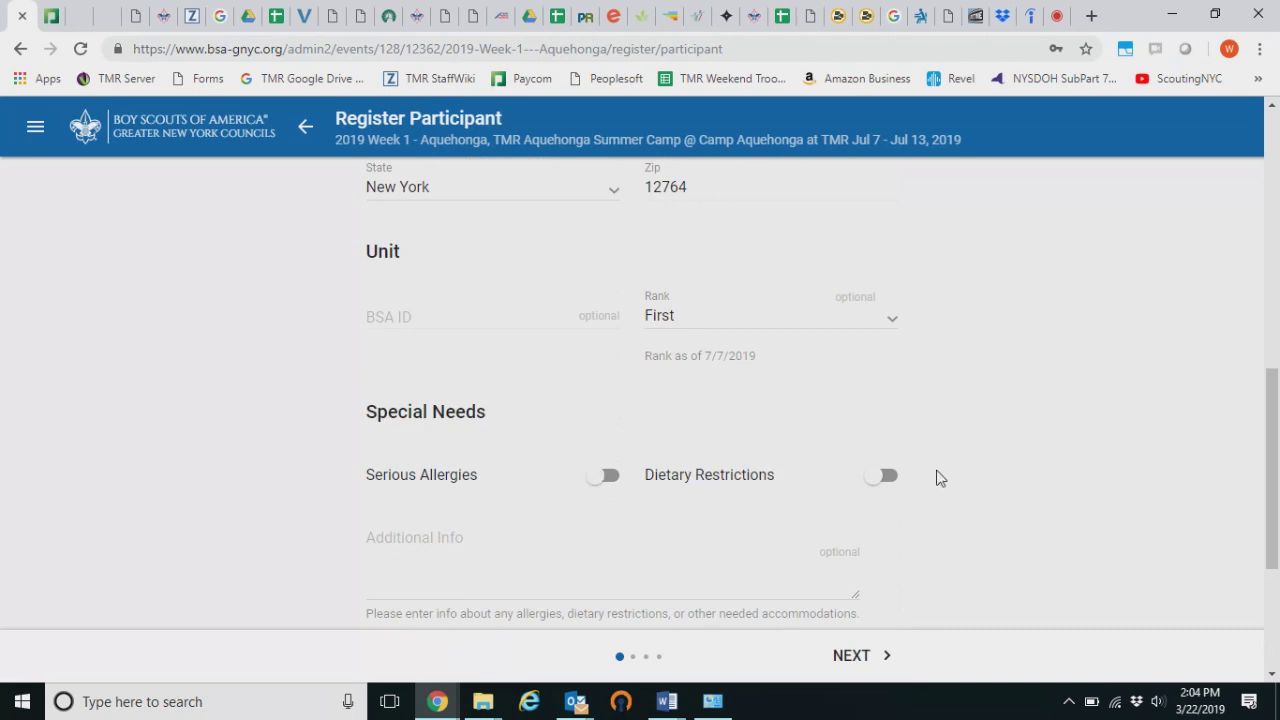
pyautogui.scroll(-1, 940, 478)
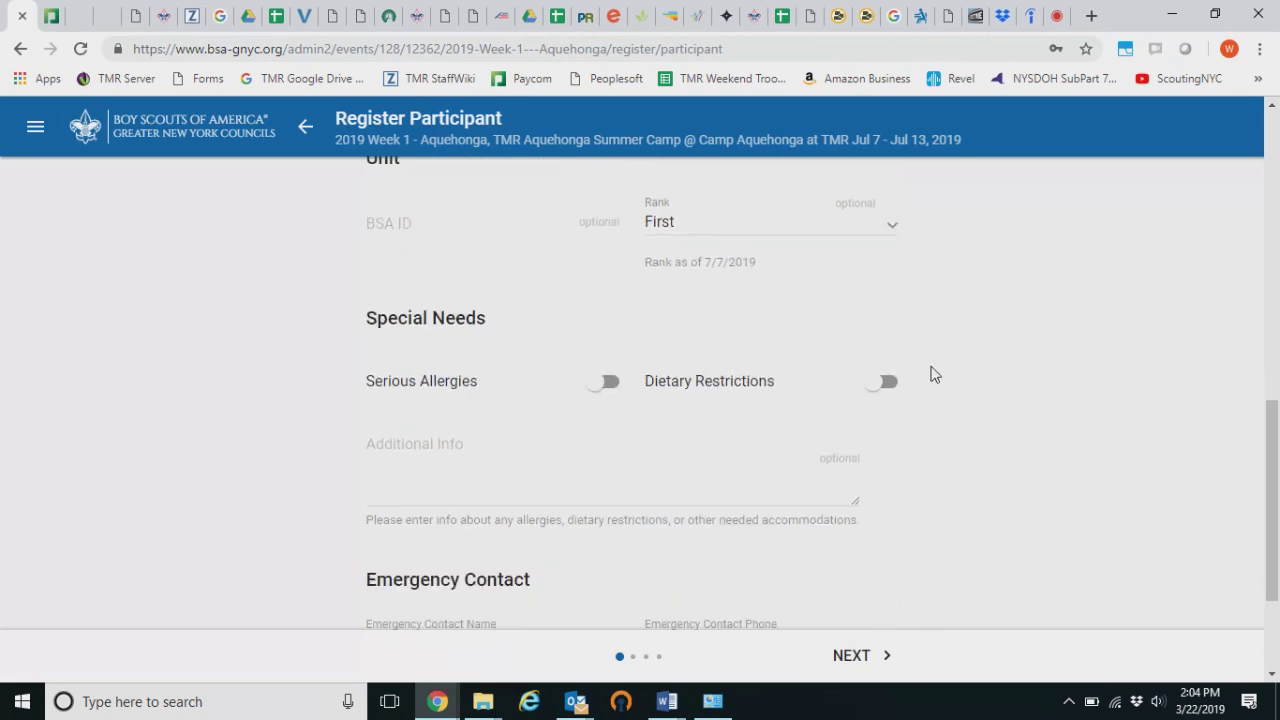
pyautogui.scroll(-1, 929, 372)
pyautogui.scroll(-1, 585, 488)
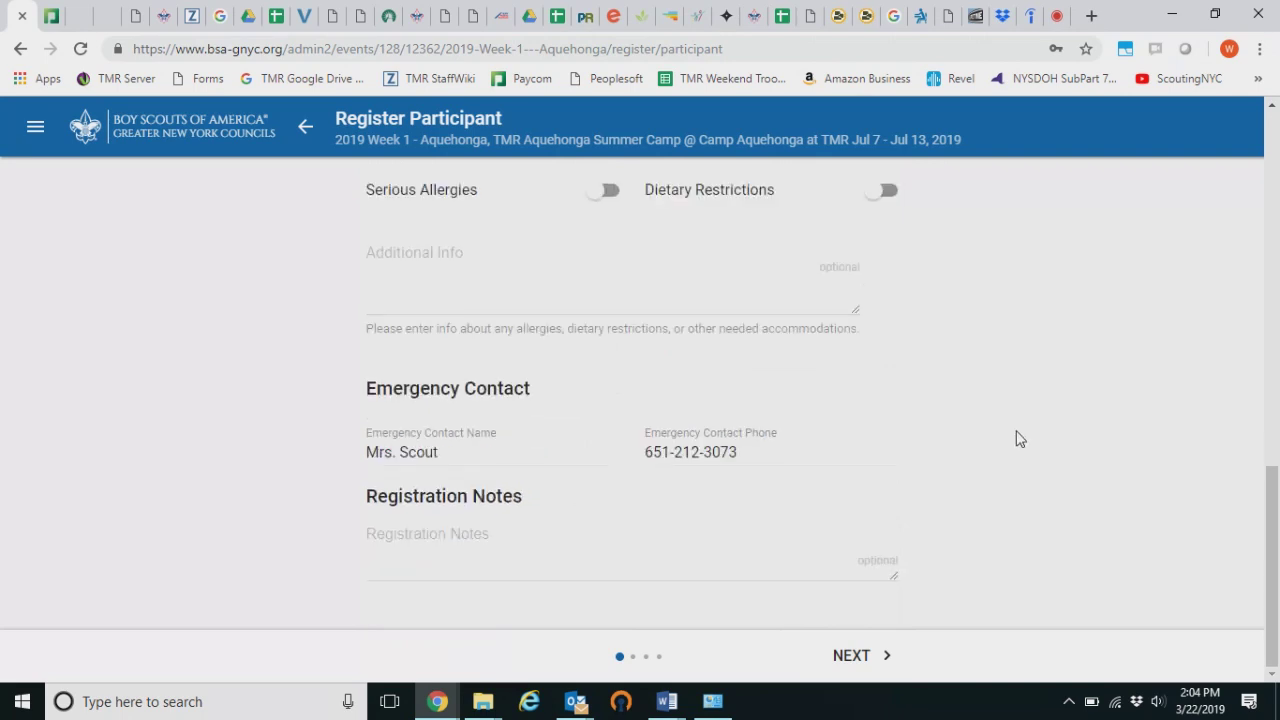
pyautogui.click(855, 655)
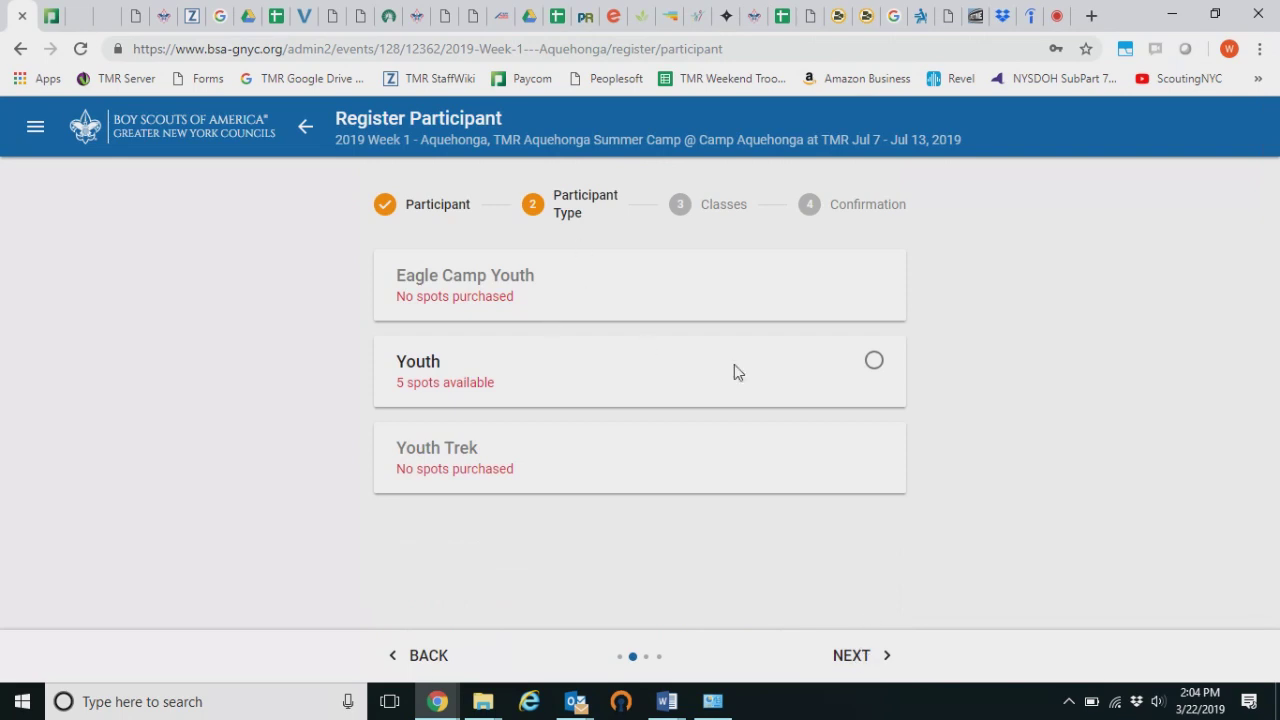
# Register the participant as Youth and scroll the Classes list to Automotive Maintenance
pyautogui.click(874, 362)
pyautogui.click(856, 660)
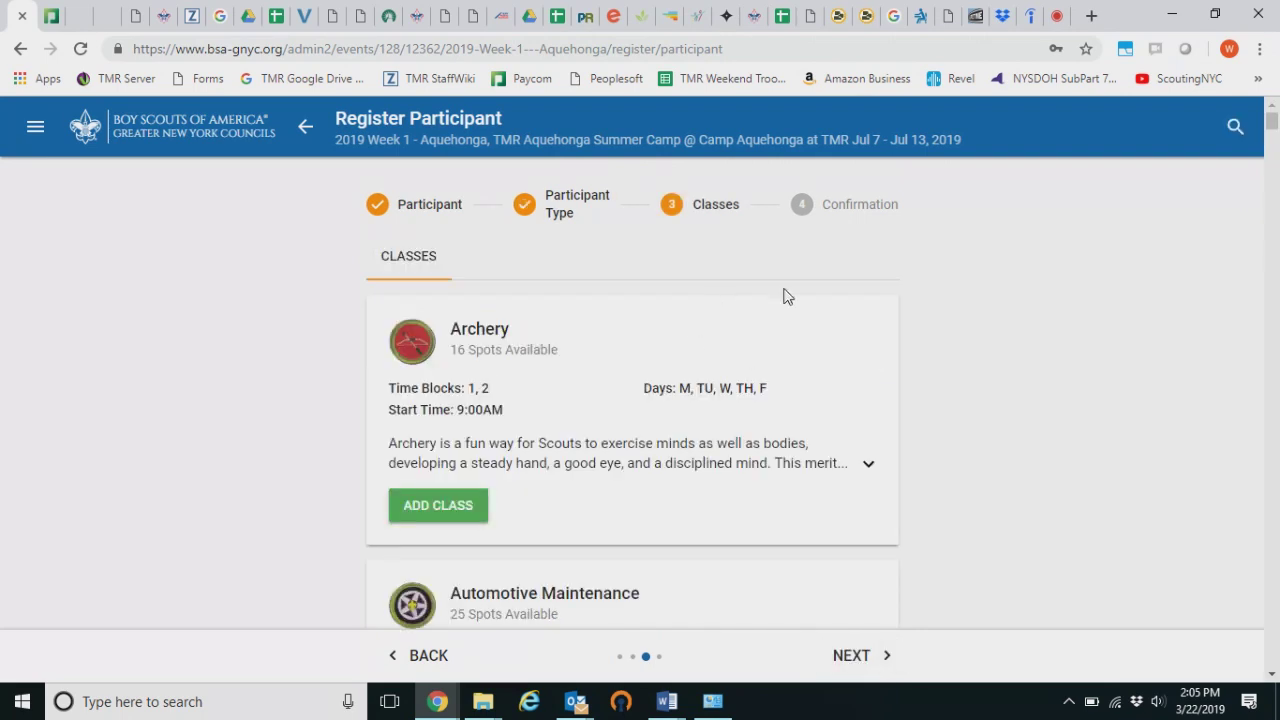
pyautogui.scroll(-1, 666, 460)
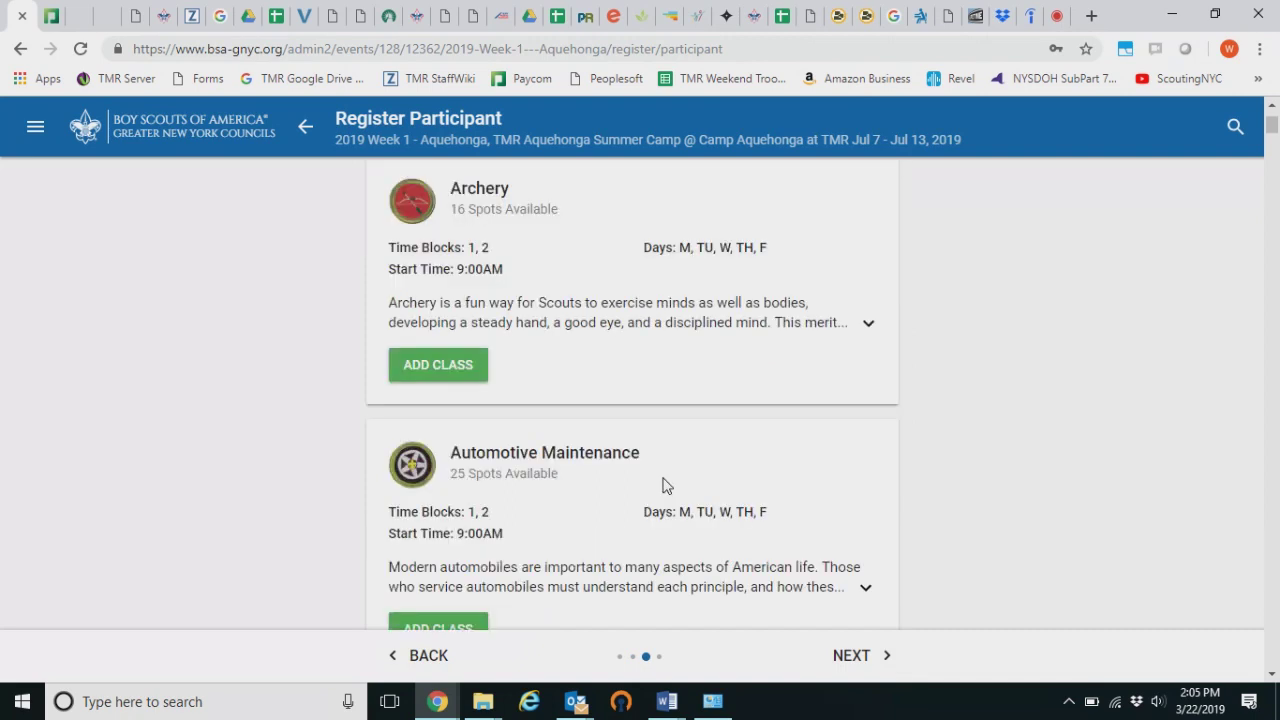
pyautogui.scroll(1, 673, 267)
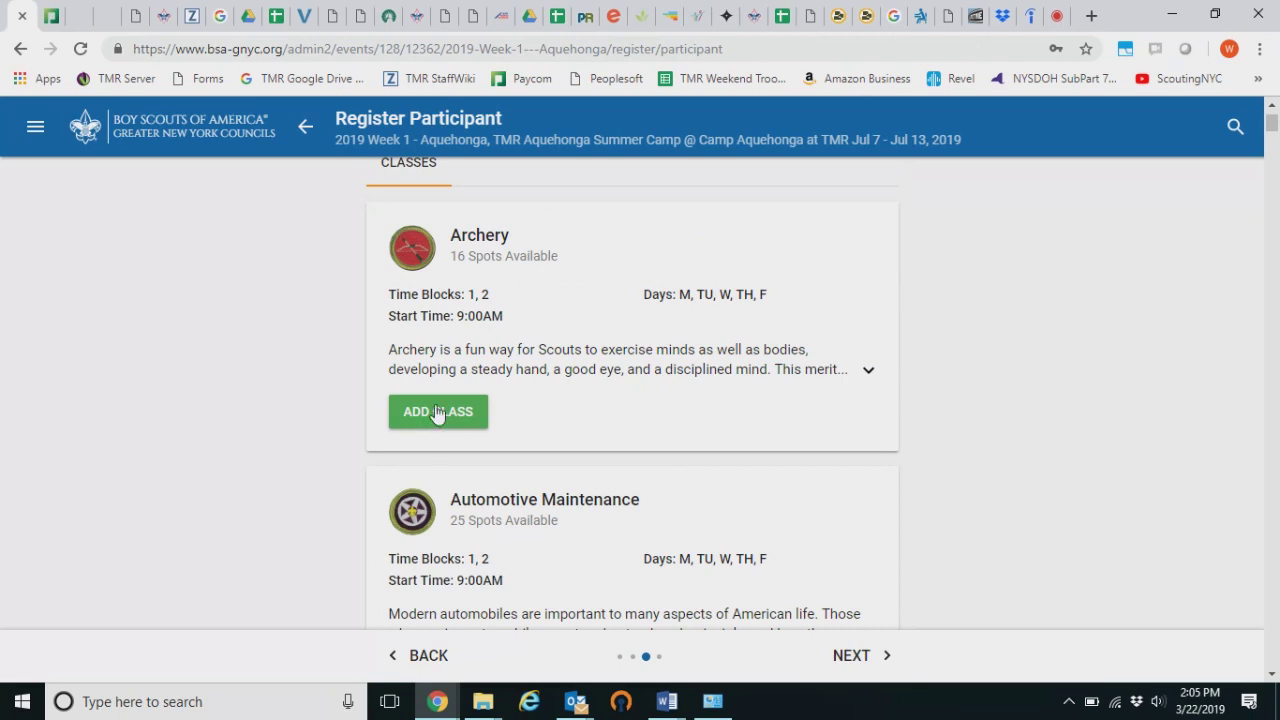
pyautogui.scroll(-1, 436, 414)
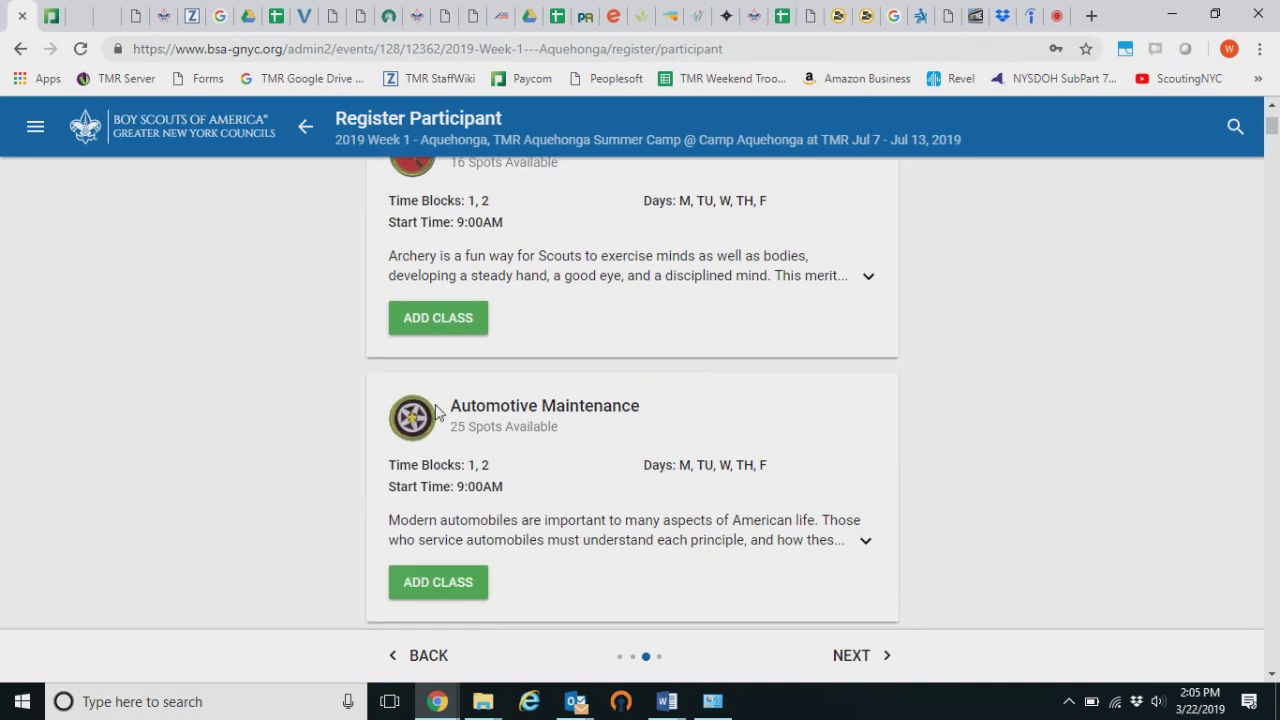
# Add the Automotive Maintenance class to the participant
pyautogui.click(452, 585)
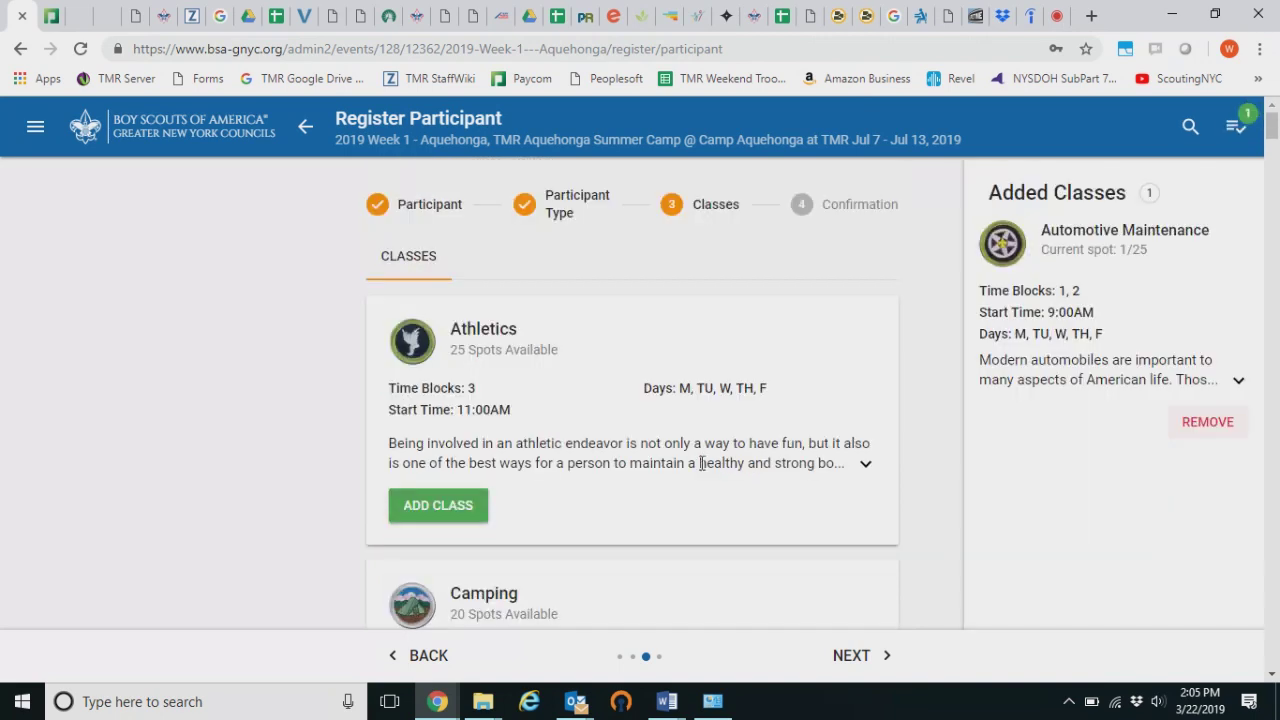
pyautogui.scroll(-1, 753, 393)
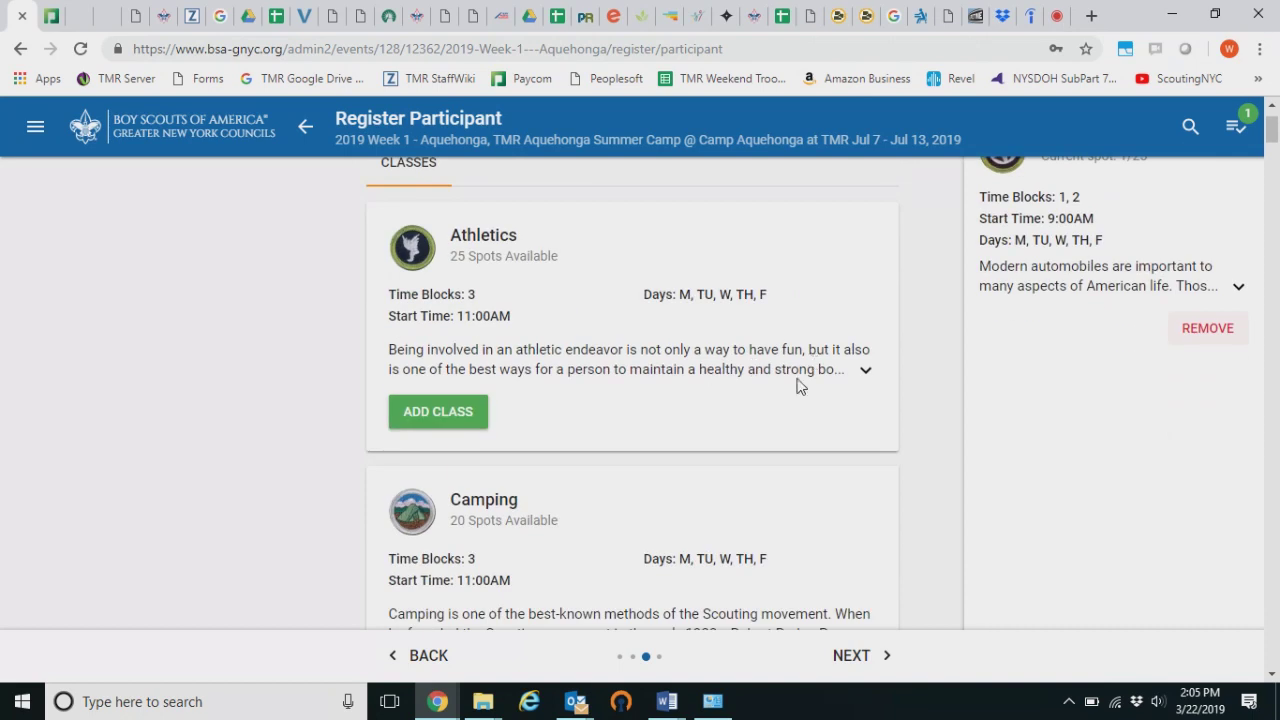
pyautogui.scroll(1, 800, 386)
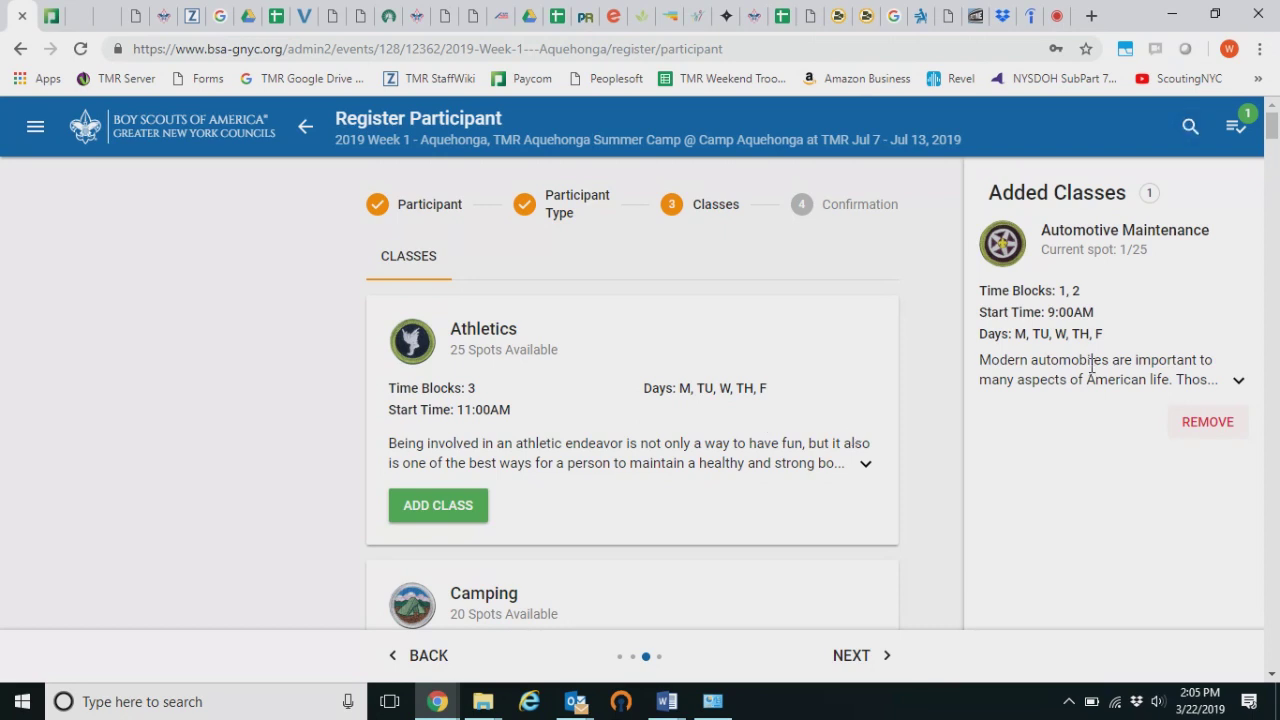
pyautogui.scroll(-10, 760, 388)
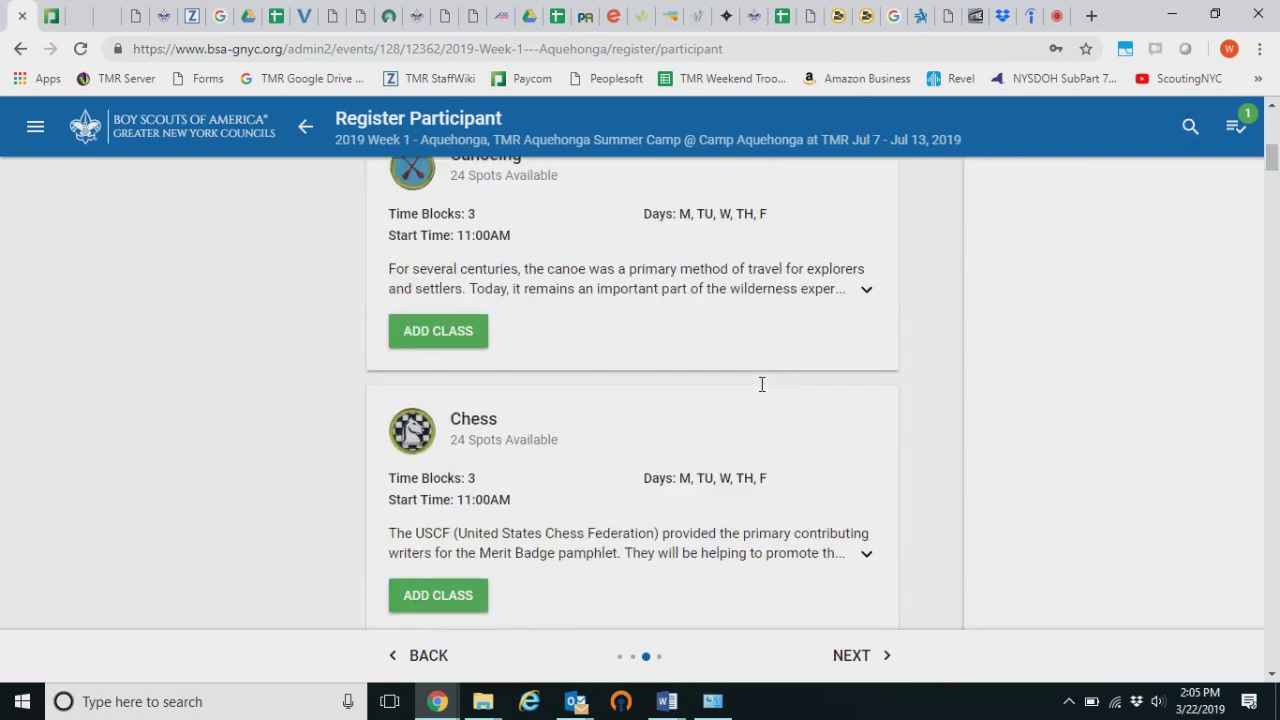
pyautogui.scroll(-2, 761, 385)
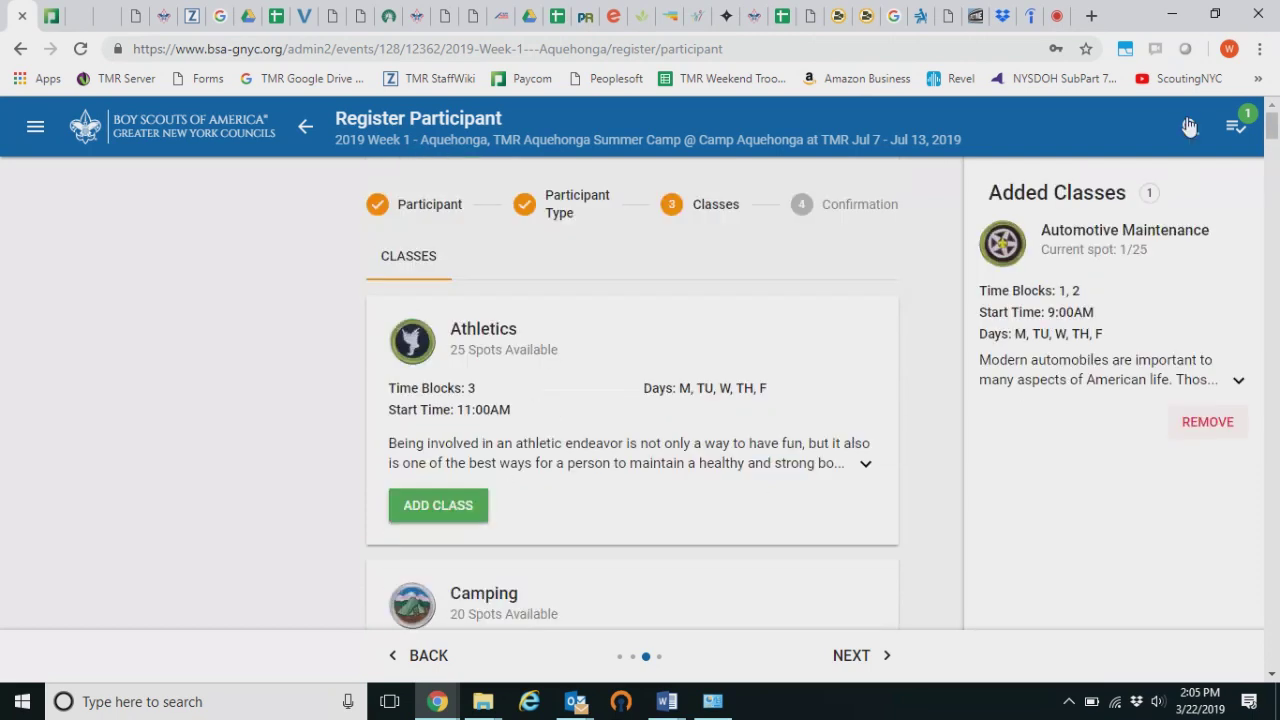
# Search classes for 'camp' and add the 11:00AM Camping class
pyautogui.click(1189, 126)
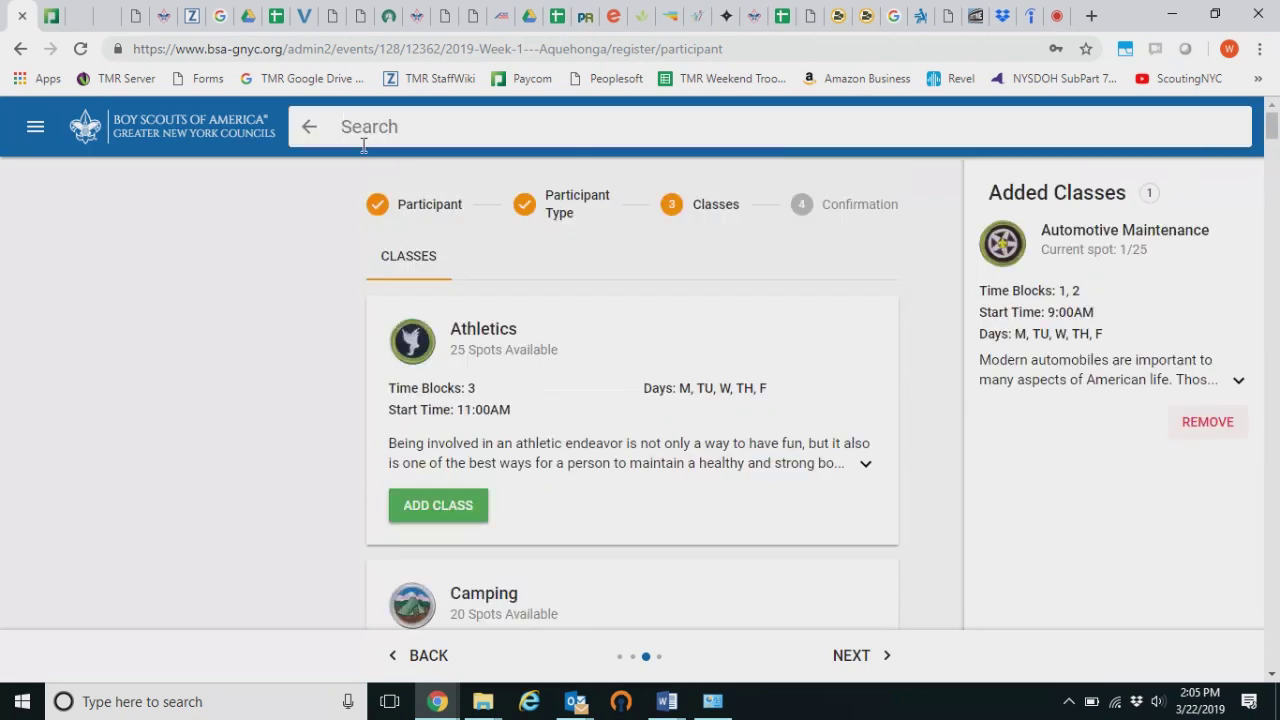
pyautogui.click(309, 127)
pyautogui.click(1181, 127)
pyautogui.write('camp')
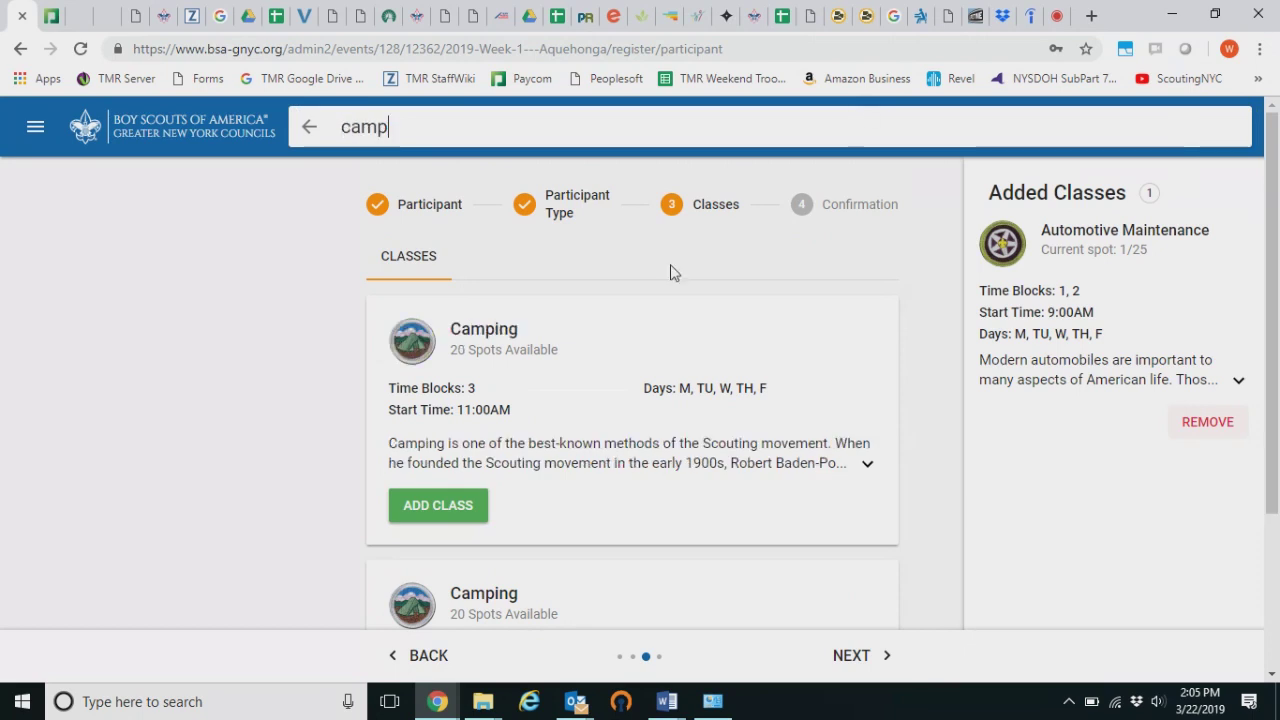
pyautogui.click(453, 515)
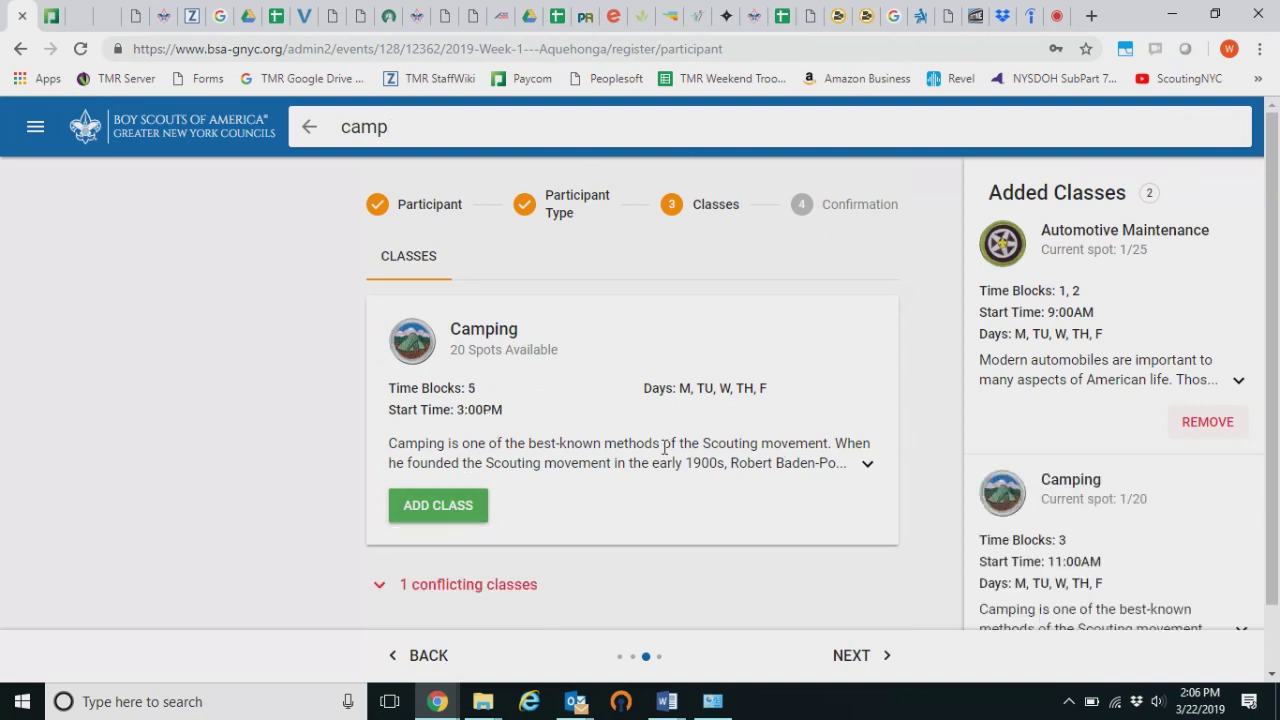
# Clear the 'camp' search and add the Basketry class
pyautogui.moveTo(417, 133); pyautogui.dragTo(306, 128)
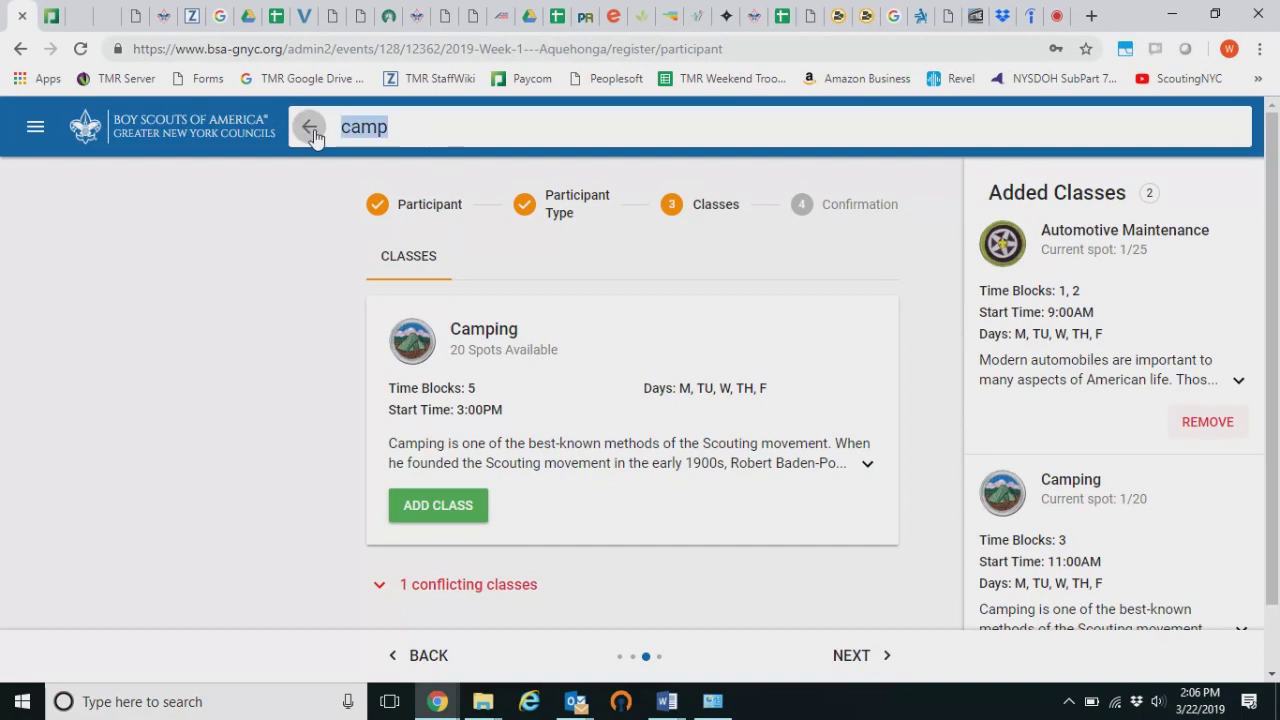
pyautogui.press('BackSpace')
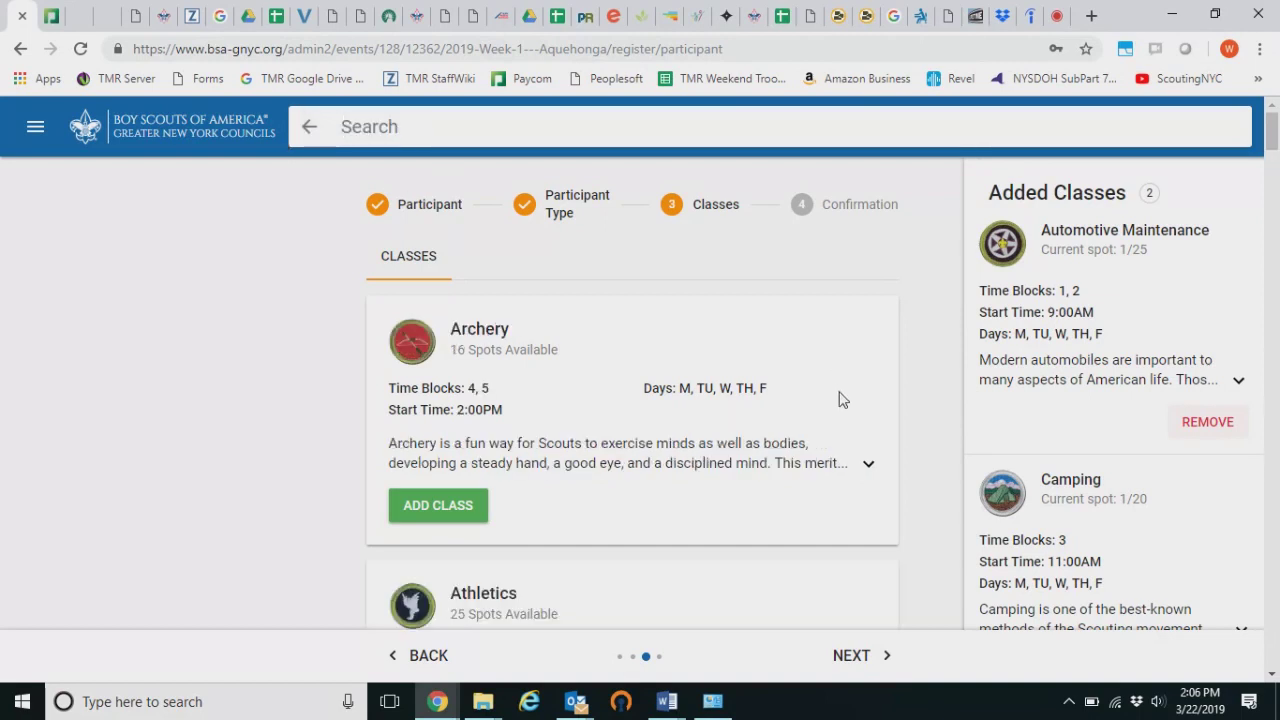
pyautogui.scroll(-1, 837, 397)
pyautogui.scroll(1, 1027, 413)
pyautogui.scroll(-1, 1115, 470)
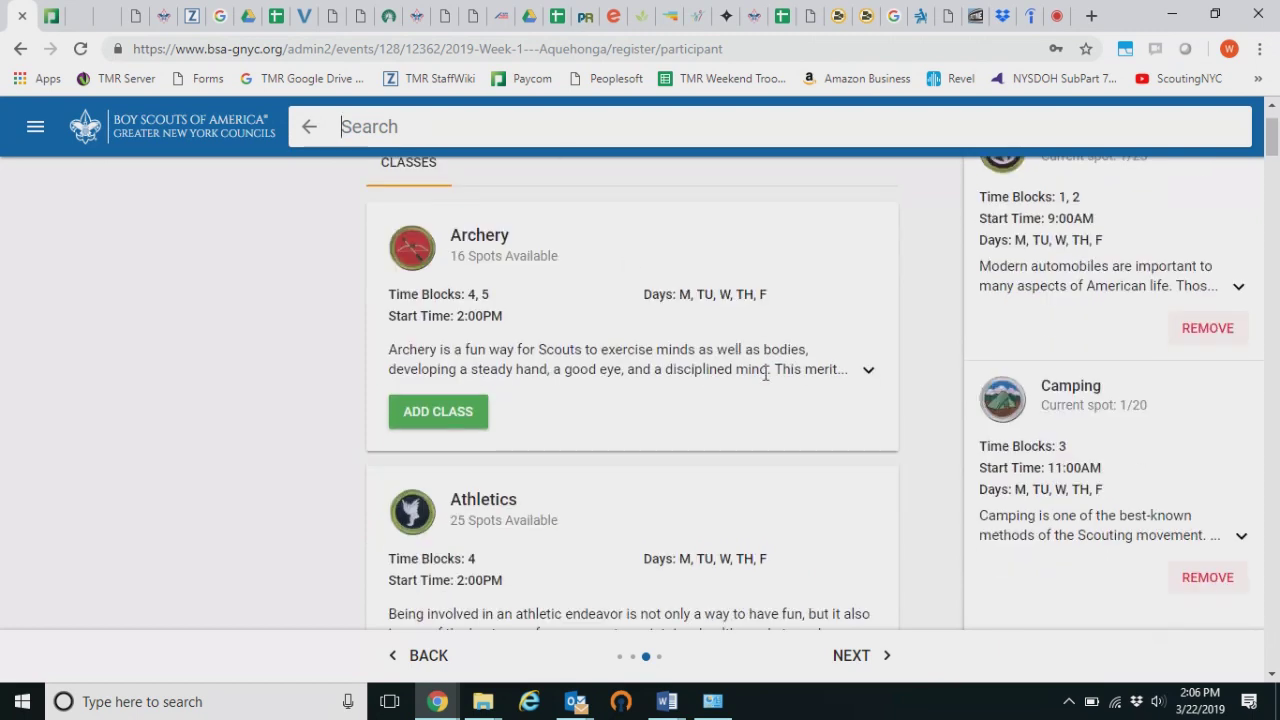
pyautogui.scroll(-10, 700, 350)
pyautogui.scroll(-2, 735, 391)
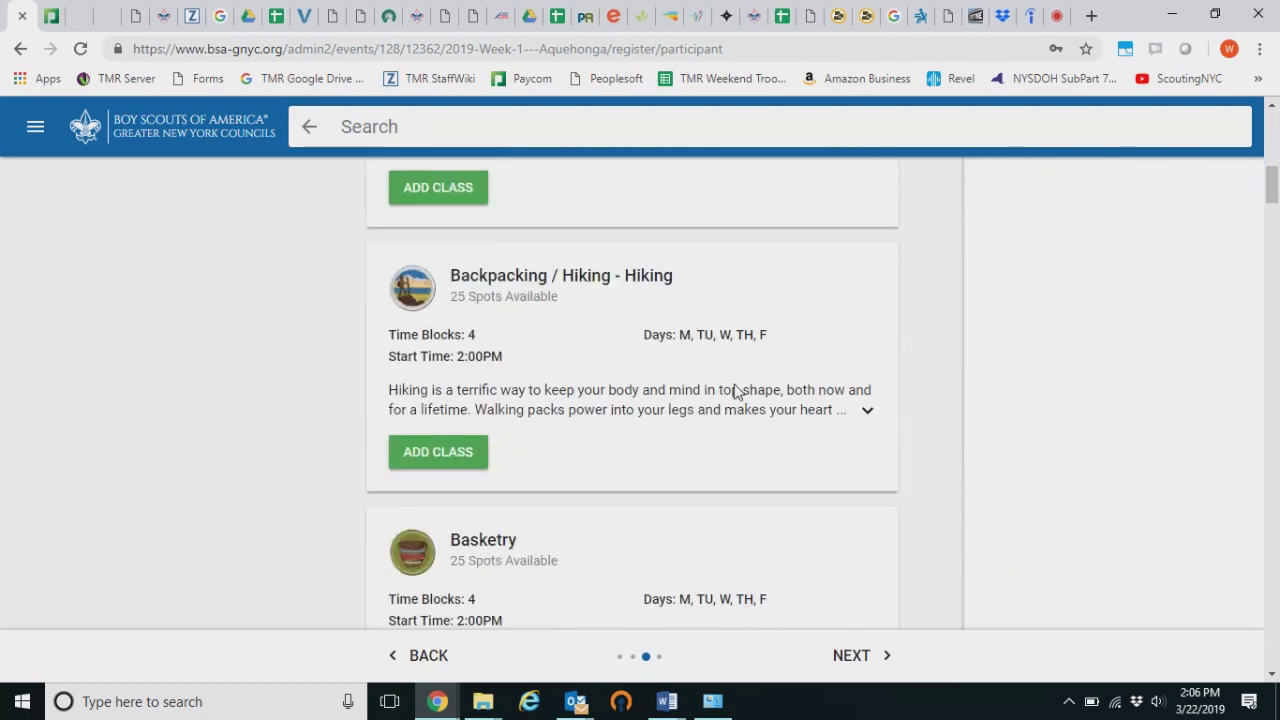
pyautogui.scroll(-3, 600, 440)
pyautogui.click(466, 442)
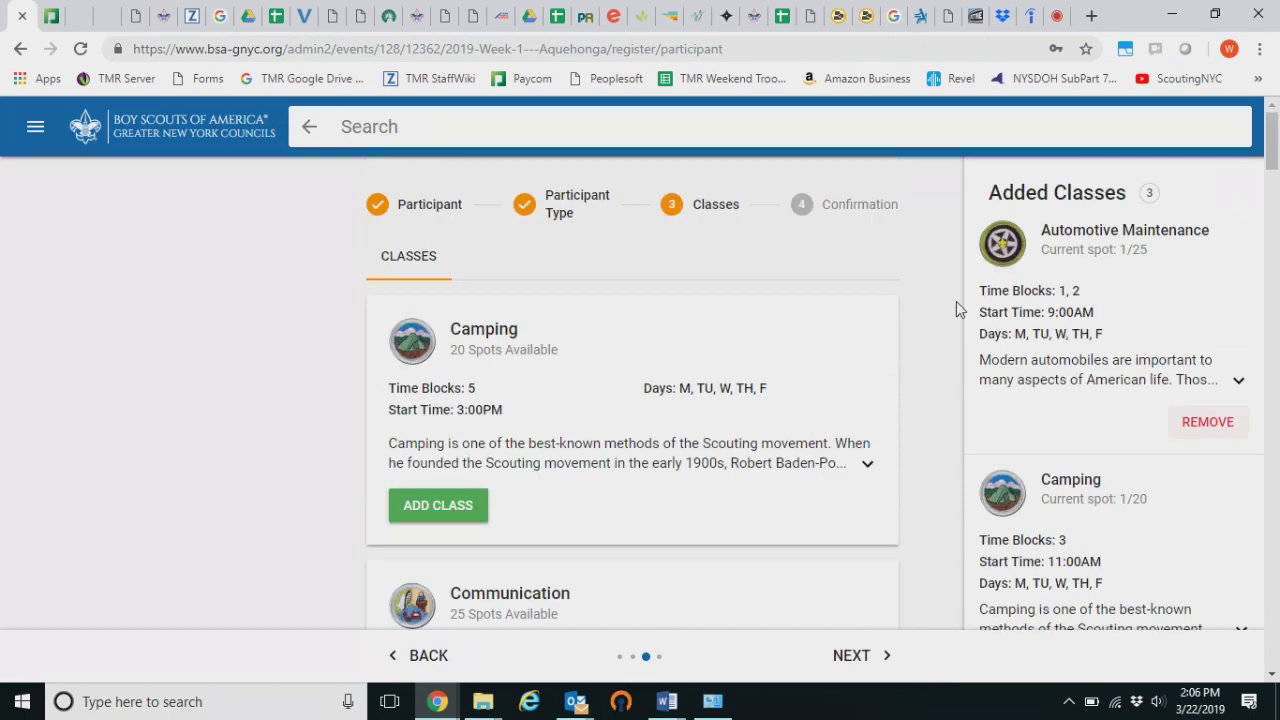
pyautogui.scroll(-2, 956, 302)
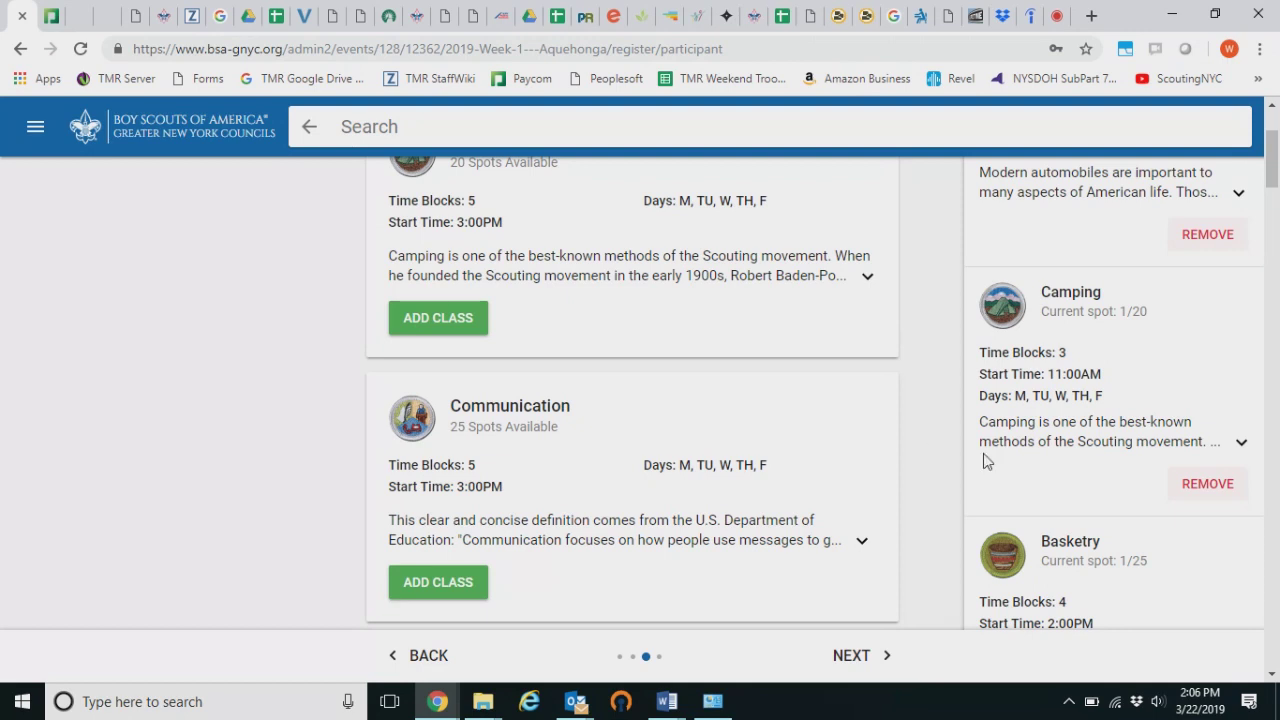
pyautogui.scroll(2, 1080, 390)
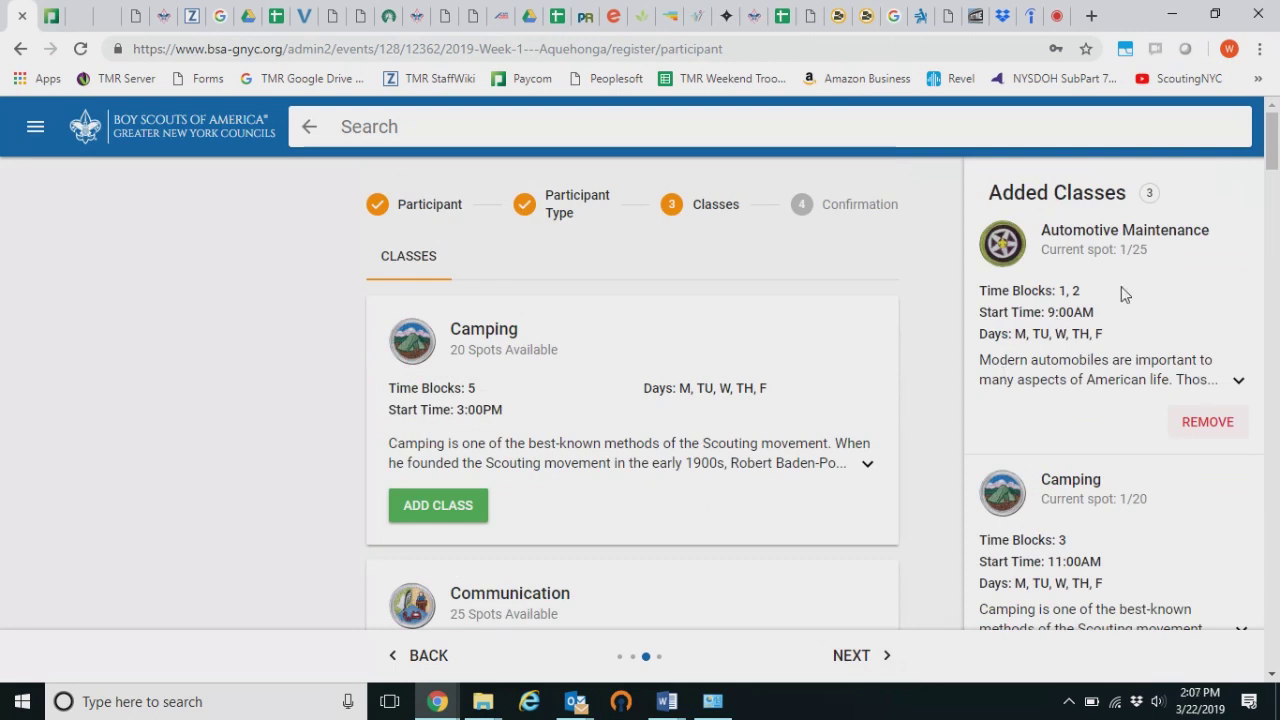
pyautogui.scroll(-2, 1126, 297)
pyautogui.scroll(-4, 1157, 437)
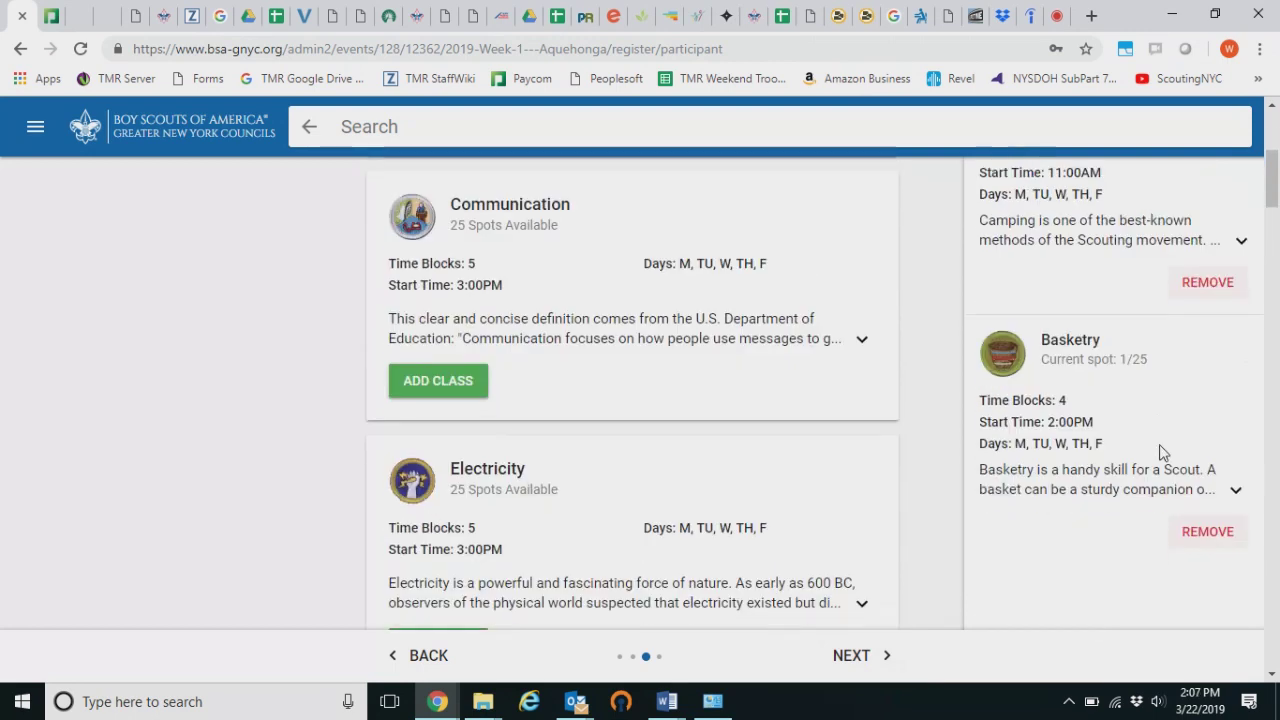
pyautogui.scroll(3, 1150, 370)
pyautogui.scroll(1, 1150, 369)
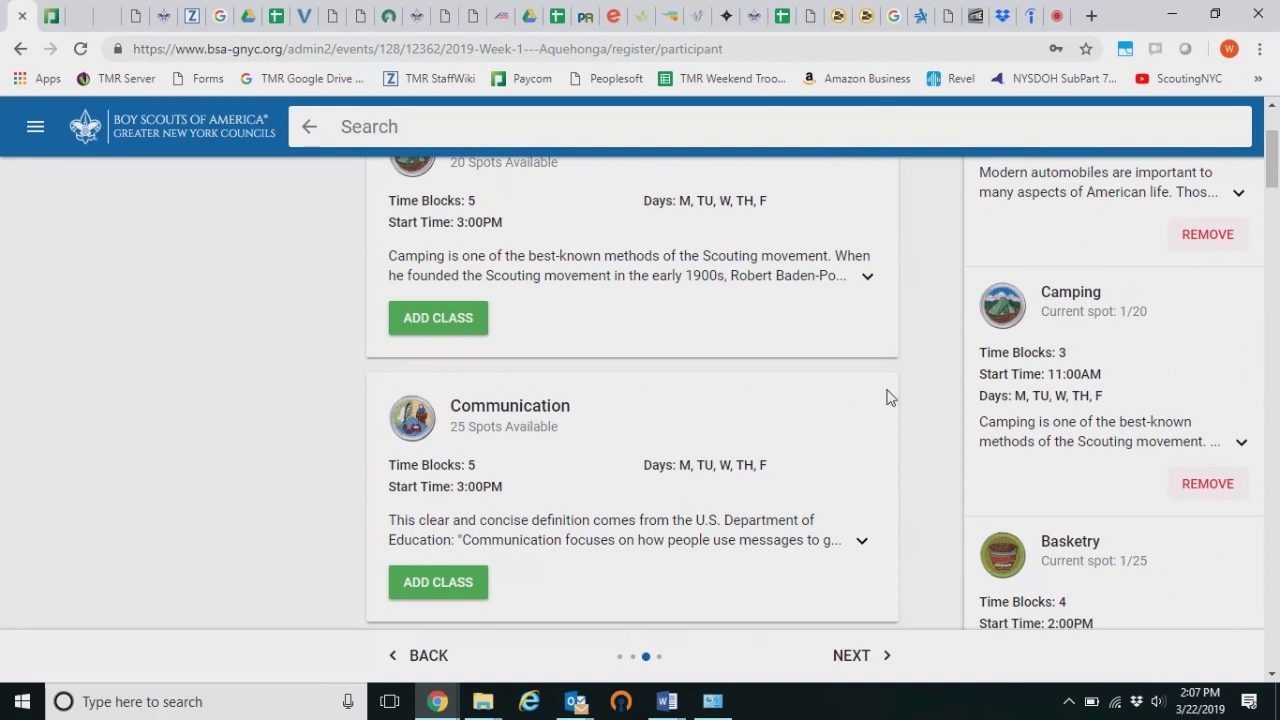
# Review the confirmation fees and complete the youth registration, adding it to the cart
pyautogui.click(858, 658)
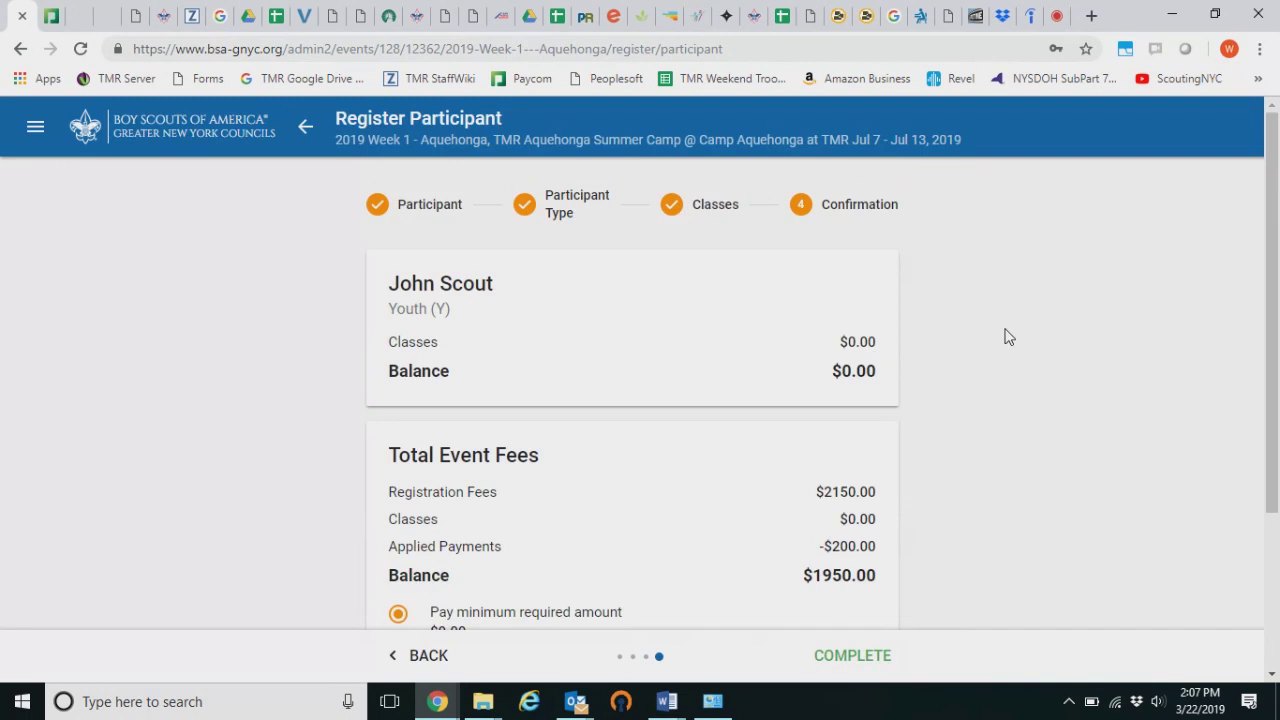
pyautogui.scroll(-1, 1005, 337)
pyautogui.scroll(-1, 840, 312)
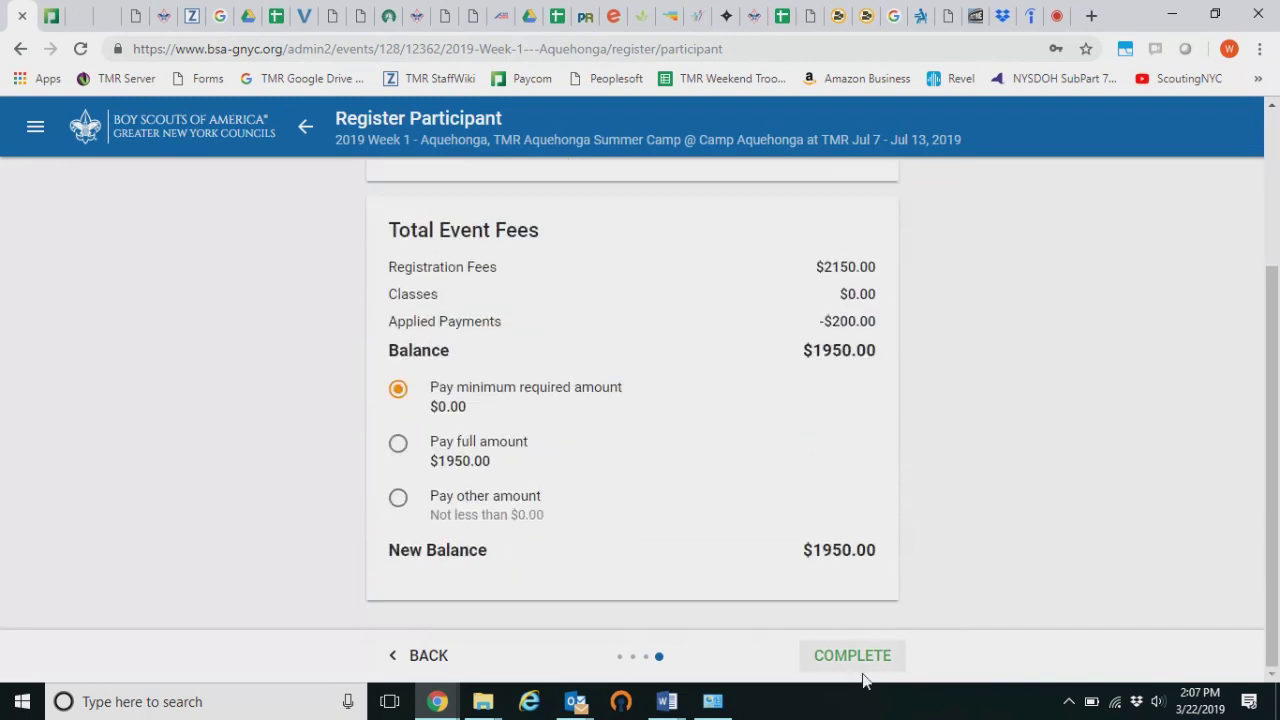
pyautogui.scroll(2, 877, 546)
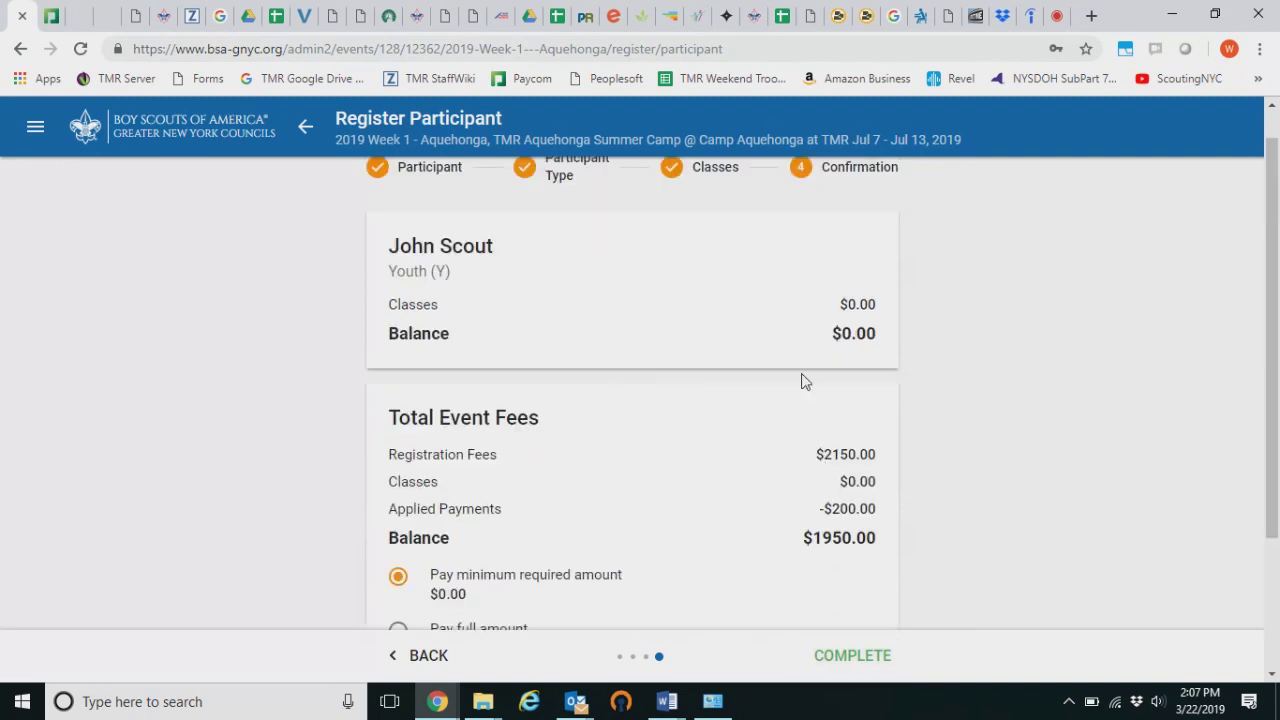
pyautogui.click(859, 656)
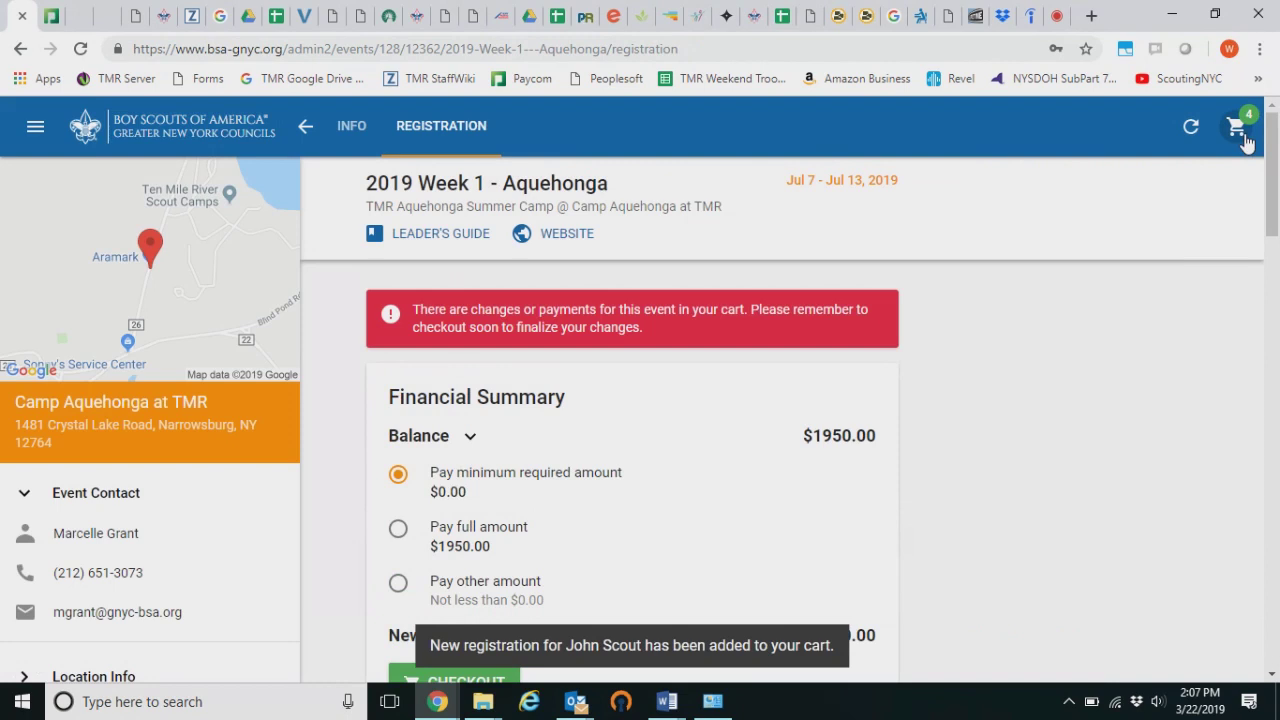
pyautogui.click(1240, 130)
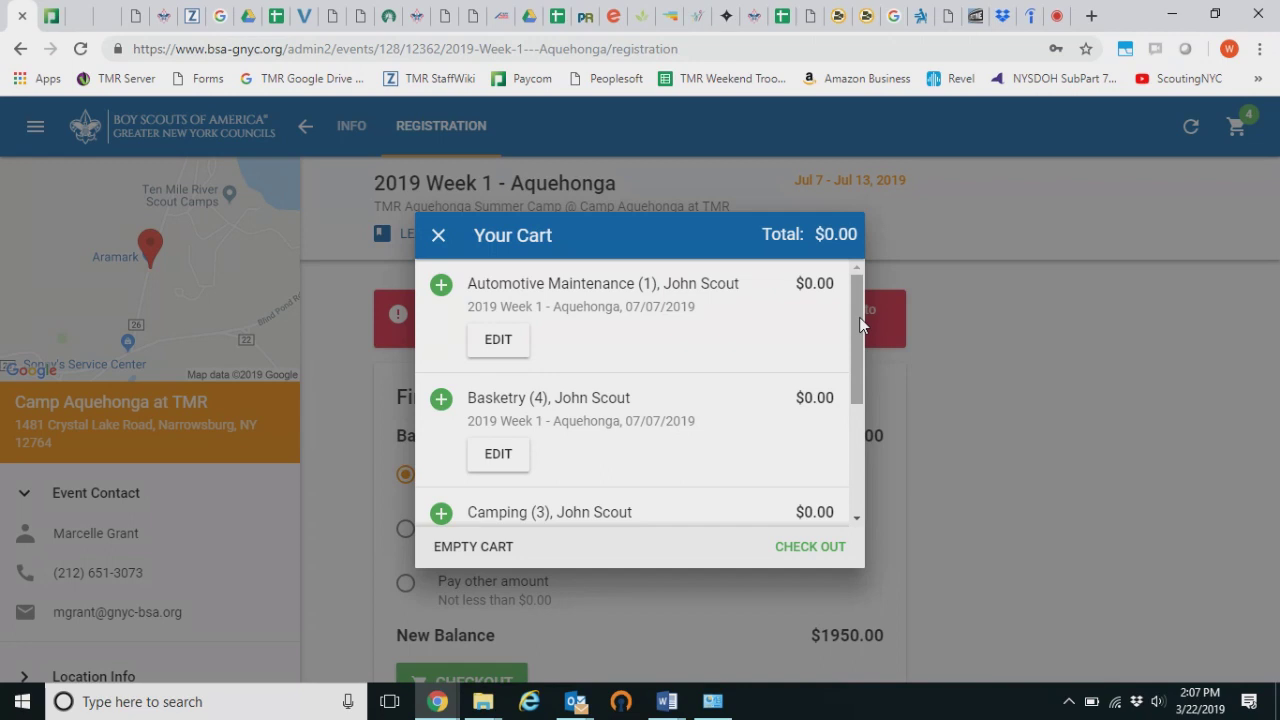
# Review the four cart items, three $0.00 classes and the registration, and check out
pyautogui.moveTo(859, 321); pyautogui.dragTo(851, 463)
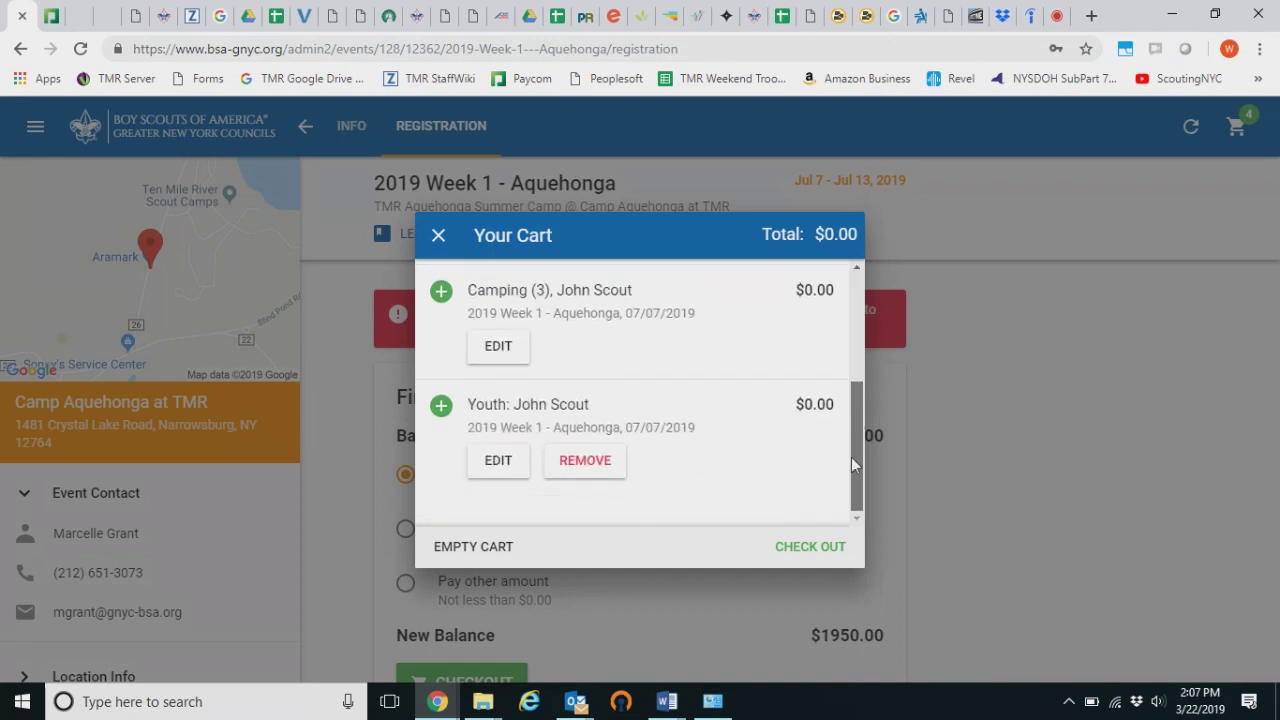
pyautogui.moveTo(856, 421); pyautogui.dragTo(873, 325)
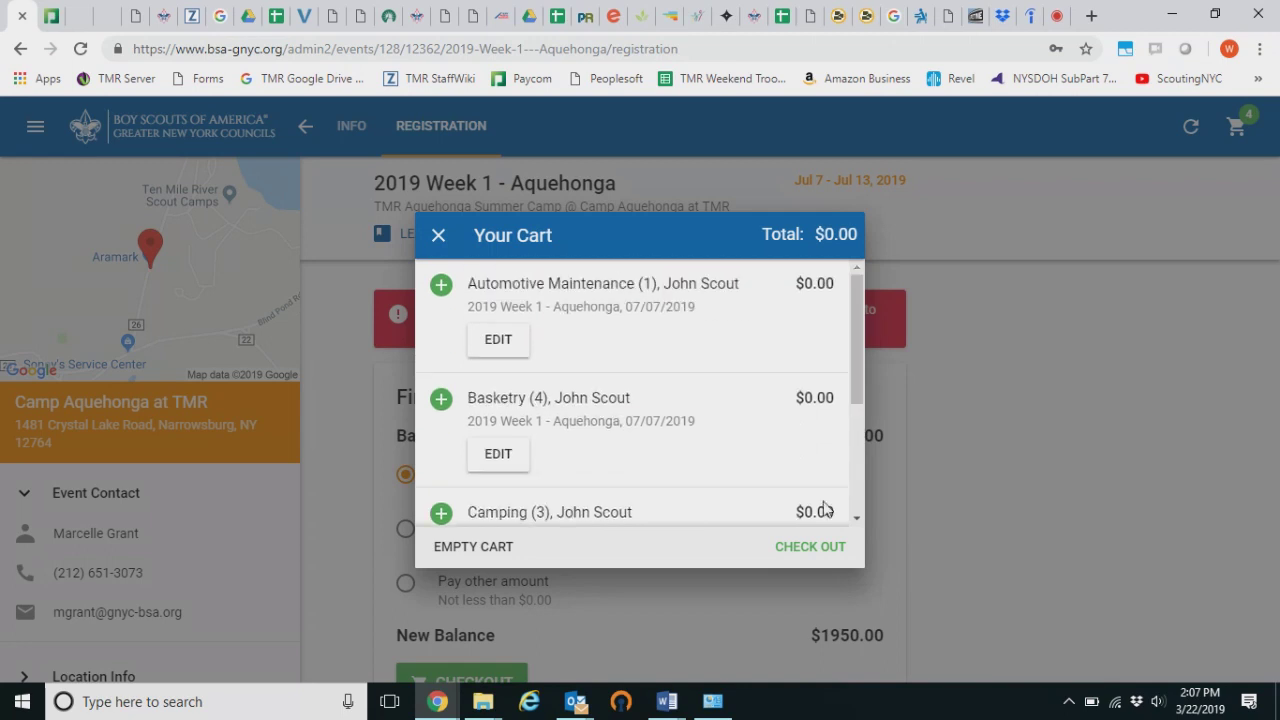
pyautogui.click(822, 548)
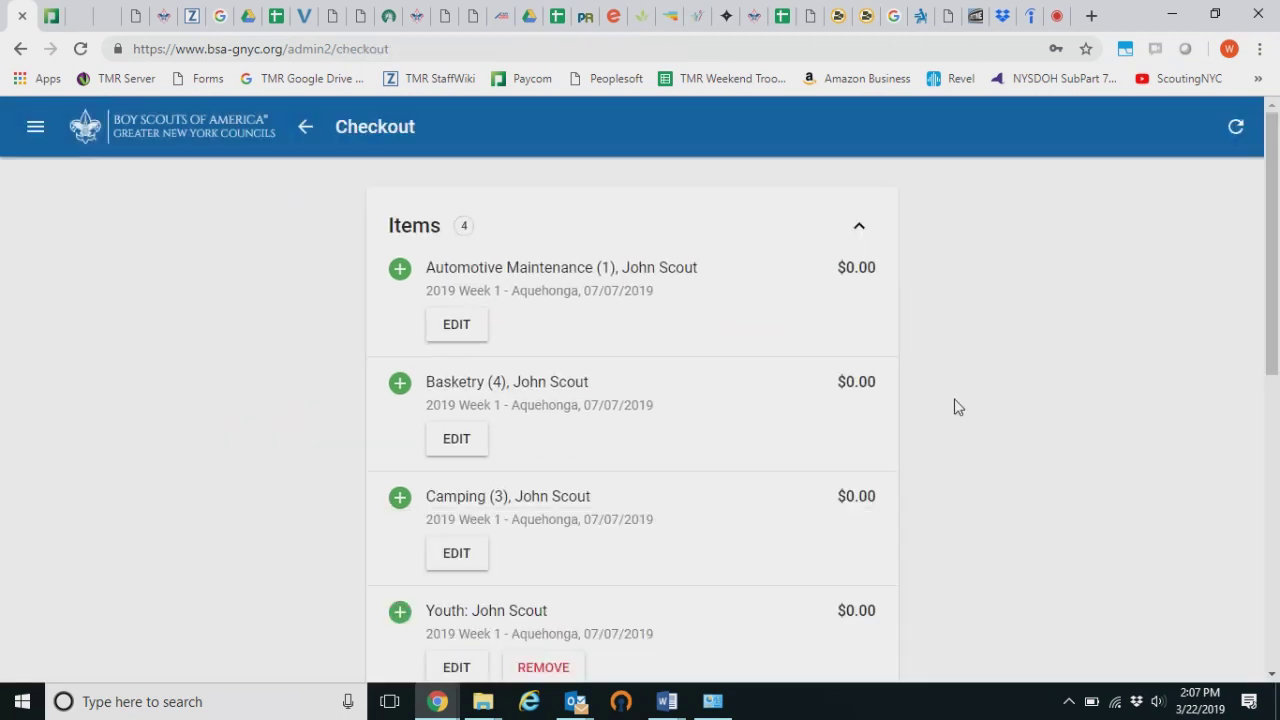
# Review the checkout page and submit the 2019 Week 1 - Aquehonga order
pyautogui.scroll(-4, 955, 407)
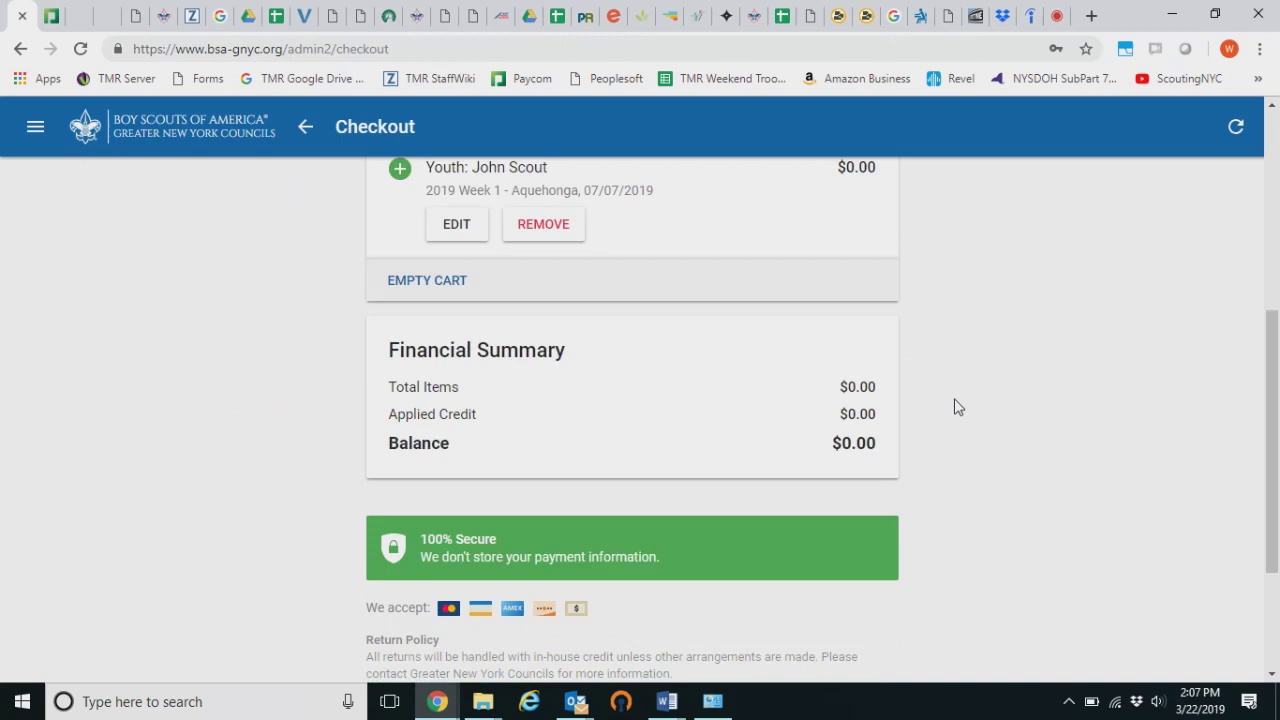
pyautogui.scroll(4, 955, 408)
pyautogui.scroll(-5, 955, 407)
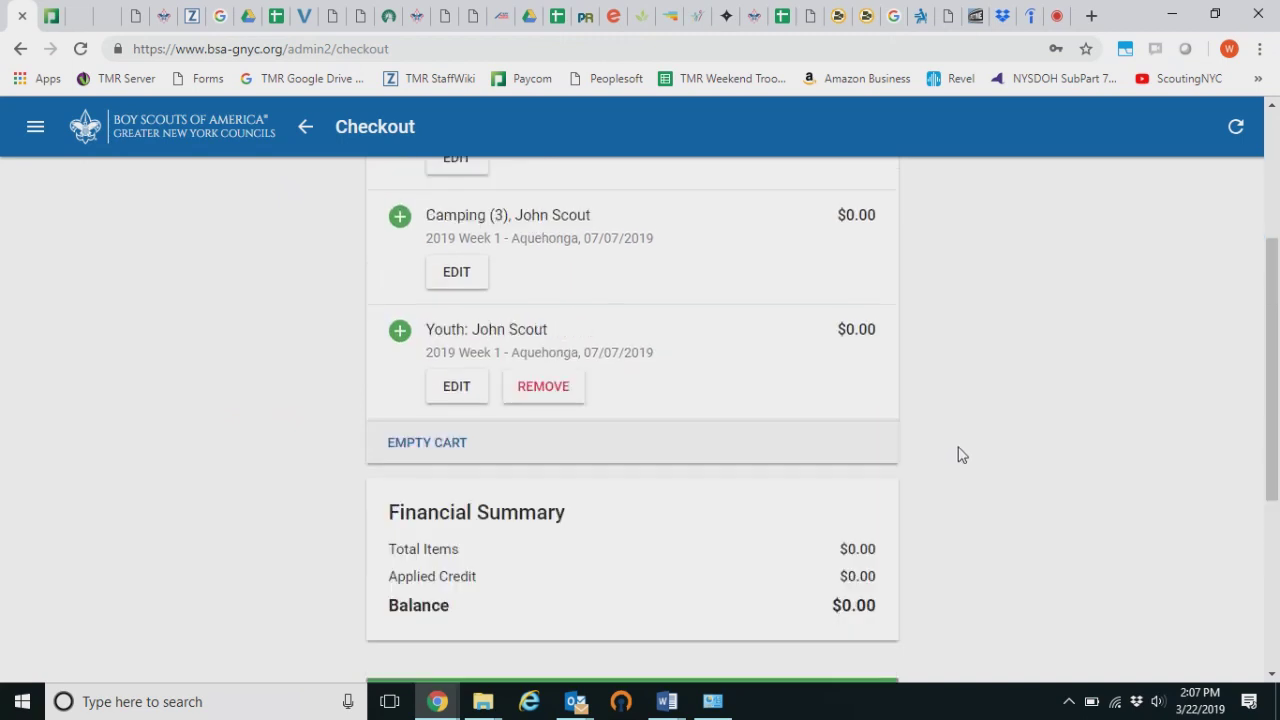
pyautogui.scroll(-1, 926, 440)
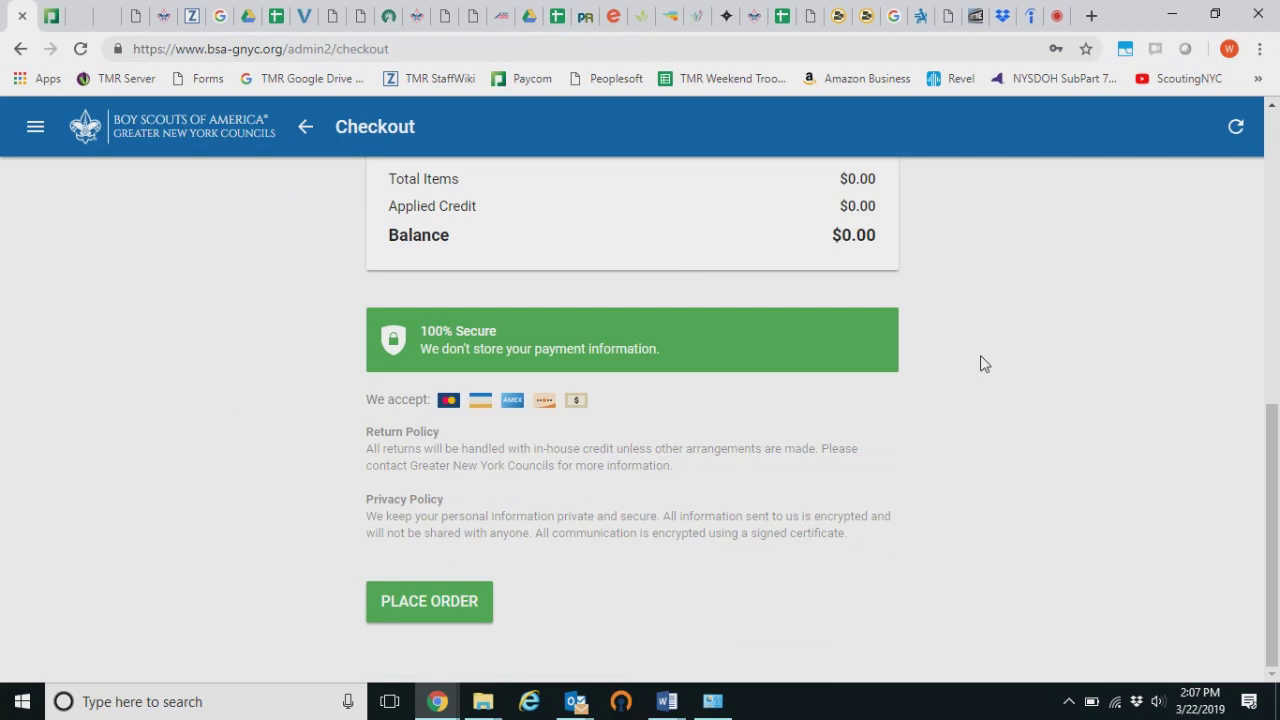
pyautogui.scroll(3, 982, 362)
pyautogui.scroll(-2, 966, 391)
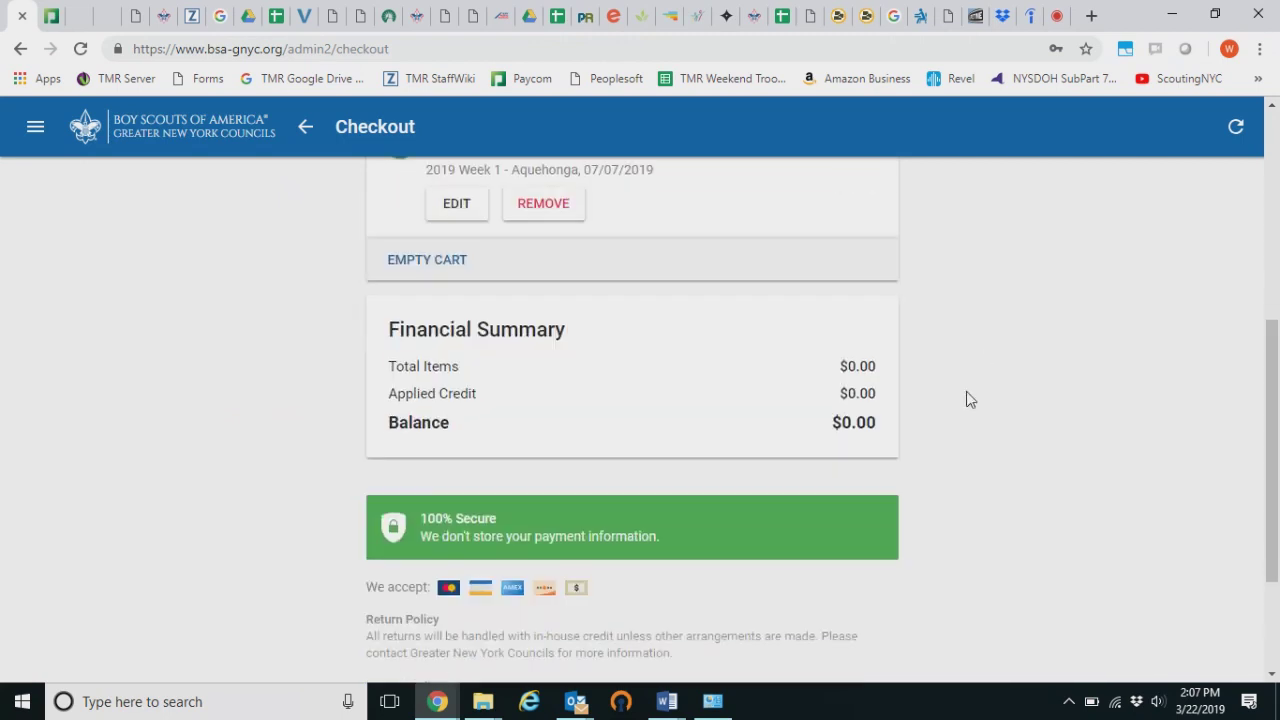
pyautogui.scroll(-1, 940, 413)
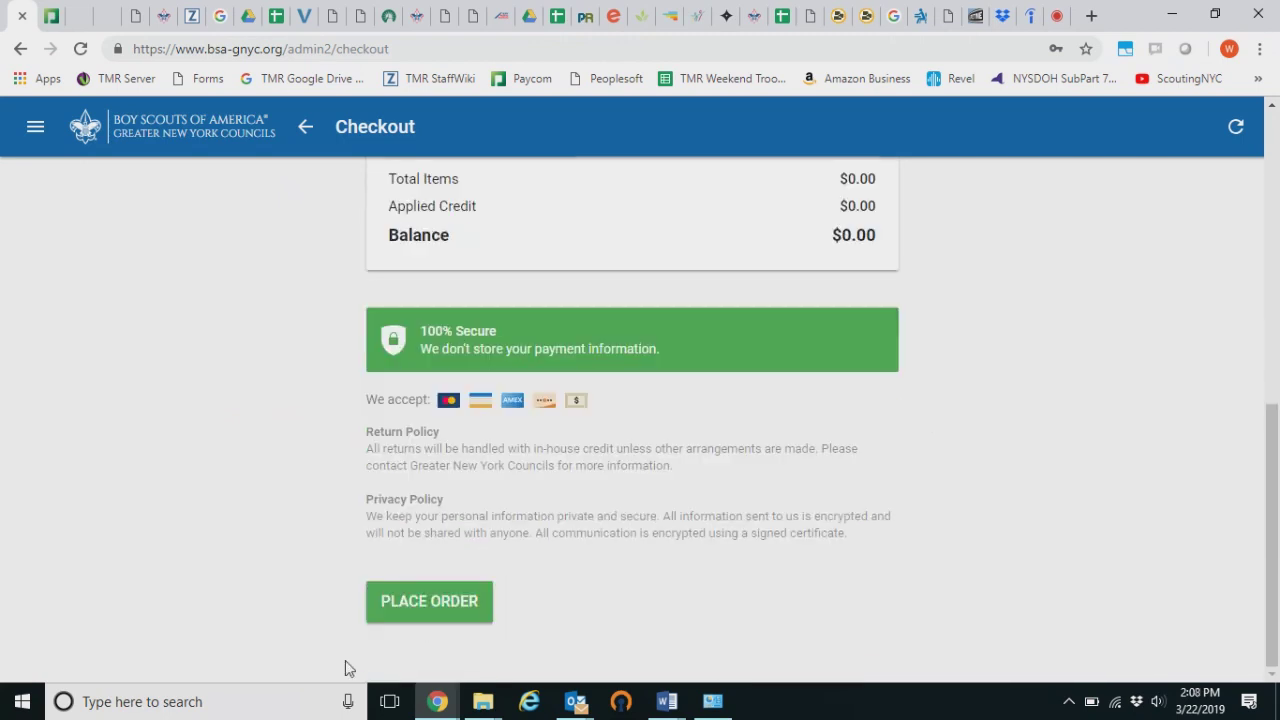
pyautogui.click(420, 620)
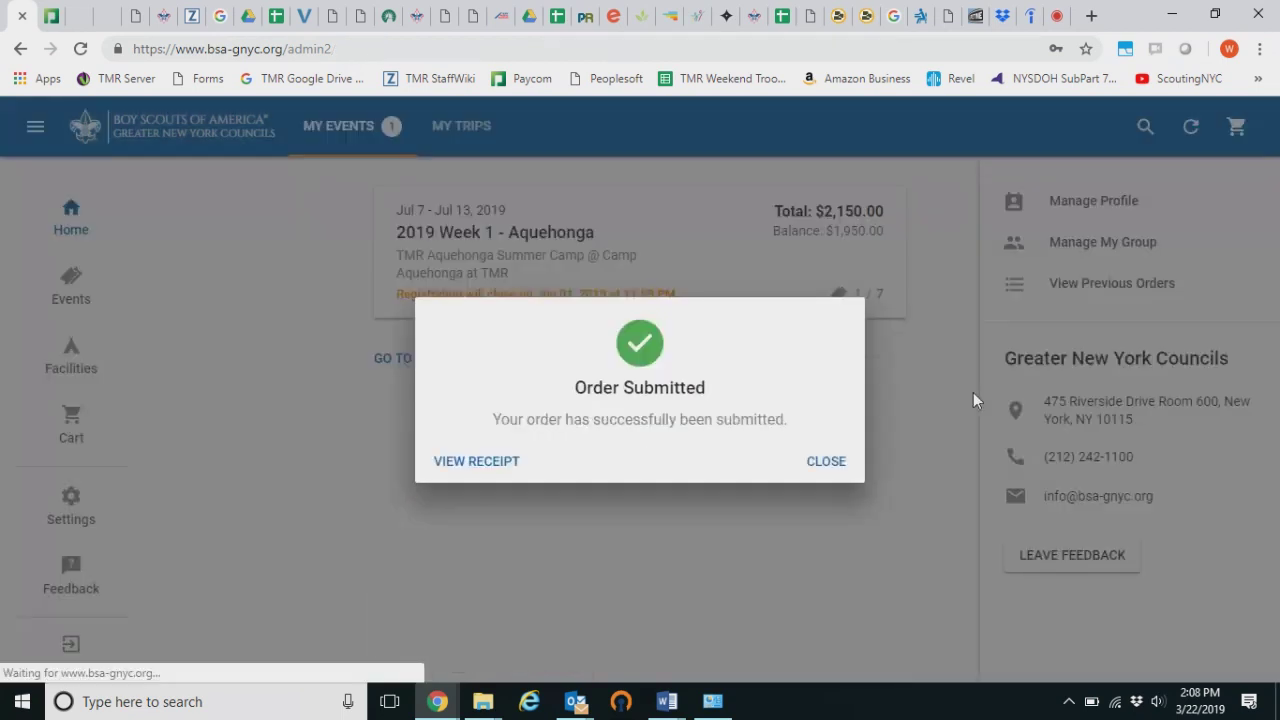
pyautogui.click(461, 466)
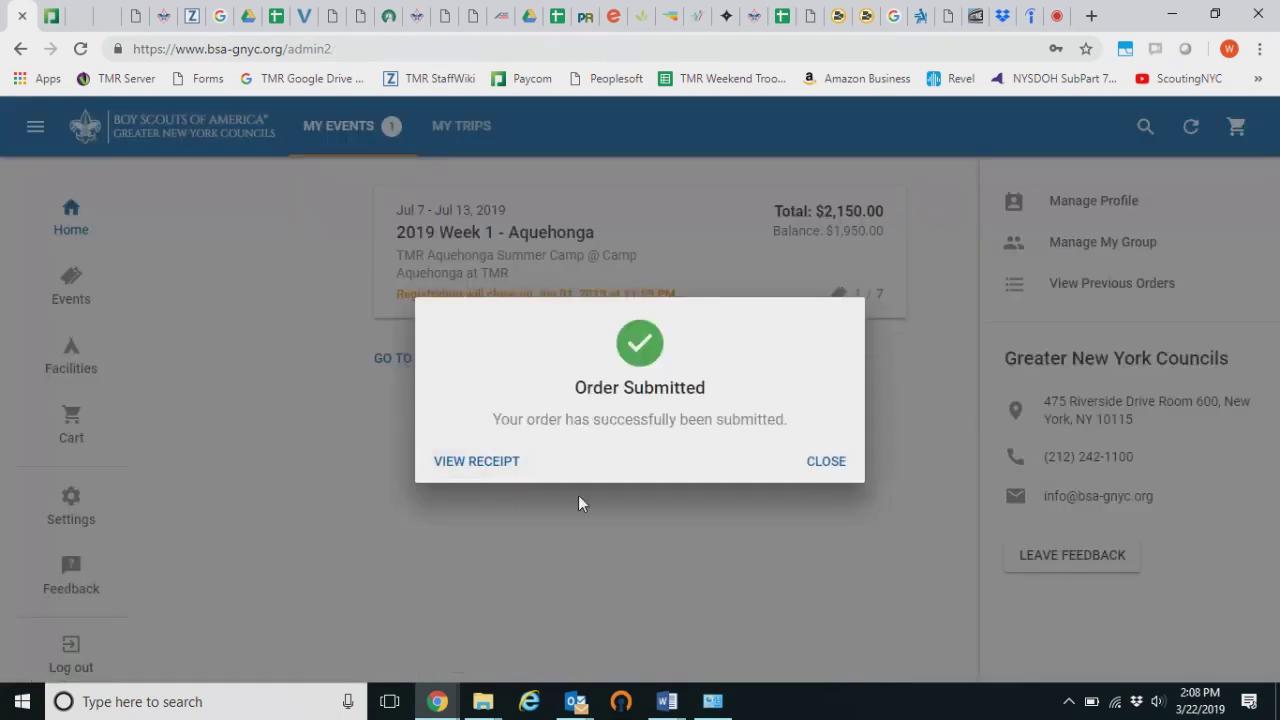
# View the order receipt, close it, and dismiss the Order Submitted confirmation
pyautogui.click(505, 470)
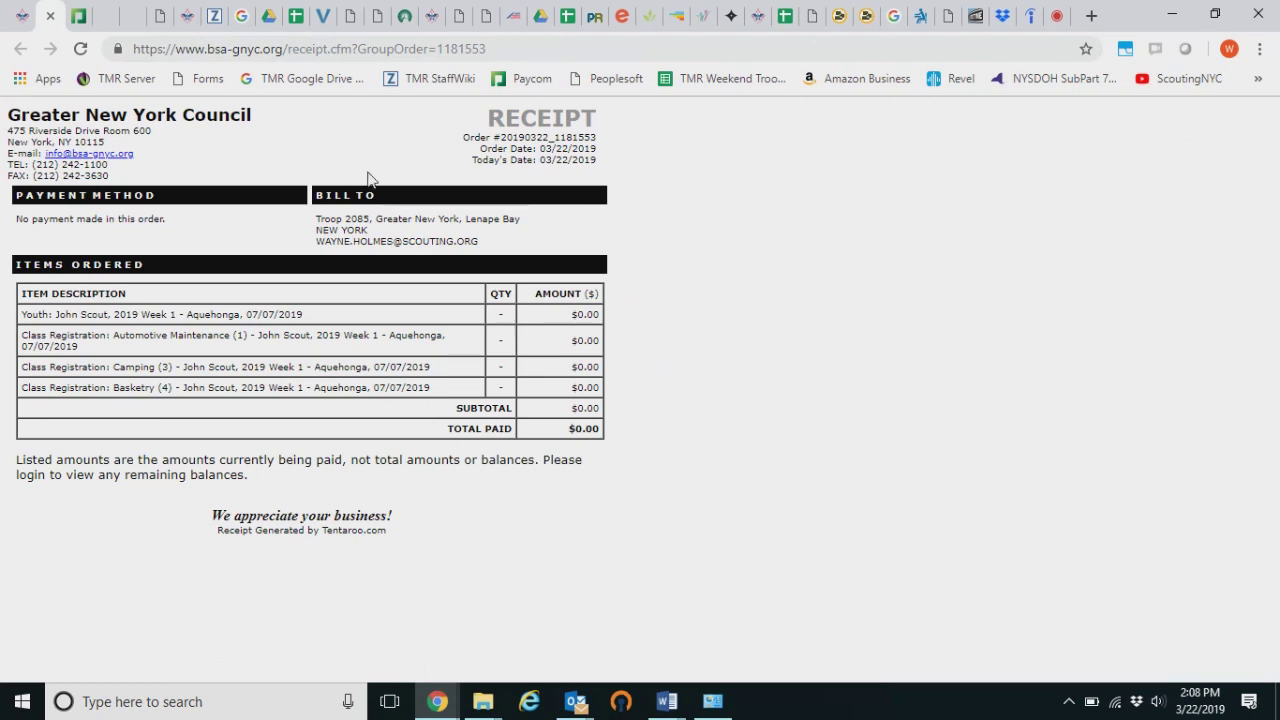
pyautogui.click(50, 15)
pyautogui.click(828, 463)
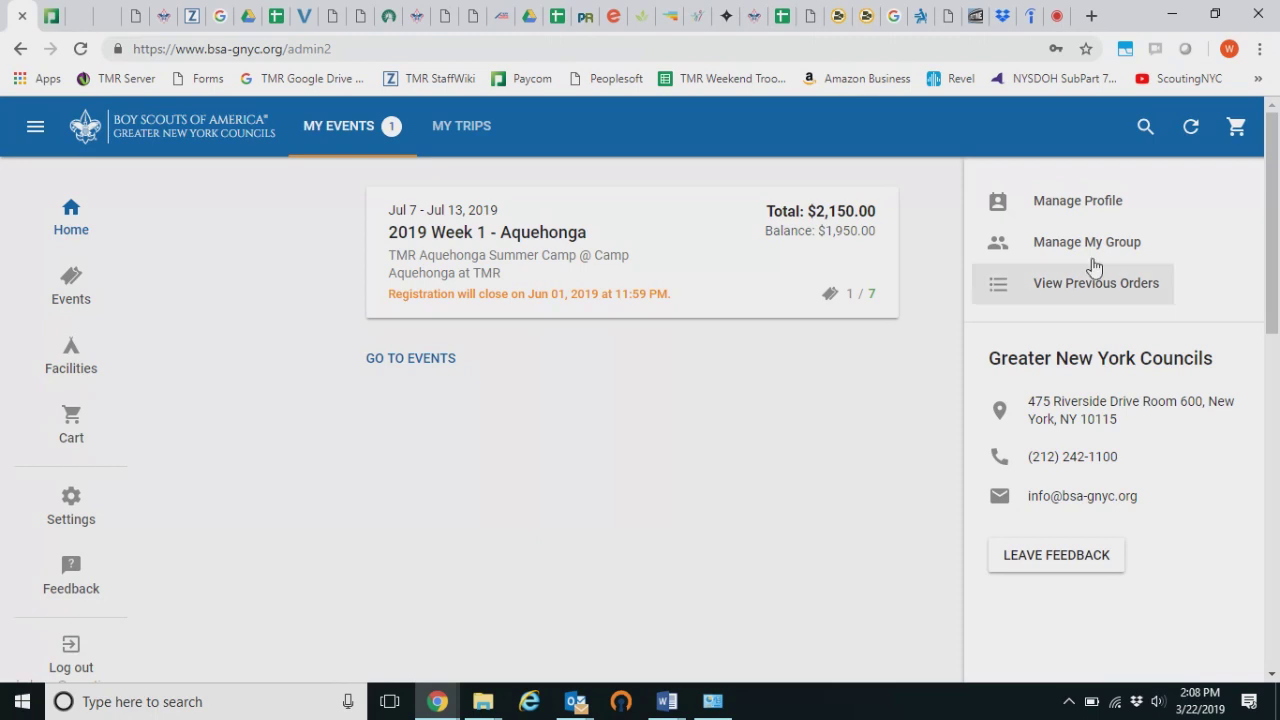
# Review the unit's profile and the group roster of youth and adults
pyautogui.click(1088, 204)
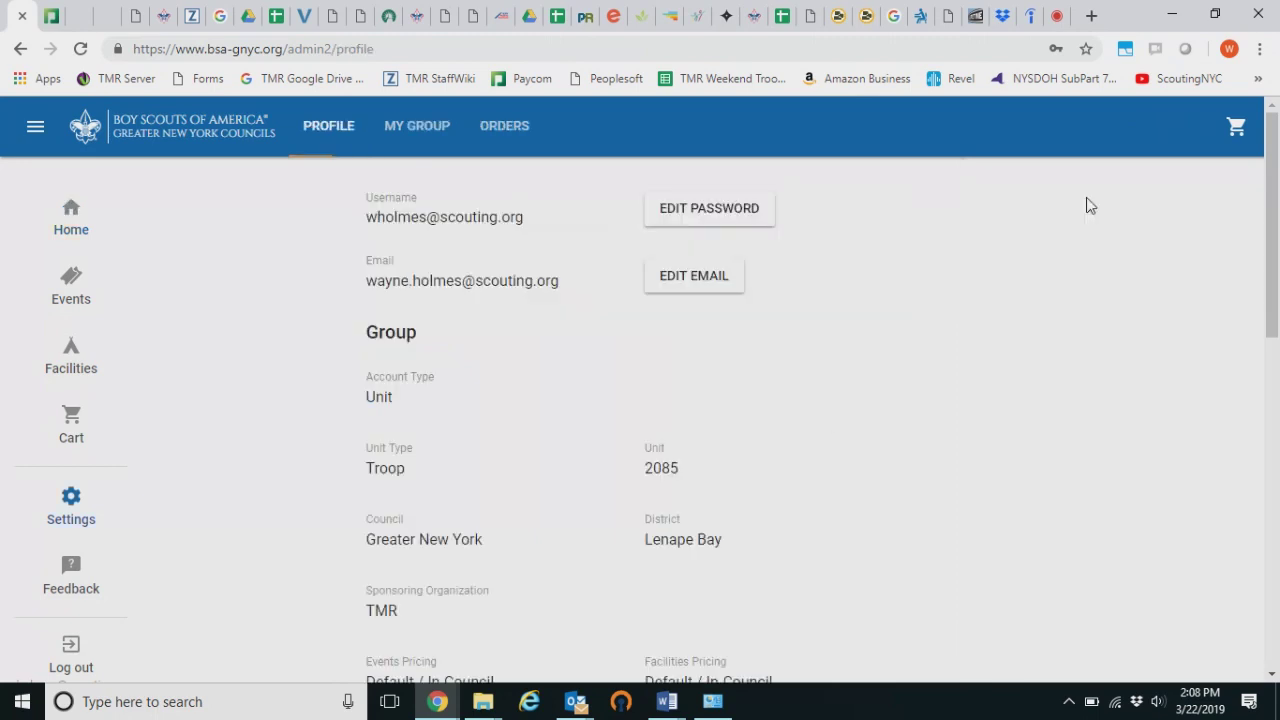
pyautogui.click(70, 220)
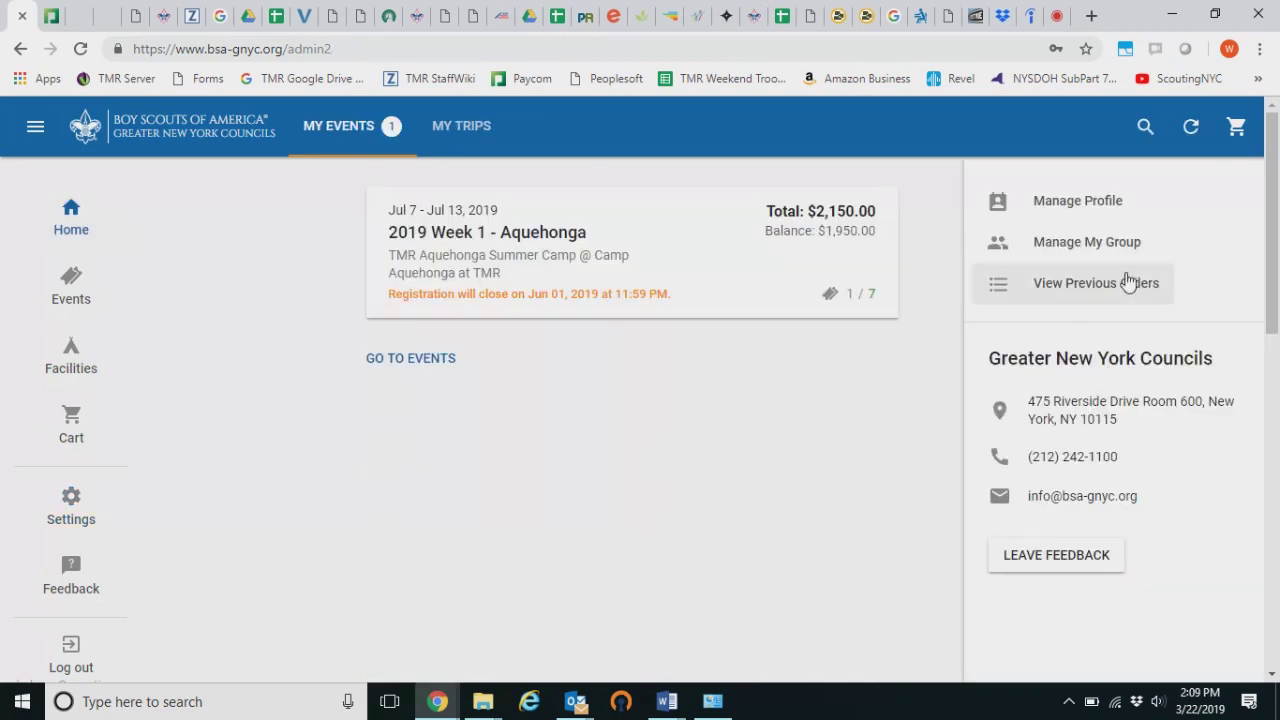
pyautogui.click(1120, 252)
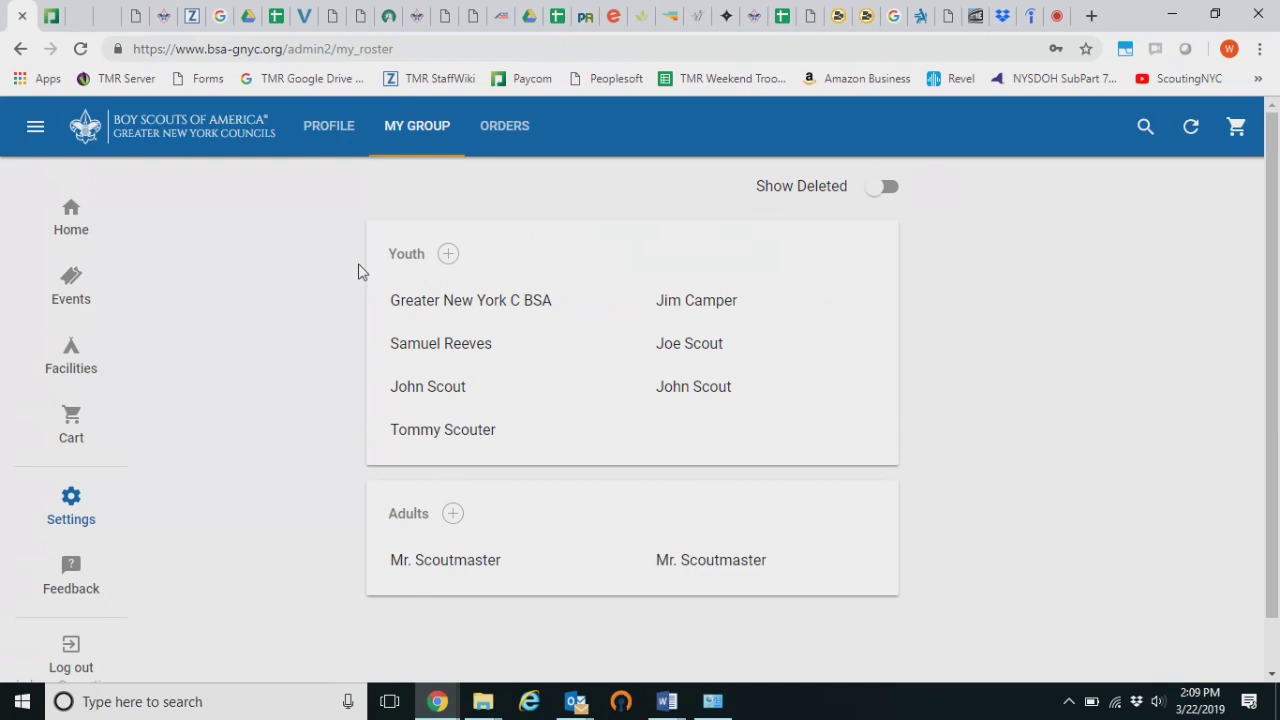
pyautogui.click(80, 222)
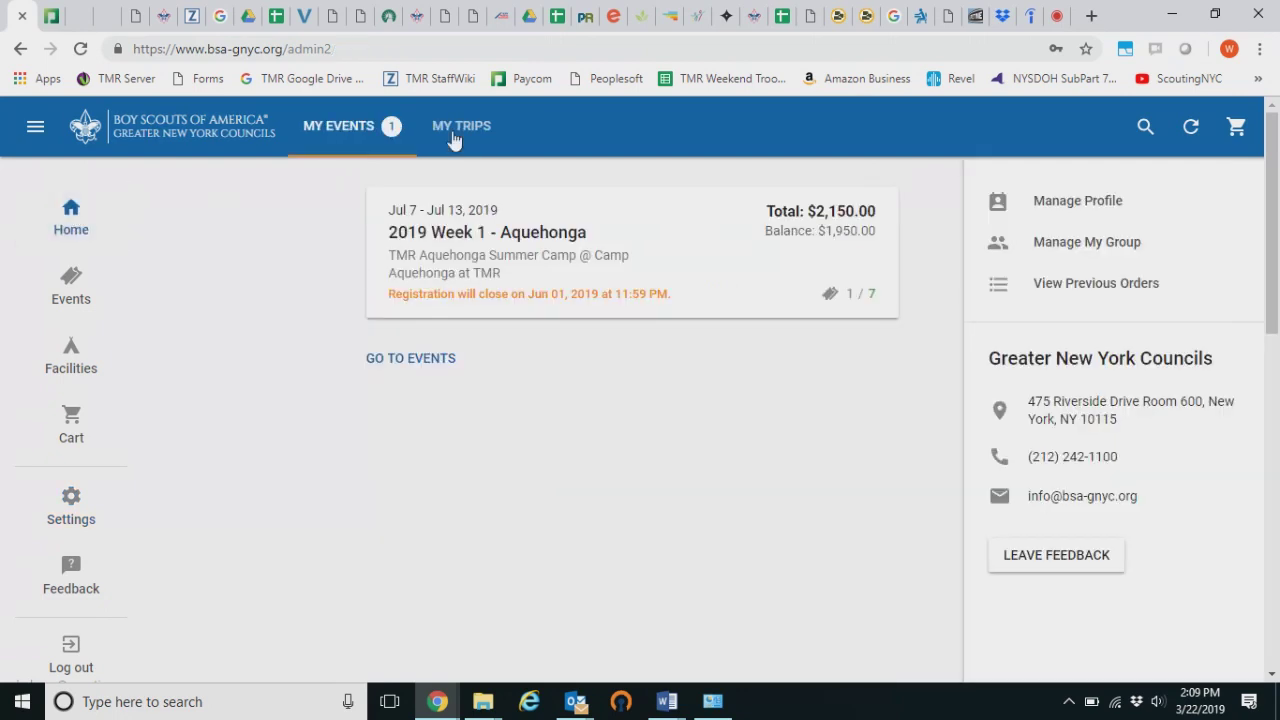
pyautogui.click(1075, 244)
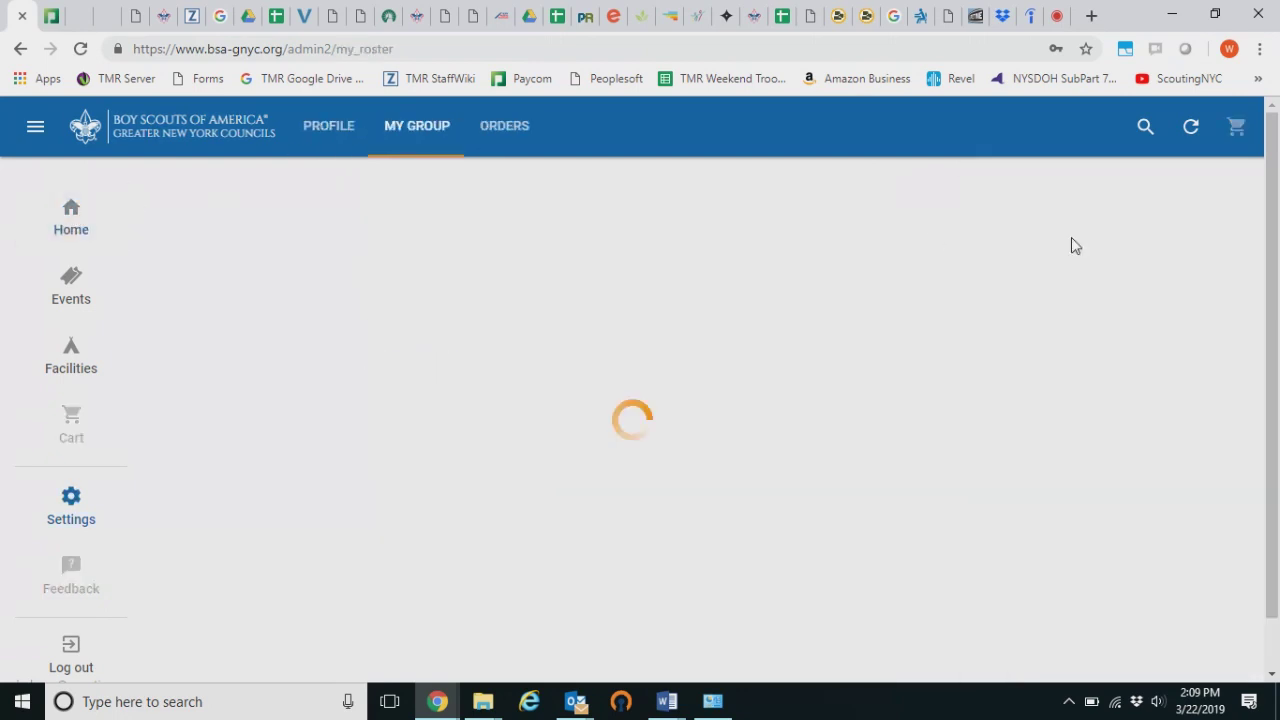
pyautogui.click(73, 215)
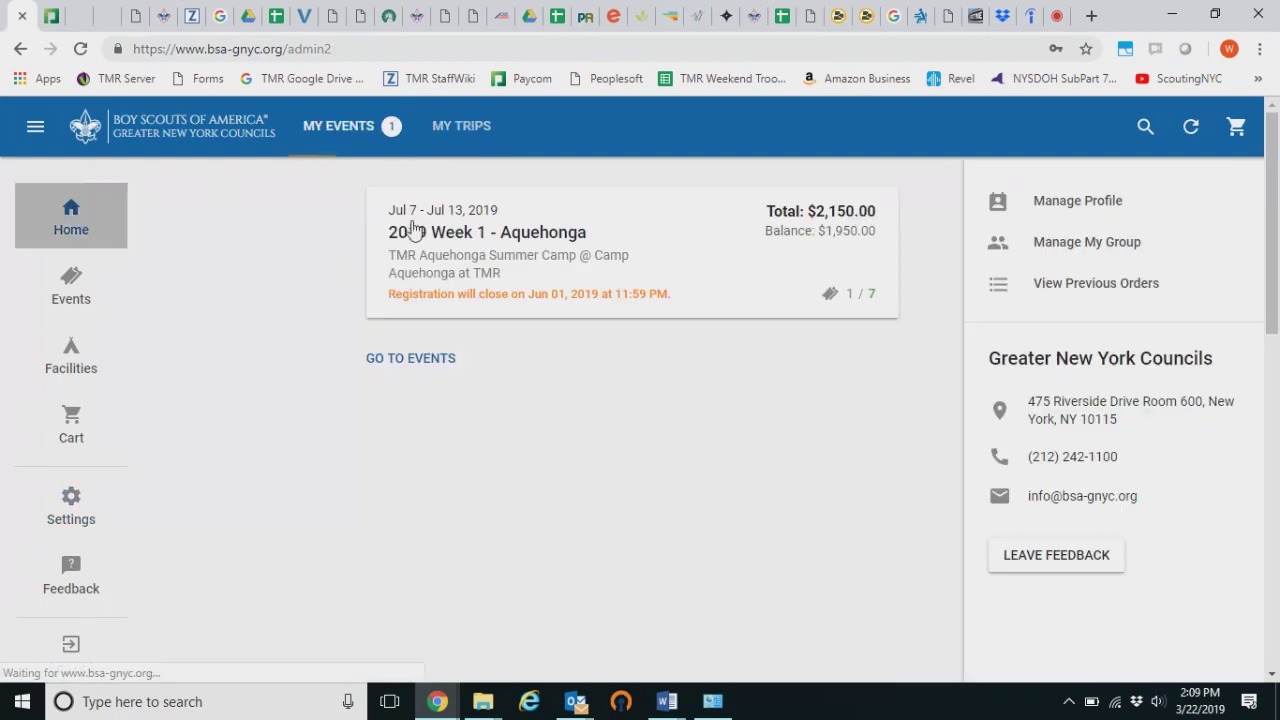
# Recheck the account profile, return home, and open the site navigation
pyautogui.click(995, 203)
pyautogui.scroll(-4, 822, 250)
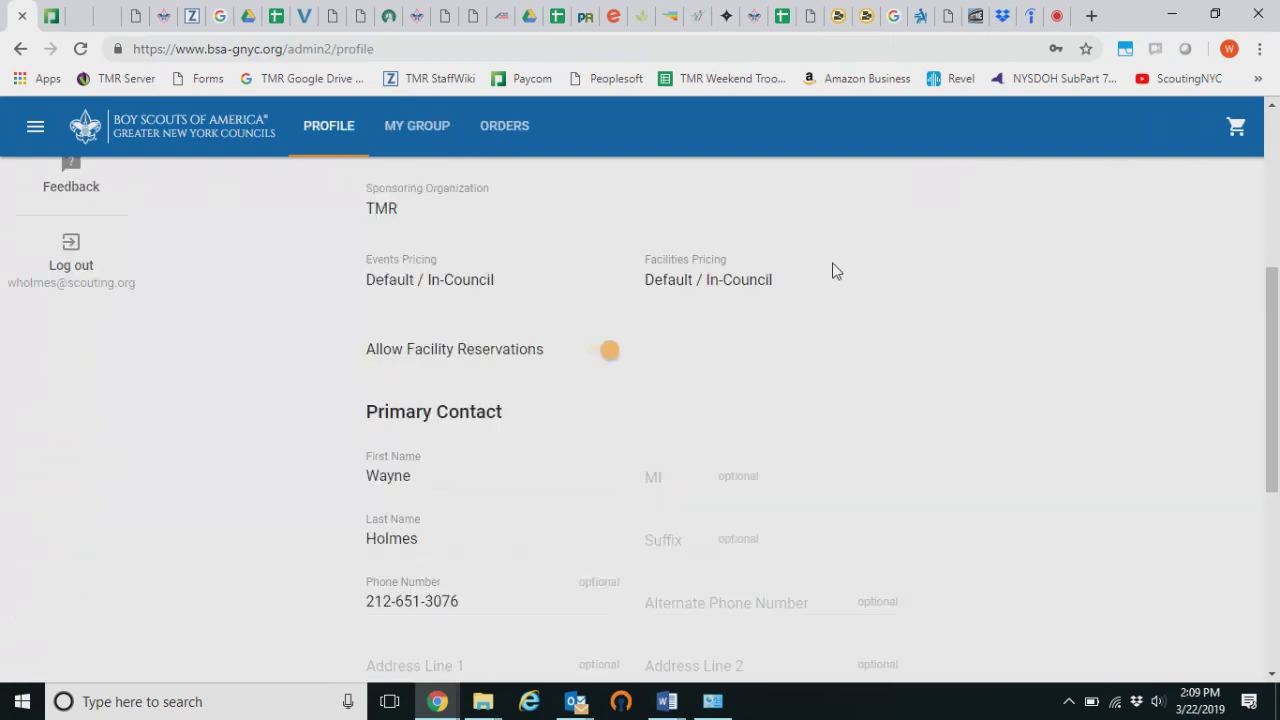
pyautogui.scroll(4, 834, 271)
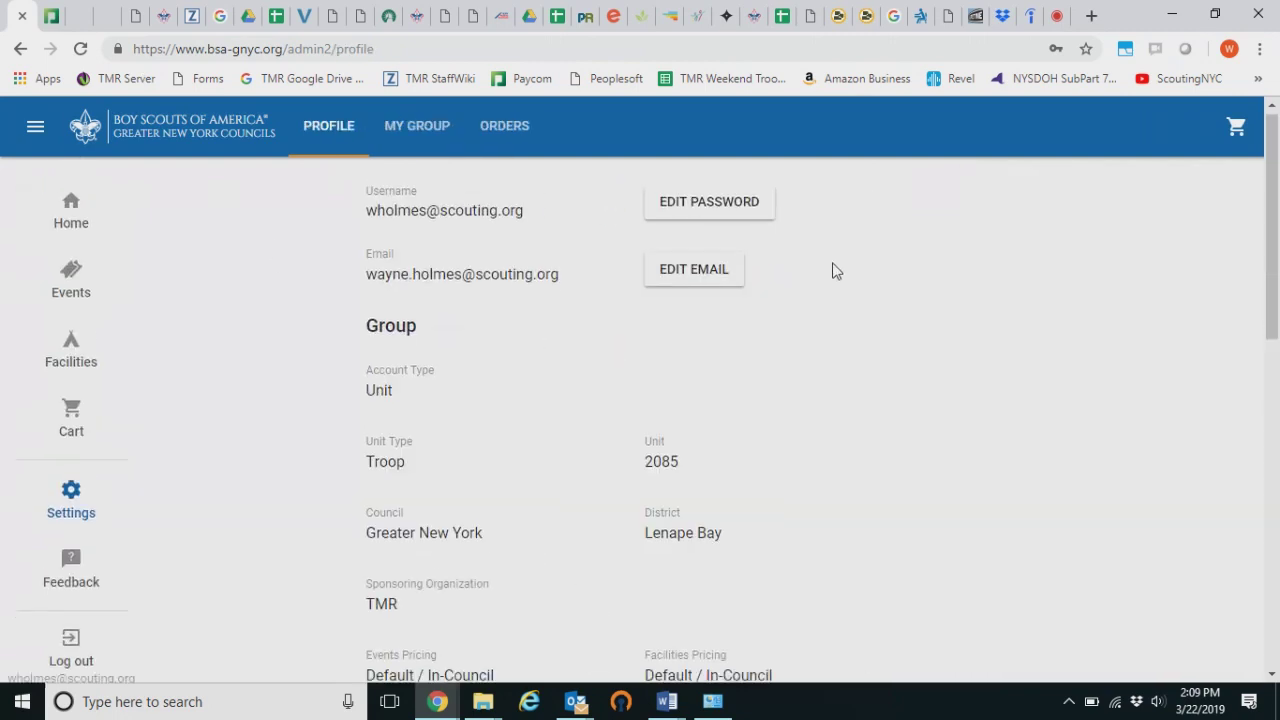
pyautogui.click(76, 218)
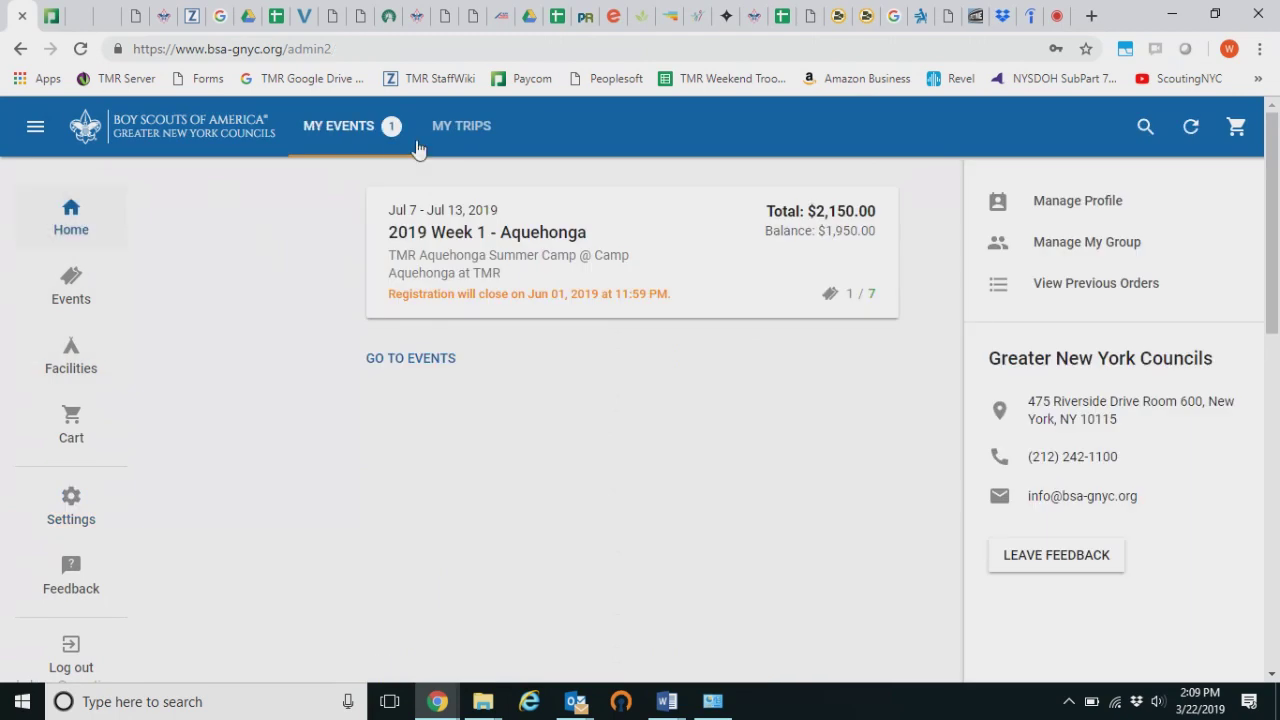
pyautogui.click(36, 128)
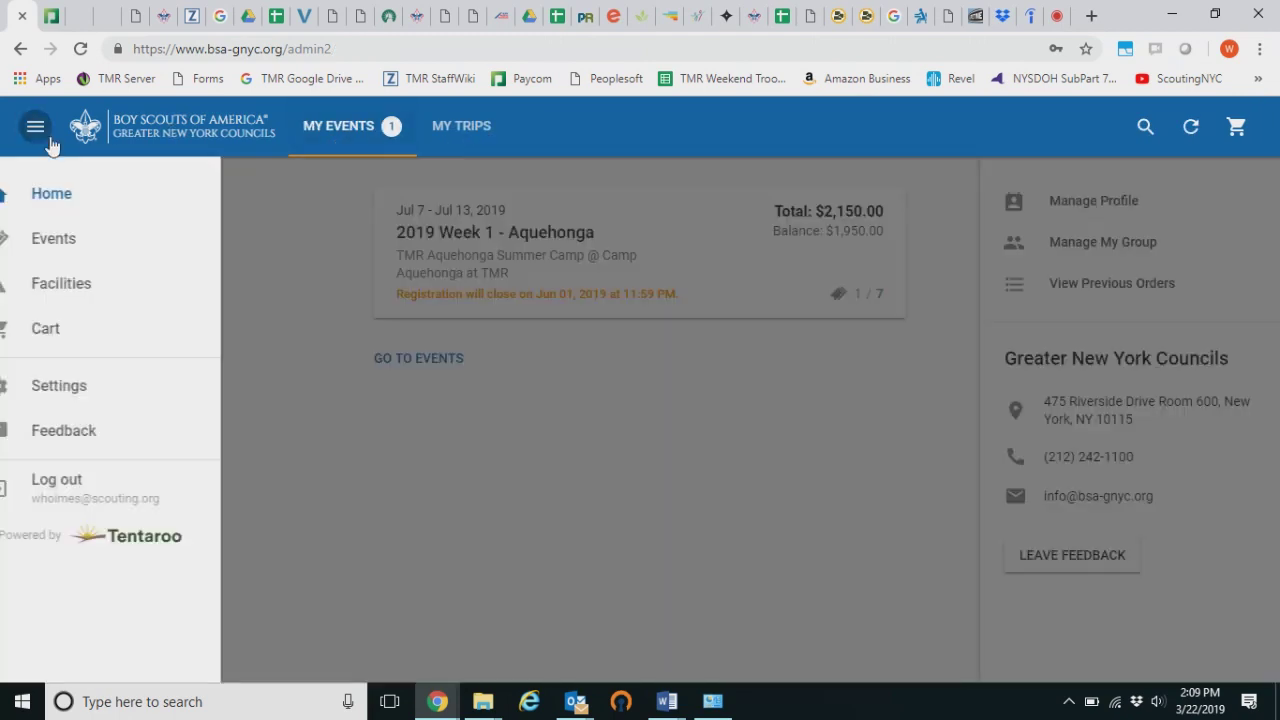
# Open the 2019 Week 1 - Aquehonga registration under My Events' TMR Aquehonga Summer Camp
pyautogui.click(108, 245)
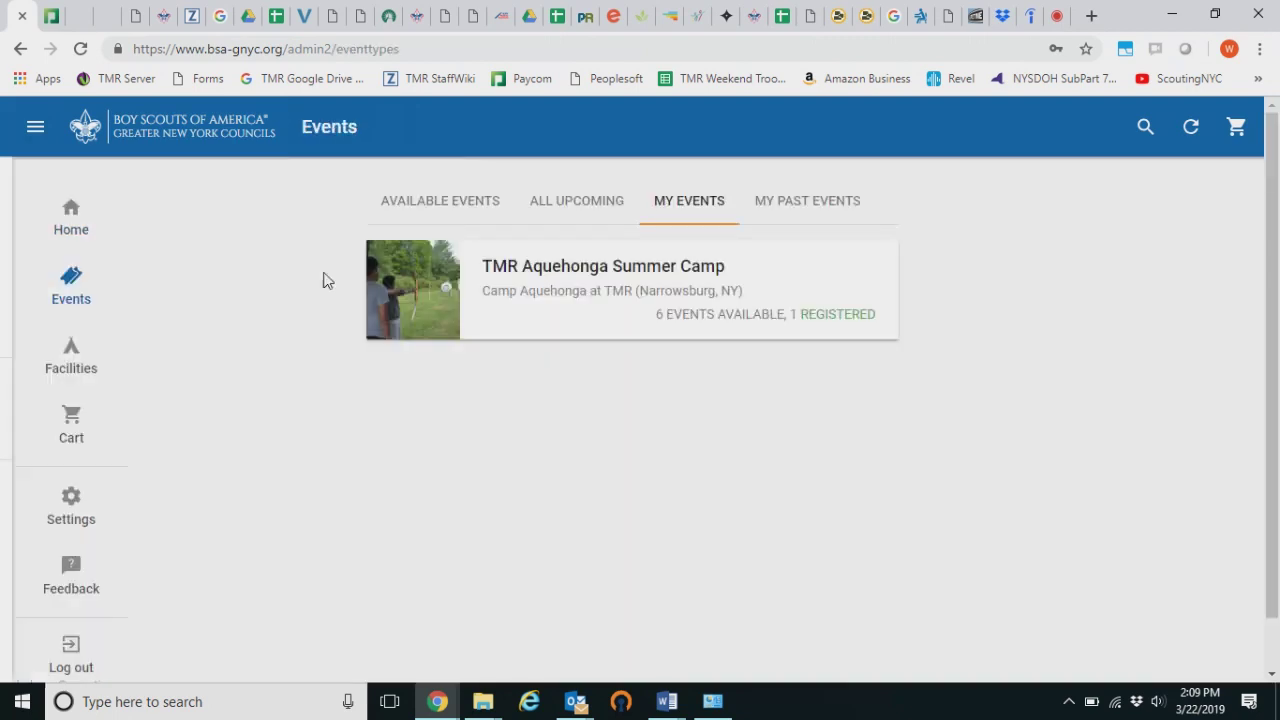
pyautogui.click(562, 210)
pyautogui.click(688, 222)
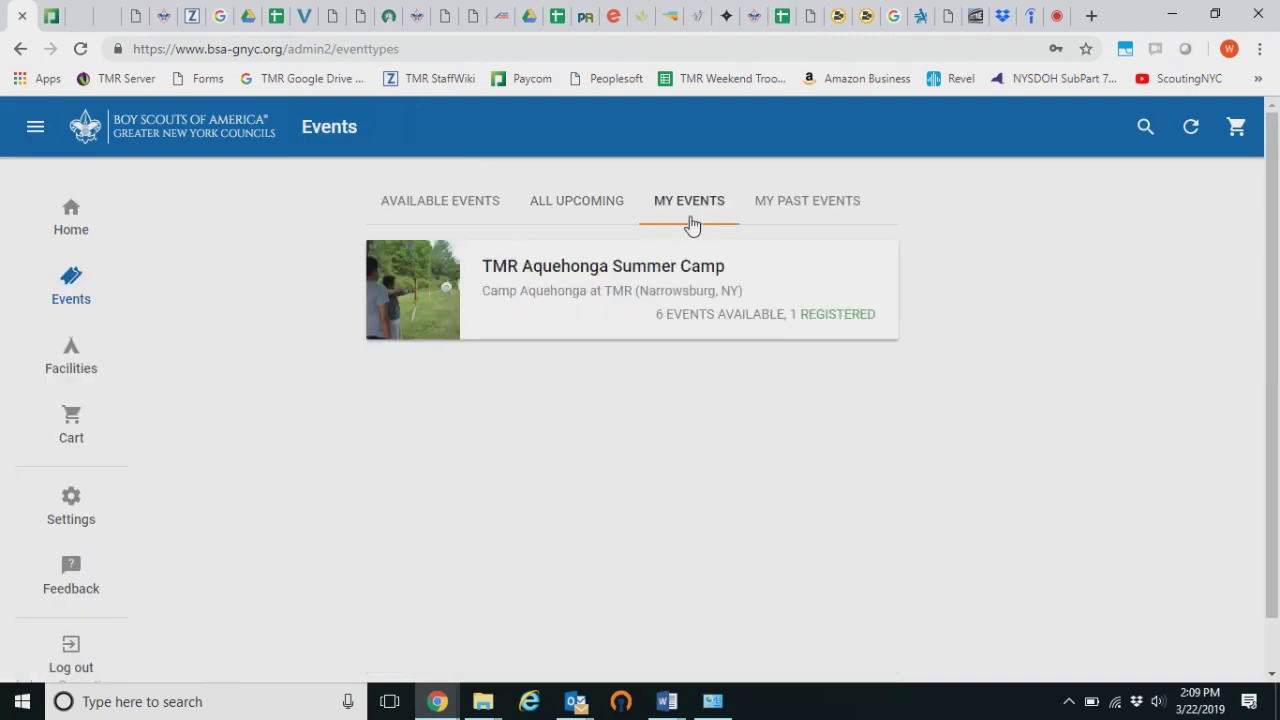
pyautogui.click(663, 290)
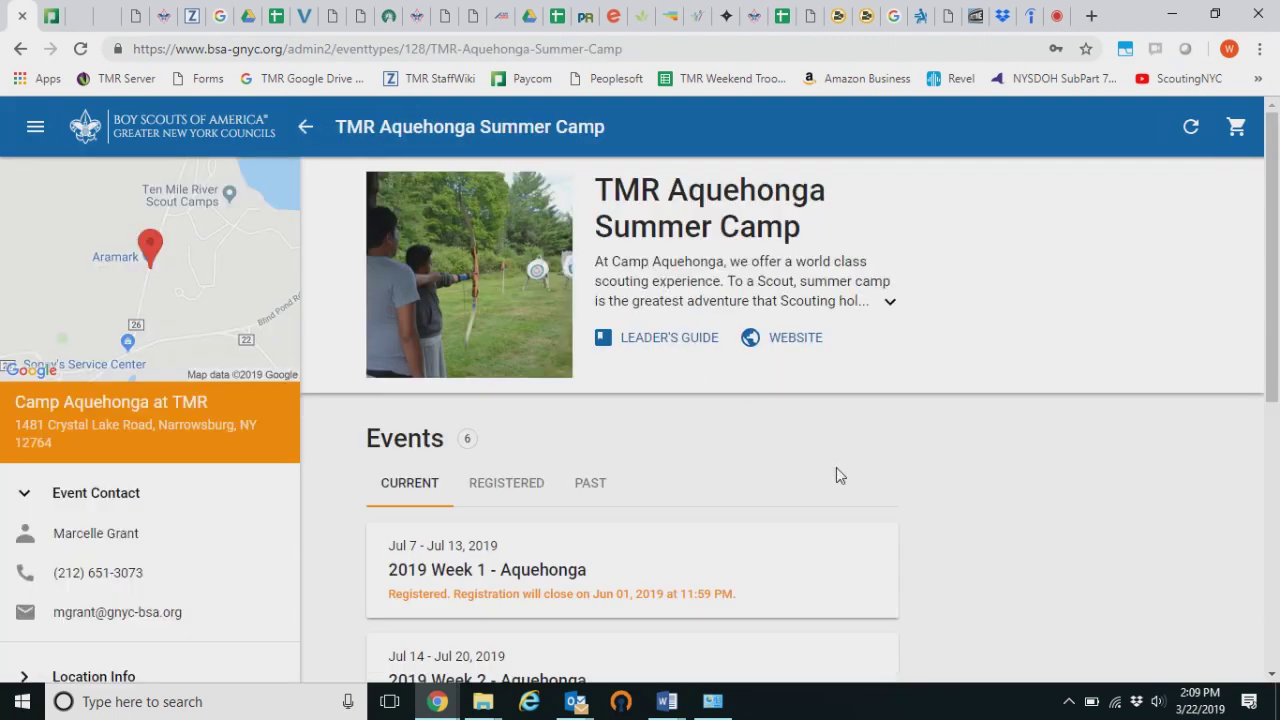
pyautogui.scroll(-1, 836, 467)
pyautogui.scroll(-4, 791, 409)
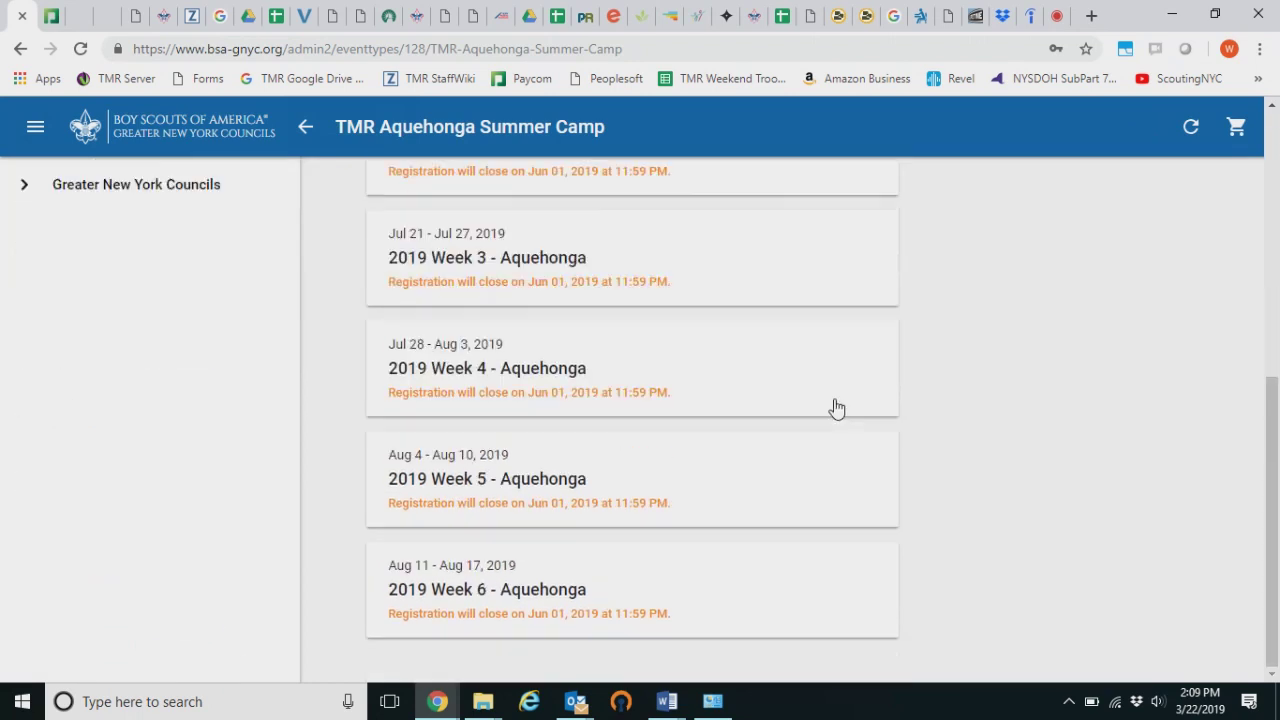
pyautogui.scroll(5, 829, 397)
pyautogui.click(645, 540)
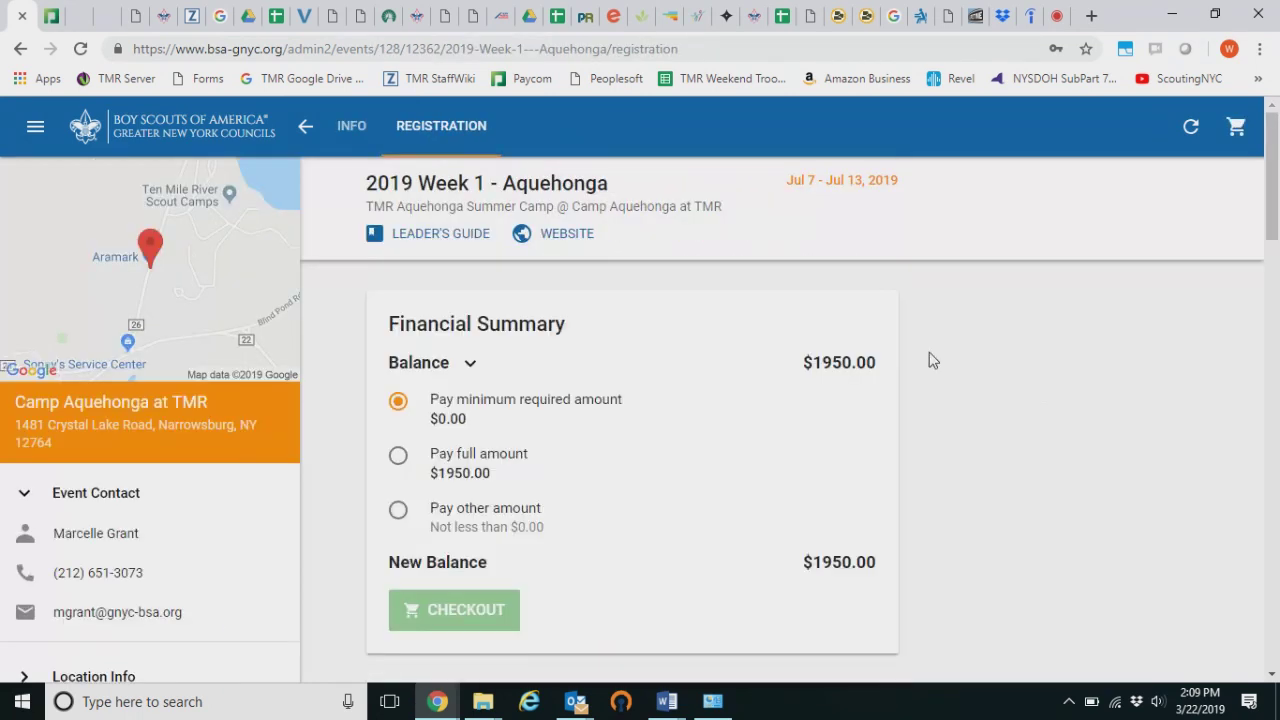
pyautogui.scroll(-3, 920, 370)
# Generate the invoice PDF, check its $1,950.00 balance, and close it
pyautogui.click(855, 430)
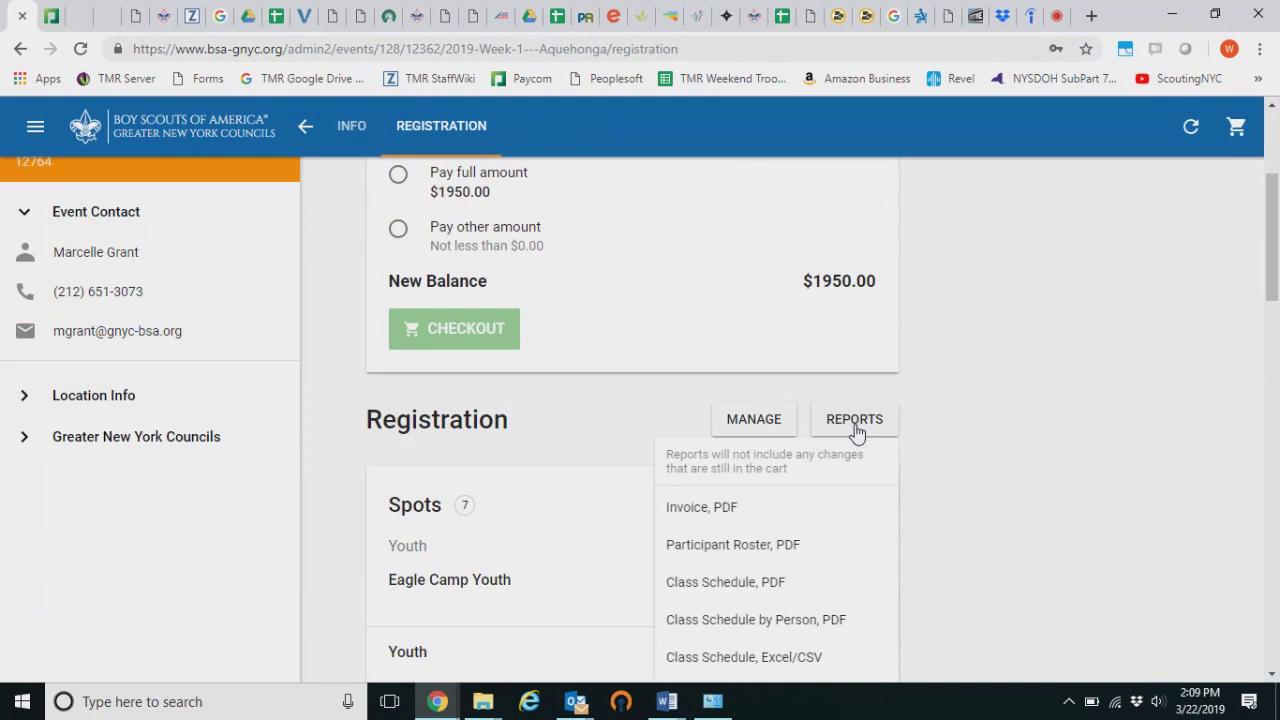
pyautogui.scroll(-1, 856, 432)
pyautogui.scroll(-1, 856, 432)
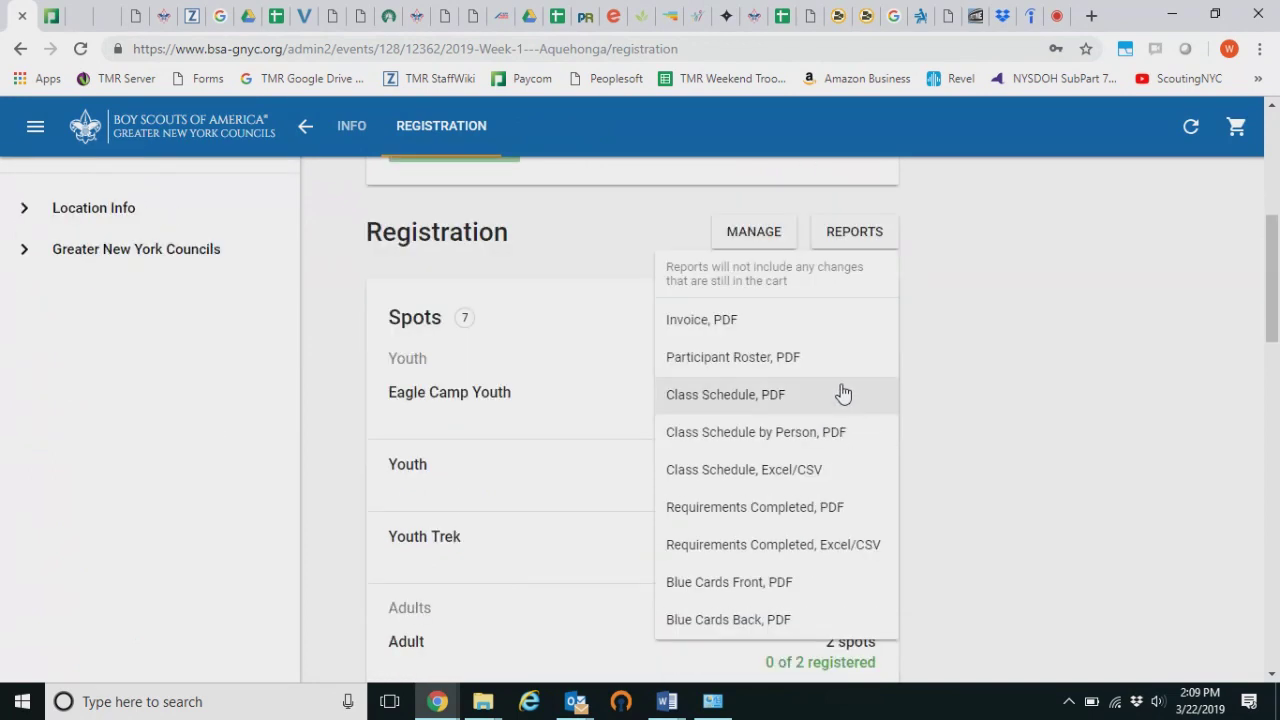
pyautogui.click(741, 322)
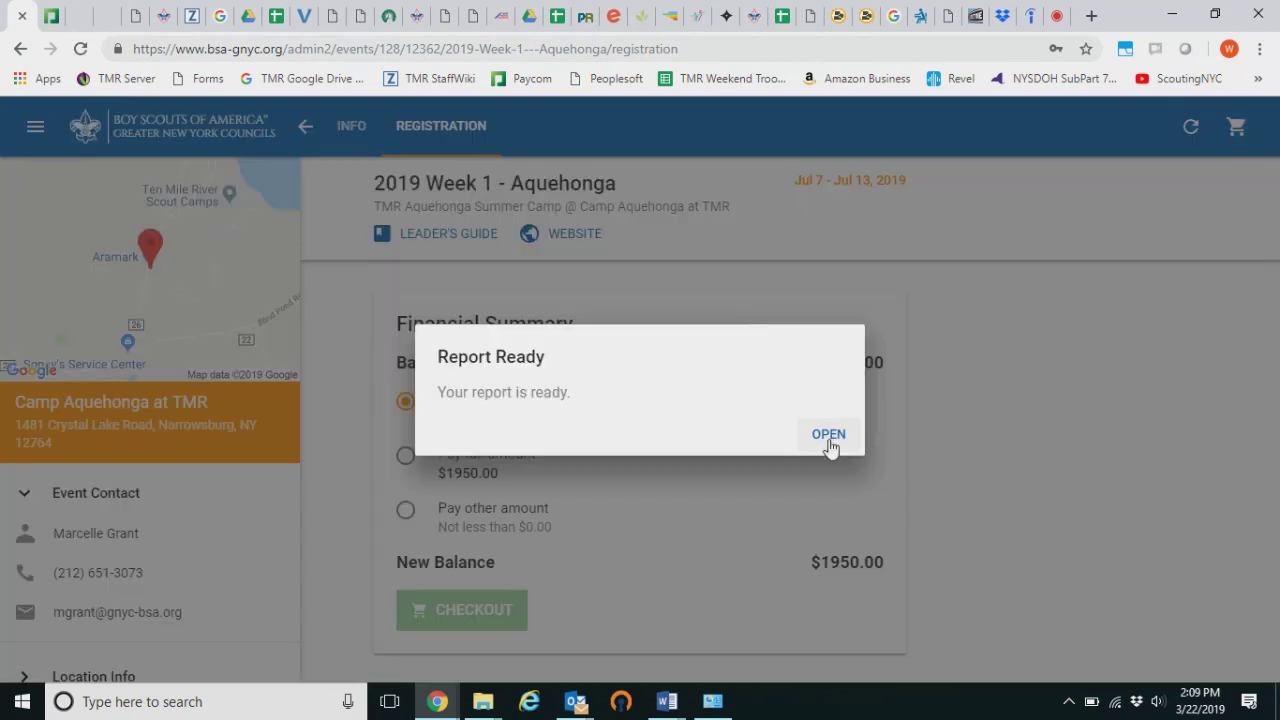
pyautogui.click(829, 437)
pyautogui.scroll(-3, 900, 380)
pyautogui.scroll(1, 960, 360)
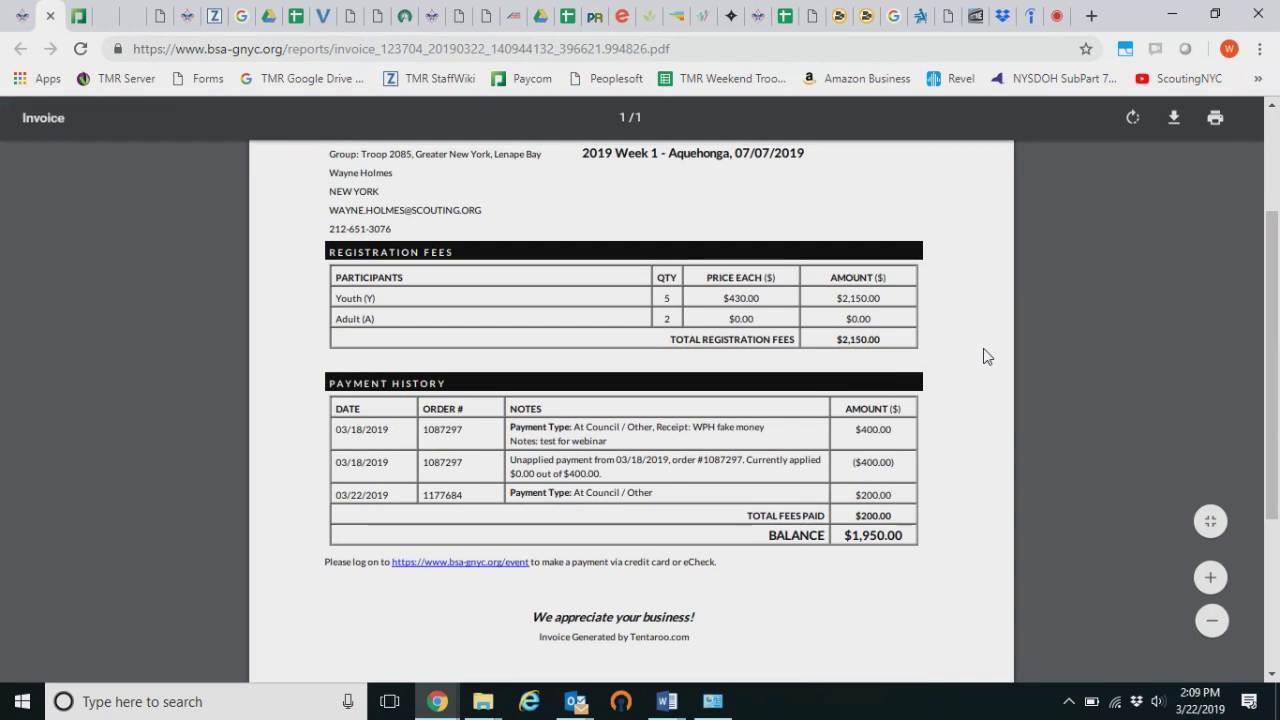
pyautogui.click(50, 17)
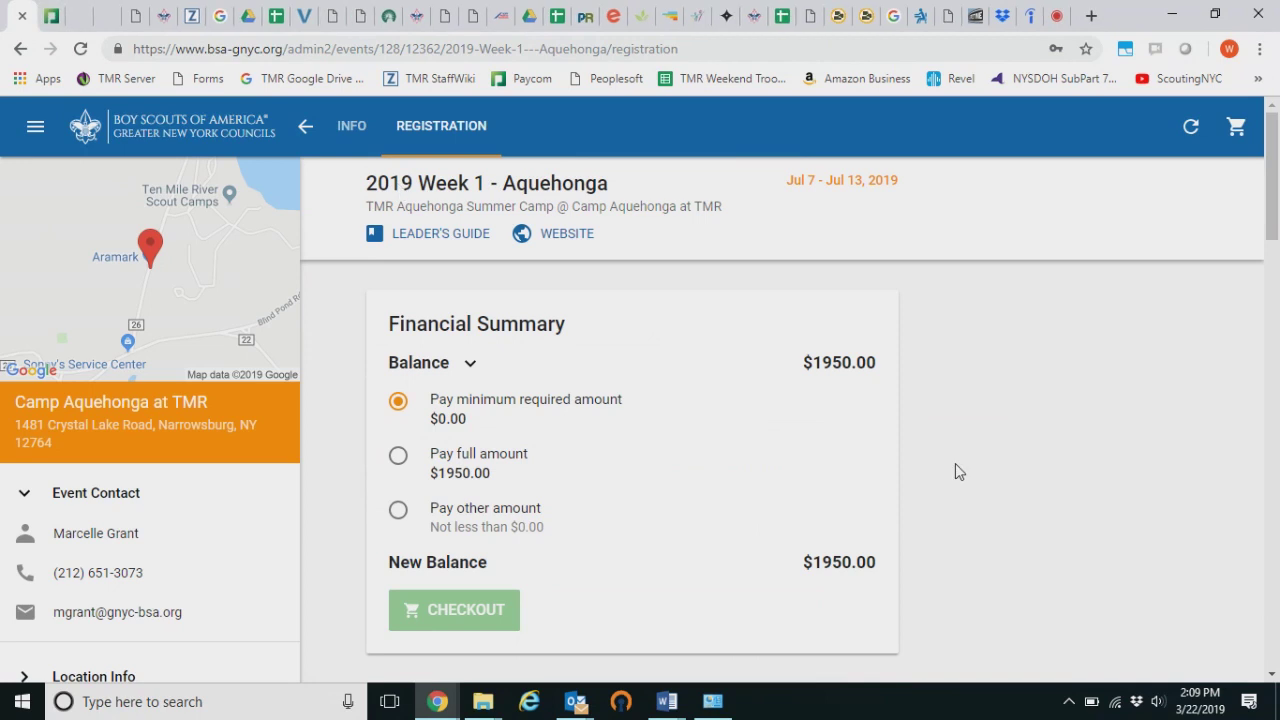
pyautogui.scroll(-5, 955, 463)
# Generate the one-youth Participant Roster PDF, review it, then close it
pyautogui.click(858, 240)
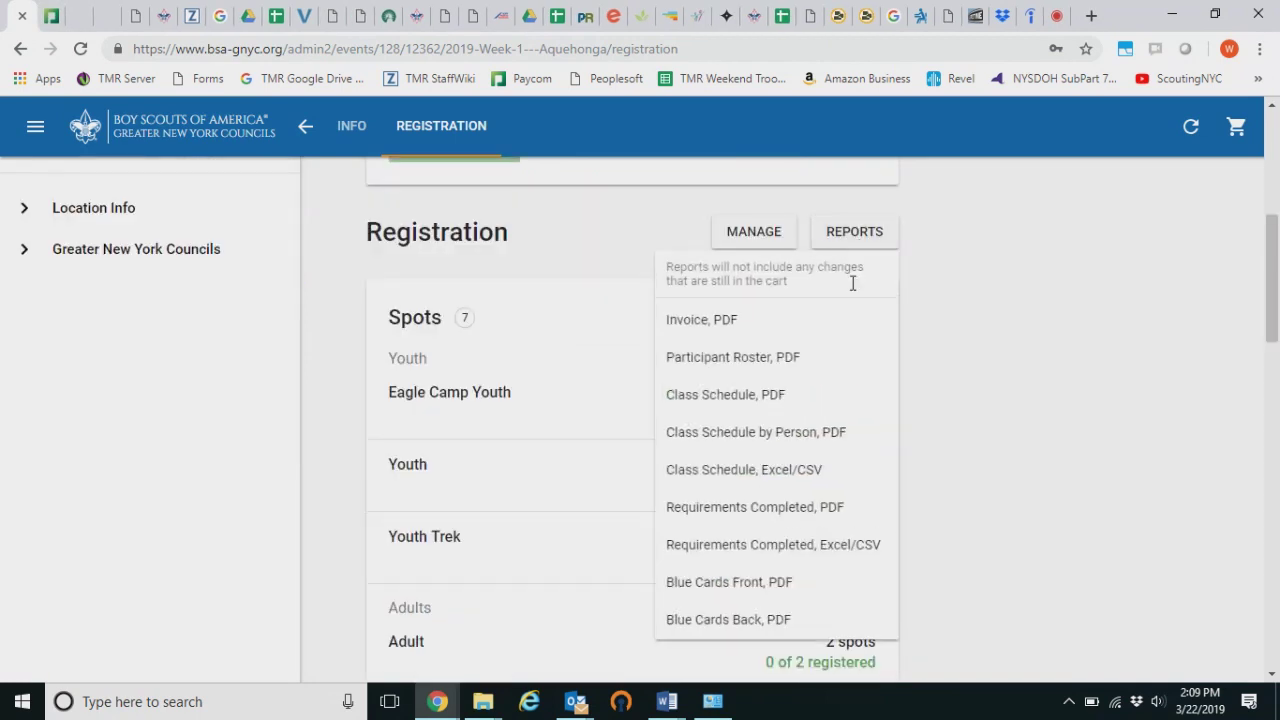
pyautogui.click(808, 375)
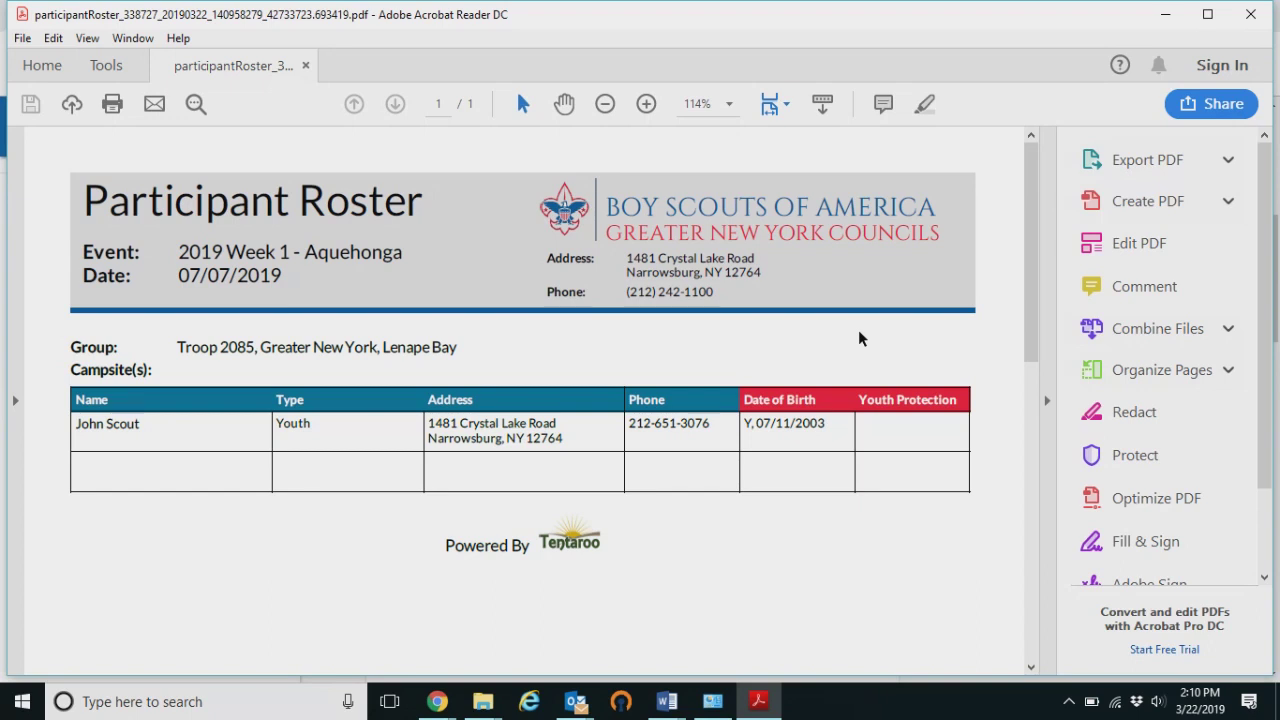
pyautogui.click(1251, 14)
pyautogui.click(866, 238)
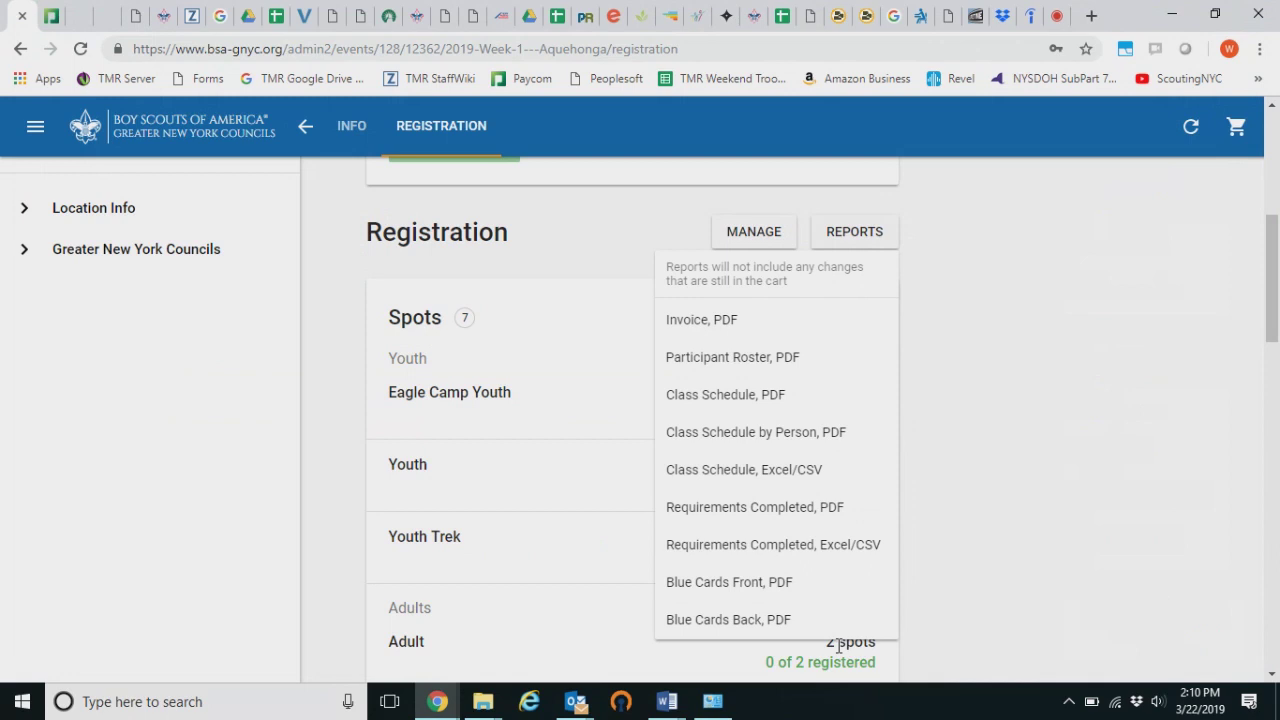
# Review the Class Schedule by Person PDF listing Automotive Maintenance, Camping and Basketry, then close it
pyautogui.click(842, 432)
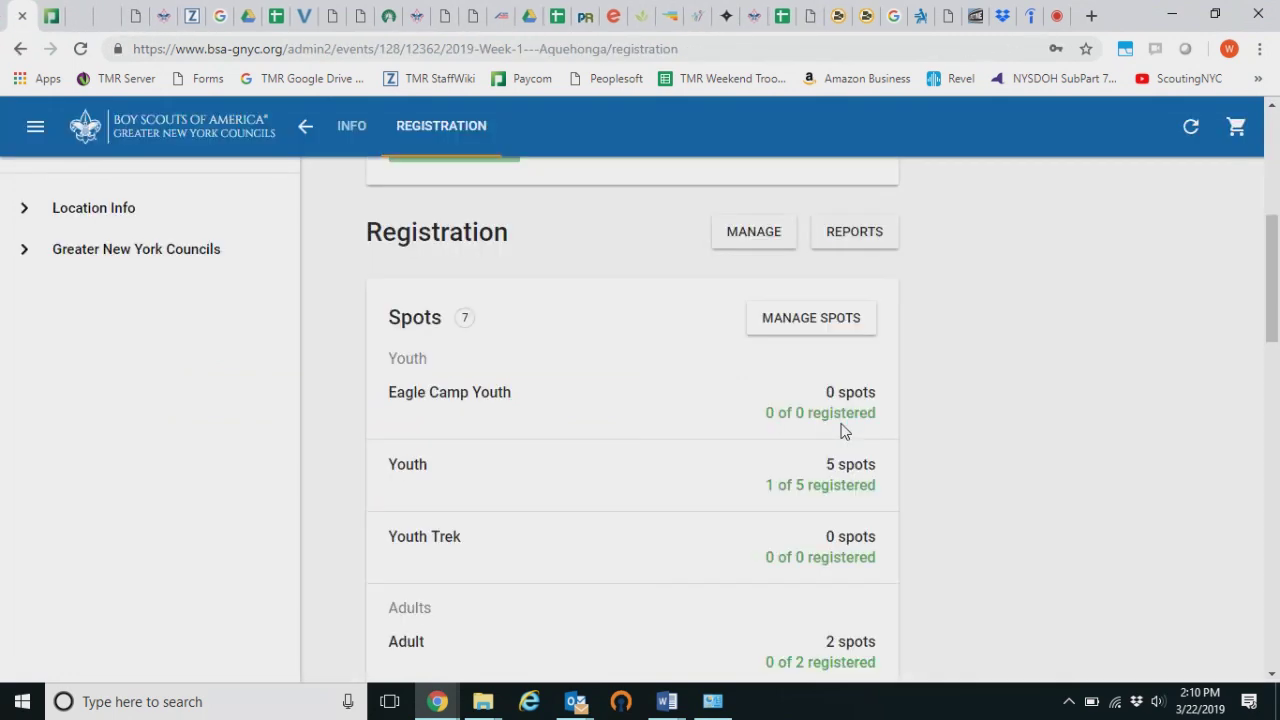
pyautogui.scroll(-1, 646, 374)
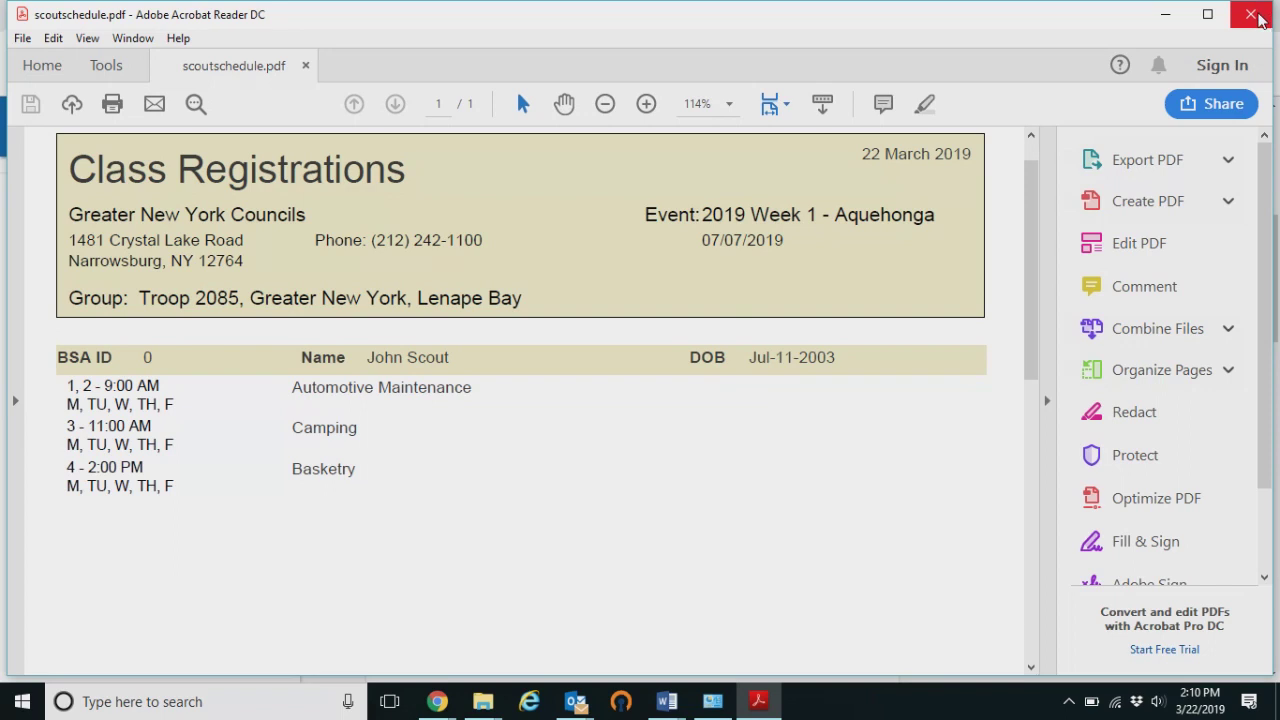
pyautogui.click(1252, 15)
pyautogui.scroll(1, 1036, 354)
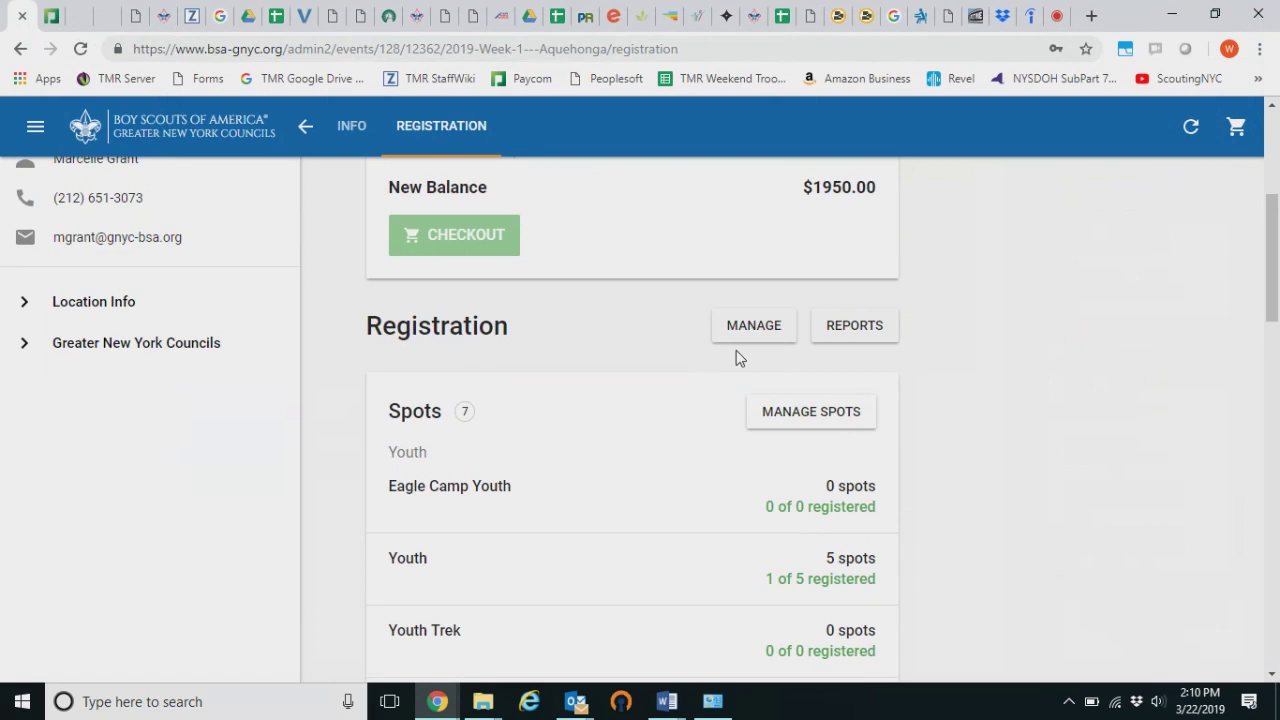
pyautogui.scroll(2, 940, 345)
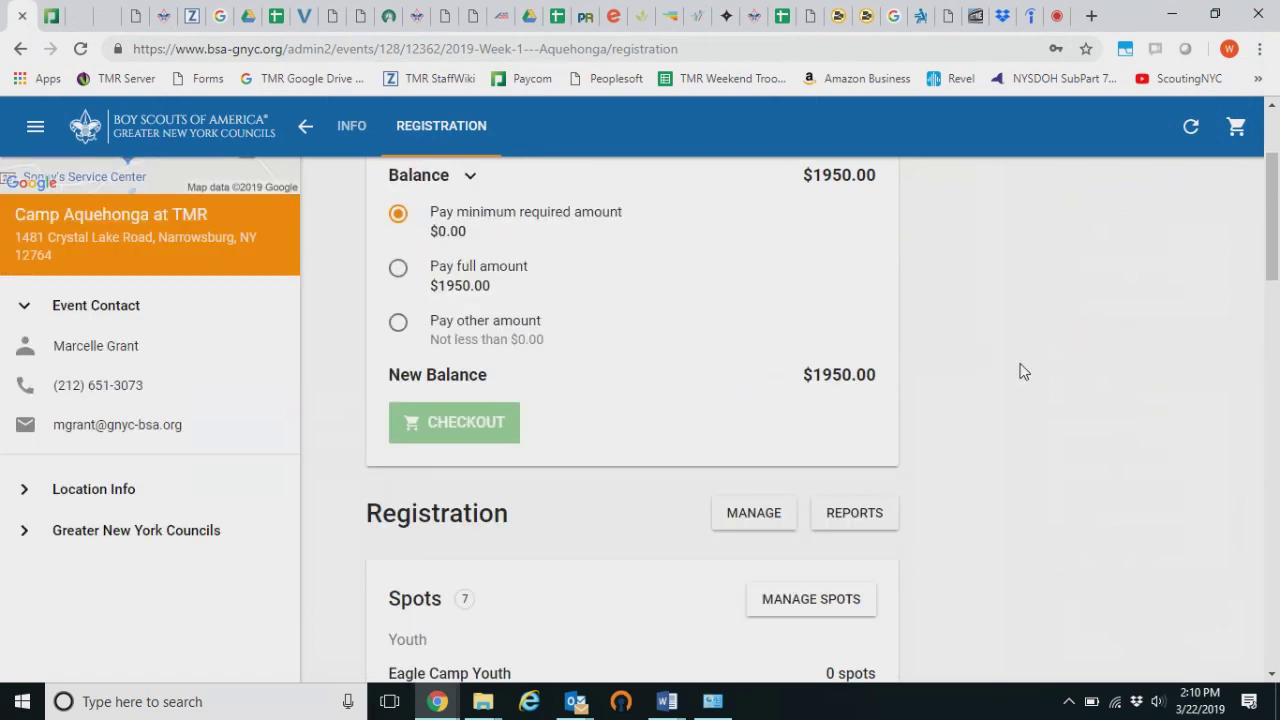
pyautogui.scroll(2, 1020, 369)
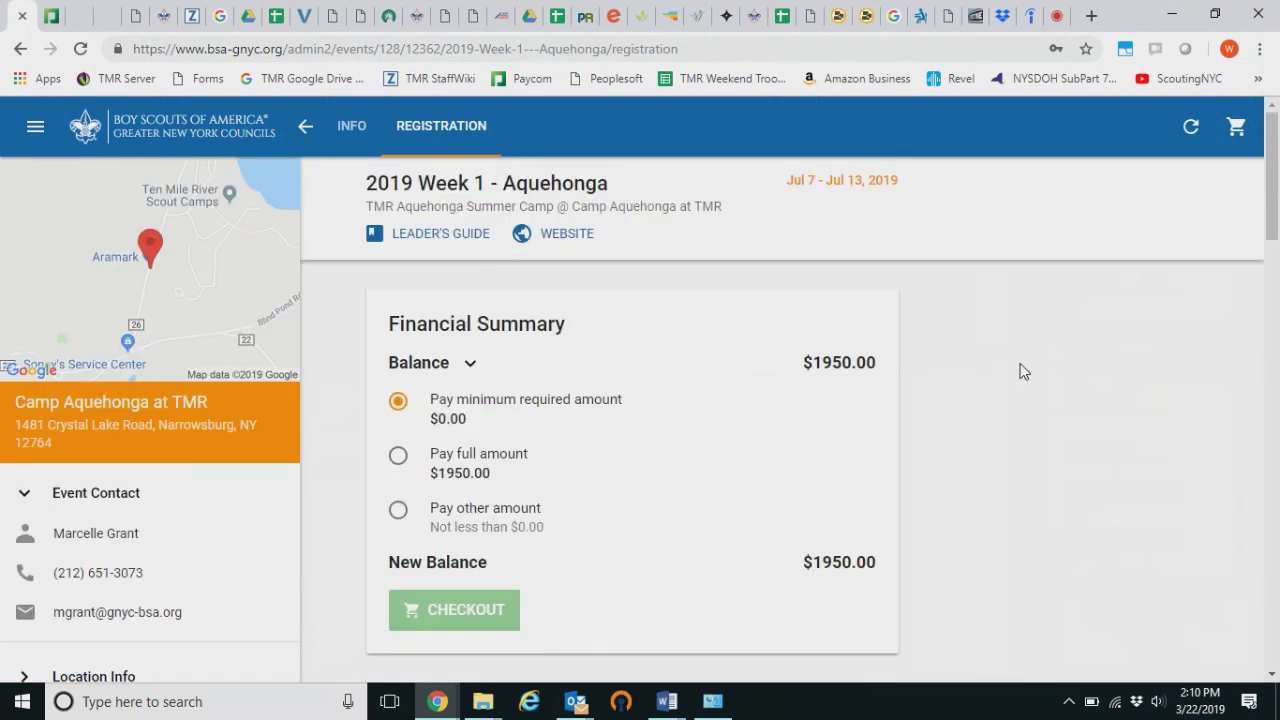